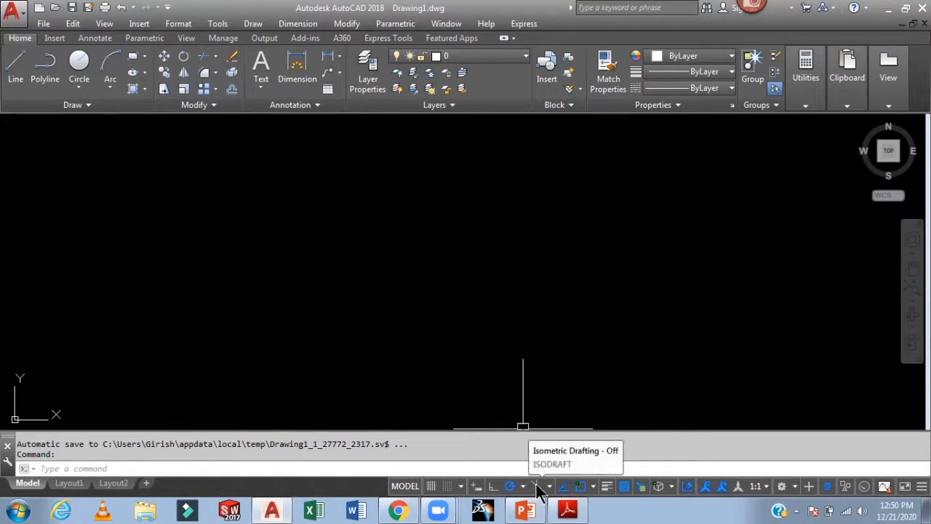
Step: Turn on isometric drafting, cycle through the isoplanes to make Top active, and enable Ortho mode
{"action": "left_click", "coordinate": [538, 488]}
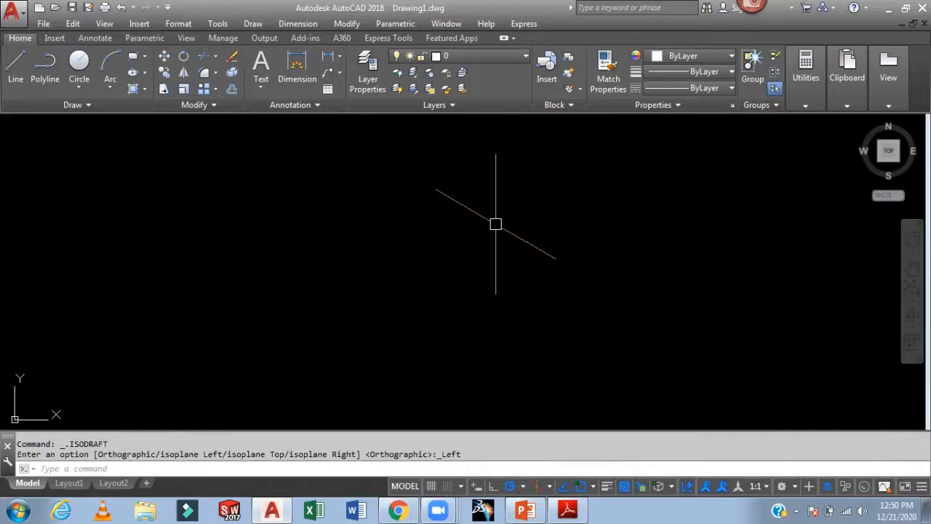
{"action": "key", "text": "F5"}
{"action": "key", "text": "F5"}
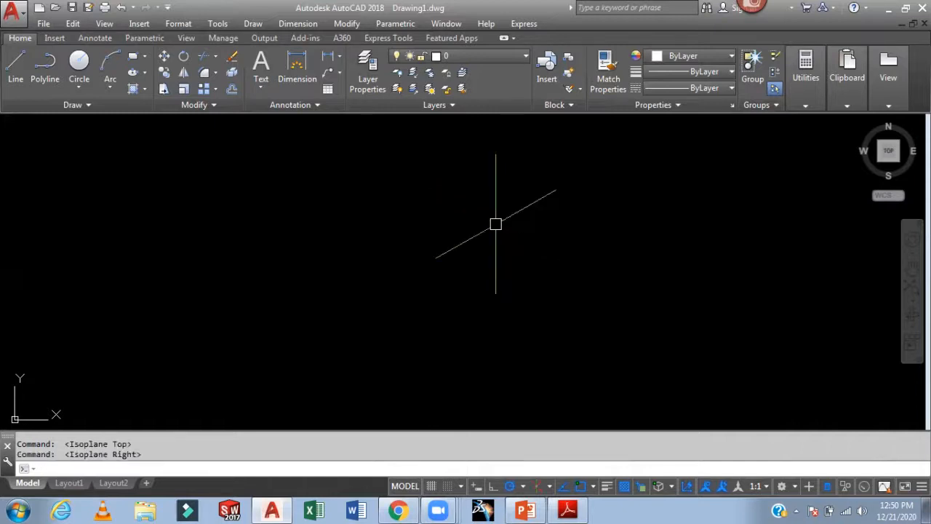
{"action": "key", "text": "F5"}
{"action": "key", "text": "F5"}
{"action": "key", "text": "F5"}
{"action": "key", "text": "F5"}
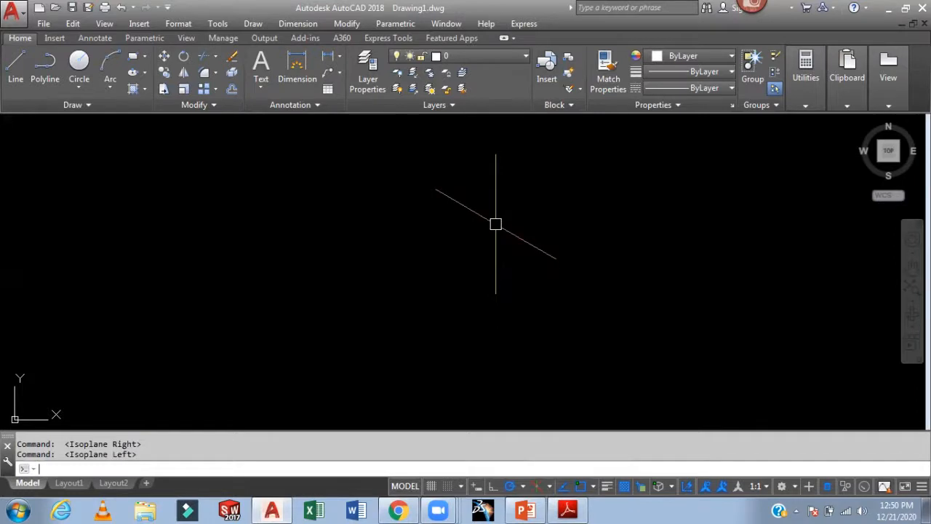
{"action": "key", "text": "F5"}
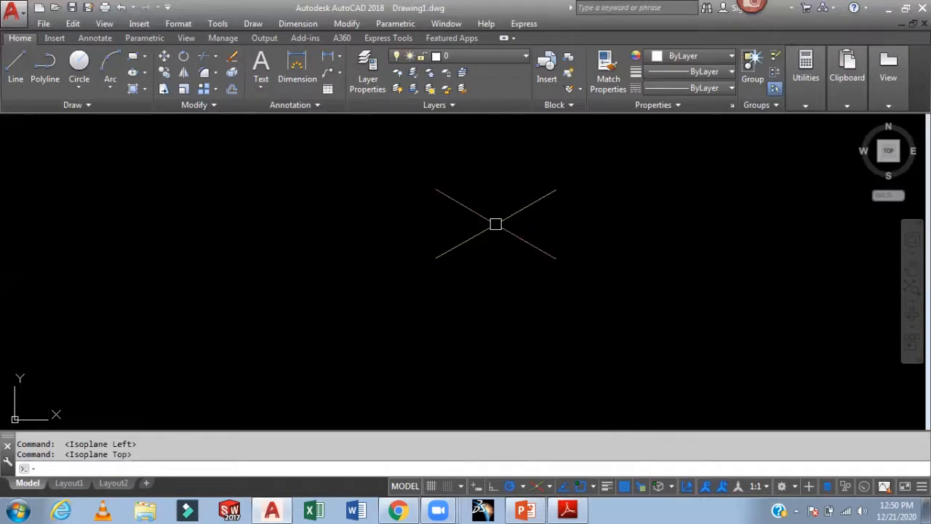
{"action": "key", "text": "F8"}
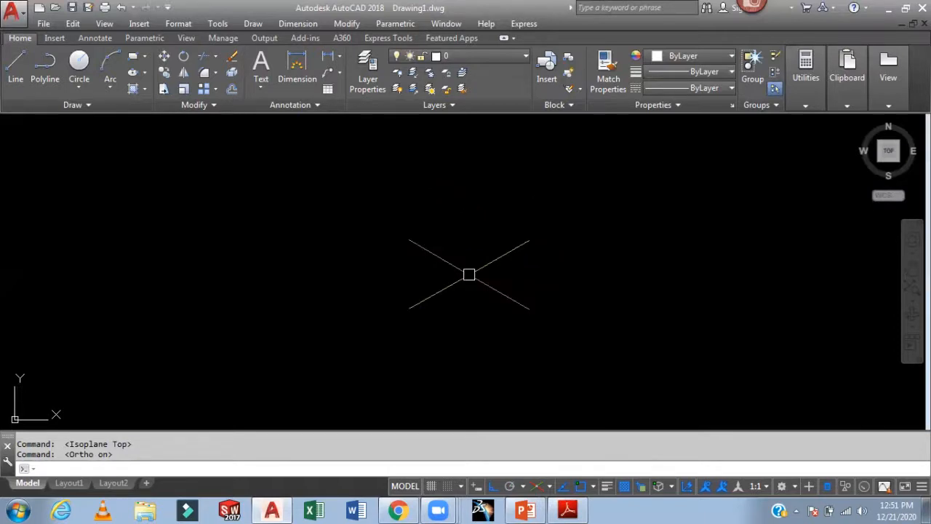
Step: Start the base outline with a 20-unit line at 30° followed by a 15-unit line at 330°
{"action": "type", "text": "L"}
{"action": "key", "text": "Return"}
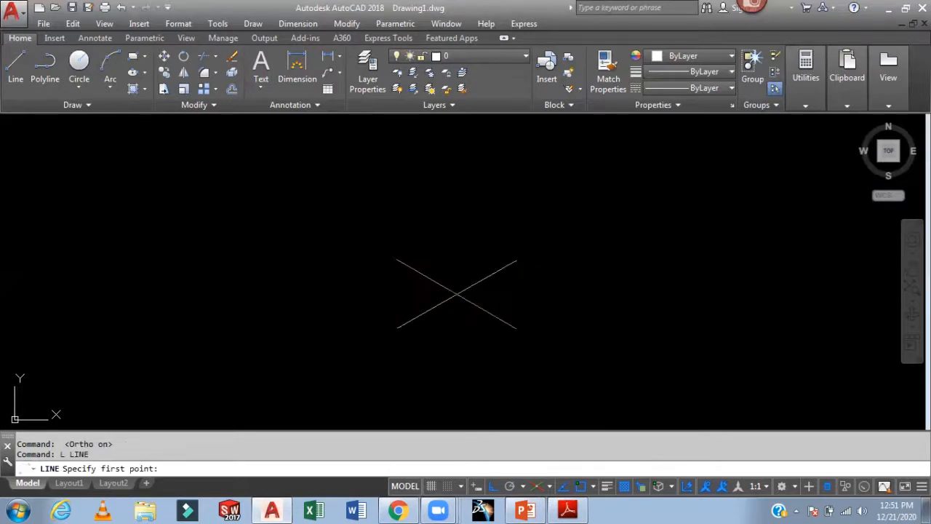
{"action": "left_click", "coordinate": [352, 313]}
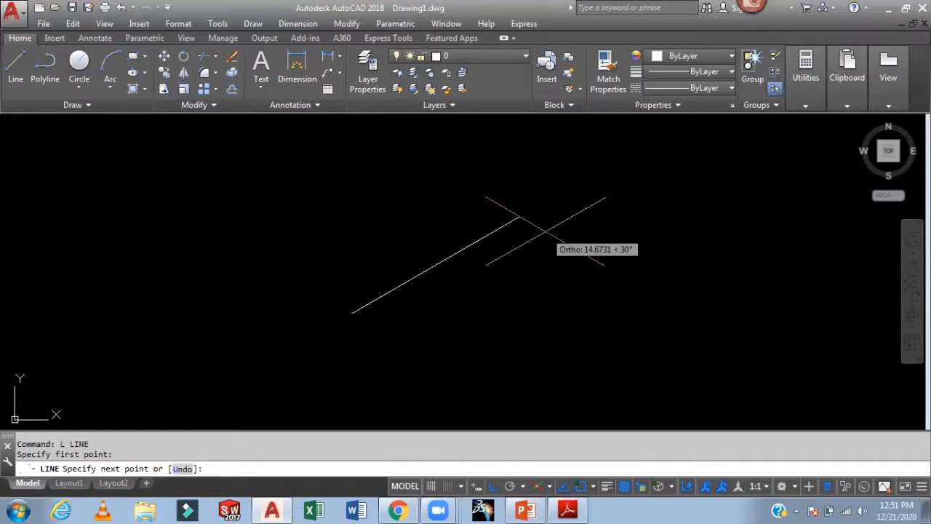
{"action": "type", "text": "20"}
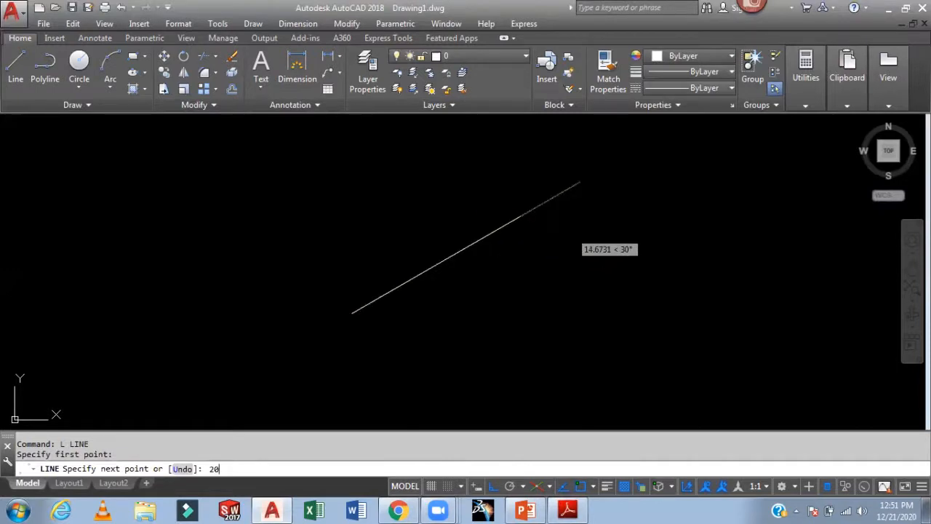
{"action": "key", "text": "Return"}
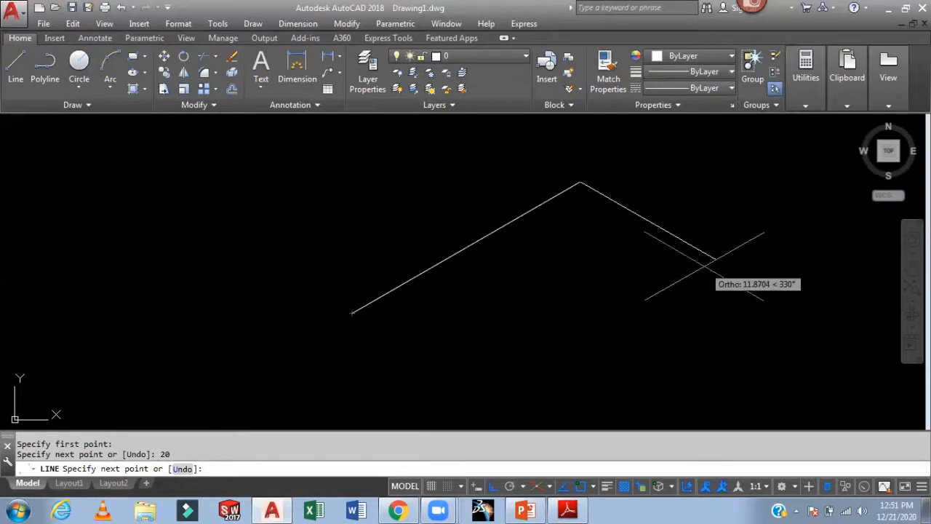
{"action": "type", "text": "15"}
{"action": "key", "text": "Return"}
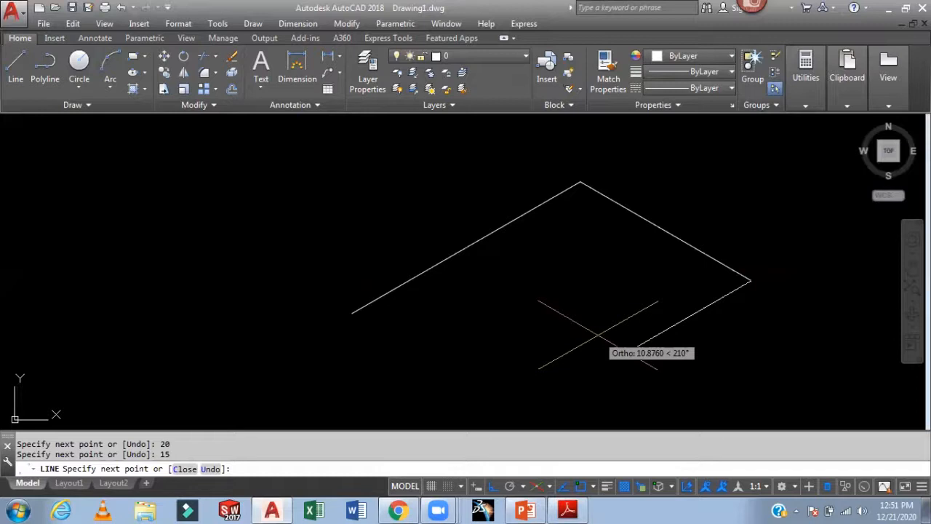
Step: Continue the outline around the notch with segments of 7.5 at 210°, 7.5 at 150°, 5 at 210° and 7.5 at 330°
{"action": "type", "text": "7.5"}
{"action": "key", "text": "Return"}
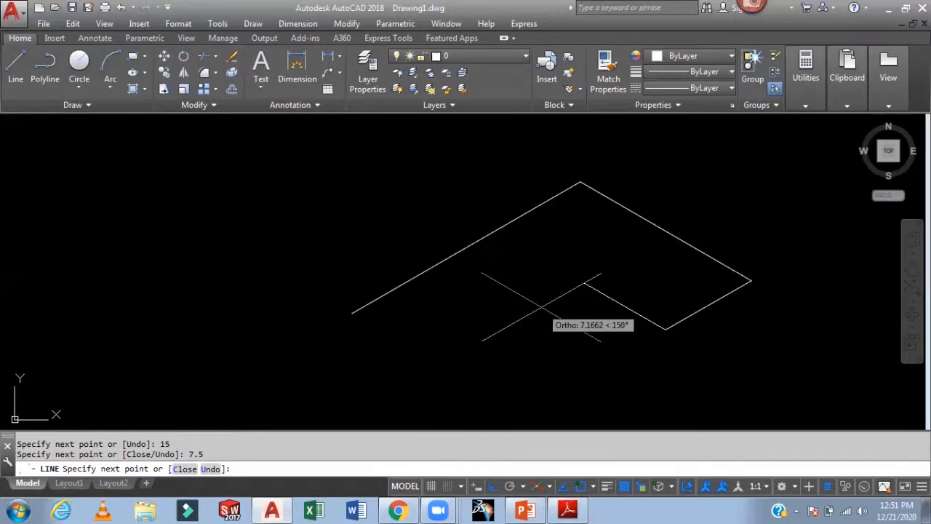
{"action": "type", "text": "7.5"}
{"action": "key", "text": "Return"}
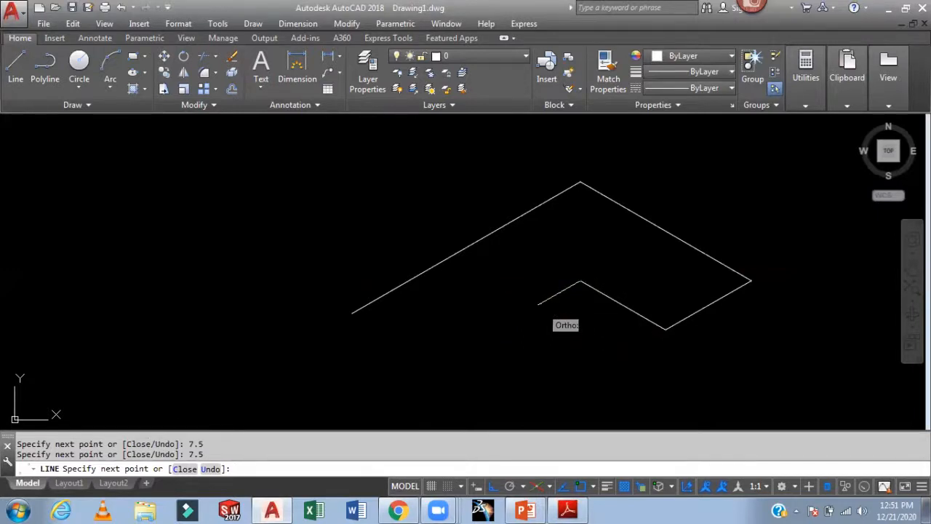
{"action": "type", "text": "5"}
{"action": "key", "text": "Return"}
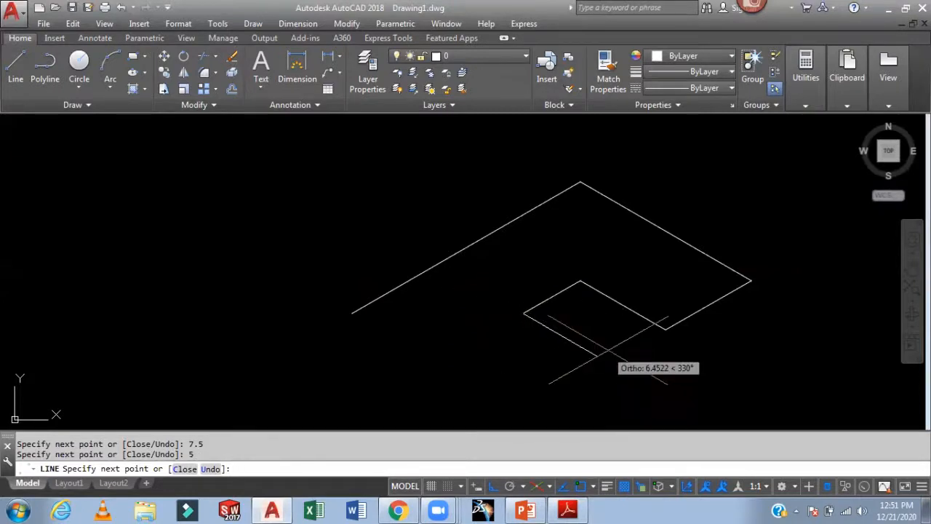
{"action": "type", "text": "7.5"}
{"action": "key", "text": "Return"}
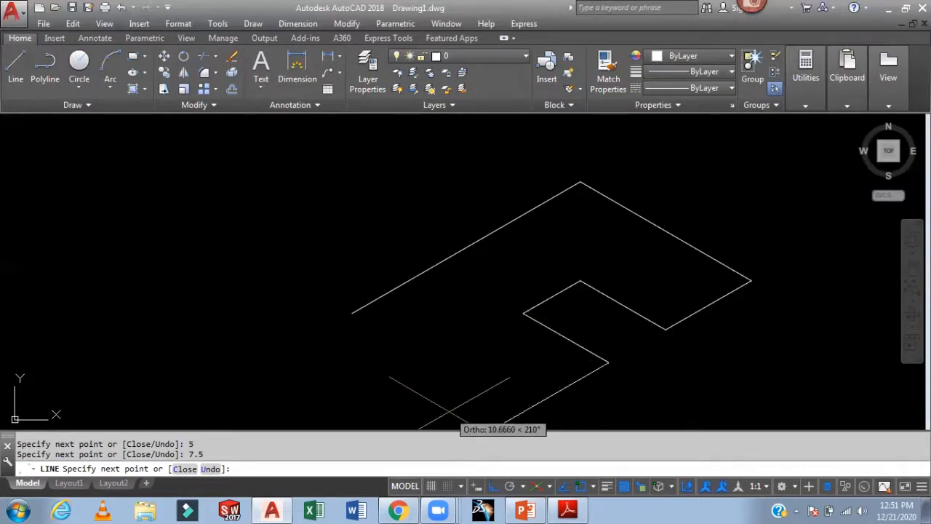
Step: Add the last 7.5-unit segment at 210° and close the base outline
{"action": "type", "text": "7.5"}
{"action": "key", "text": "Return"}
{"action": "type", "text": "c"}
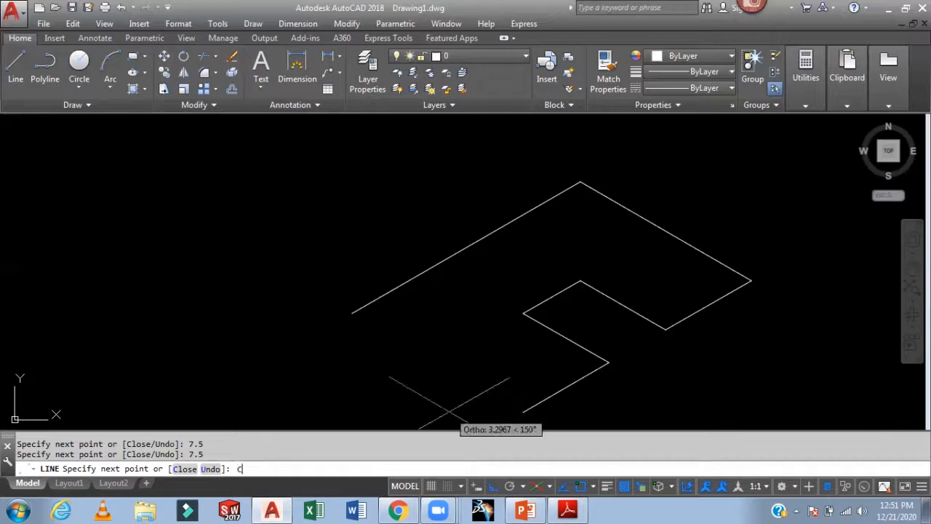
{"action": "key", "text": "Return"}
Step: On the Left isoplane, draw the upright face over the base's left end edge, 10 units high and 15 units long
{"action": "scroll", "coordinate": [589, 208], "scroll_direction": "down", "scroll_amount": 1}
{"action": "scroll", "coordinate": [590, 208], "scroll_direction": "down", "scroll_amount": 3}
{"action": "scroll", "coordinate": [657, 253], "scroll_direction": "up", "scroll_amount": 3}
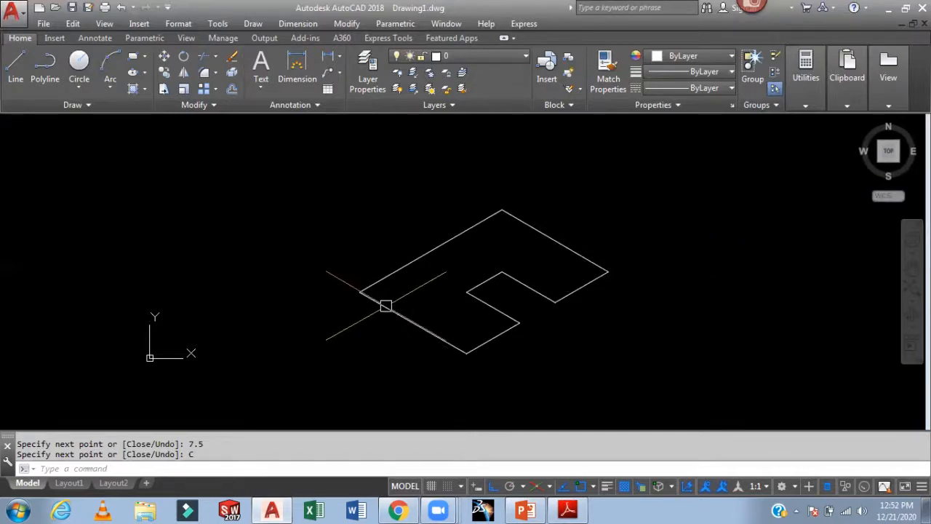
{"action": "key", "text": "F5"}
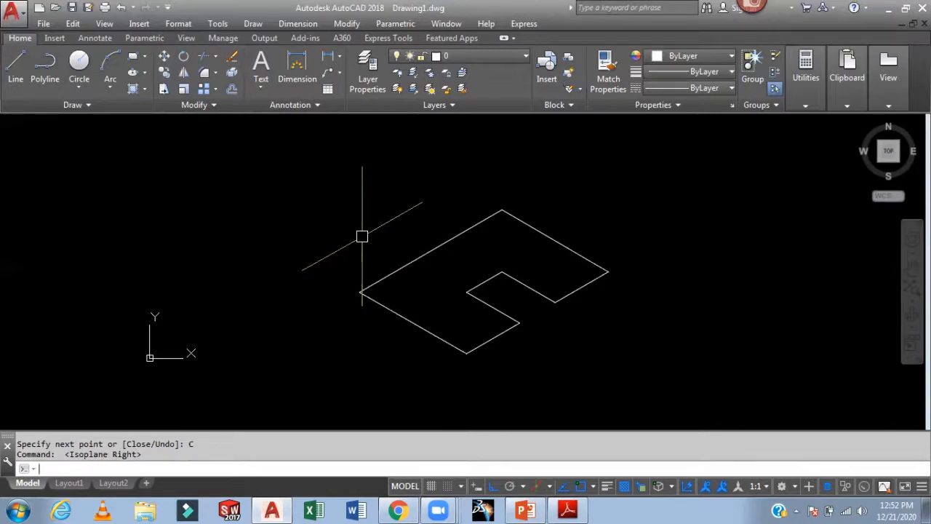
{"action": "key", "text": "F5"}
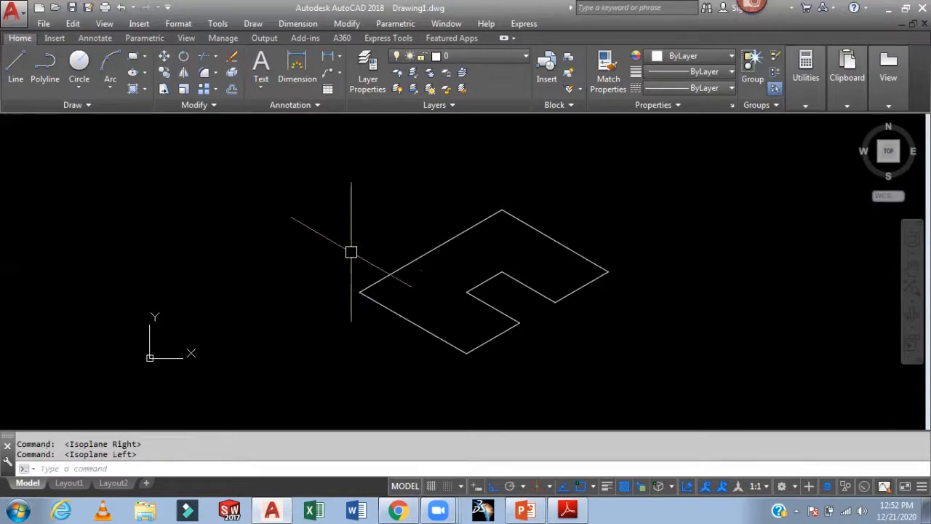
{"action": "type", "text": "L"}
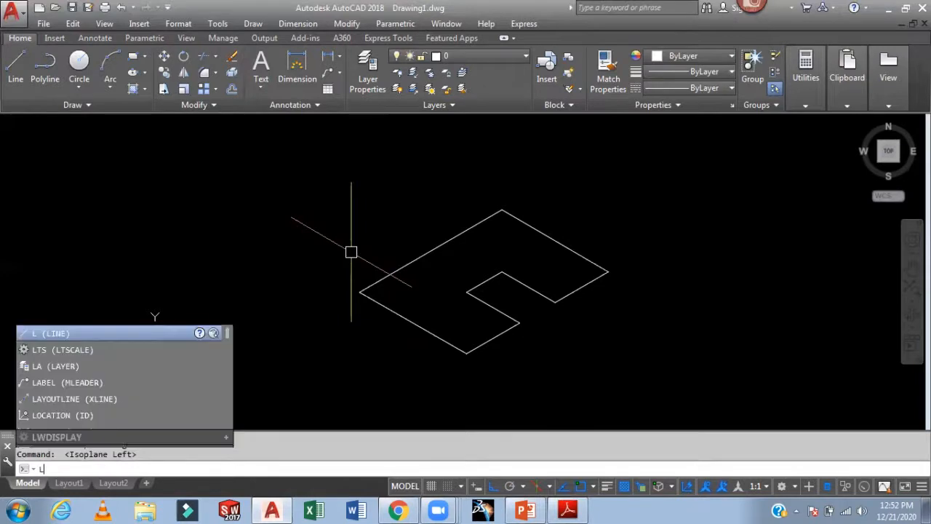
{"action": "key", "text": "Return"}
{"action": "left_click", "coordinate": [360, 291]}
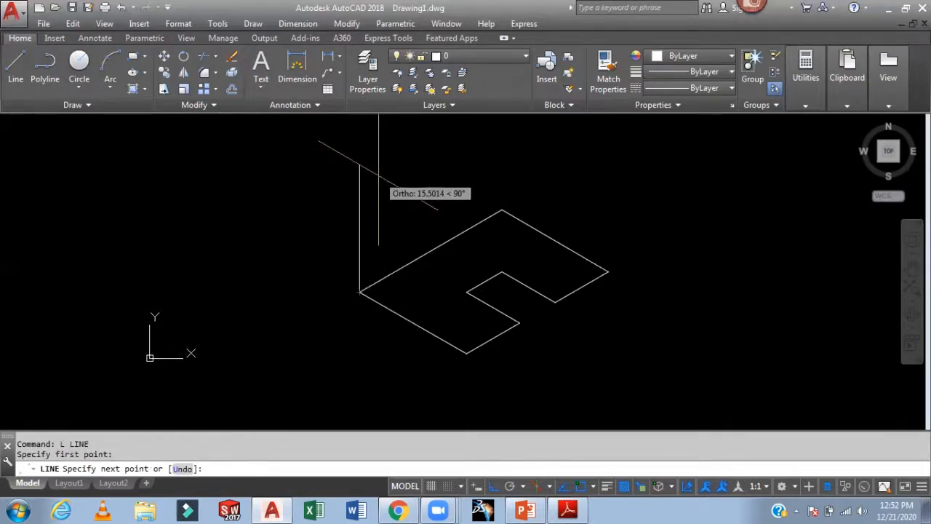
{"action": "type", "text": "10"}
{"action": "key", "text": "Return"}
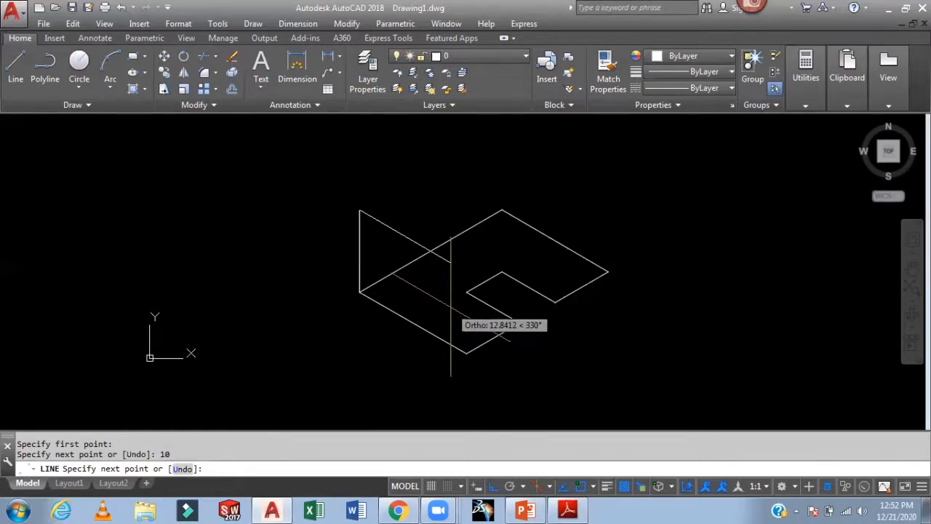
{"action": "type", "text": "15"}
{"action": "key", "text": "Return"}
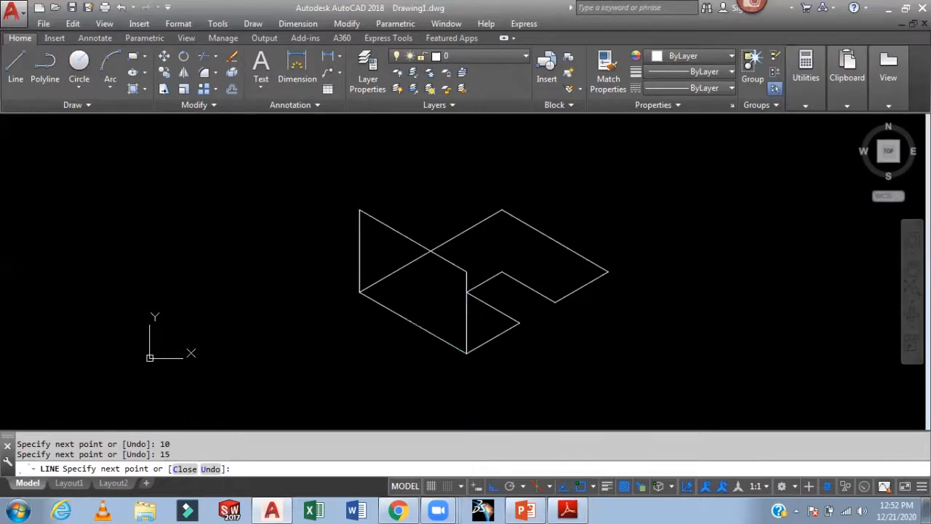
{"action": "key", "text": "Return"}
Step: Draw the opposite upright face from the base's far right corner: 10 up, 15 at 150°, then 10 down
{"action": "key", "text": "Return"}
{"action": "left_click", "coordinate": [608, 272]}
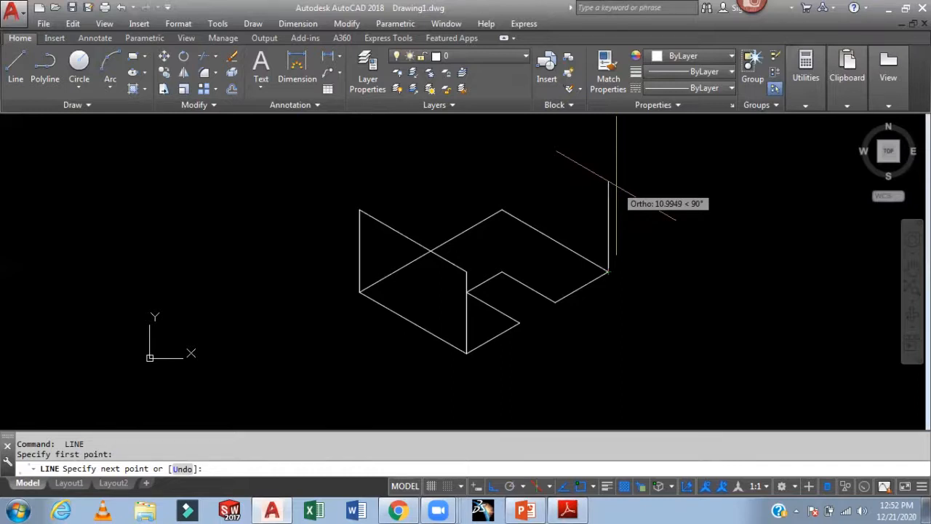
{"action": "type", "text": "10"}
{"action": "key", "text": "Return"}
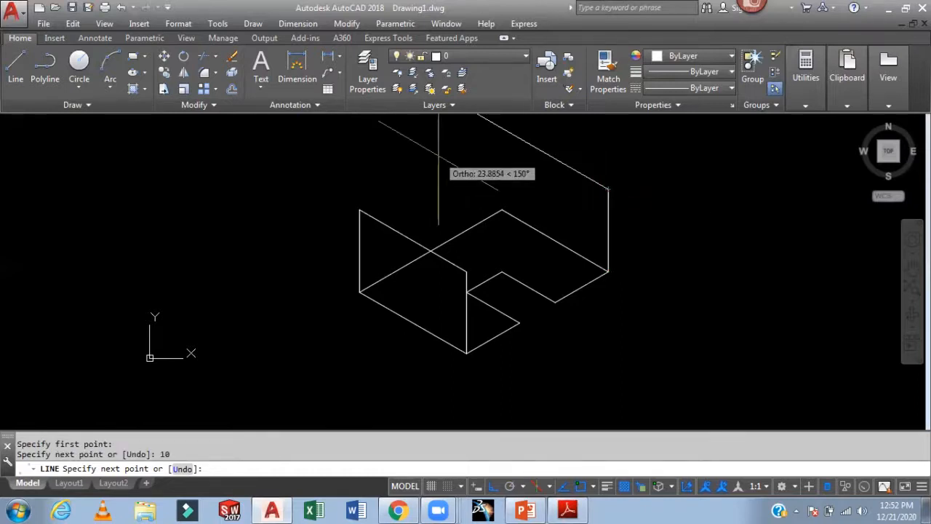
{"action": "type", "text": "15"}
{"action": "key", "text": "Return"}
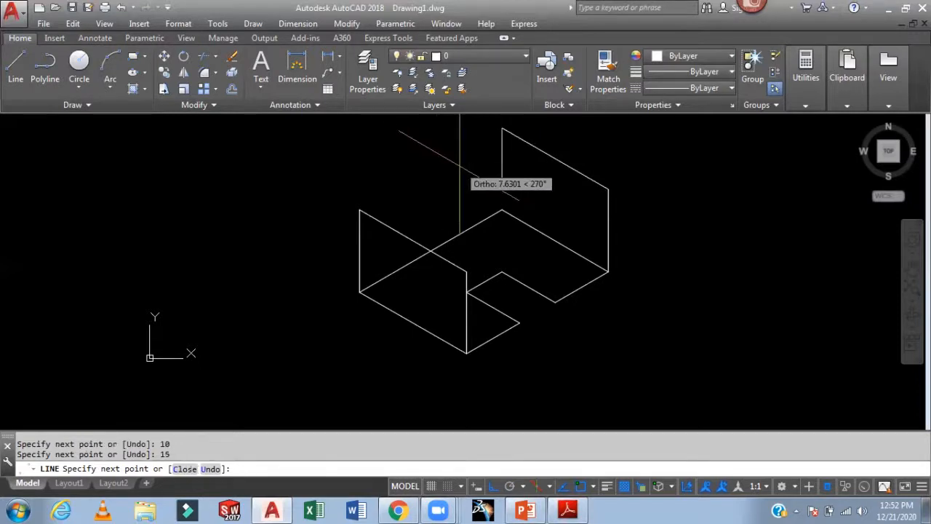
{"action": "type", "text": "10"}
{"action": "key", "text": "Return"}
{"action": "key", "text": "Return"}
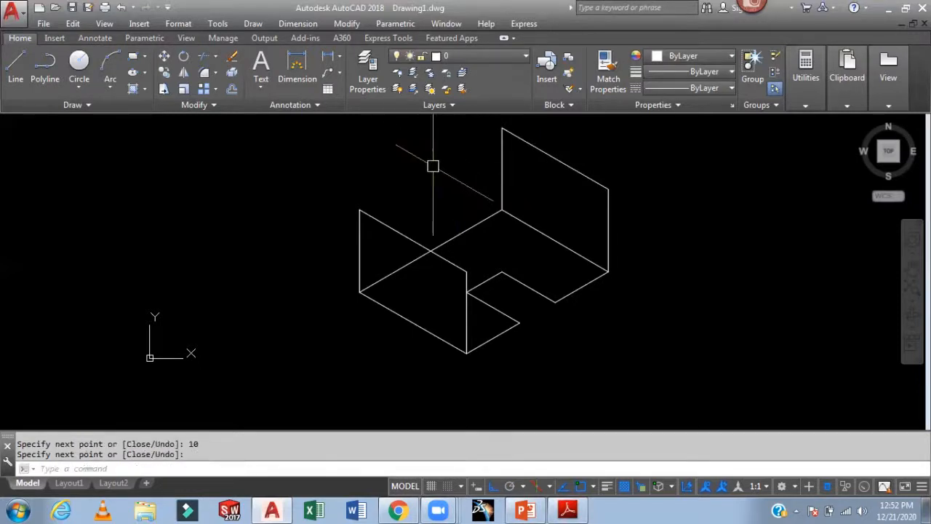
Step: Draw a 10-unit vertical line up from the near arm's notch corner and join it to the near face's top corner on the Top isoplane
{"action": "middle_click_drag", "start_coordinate": [681, 329], "coordinate": [635, 334]}
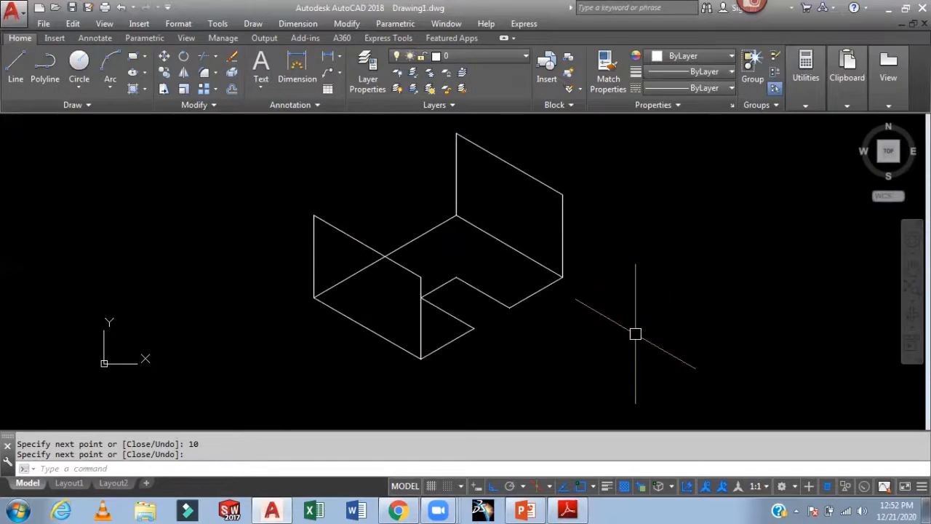
{"action": "key", "text": "Return"}
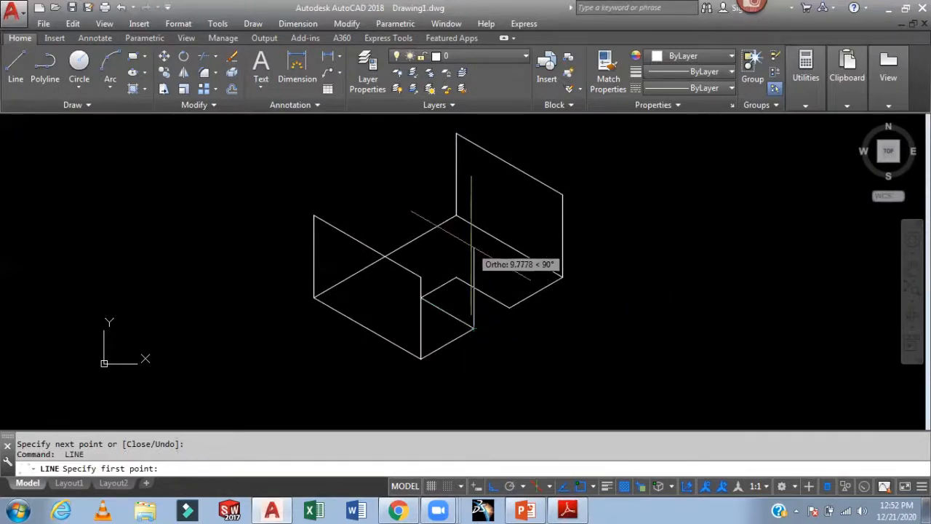
{"action": "key", "text": "Return"}
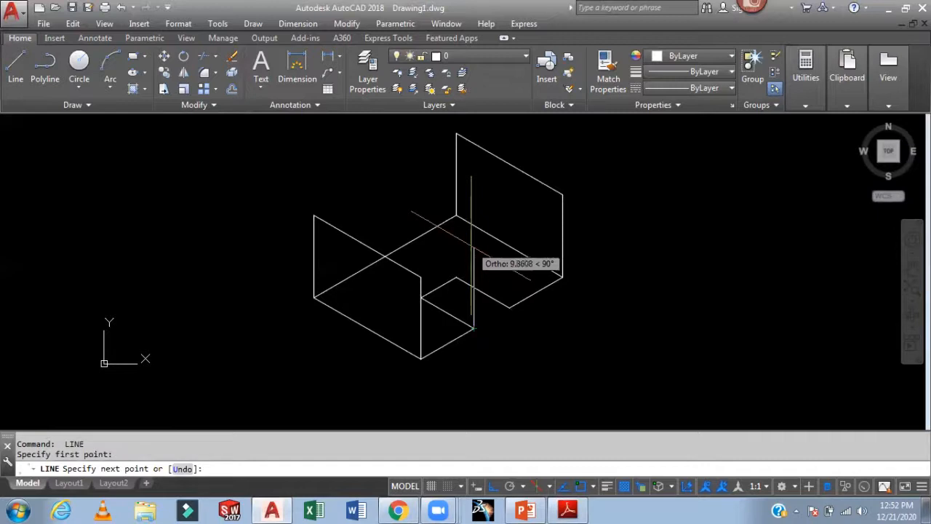
{"action": "type", "text": "10"}
{"action": "key", "text": "Return"}
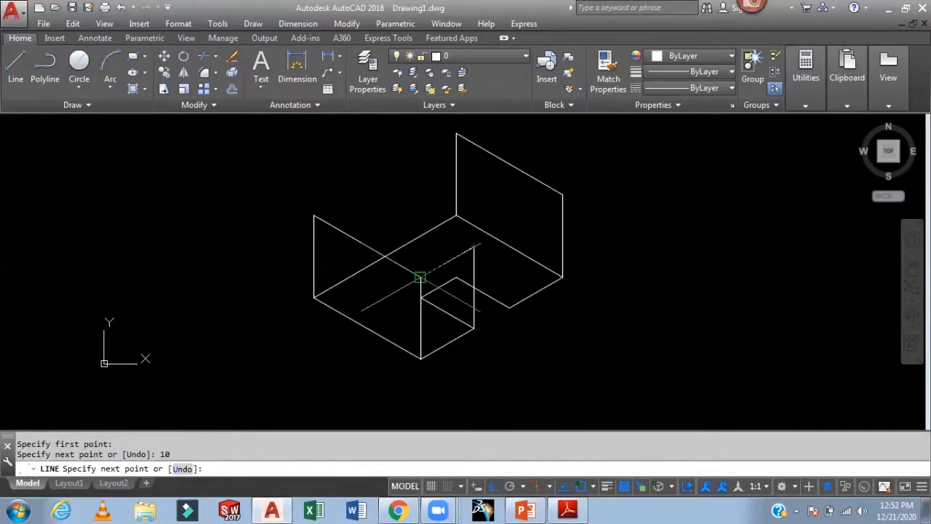
{"action": "key", "text": "F5"}
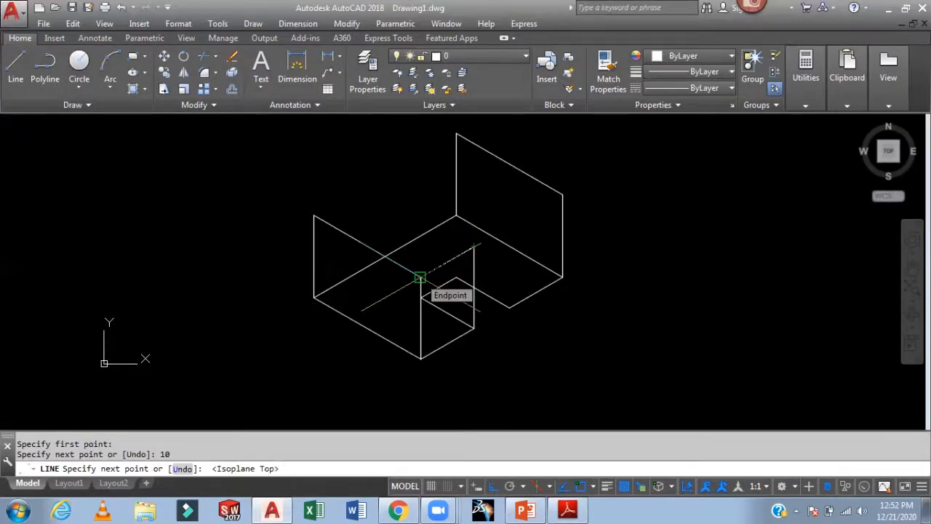
{"action": "left_click", "coordinate": [420, 277]}
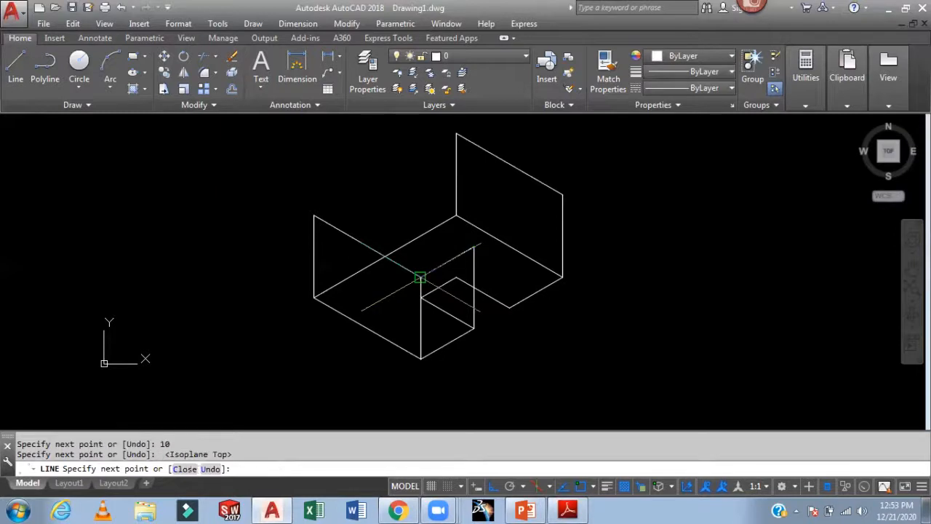
{"action": "key", "text": "Return"}
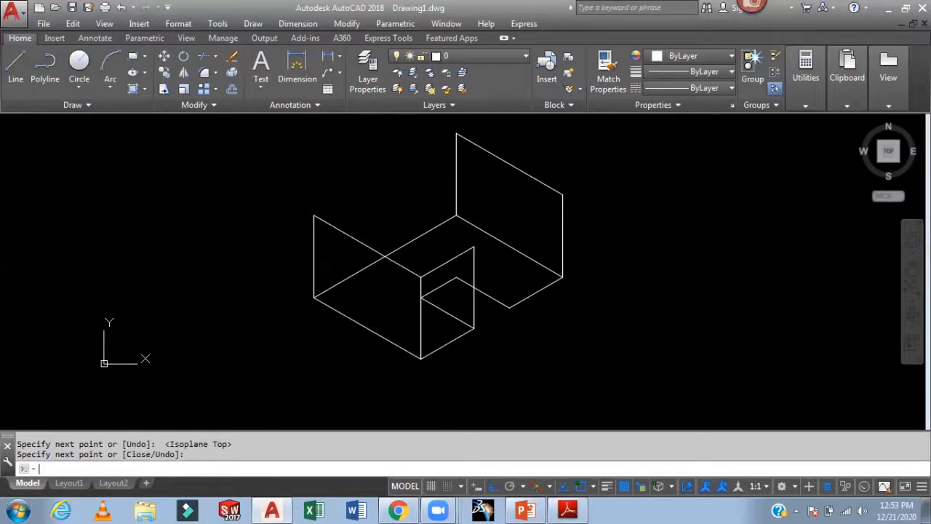
Step: On the Right isoplane, draw the far arm's front face edges: 10 units up from its notch-side base corner, then 7.5 at 30°
{"action": "key", "text": "F5"}
{"action": "type", "text": "l"}
{"action": "key", "text": "Return"}
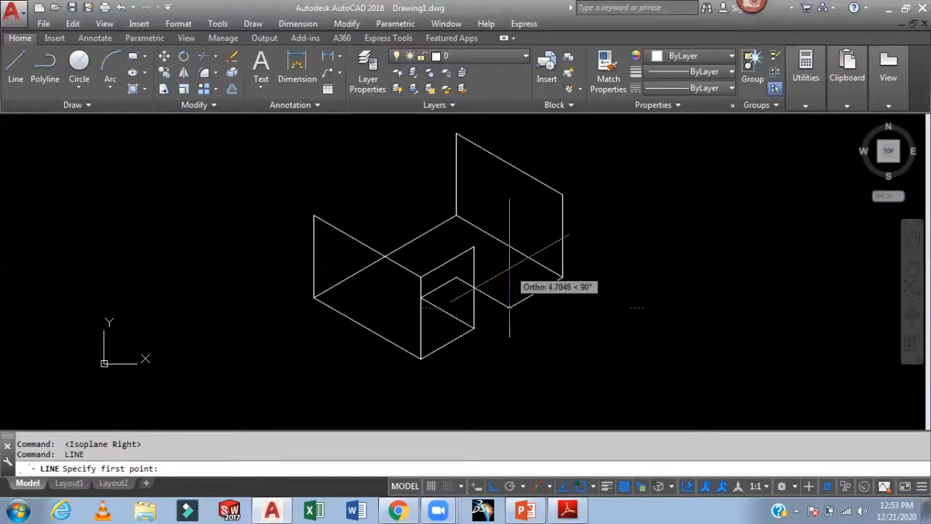
{"action": "key", "text": "Return"}
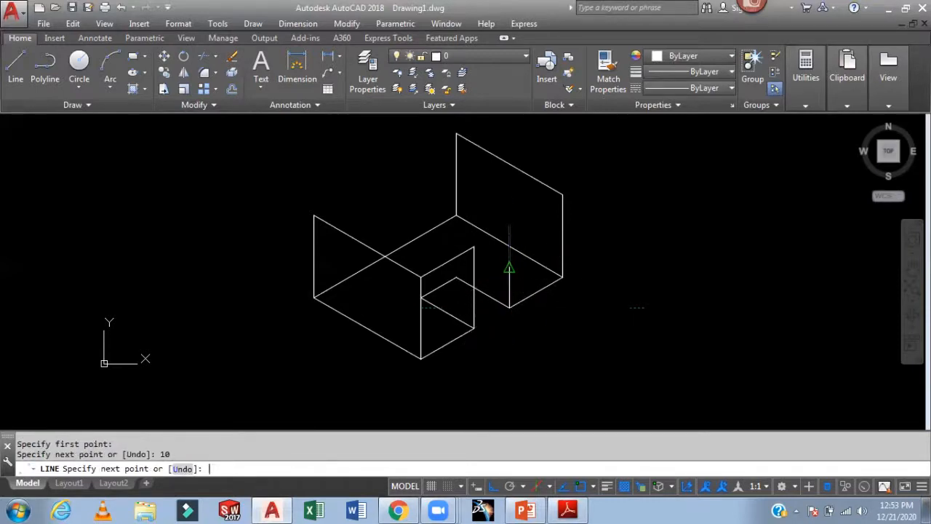
{"action": "type", "text": "7.5"}
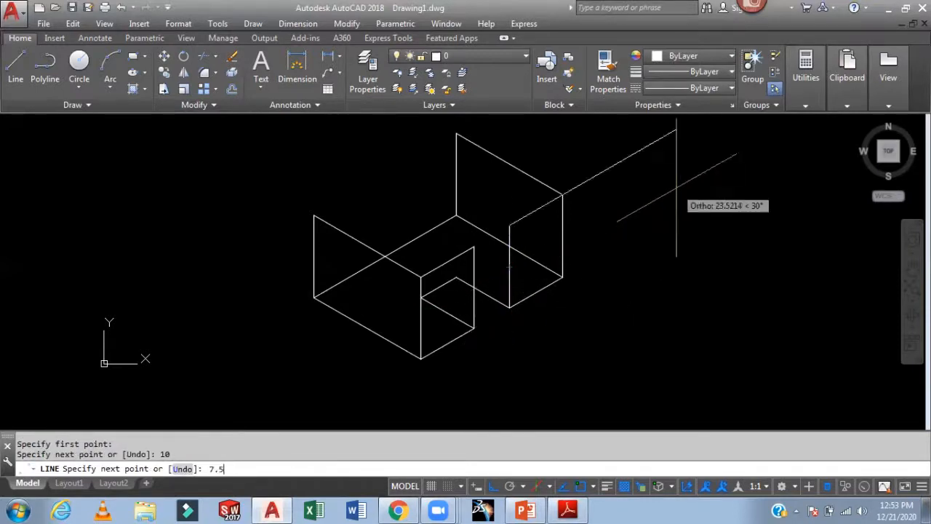
{"action": "key", "text": "Return"}
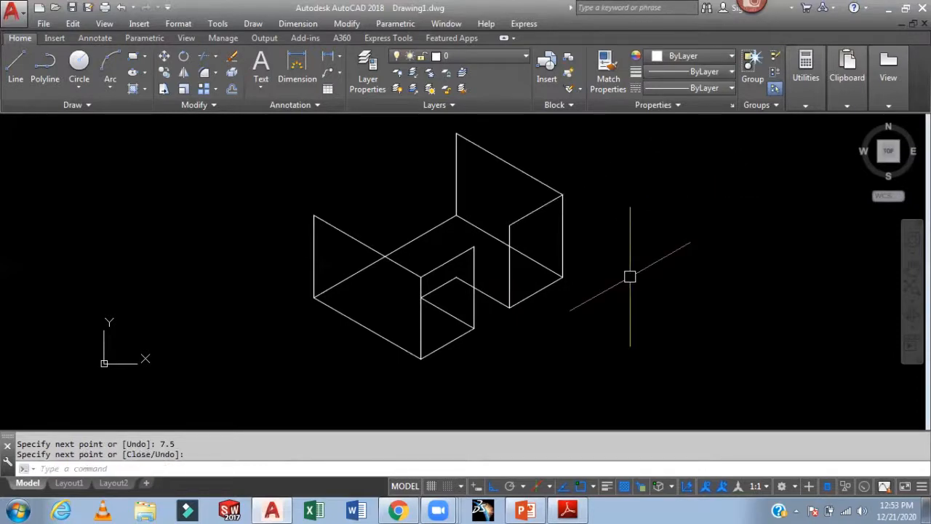
Step: Draw a line 10 units straight up from the notch's far inner corner on the base
{"action": "key", "text": "Return"}
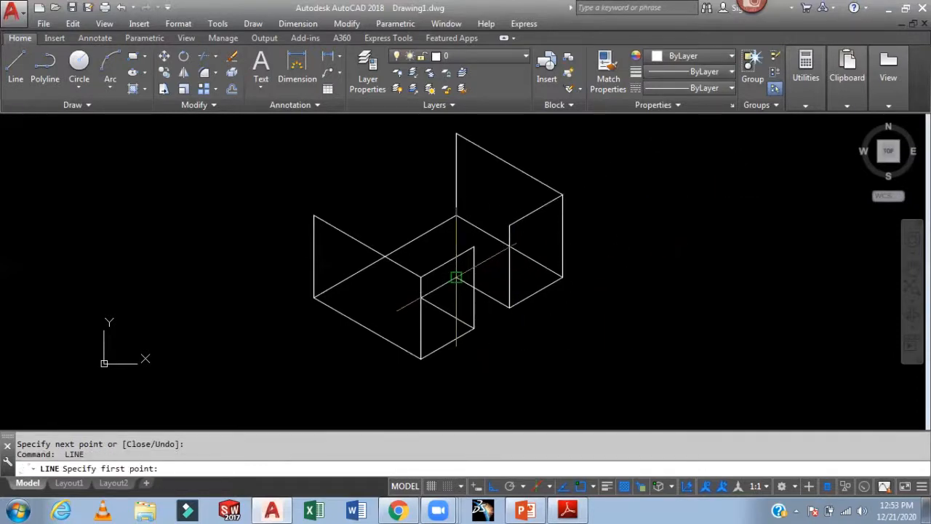
{"action": "left_click", "coordinate": [454, 240]}
{"action": "type", "text": "10"}
{"action": "key", "text": "Return"}
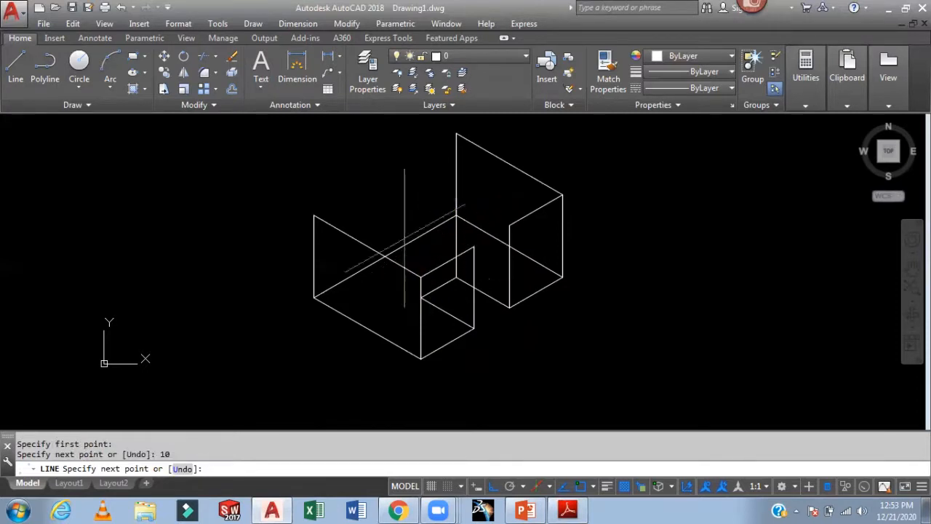
{"action": "type", "text": "5"}
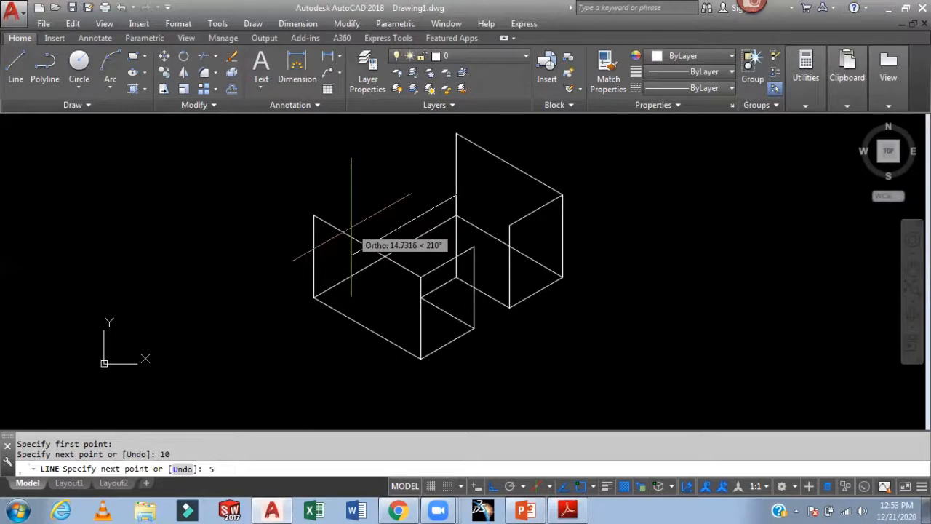
{"action": "type", "text": "5"}
{"action": "key", "text": "Return"}
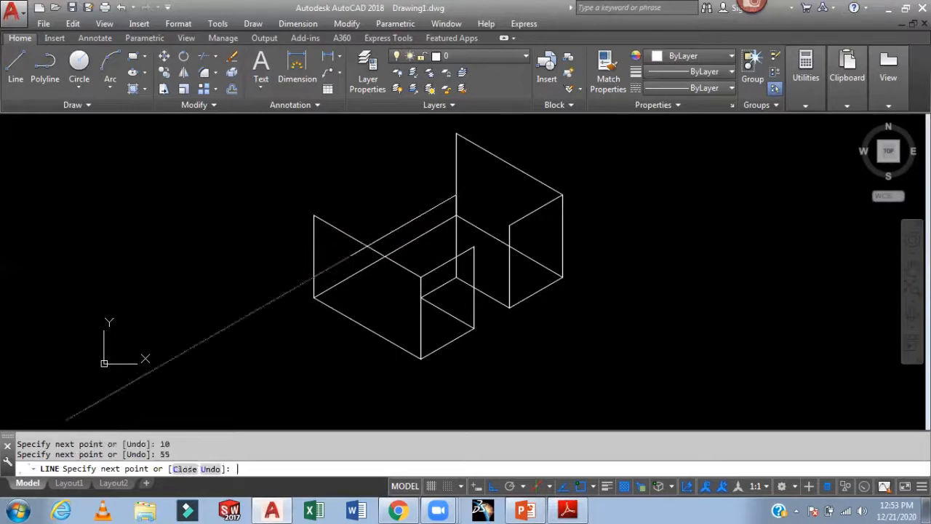
{"action": "left_click", "coordinate": [211, 468]}
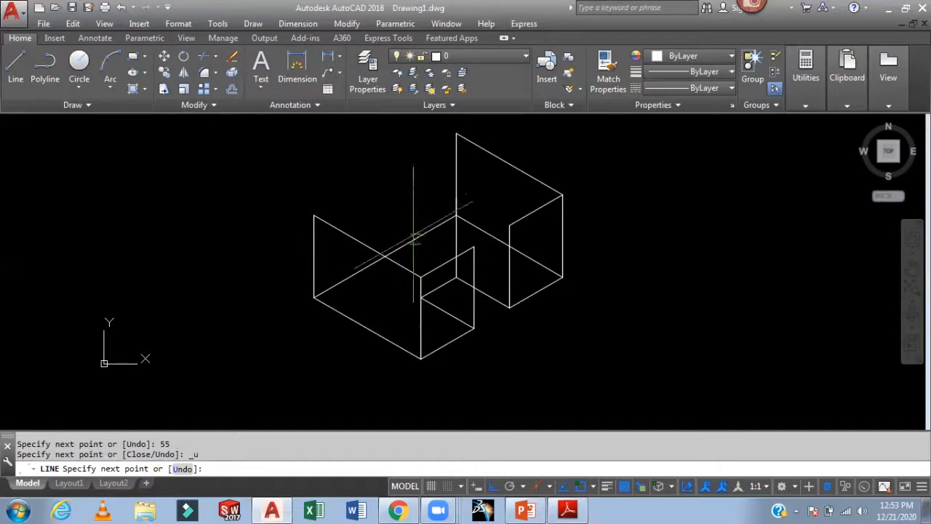
Step: Continue the notch's inner face with a 5-unit segment at 210° and a 10-unit segment straight down
{"action": "type", "text": "5"}
{"action": "key", "text": "Return"}
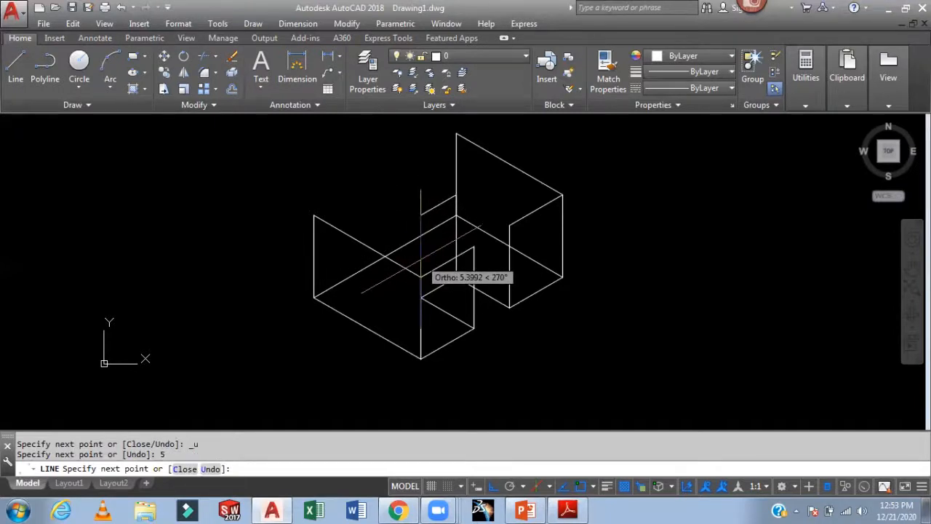
{"action": "type", "text": "10"}
{"action": "key", "text": "Return"}
{"action": "key", "text": "Escape"}
Step: On the Top isoplane, draw the block's long rear top edge joining the top corners of the two end faces
{"action": "middle_click_drag", "start_coordinate": [643, 222], "coordinate": [646, 248]}
{"action": "key", "text": "F5"}
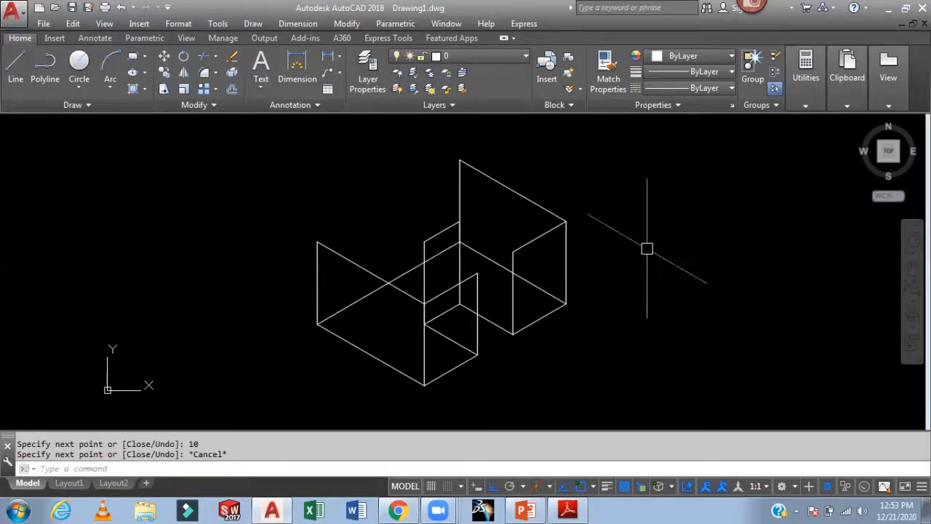
{"action": "key", "text": "F5"}
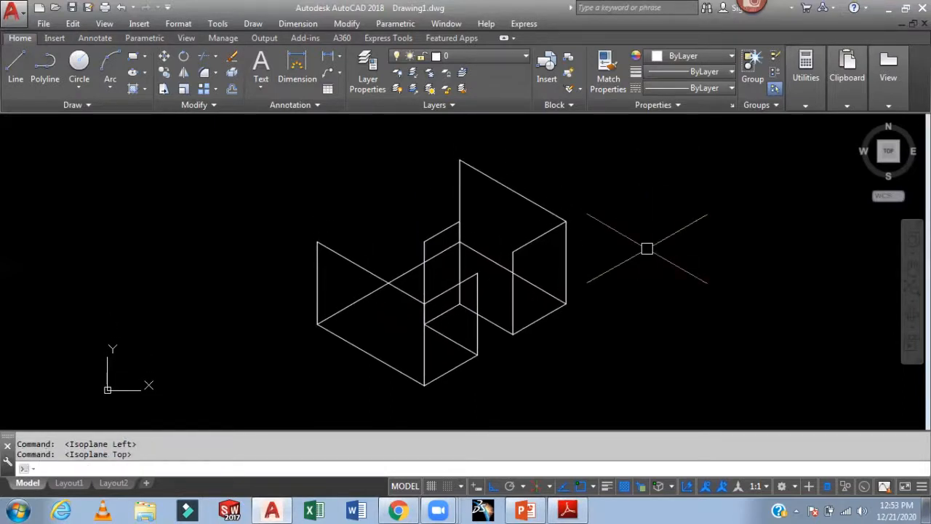
{"action": "key", "text": "Return"}
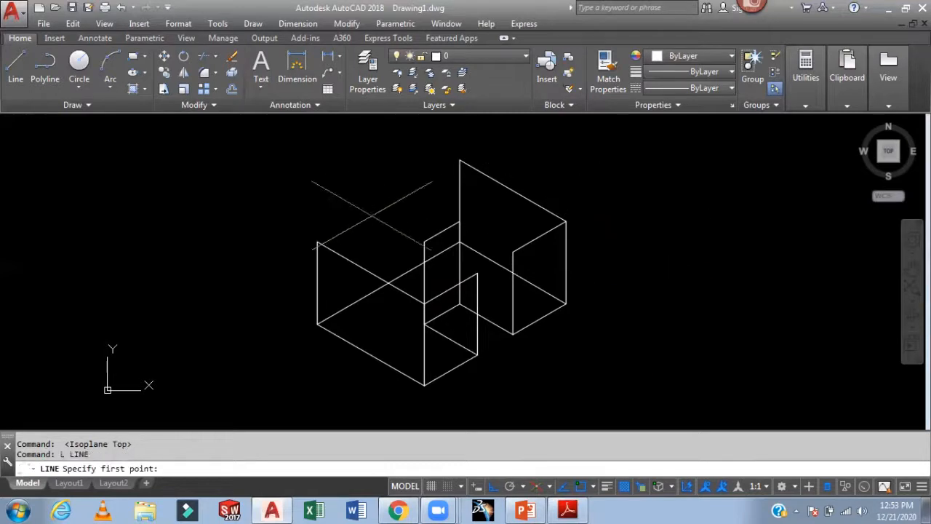
{"action": "left_click", "coordinate": [318, 240]}
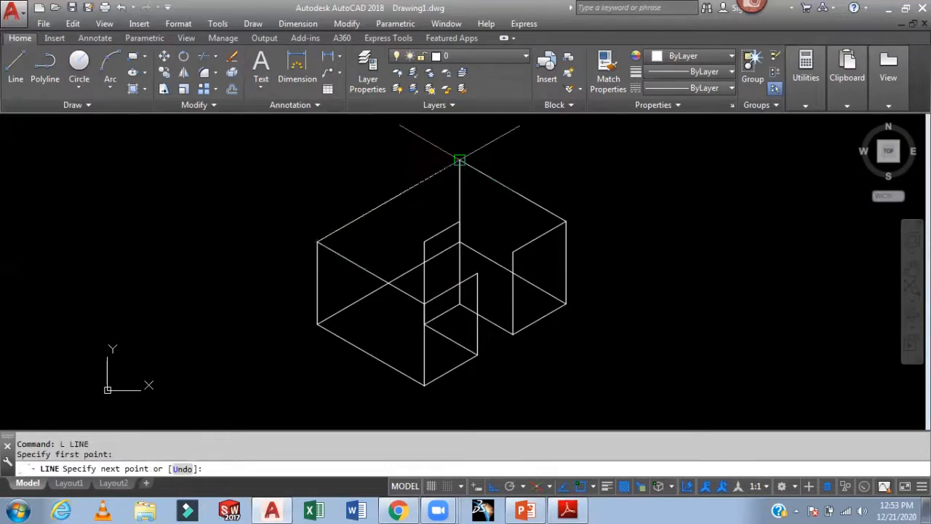
{"action": "key", "text": "Return"}
Step: Draw the notch's two side top edges, joining each arm's outer notch corner to the matching inner top corner
{"action": "scroll", "coordinate": [562, 259], "scroll_direction": "up", "scroll_amount": 3}
{"action": "middle_click_drag", "start_coordinate": [644, 268], "coordinate": [707, 268]}
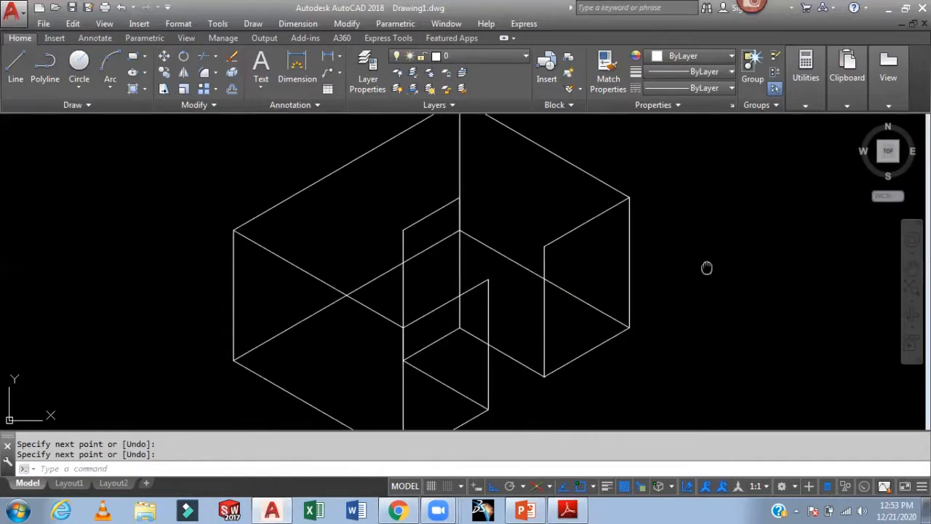
{"action": "key", "text": "Return"}
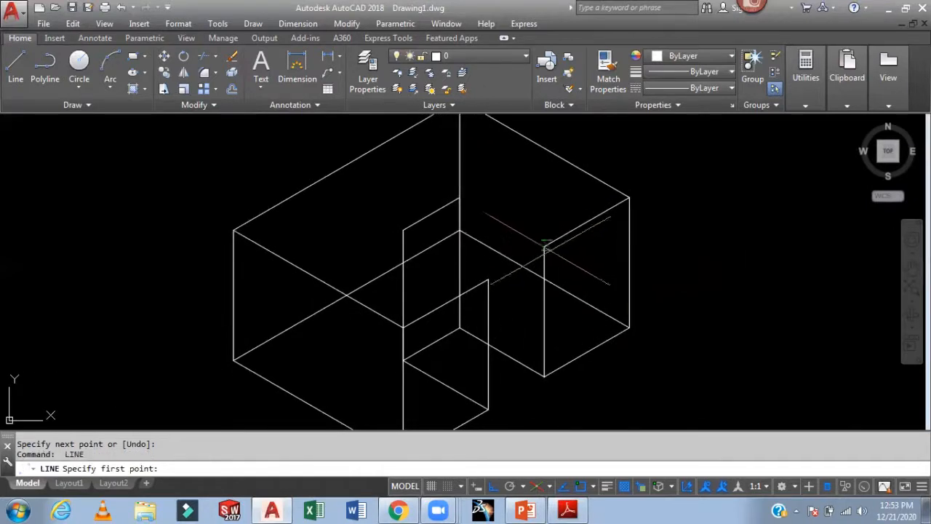
{"action": "left_click", "coordinate": [543, 247]}
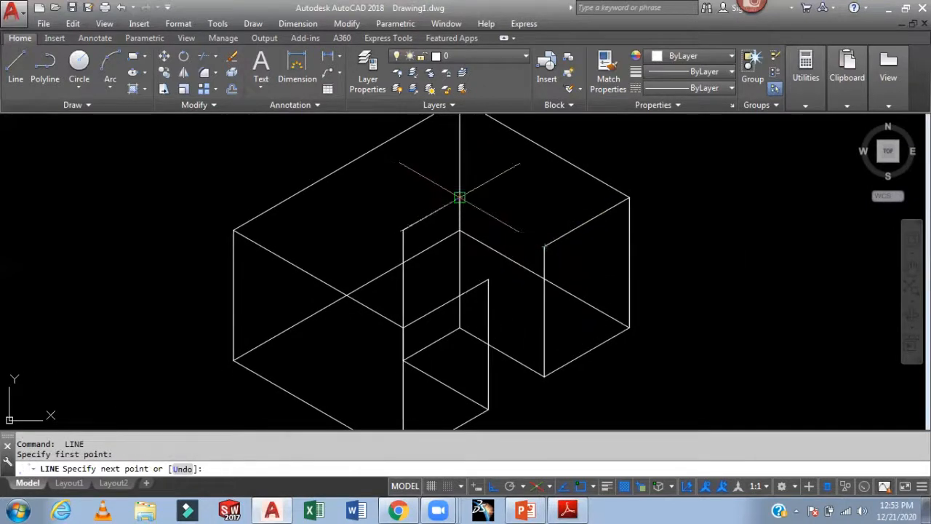
{"action": "left_click", "coordinate": [459, 197]}
{"action": "key", "text": "Return"}
{"action": "key", "text": "Return"}
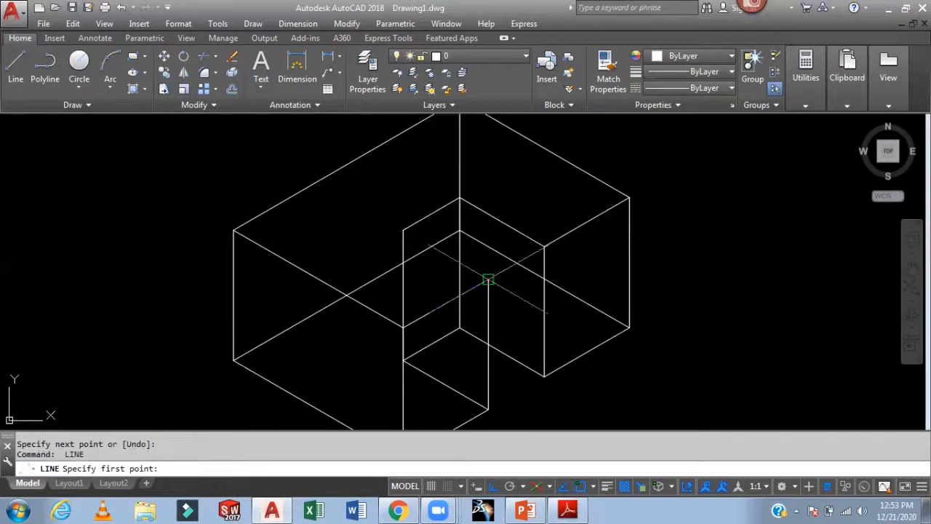
{"action": "left_click", "coordinate": [488, 280]}
{"action": "left_click", "coordinate": [400, 229]}
{"action": "key", "text": "Return"}
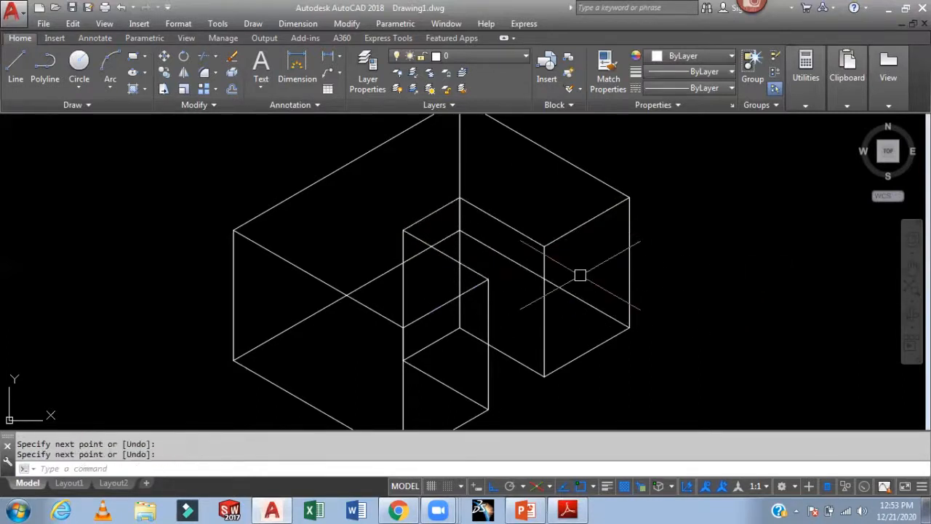
Step: Erase the three hidden rear edges: the vertical back corner line and the two base lines meeting it
{"action": "scroll", "coordinate": [803, 314], "scroll_direction": "down", "scroll_amount": 2}
{"action": "middle_click_drag", "start_coordinate": [804, 314], "coordinate": [702, 288]}
{"action": "left_click", "coordinate": [493, 194]}
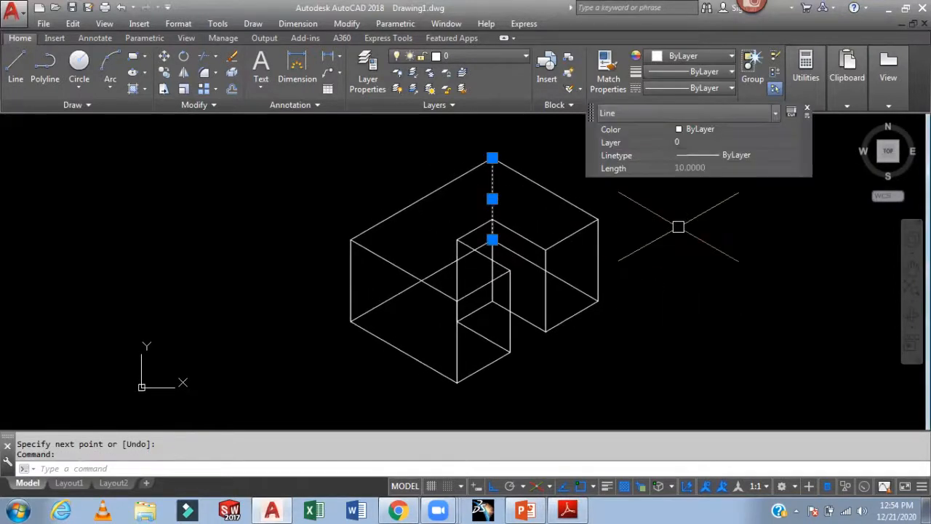
{"action": "key", "text": "Delete"}
{"action": "left_click", "coordinate": [572, 284]}
{"action": "key", "text": "Delete"}
{"action": "left_click", "coordinate": [373, 306]}
{"action": "key", "text": "Delete"}
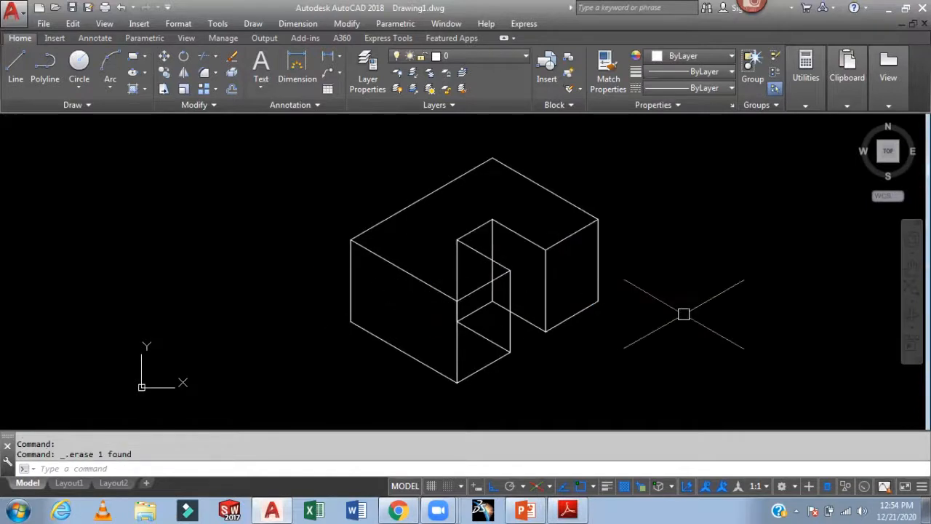
Step: Trim the portions of the notch's inner vertical edge and the far arm's base edge hidden behind the near arm
{"action": "middle_click_drag", "start_coordinate": [681, 310], "coordinate": [679, 283]}
{"action": "scroll", "coordinate": [509, 247], "scroll_direction": "up", "scroll_amount": 4}
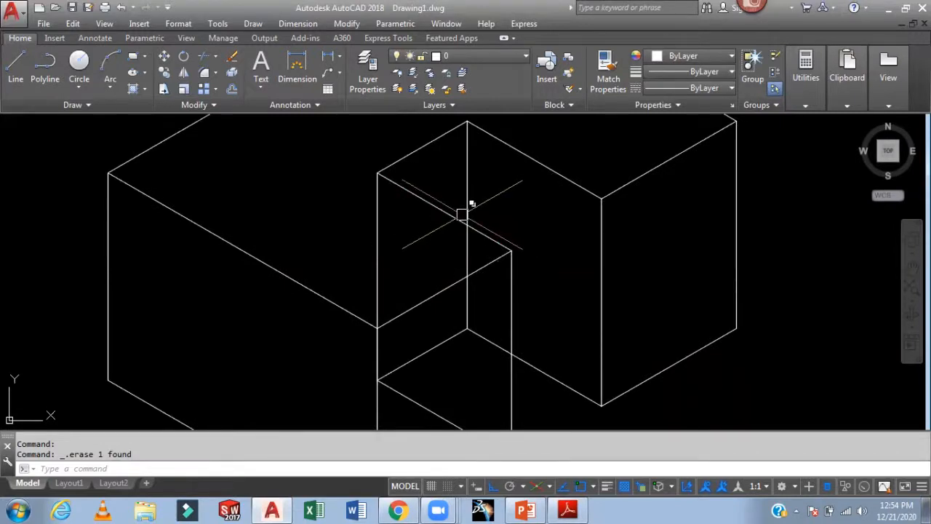
{"action": "type", "text": "tr"}
{"action": "key", "text": "Return"}
{"action": "key", "text": "Return"}
{"action": "left_click", "coordinate": [462, 232]}
{"action": "scroll", "coordinate": [538, 207], "scroll_direction": "down", "scroll_amount": 4}
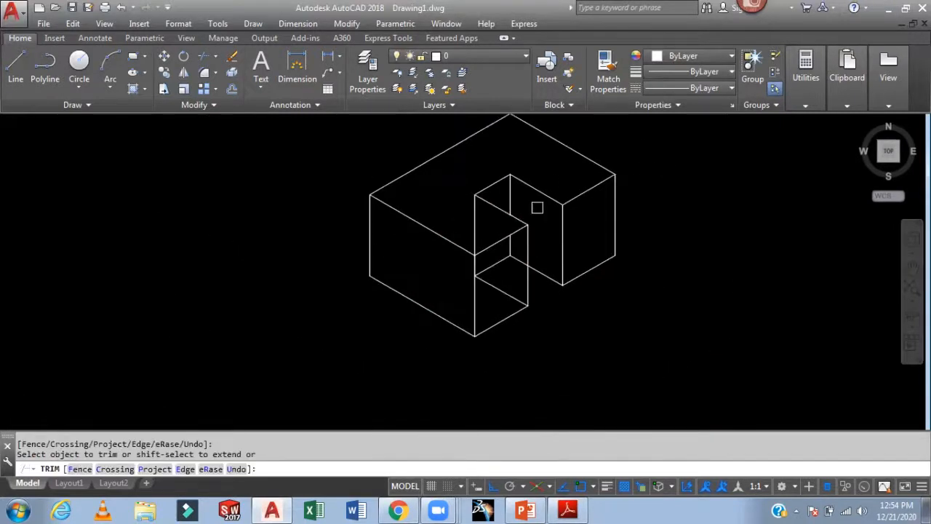
{"action": "scroll", "coordinate": [538, 207], "scroll_direction": "up", "scroll_amount": 2}
{"action": "middle_click_drag", "start_coordinate": [537, 208], "coordinate": [512, 207]}
{"action": "left_click", "coordinate": [467, 193]}
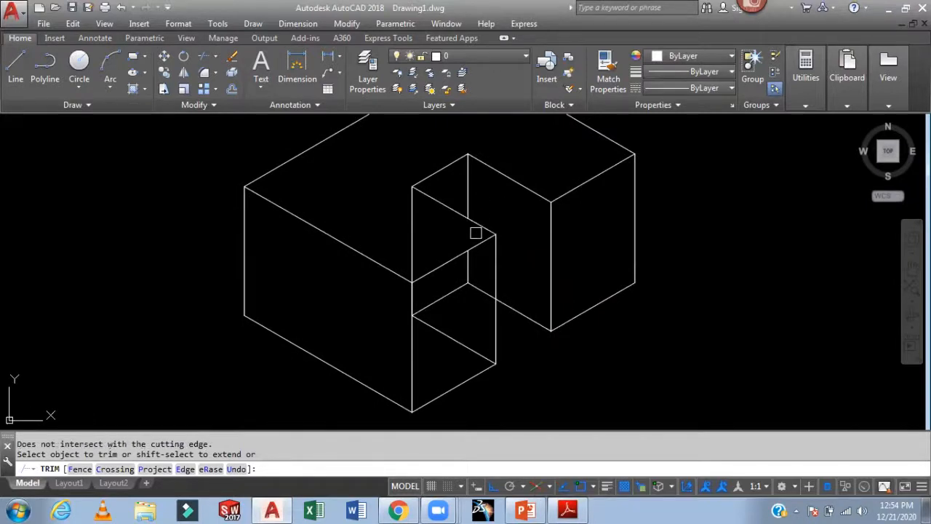
{"action": "left_click", "coordinate": [481, 290]}
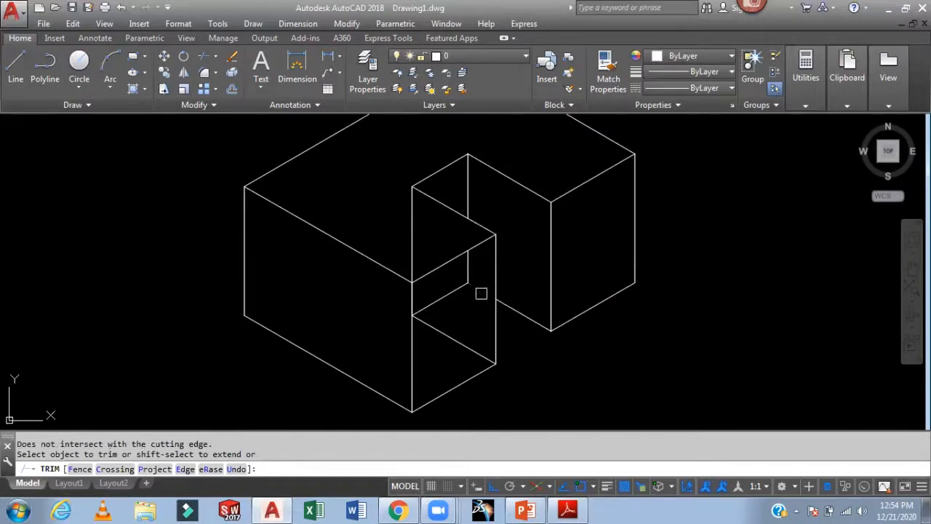
{"action": "key", "text": "Escape"}
Step: Erase the remaining hidden notch lines behind the near arm, including its base edge and inner vertical line
{"action": "left_click", "coordinate": [453, 338]}
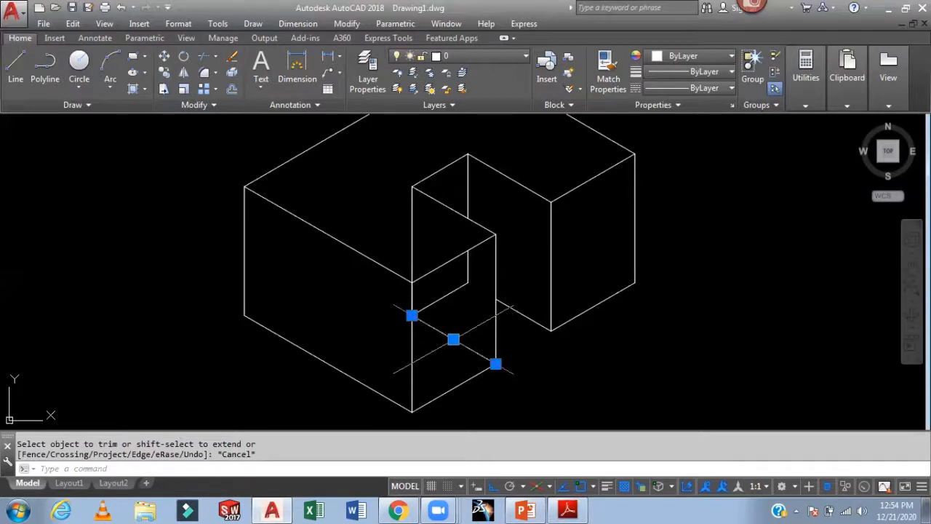
{"action": "key", "text": "Delete"}
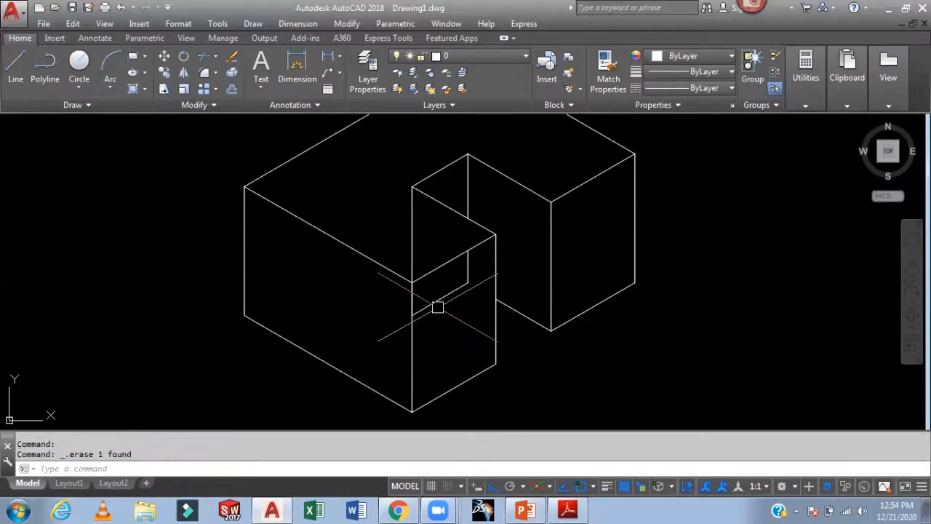
{"action": "left_click", "coordinate": [412, 237]}
{"action": "key", "text": "Escape"}
{"action": "scroll", "coordinate": [727, 259], "scroll_direction": "down", "scroll_amount": 3}
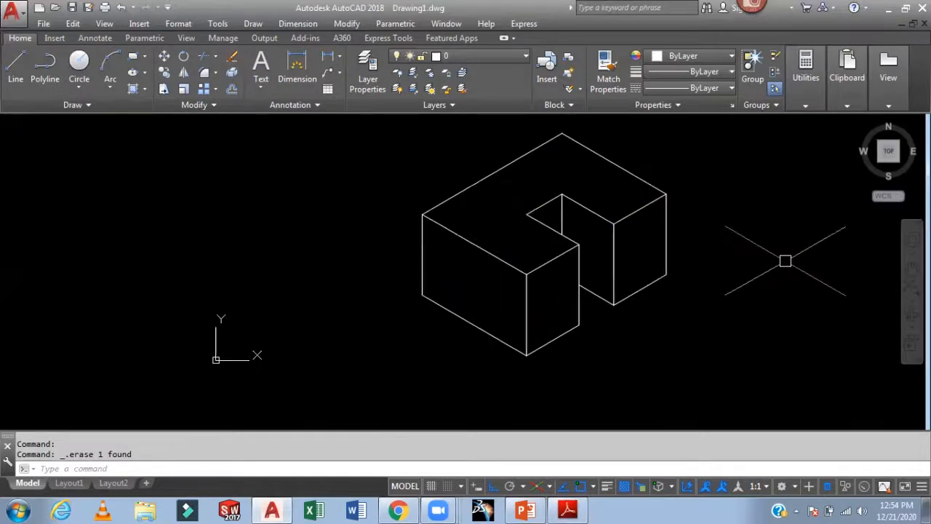
{"action": "middle_click_drag", "start_coordinate": [774, 261], "coordinate": [682, 277]}
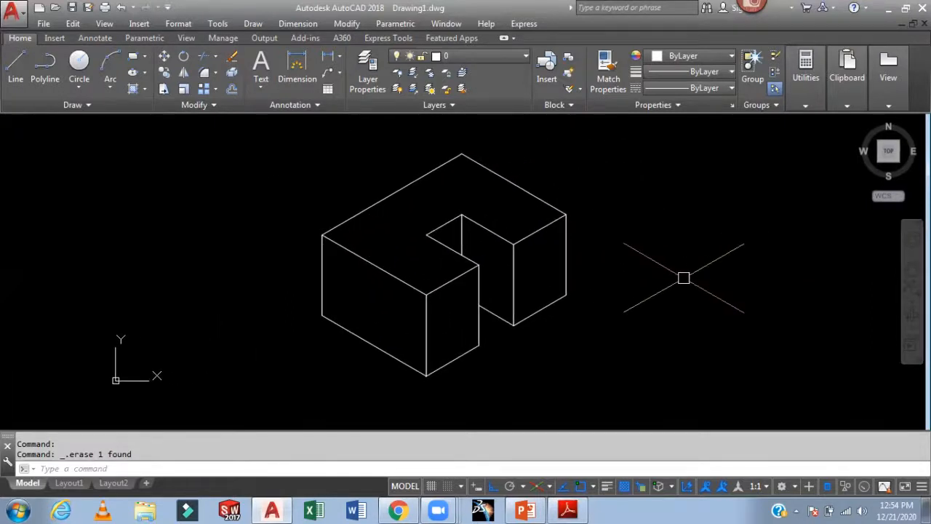
{"action": "scroll", "coordinate": [684, 277], "scroll_direction": "down", "scroll_amount": 2}
{"action": "mouse_move", "coordinate": [682, 277]}
{"action": "middle_mouse_down"}
{"action": "mouse_move", "coordinate": [586, 299]}
{"action": "mouse_move", "coordinate": [526, 284]}
{"action": "middle_mouse_up"}
{"action": "scroll", "coordinate": [540, 289], "scroll_direction": "up", "scroll_amount": 2}
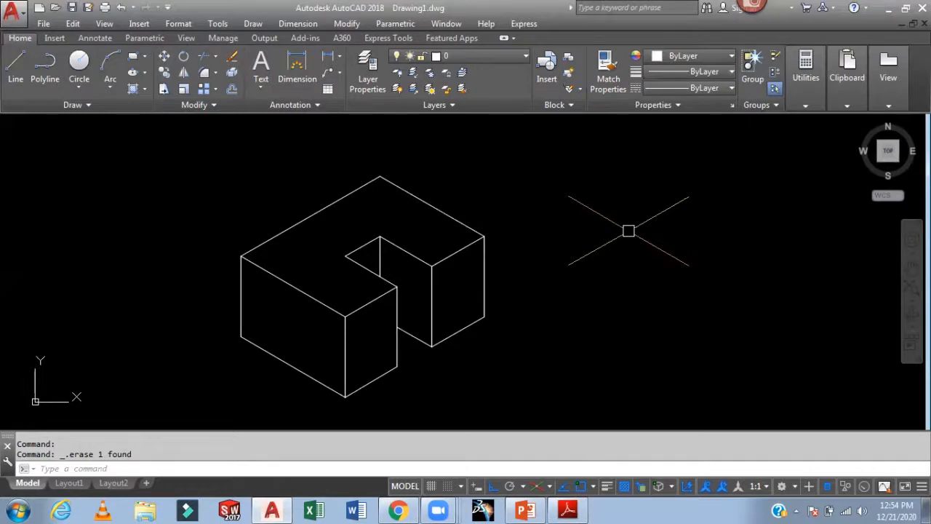
{"action": "scroll", "coordinate": [628, 231], "scroll_direction": "down", "scroll_amount": 2}
{"action": "mouse_move", "coordinate": [609, 239]}
{"action": "middle_mouse_down"}
{"action": "mouse_move", "coordinate": [455, 269]}
{"action": "mouse_move", "coordinate": [487, 206]}
{"action": "middle_mouse_up"}
{"action": "scroll", "coordinate": [460, 254], "scroll_direction": "up", "scroll_amount": 2}
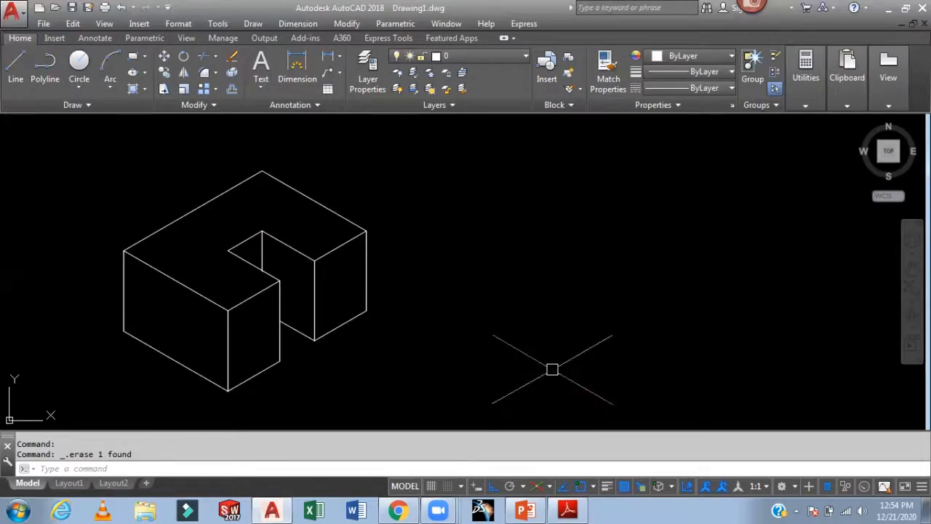
Step: Switch isometric drafting off and turn it back on by setting the snap type to Isometric snap in Drafting Settings
{"action": "left_click", "coordinate": [536, 486]}
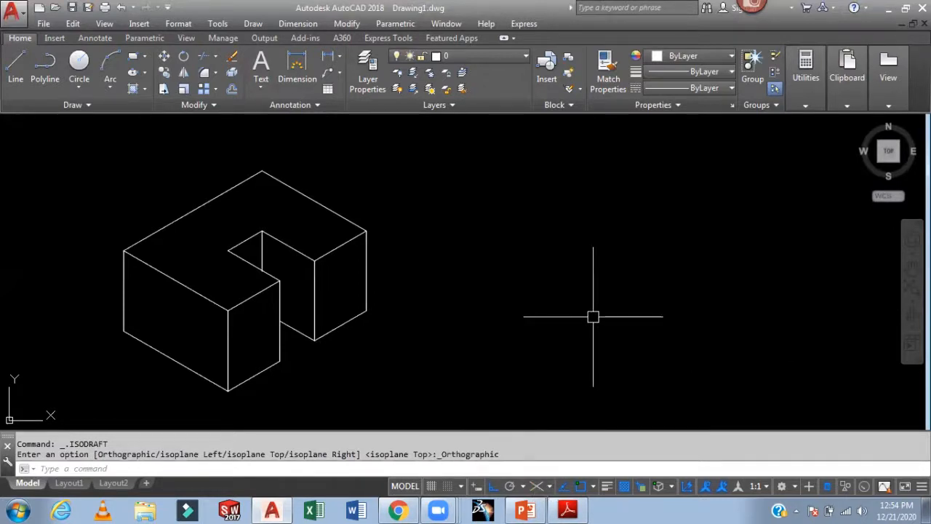
{"action": "type", "text": "DS"}
{"action": "key", "text": "Return"}
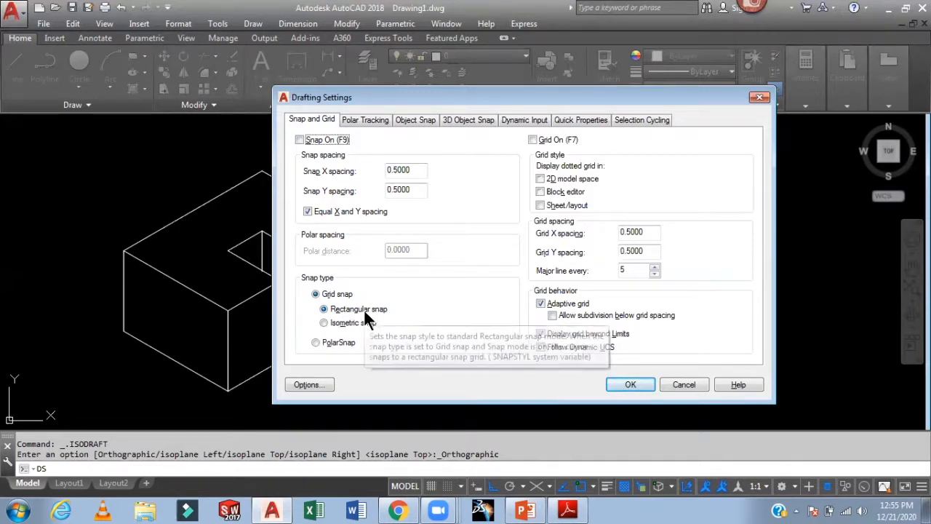
{"action": "left_click", "coordinate": [323, 323]}
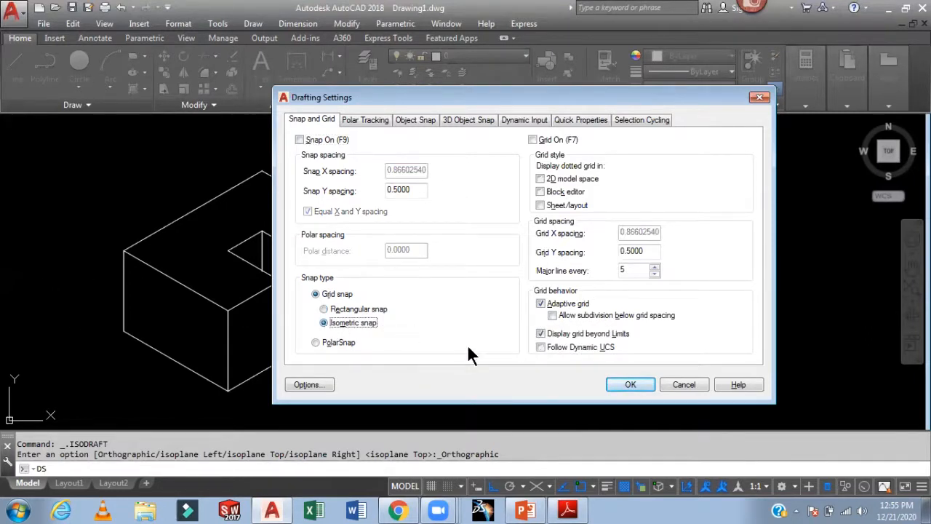
{"action": "left_click", "coordinate": [630, 386]}
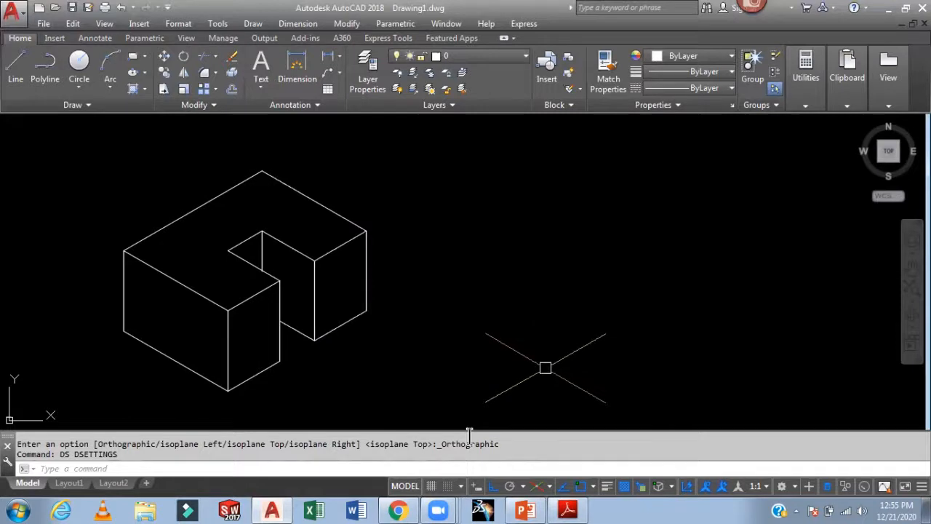
Step: Set the snap type to Rectangular snap in the grid settings, and return it to Isometric snap
{"action": "right_click", "coordinate": [434, 482]}
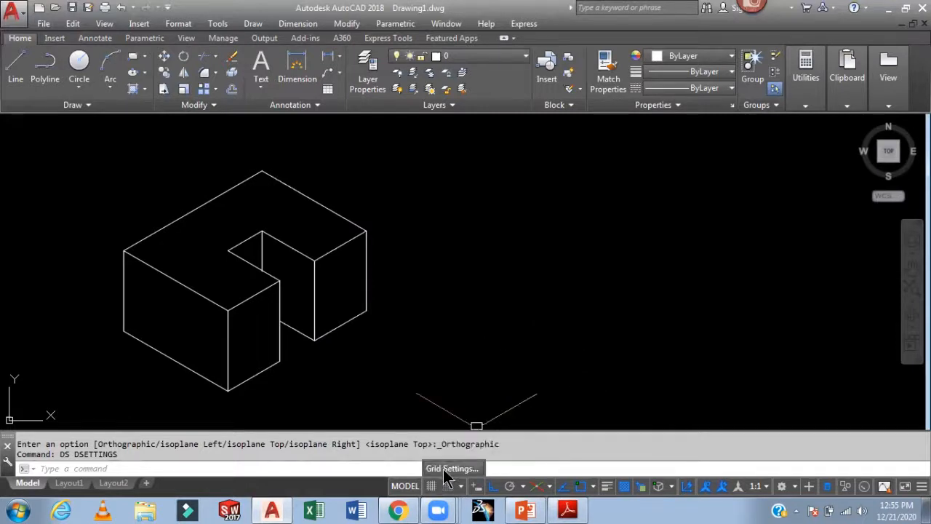
{"action": "left_click", "coordinate": [455, 478]}
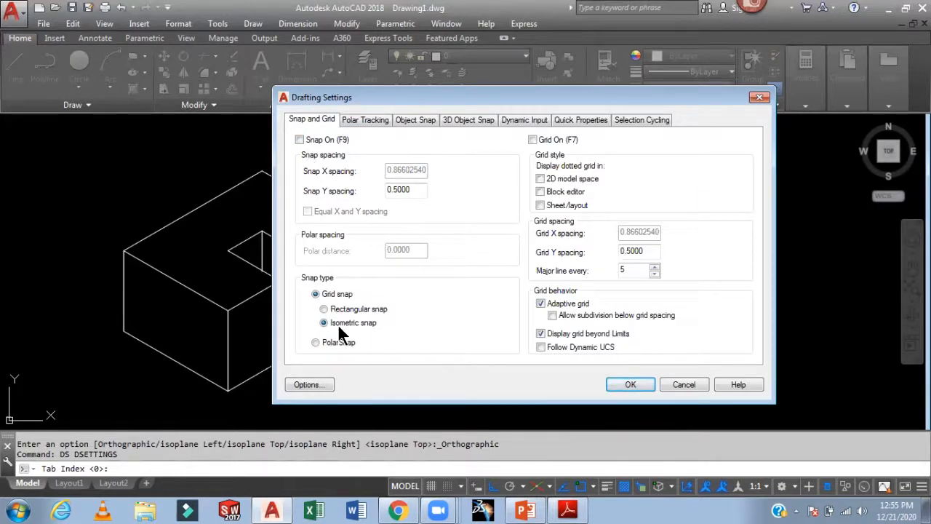
{"action": "left_click", "coordinate": [322, 309]}
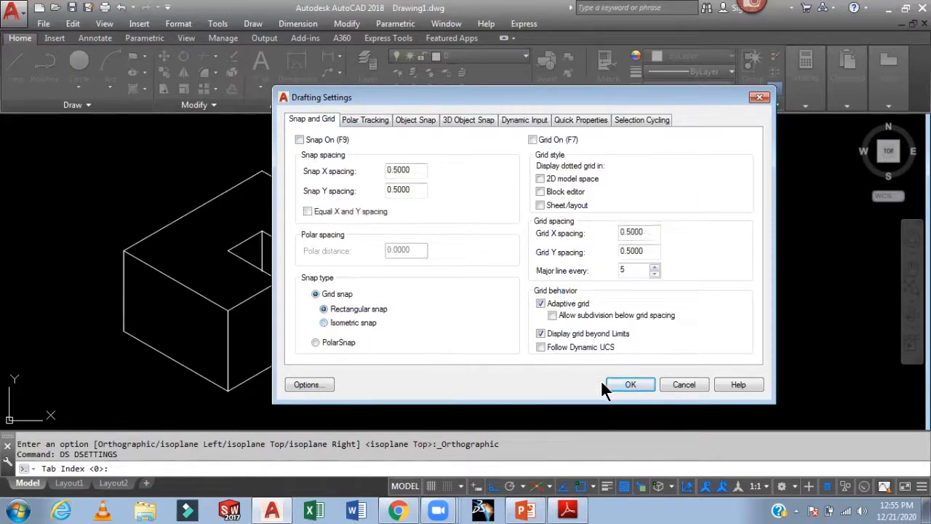
{"action": "left_click", "coordinate": [629, 384]}
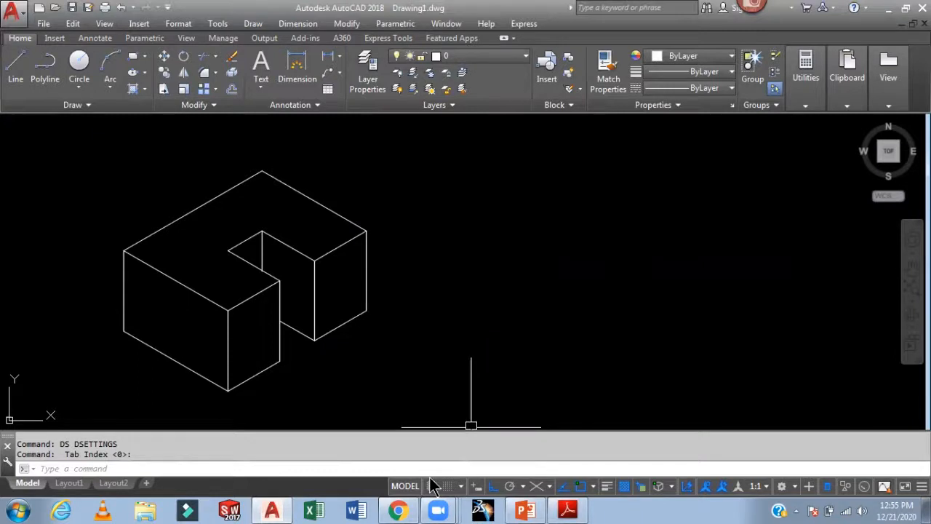
{"action": "right_click", "coordinate": [434, 485]}
{"action": "left_click", "coordinate": [445, 410]}
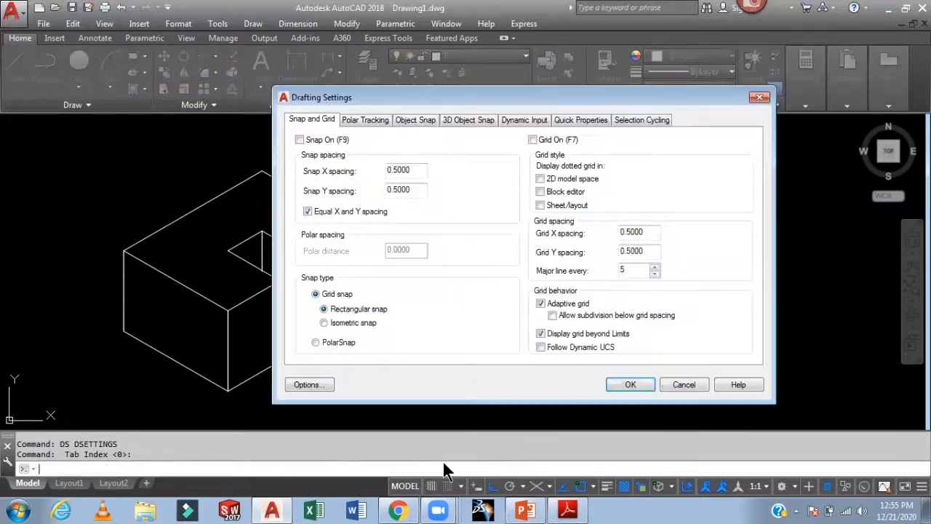
{"action": "left_click", "coordinate": [322, 322]}
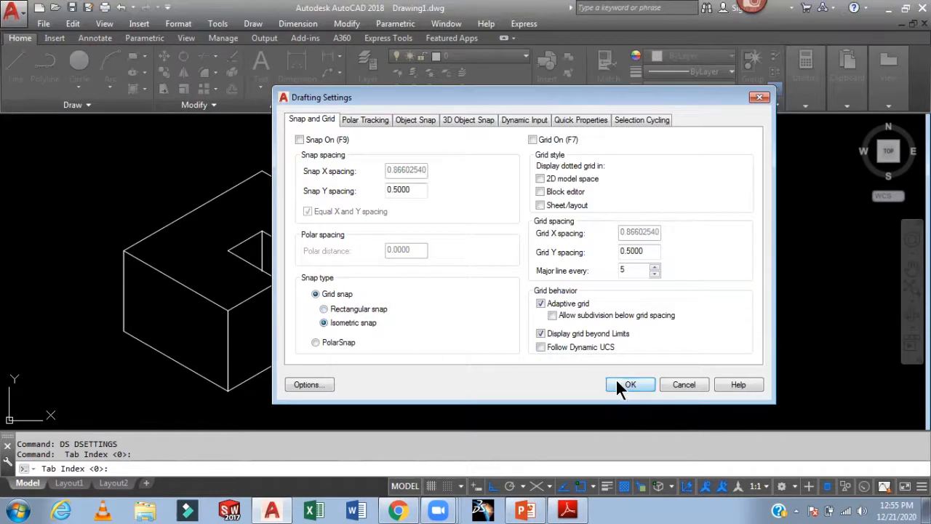
{"action": "left_click", "coordinate": [617, 381]}
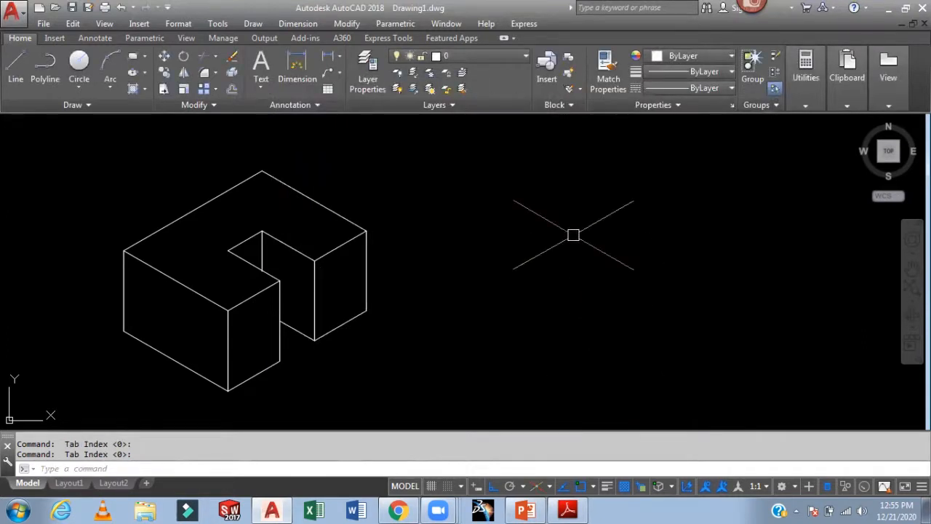
Step: Cycle the isometric drafting plane from Isoplane Top to Isoplane Right
{"action": "left_click", "coordinate": [550, 487]}
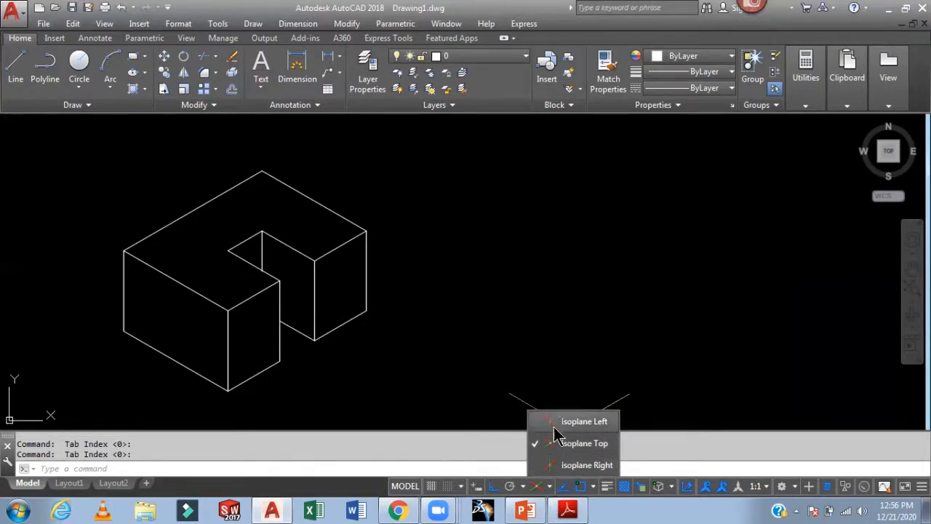
{"action": "left_click", "coordinate": [560, 357]}
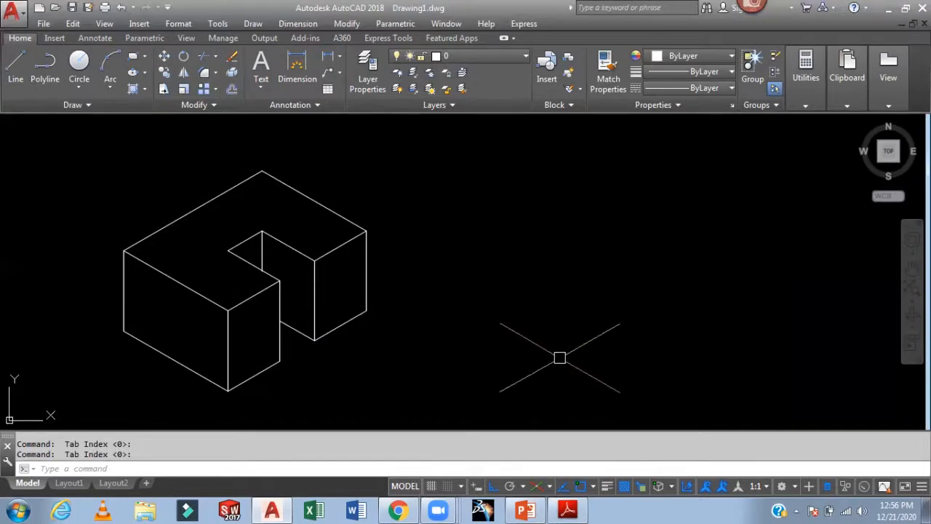
{"action": "key", "text": "F5"}
{"action": "key", "text": "F5"}
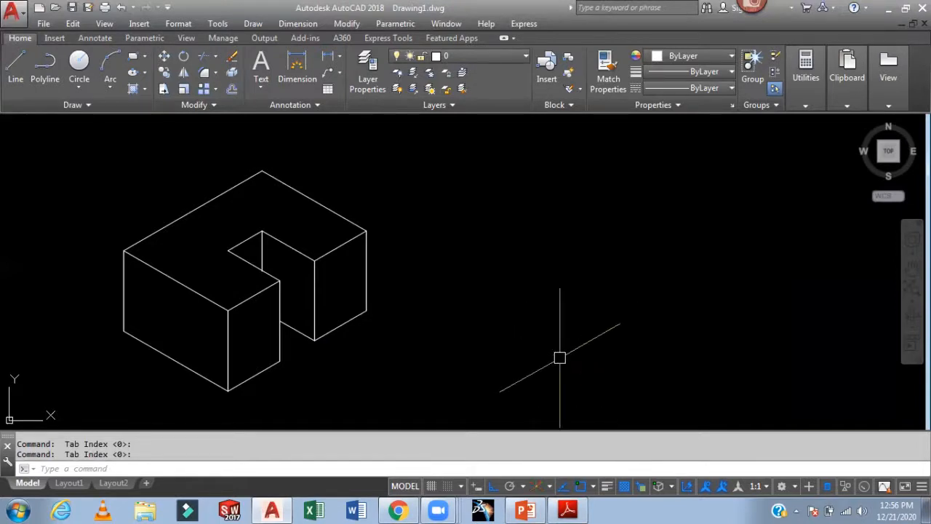
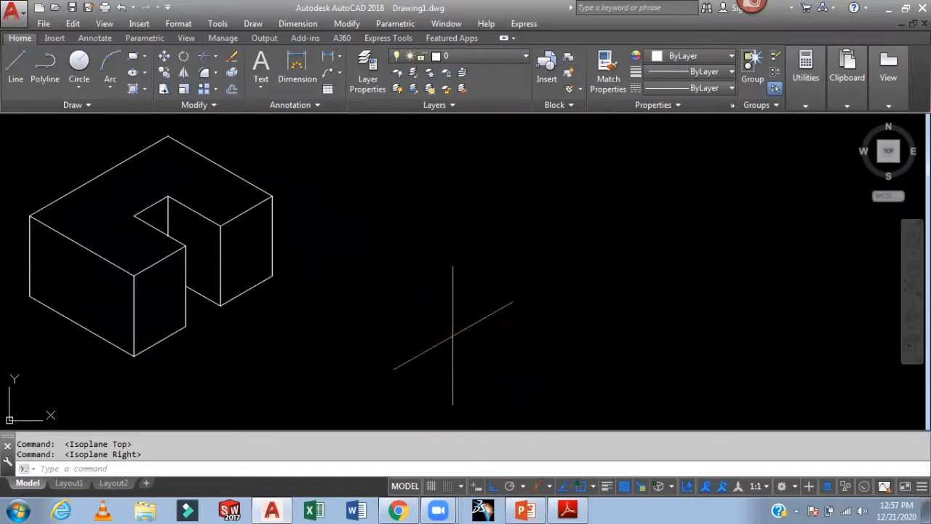
Step: Draw a 150-unit base line rising at 30° in the empty area beside the notched block
{"action": "type", "text": "l"}
{"action": "key", "text": "Return"}
{"action": "left_click", "coordinate": [432, 355]}
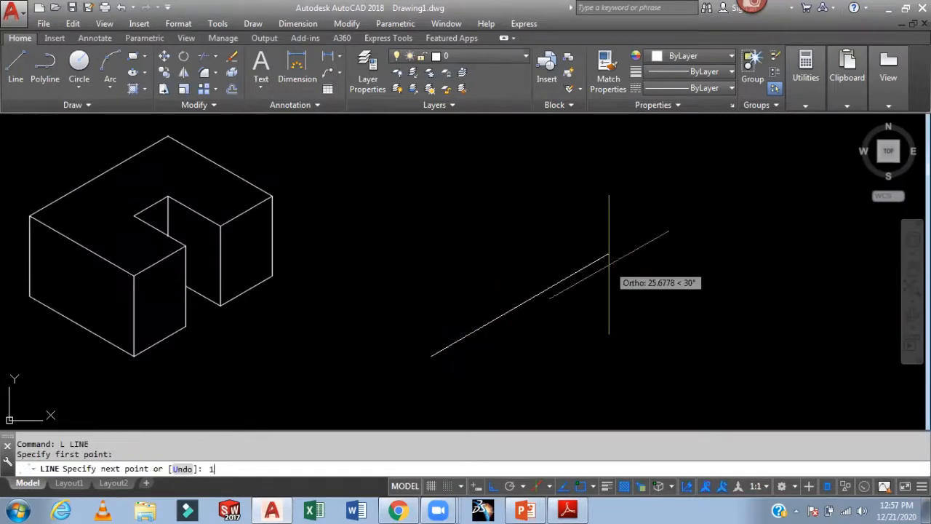
{"action": "type", "text": "150"}
{"action": "key", "text": "Return"}
{"action": "scroll", "coordinate": [574, 260], "scroll_direction": "down", "scroll_amount": 2}
{"action": "middle_click_drag", "start_coordinate": [574, 260], "coordinate": [457, 334]}
{"action": "key", "text": "Escape"}
Step: Zoom to show everything and erase the whole notched block, keeping the 150-unit line
{"action": "type", "text": "z"}
{"action": "key", "text": "Return"}
{"action": "type", "text": "a"}
{"action": "key", "text": "Return"}
{"action": "middle_click_drag", "start_coordinate": [357, 303], "coordinate": [315, 237]}
{"action": "left_click", "coordinate": [305, 211]}
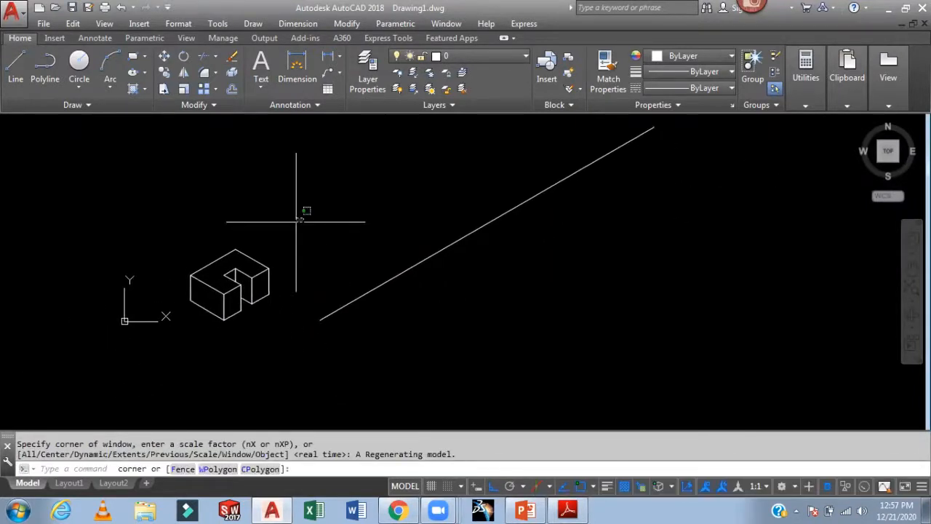
{"action": "left_click", "coordinate": [178, 338]}
{"action": "key", "text": "Delete"}
Step: Consult ISOMETRIC VIEW :1 in the Adobe Reader PDF, and draw a 65-unit vertical line up from the base line's upper end in AutoCAD
{"action": "middle_click_drag", "start_coordinate": [231, 294], "coordinate": [156, 349]}
{"action": "middle_click_drag", "start_coordinate": [382, 256], "coordinate": [378, 304]}
{"action": "scroll", "coordinate": [434, 255], "scroll_direction": "down", "scroll_amount": 4}
{"action": "middle_click_drag", "start_coordinate": [434, 255], "coordinate": [433, 284]}
{"action": "left_click", "coordinate": [568, 509]}
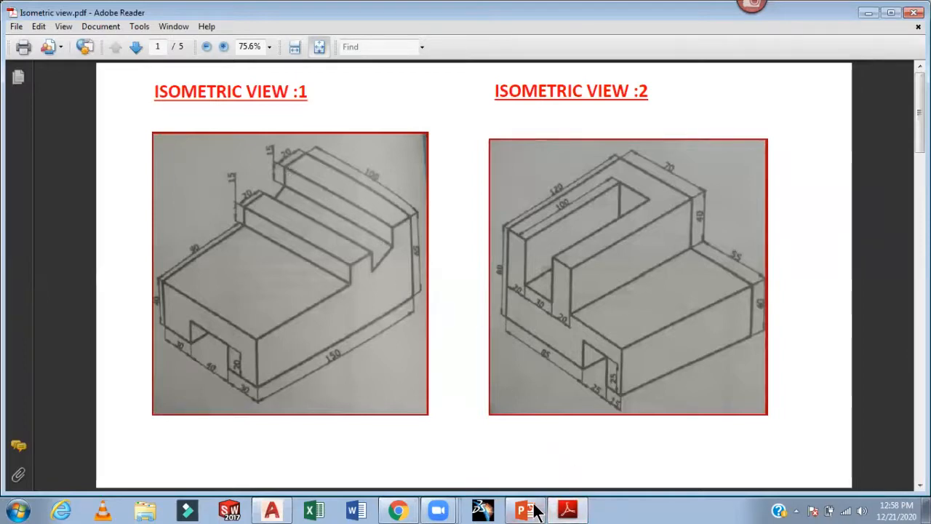
{"action": "left_click", "coordinate": [274, 510]}
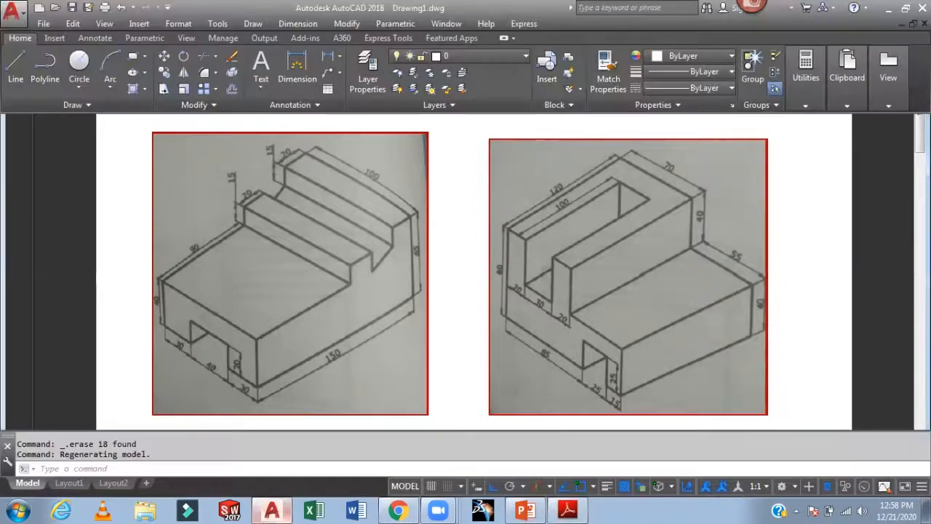
{"action": "type", "text": "l"}
{"action": "key", "text": "Return"}
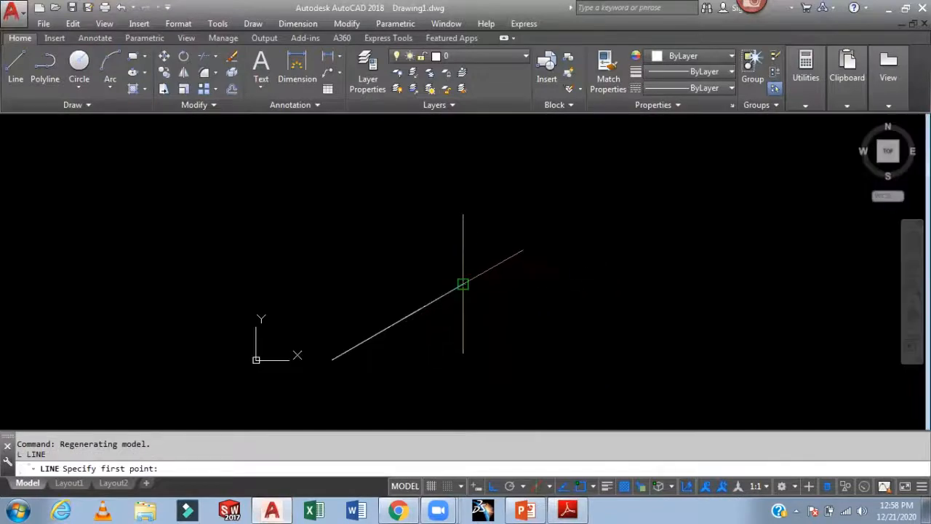
{"action": "type", "text": "60"}
{"action": "key", "text": "Return"}
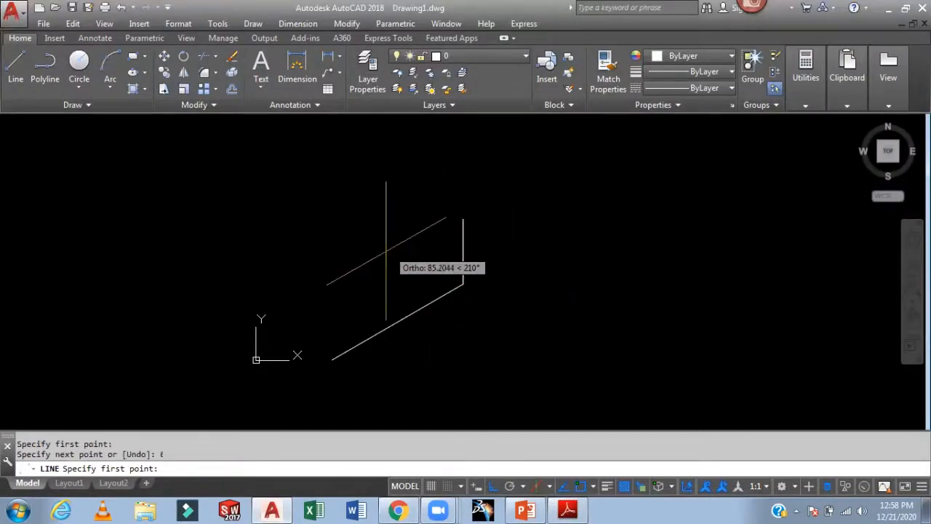
Step: Continue from the top of the 65-unit edge with a 20-unit line at 210° and a 15-unit line straight down
{"action": "type", "text": "20"}
{"action": "key", "text": "Return"}
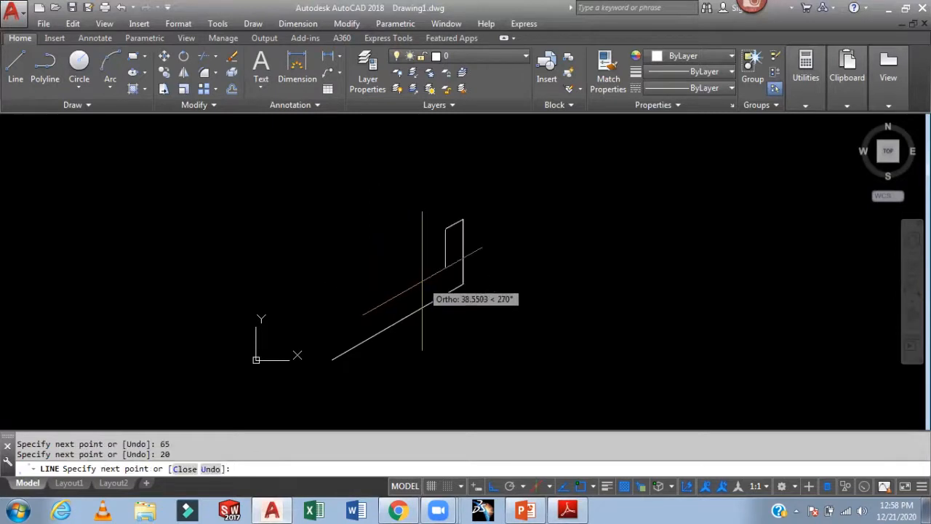
{"action": "type", "text": "15"}
{"action": "key", "text": "Return"}
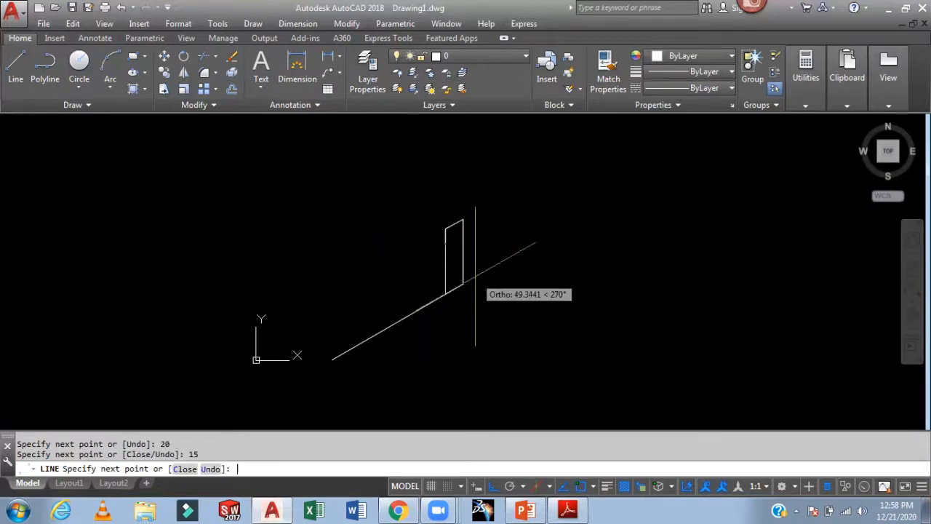
{"action": "key", "text": "Escape"}
Step: Draw a 40-unit vertical line up from the base line's lower end, checking ISOMETRIC VIEW :1 in the PDF for the height
{"action": "type", "text": "L"}
{"action": "key", "text": "Return"}
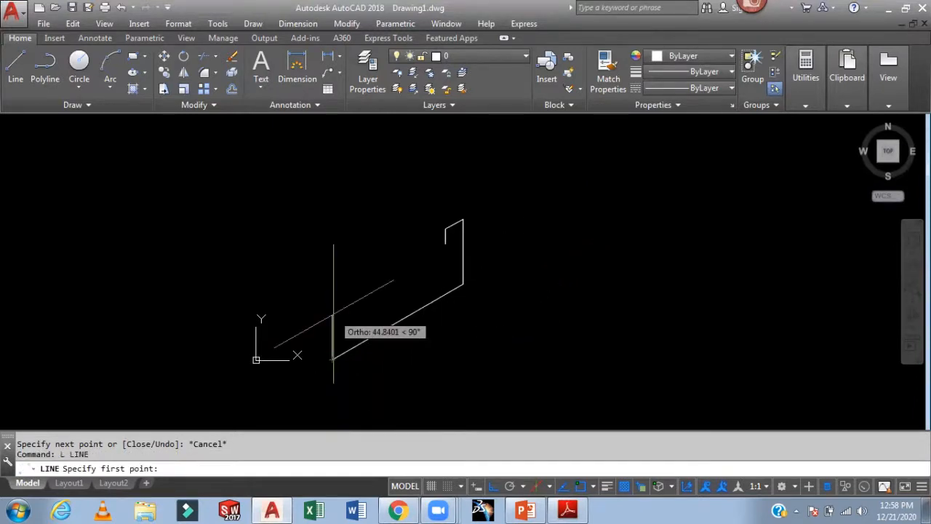
{"action": "left_click", "coordinate": [333, 358]}
{"action": "key", "text": "alt+Tab"}
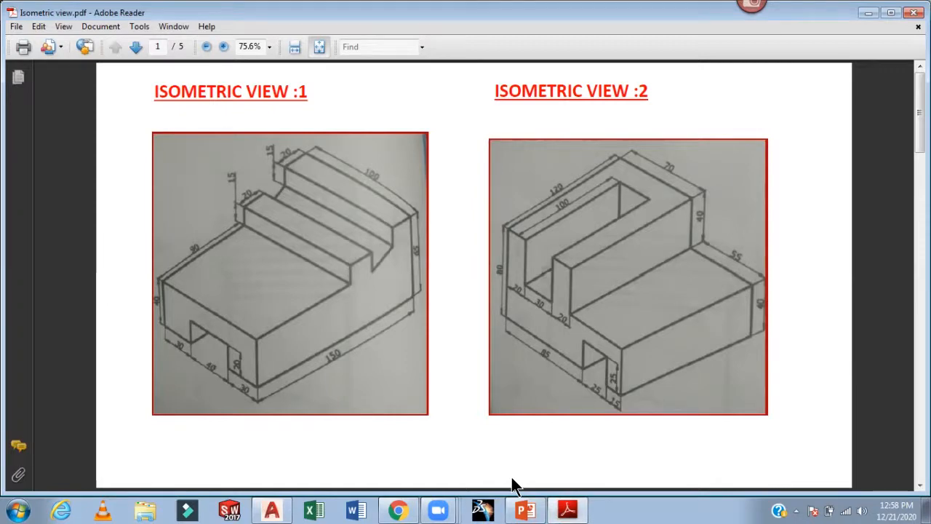
{"action": "left_click", "coordinate": [271, 510]}
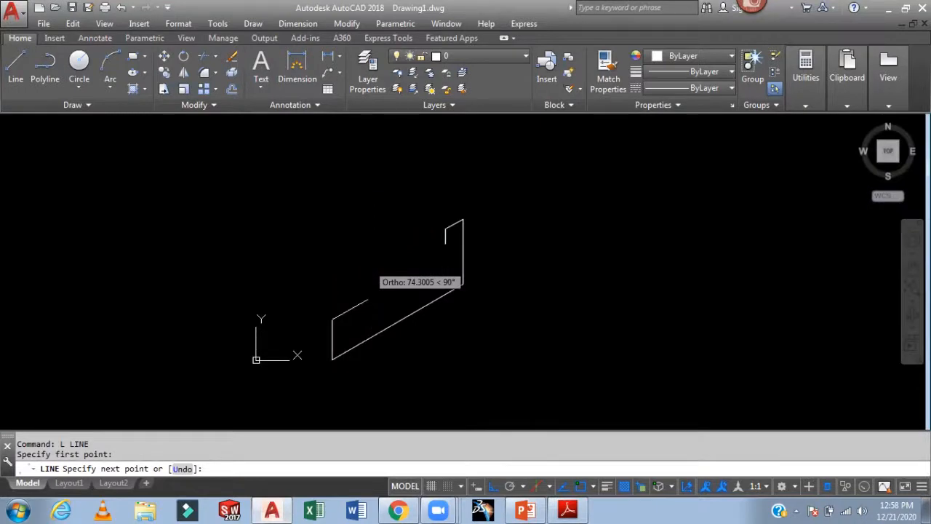
{"action": "type", "text": "4"}
{"action": "key", "text": "Return"}
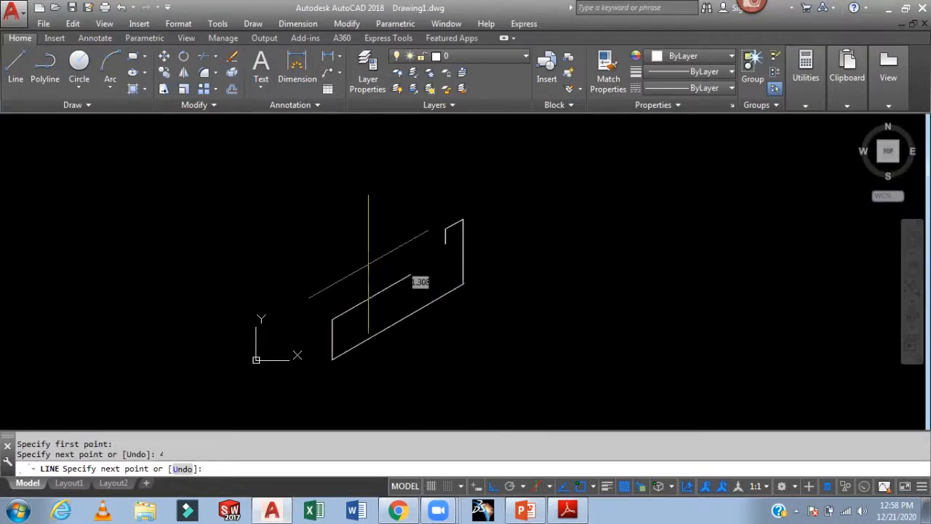
{"action": "type", "text": "40"}
{"action": "key", "text": "Return"}
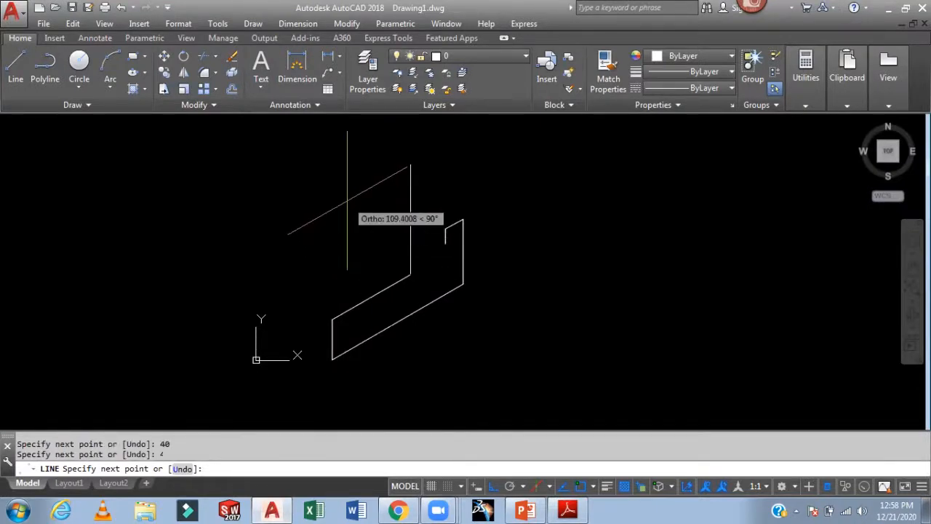
Step: Continue the profile from the 40-unit edge with lines 90 units at 30°, 15 units up and 20 units at 30°
{"action": "type", "text": "90"}
{"action": "key", "text": "Return"}
{"action": "type", "text": "15"}
{"action": "key", "text": "Return"}
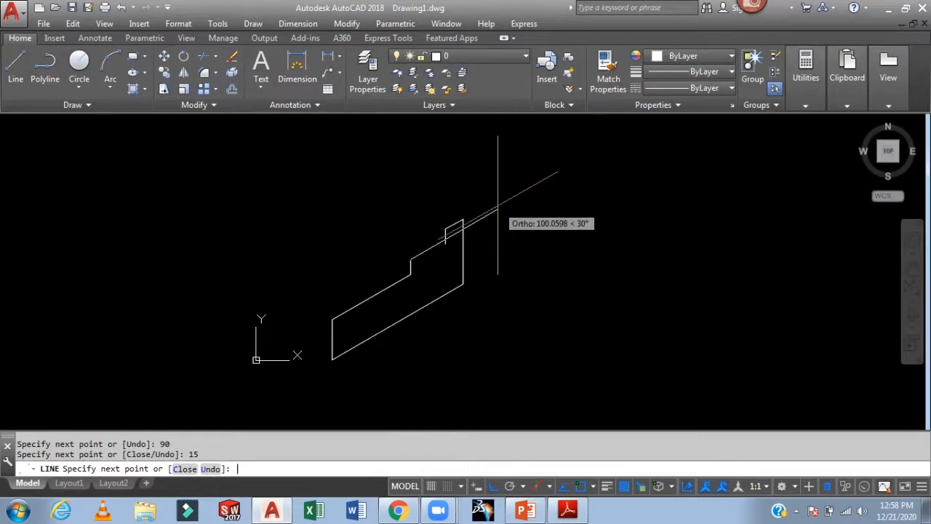
{"action": "type", "text": "20"}
{"action": "key", "text": "Return"}
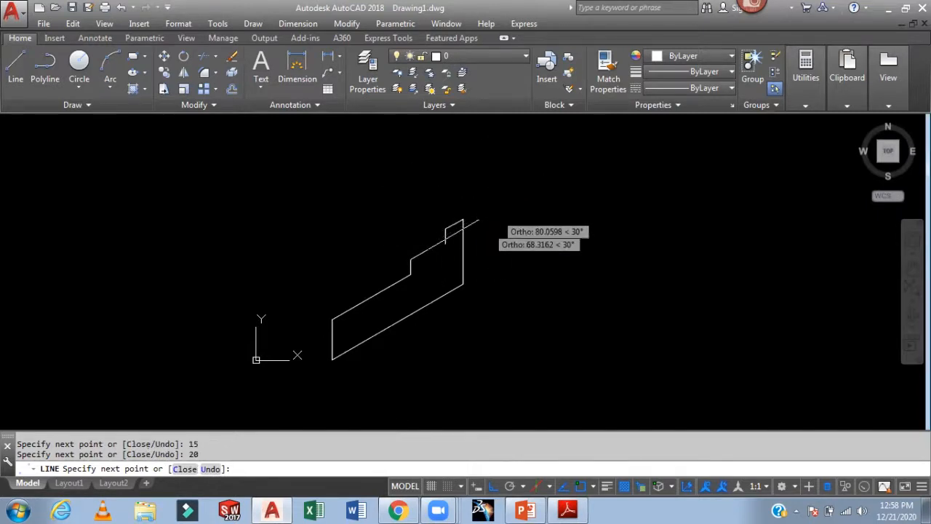
Step: Draw the notch's 15-unit line straight down, and close the profile with a sloped line to the lower end of the rear 15-unit edge
{"action": "scroll", "coordinate": [432, 271], "scroll_direction": "up", "scroll_amount": 2}
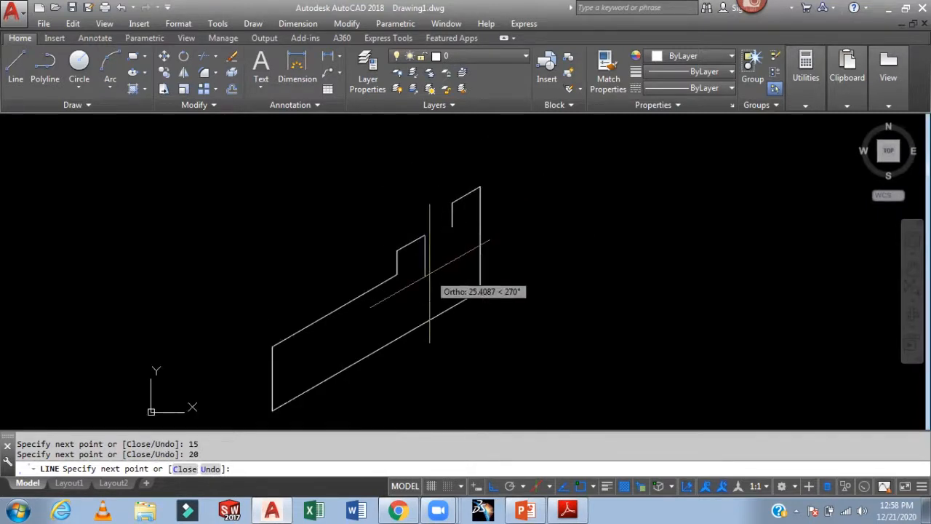
{"action": "type", "text": "15"}
{"action": "key", "text": "Return"}
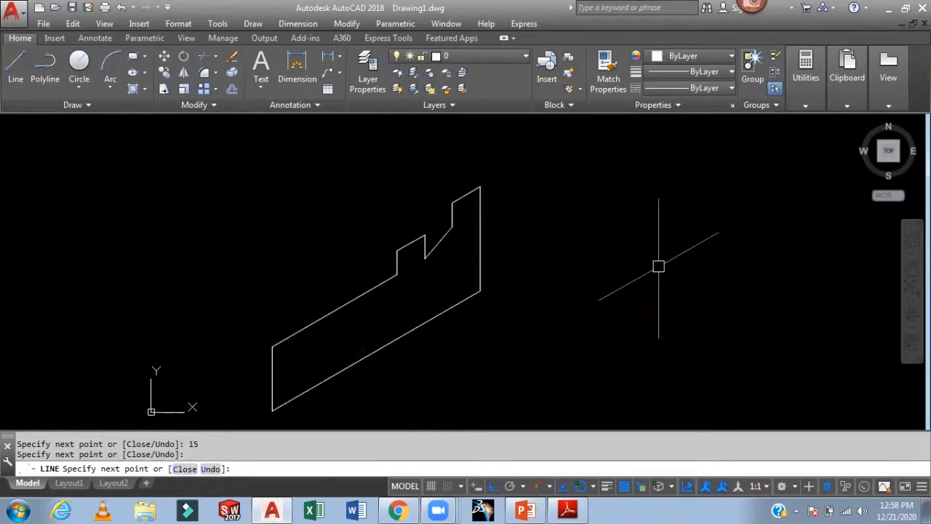
{"action": "key", "text": "Return"}
Step: Check the width in the PDF's ISOMETRIC VIEW :1, and copy the whole profile 100 units at 150° from its lowest corner on Isoplane Left
{"action": "scroll", "coordinate": [669, 247], "scroll_direction": "down", "scroll_amount": 2}
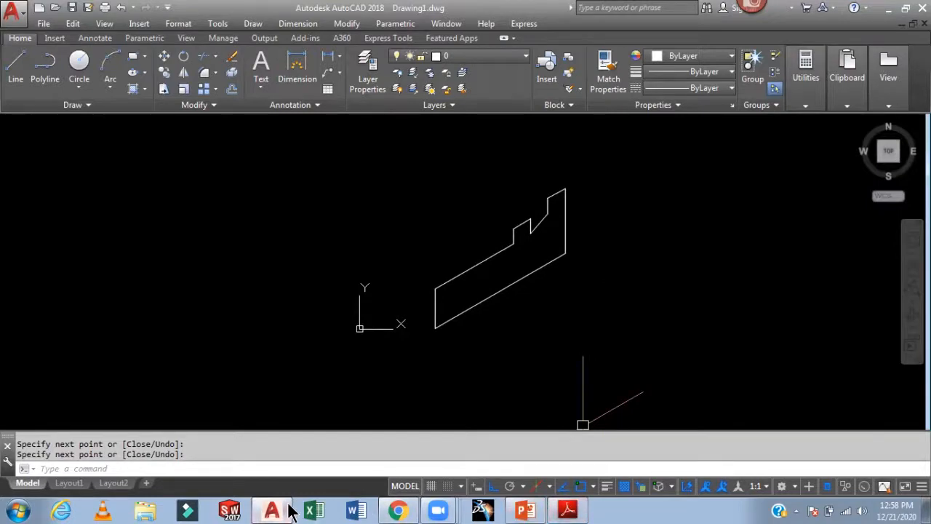
{"action": "left_click", "coordinate": [567, 509]}
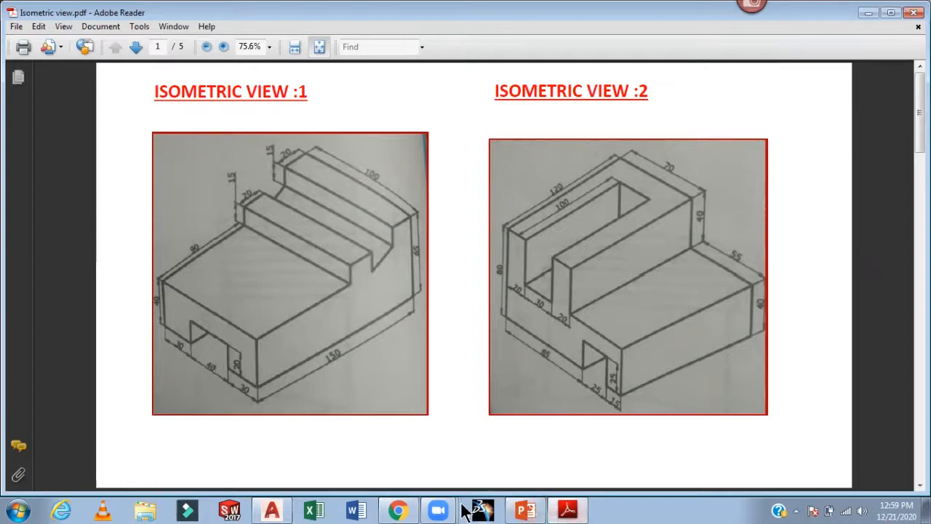
{"action": "left_click", "coordinate": [271, 509]}
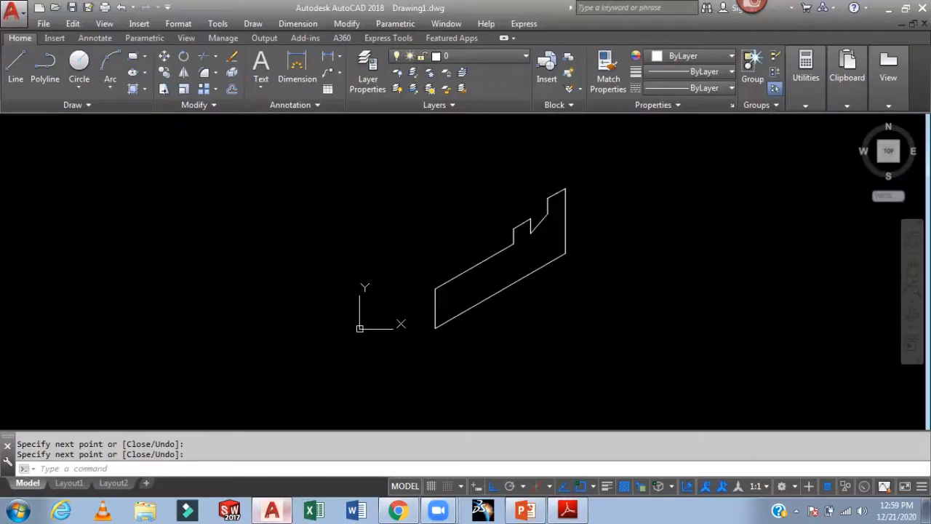
{"action": "type", "text": "co"}
{"action": "key", "text": "Return"}
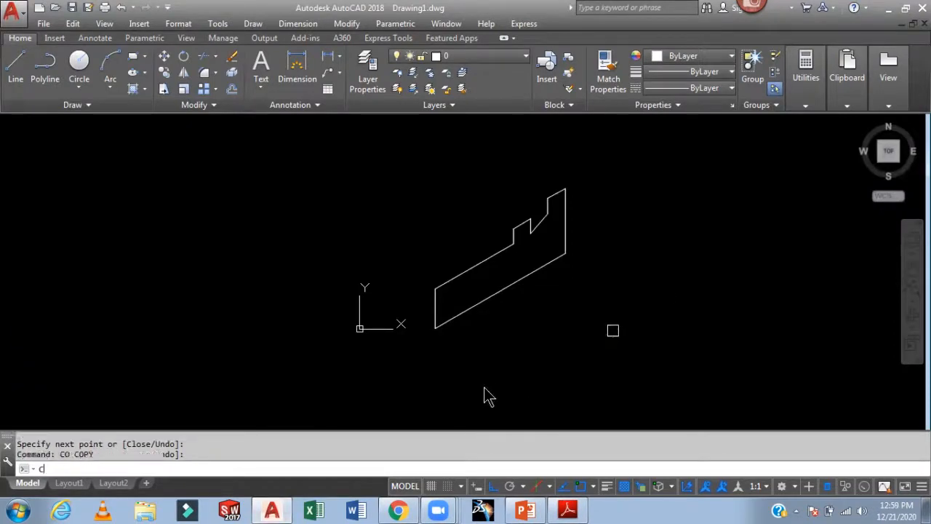
{"action": "left_click", "coordinate": [595, 166]}
{"action": "left_click", "coordinate": [428, 389]}
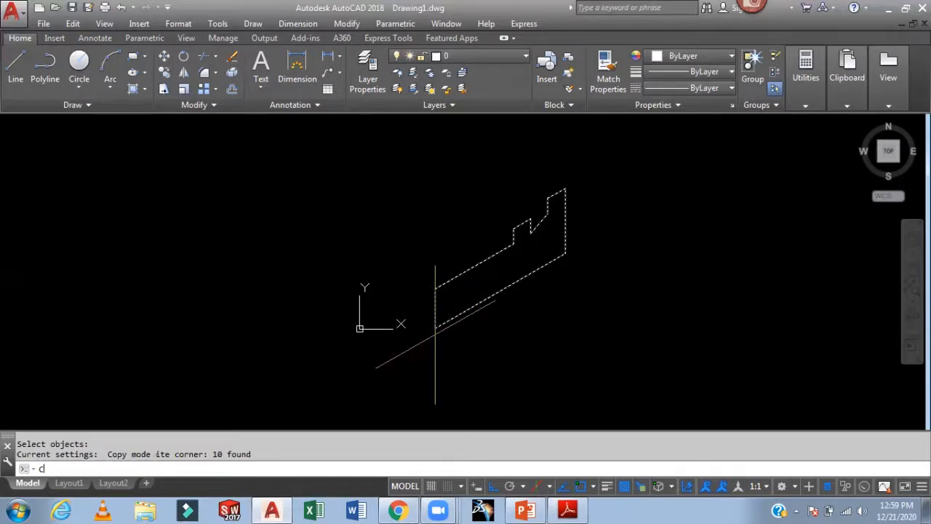
{"action": "key", "text": "Return"}
{"action": "left_click", "coordinate": [435, 328]}
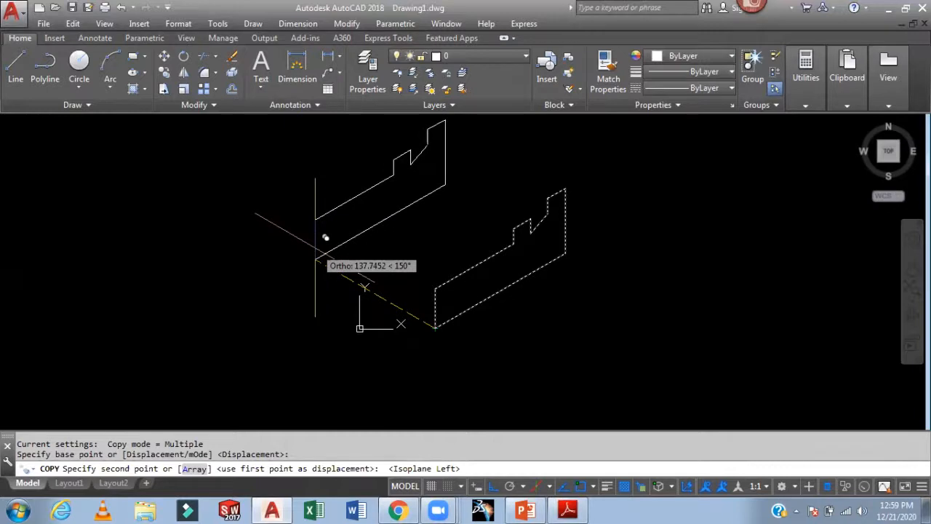
{"action": "type", "text": "100"}
{"action": "key", "text": "Return"}
{"action": "key", "text": "Escape"}
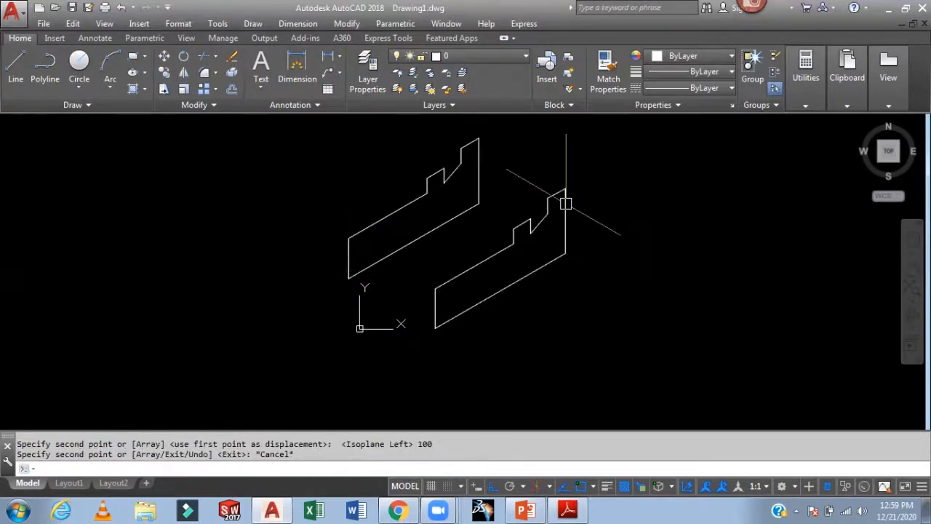
Step: Erase the hidden rear vertical edge and the hidden base line of the far profile copy
{"action": "scroll", "coordinate": [526, 208], "scroll_direction": "up", "scroll_amount": 5}
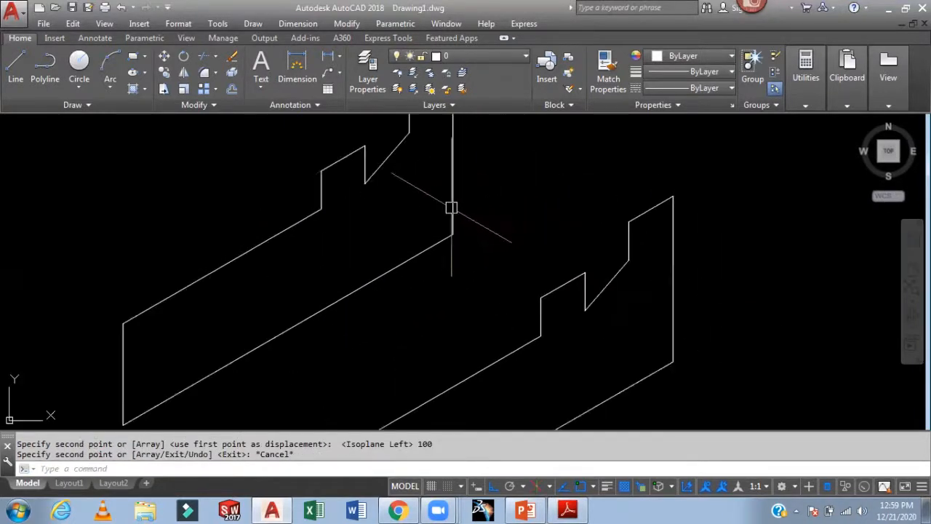
{"action": "left_click", "coordinate": [454, 207]}
{"action": "key", "text": "Delete"}
{"action": "left_click", "coordinate": [437, 250]}
{"action": "key", "text": "Delete"}
{"action": "scroll", "coordinate": [449, 216], "scroll_direction": "down", "scroll_amount": 5}
{"action": "middle_click_drag", "start_coordinate": [629, 254], "coordinate": [682, 266]}
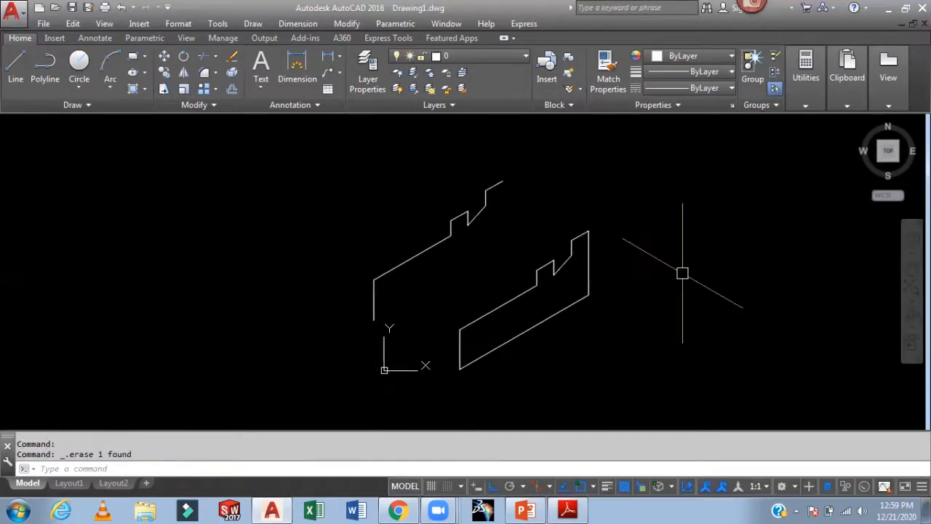
Step: Join the highest rear corners of the two profiles with a line along the block's width
{"action": "type", "text": "l"}
{"action": "key", "text": "Return"}
{"action": "left_click", "coordinate": [587, 231]}
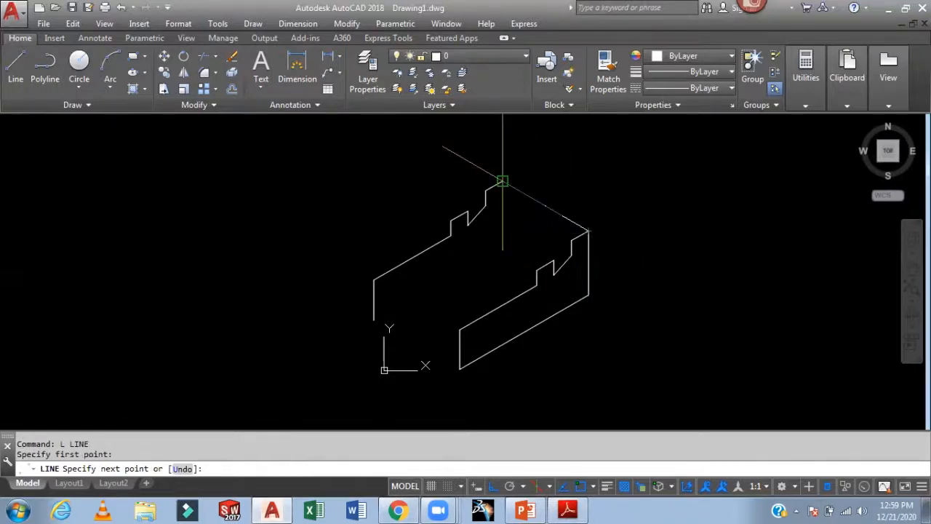
{"action": "left_click", "coordinate": [502, 181]}
{"action": "key", "text": "Return"}
Step: Connect the two profiles with width lines at the upper and lower ends of the rear step's 15-unit edges
{"action": "scroll", "coordinate": [514, 195], "scroll_direction": "up", "scroll_amount": 4}
{"action": "key", "text": "Return"}
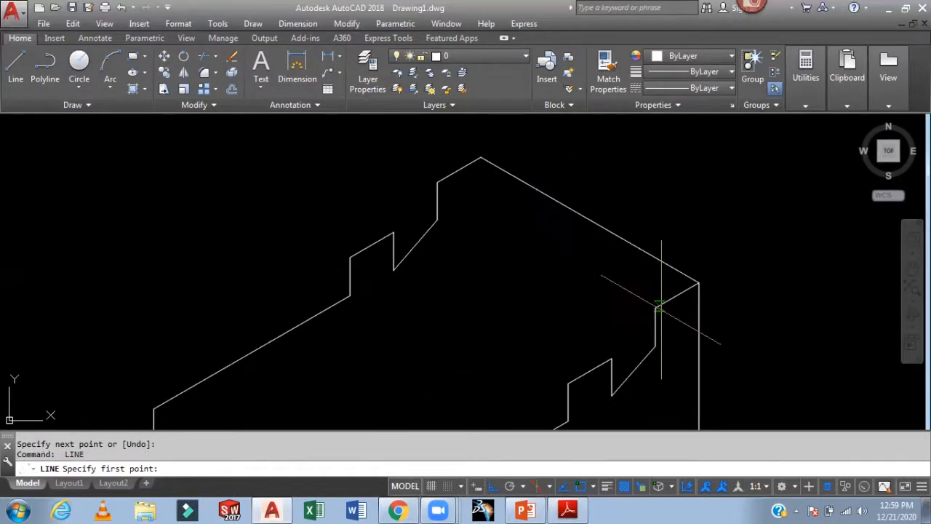
{"action": "left_click", "coordinate": [437, 181]}
{"action": "left_click", "coordinate": [437, 219]}
{"action": "key", "text": "Return"}
{"action": "key", "text": "Return"}
{"action": "left_click", "coordinate": [655, 346]}
{"action": "left_click", "coordinate": [437, 218]}
{"action": "key", "text": "Return"}
Step: Connect the two profiles with width lines along both top edges of the 20-unit front ridge
{"action": "mouse_move", "coordinate": [478, 302]}
{"action": "middle_mouse_down"}
{"action": "mouse_move", "coordinate": [536, 258]}
{"action": "mouse_move", "coordinate": [558, 259]}
{"action": "middle_mouse_up"}
{"action": "key", "text": "Return"}
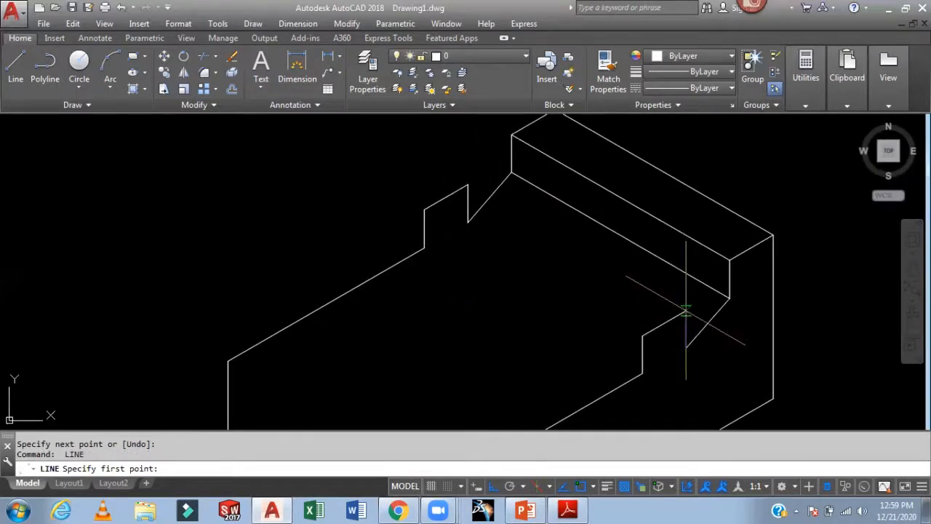
{"action": "left_click", "coordinate": [685, 312]}
{"action": "left_click", "coordinate": [467, 184]}
{"action": "key", "text": "Return"}
{"action": "key", "text": "Return"}
{"action": "left_click", "coordinate": [642, 336]}
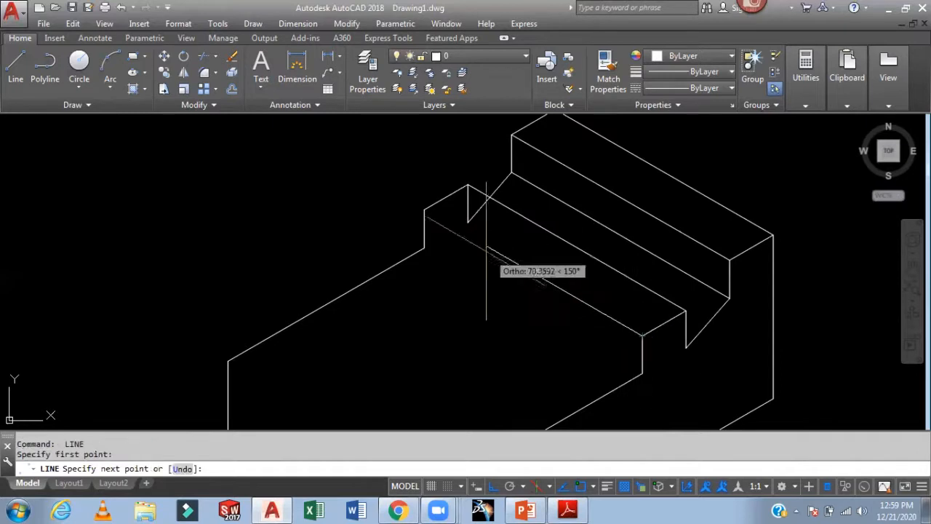
{"action": "left_click", "coordinate": [424, 210]}
{"action": "key", "text": "Return"}
Step: Draw width lines joining the feet of the front step and the upper ends of the 40-unit front edges
{"action": "middle_click_drag", "start_coordinate": [520, 328], "coordinate": [513, 247]}
{"action": "key", "text": "Return"}
{"action": "left_click", "coordinate": [637, 293]}
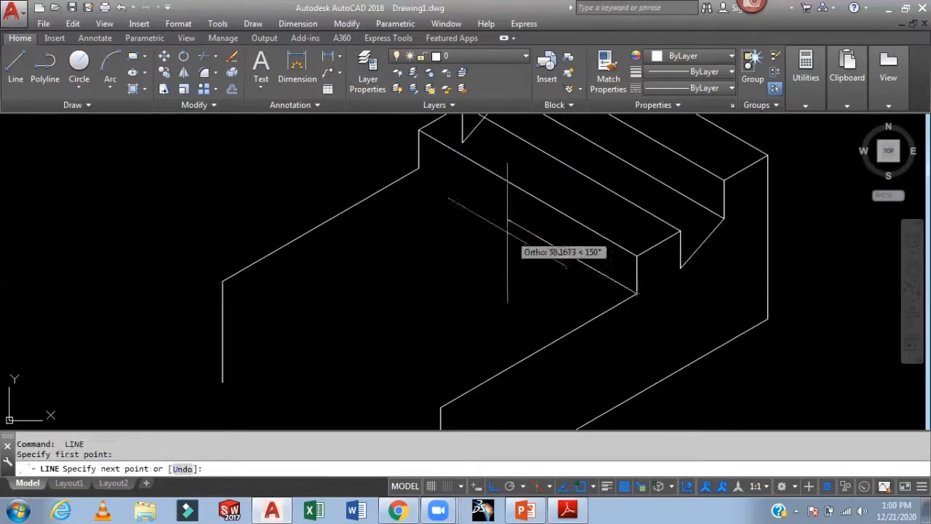
{"action": "left_click", "coordinate": [418, 167]}
{"action": "key", "text": "Return"}
{"action": "middle_click_drag", "start_coordinate": [479, 290], "coordinate": [565, 266]}
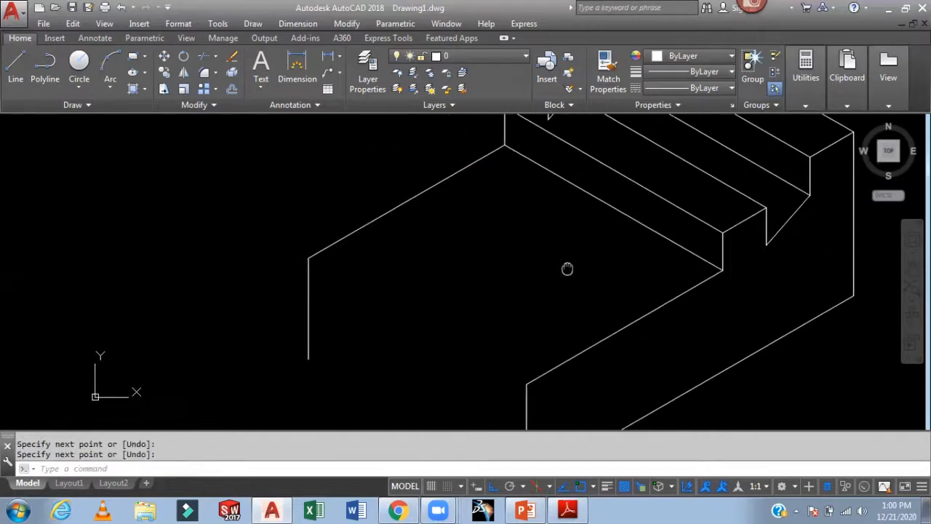
{"action": "key", "text": "Return"}
{"action": "left_click", "coordinate": [525, 383]}
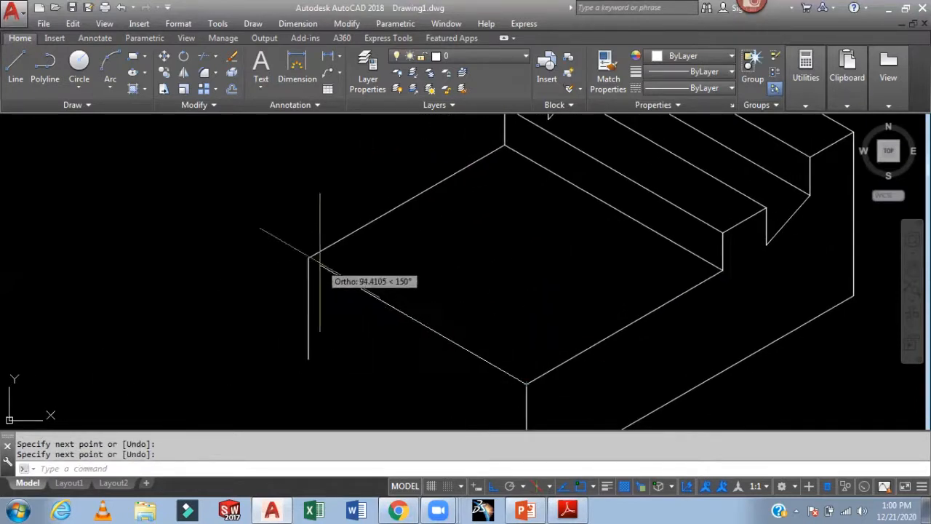
{"action": "left_click", "coordinate": [309, 257]}
{"action": "key", "text": "Return"}
Step: Close the block's front face with a line between the lower ends of the two 40-unit edges
{"action": "scroll", "coordinate": [477, 281], "scroll_direction": "down", "scroll_amount": 2}
{"action": "middle_click_drag", "start_coordinate": [480, 272], "coordinate": [463, 223]}
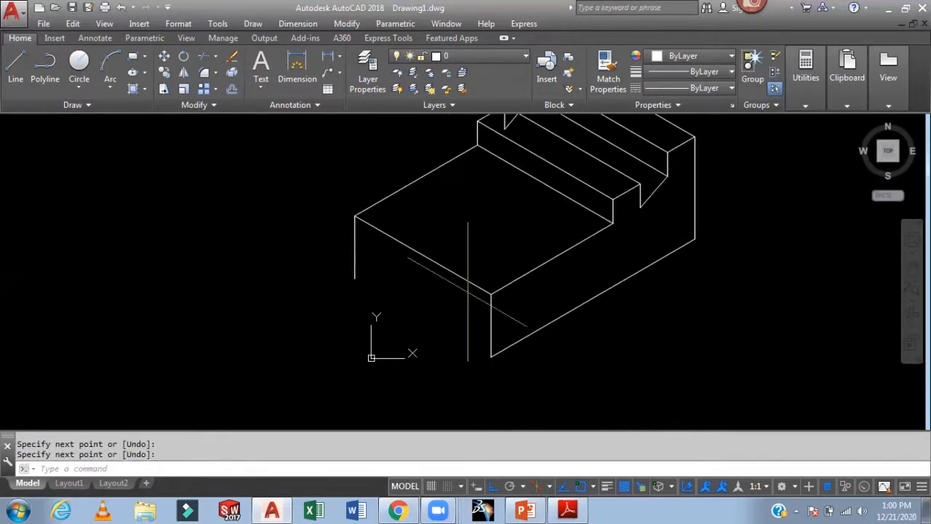
{"action": "key", "text": "Return"}
{"action": "key", "text": "Return"}
{"action": "left_click", "coordinate": [491, 358]}
{"action": "left_click", "coordinate": [354, 276]}
{"action": "key", "text": "Return"}
Step: Erase the far notch's hidden vertical line, and trim the part of its sloped line hidden behind the front ridge
{"action": "middle_click_drag", "start_coordinate": [520, 277], "coordinate": [507, 364]}
{"action": "scroll", "coordinate": [473, 264], "scroll_direction": "up", "scroll_amount": 4}
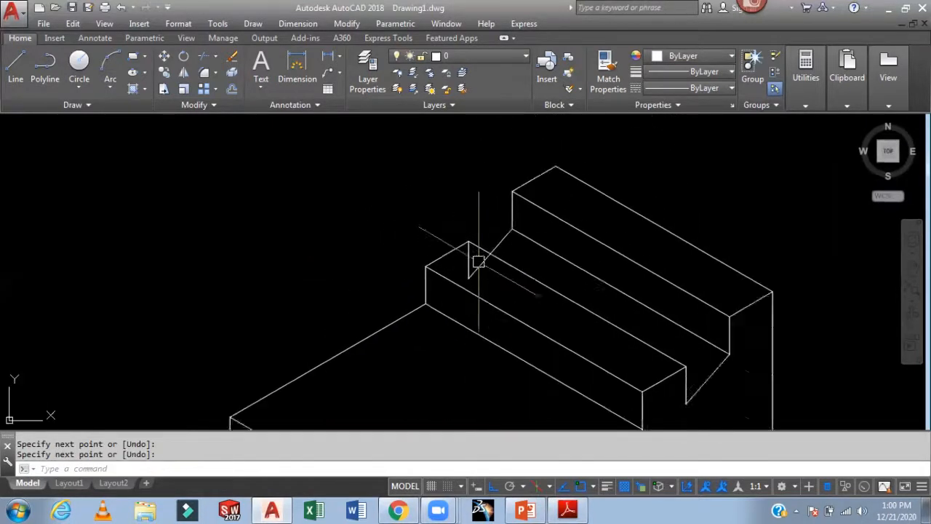
{"action": "left_click", "coordinate": [463, 259]}
{"action": "key", "text": "Delete"}
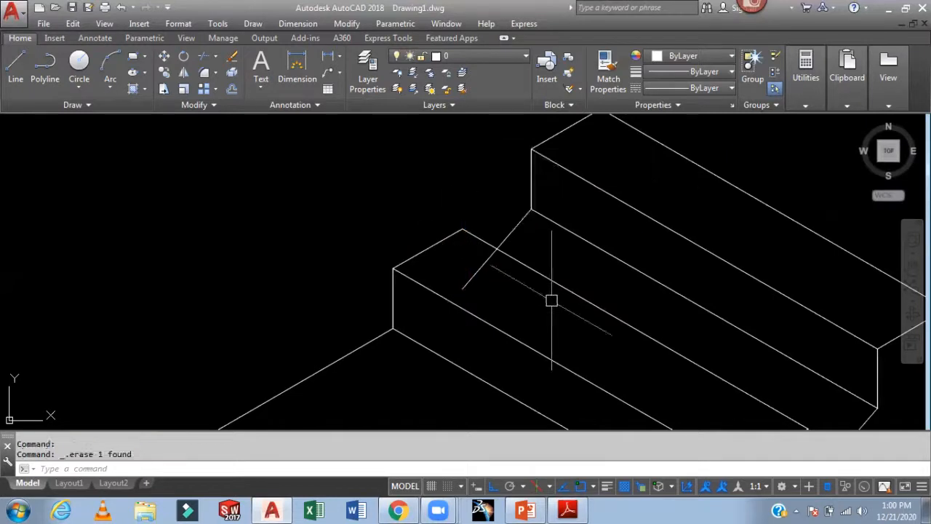
{"action": "type", "text": "tr"}
{"action": "key", "text": "Return"}
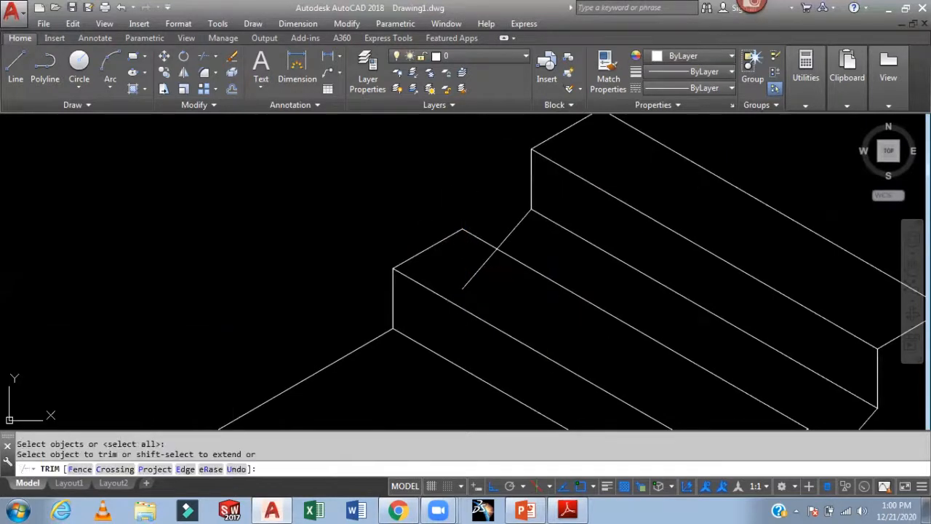
{"action": "scroll", "coordinate": [470, 221], "scroll_direction": "down", "scroll_amount": 5}
{"action": "mouse_move", "coordinate": [667, 255]}
{"action": "middle_mouse_down"}
{"action": "mouse_move", "coordinate": [692, 218]}
{"action": "mouse_move", "coordinate": [739, 227]}
{"action": "mouse_move", "coordinate": [767, 211]}
{"action": "middle_mouse_up"}
{"action": "left_click", "coordinate": [692, 218]}
{"action": "key", "text": "Escape"}
{"action": "scroll", "coordinate": [692, 238], "scroll_direction": "up", "scroll_amount": 2}
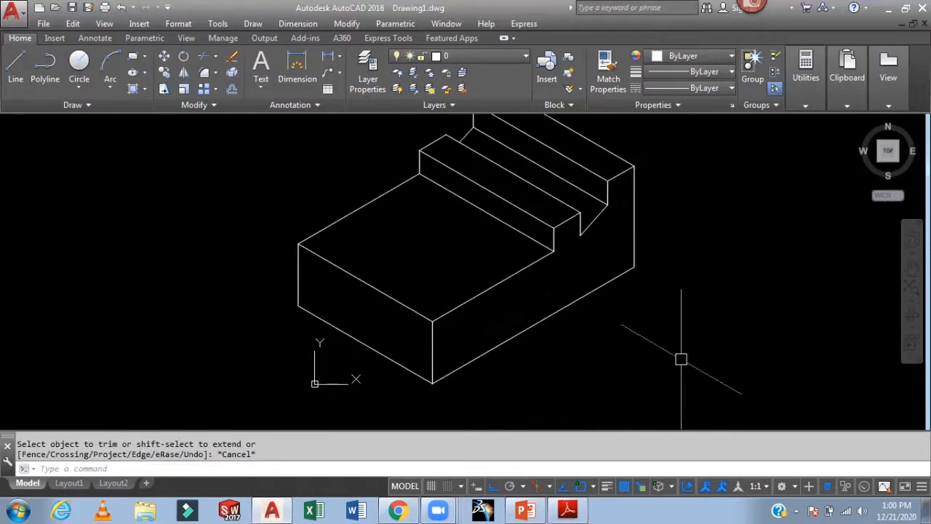
Step: Check the slot dimensions in the PDF's ISOMETRIC VIEW :1, and draw a 30-unit line at 150° from the block's lowest front corner
{"action": "left_click", "coordinate": [568, 509]}
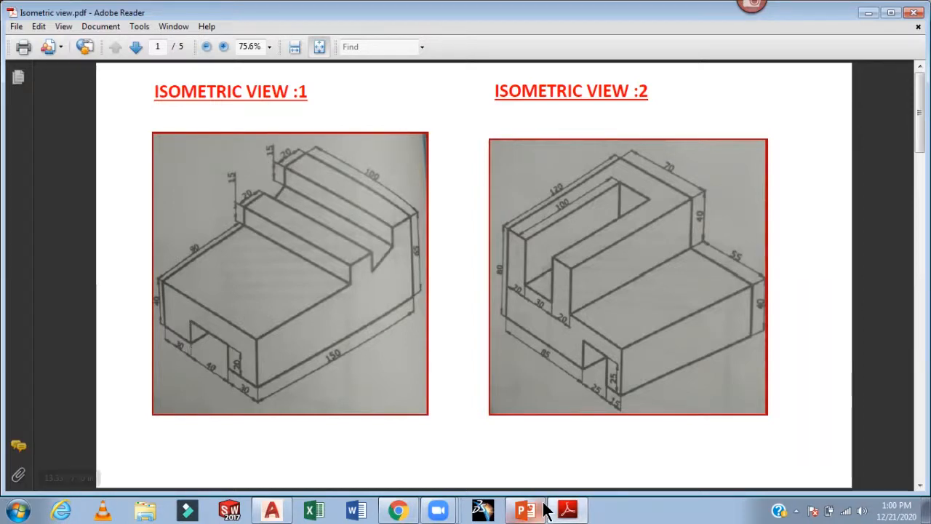
{"action": "left_click", "coordinate": [284, 511]}
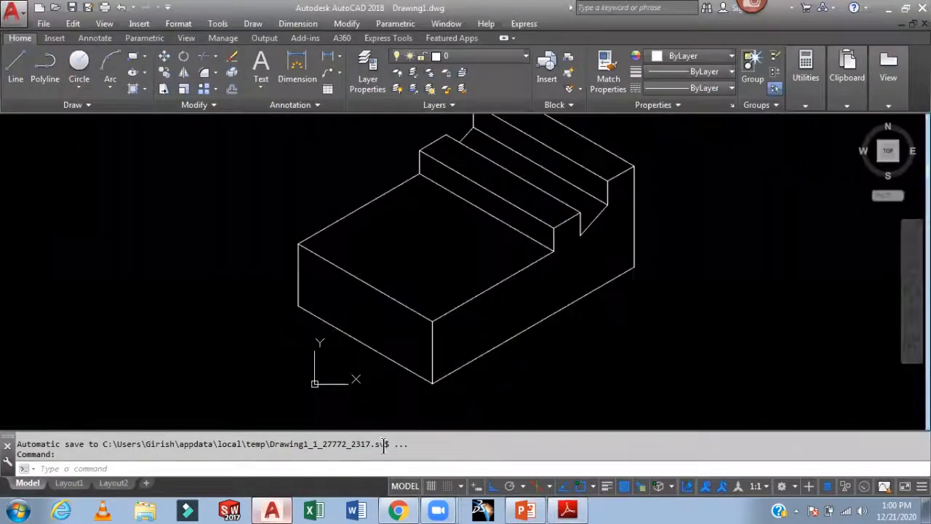
{"action": "type", "text": "L"}
{"action": "key", "text": "Return"}
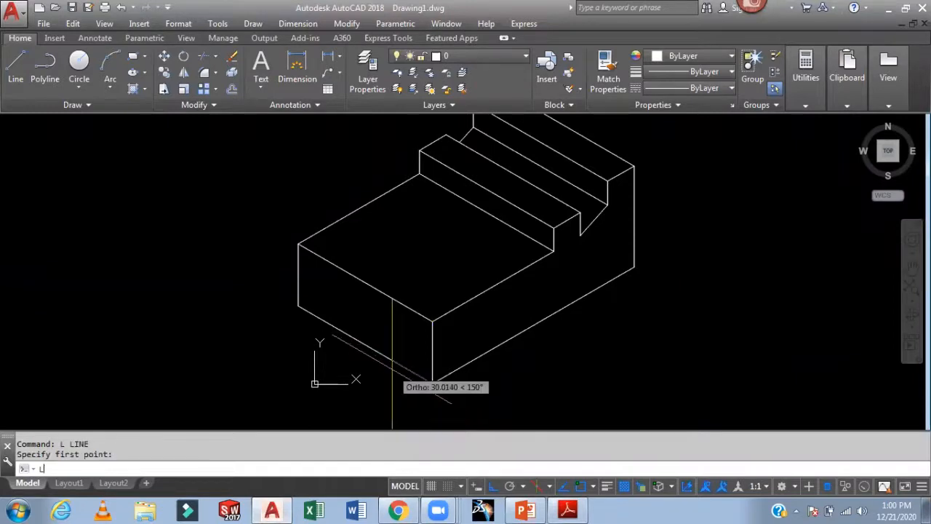
{"action": "type", "text": "30"}
{"action": "key", "text": "Return"}
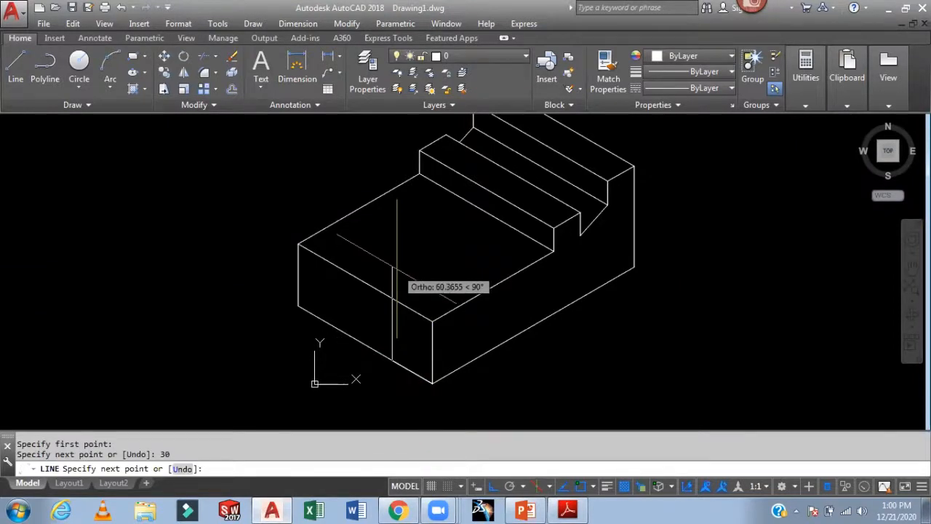
Step: Continue the front slot outline with lines 20 units up, 40 units at 150° and 20 units down
{"action": "type", "text": "20"}
{"action": "key", "text": "Return"}
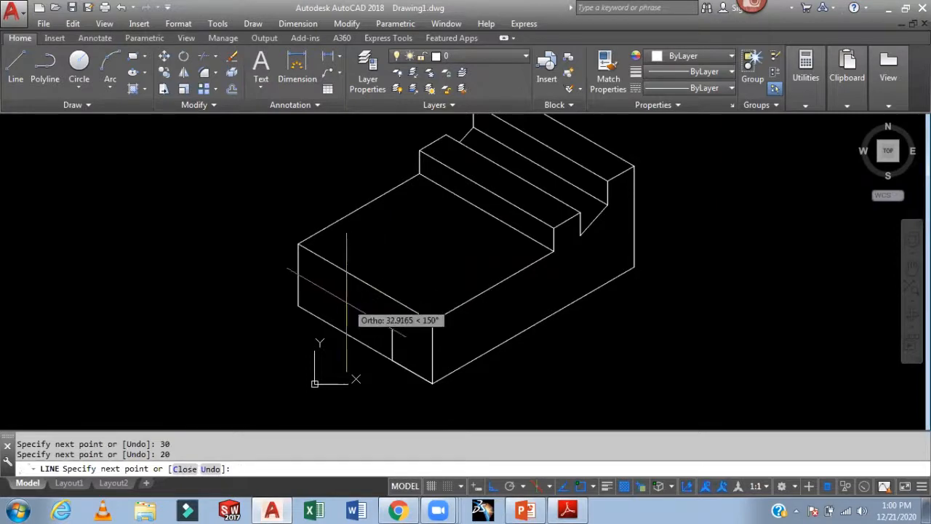
{"action": "type", "text": "40"}
{"action": "key", "text": "Return"}
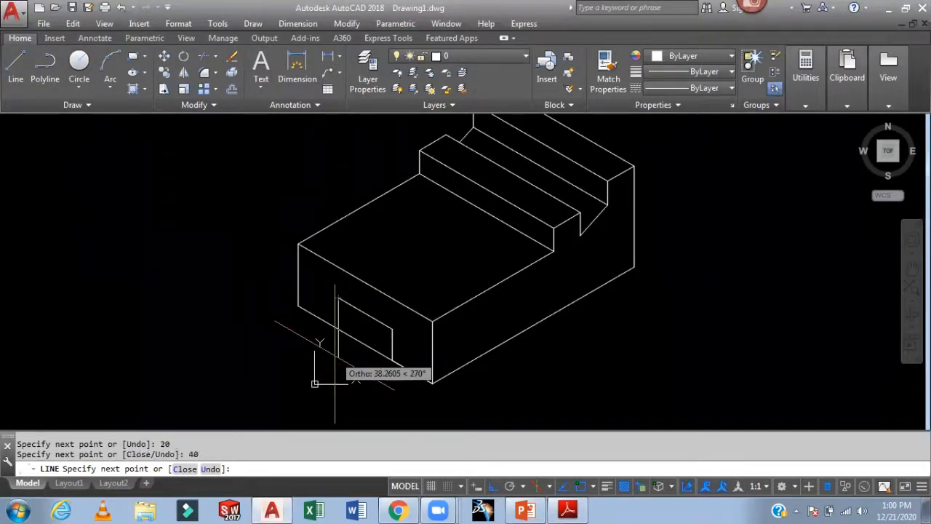
{"action": "type", "text": "20"}
{"action": "key", "text": "Return"}
{"action": "key", "text": "Escape"}
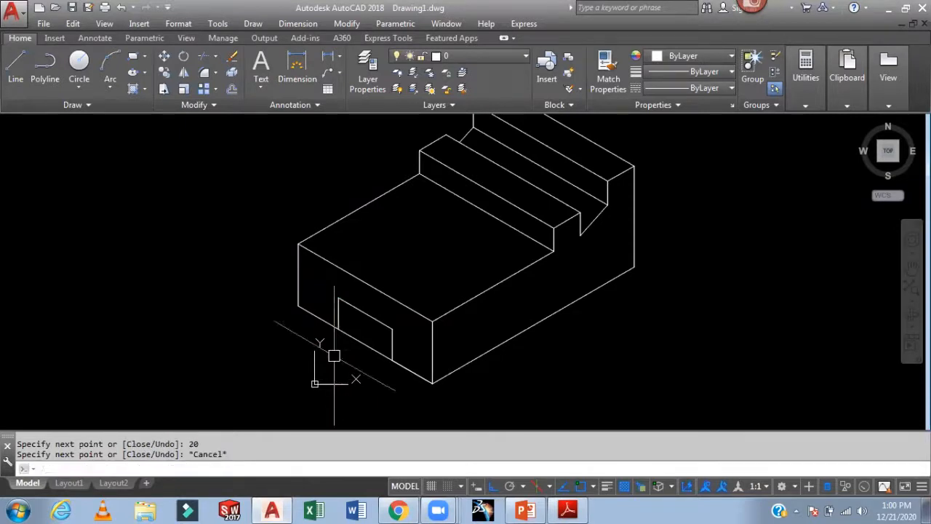
Step: Draw a 30° depth line on Isoplane Top from the slot's far lower corner past its top edge
{"action": "scroll", "coordinate": [349, 333], "scroll_direction": "up", "scroll_amount": 2}
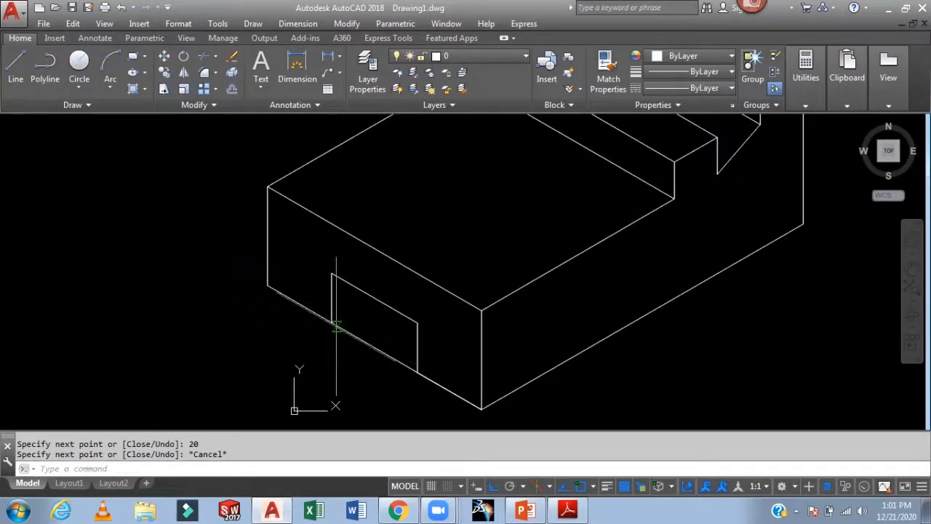
{"action": "type", "text": "l"}
{"action": "key", "text": "Return"}
{"action": "left_click", "coordinate": [331, 322]}
{"action": "key", "text": "F5"}
{"action": "scroll", "coordinate": [356, 305], "scroll_direction": "up", "scroll_amount": 3}
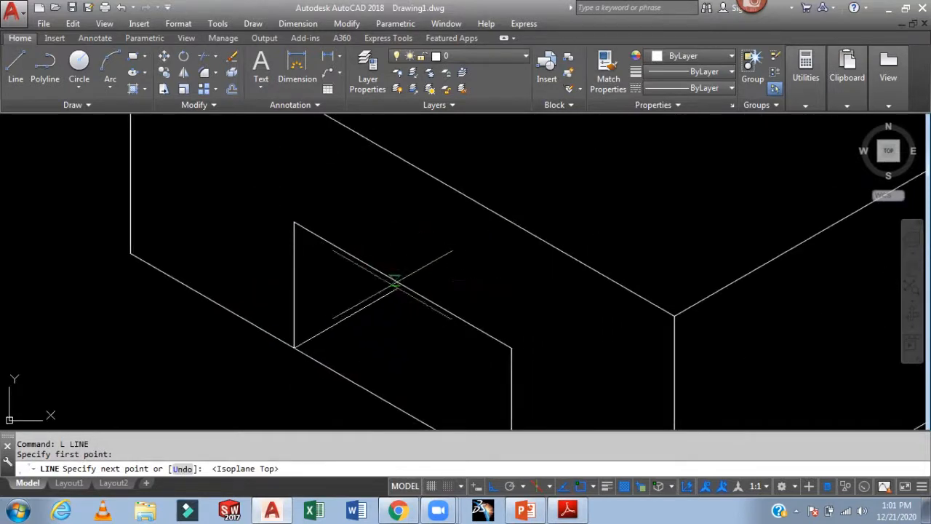
{"action": "key", "text": "Escape"}
{"action": "scroll", "coordinate": [464, 267], "scroll_direction": "down", "scroll_amount": 2}
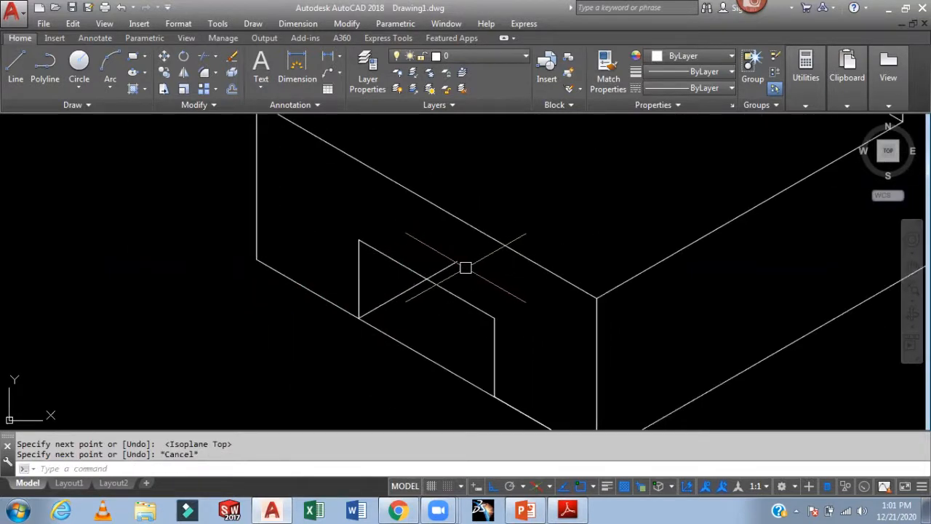
Step: Trim the depth line beyond the slot's top edge and the bottom edge across the slot opening
{"action": "type", "text": "TR"}
{"action": "key", "text": "Return"}
{"action": "key", "text": "Return"}
{"action": "left_click", "coordinate": [451, 264]}
{"action": "left_click", "coordinate": [442, 361]}
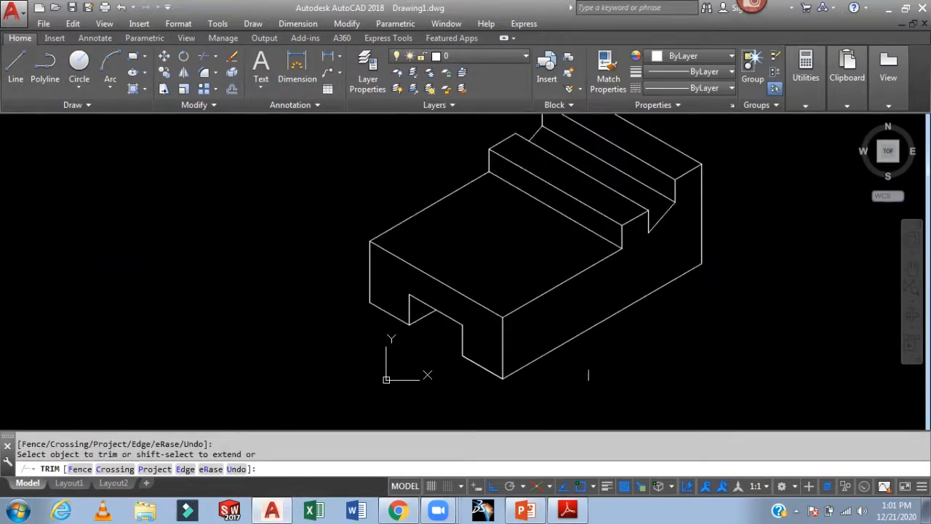
{"action": "key", "text": "Escape"}
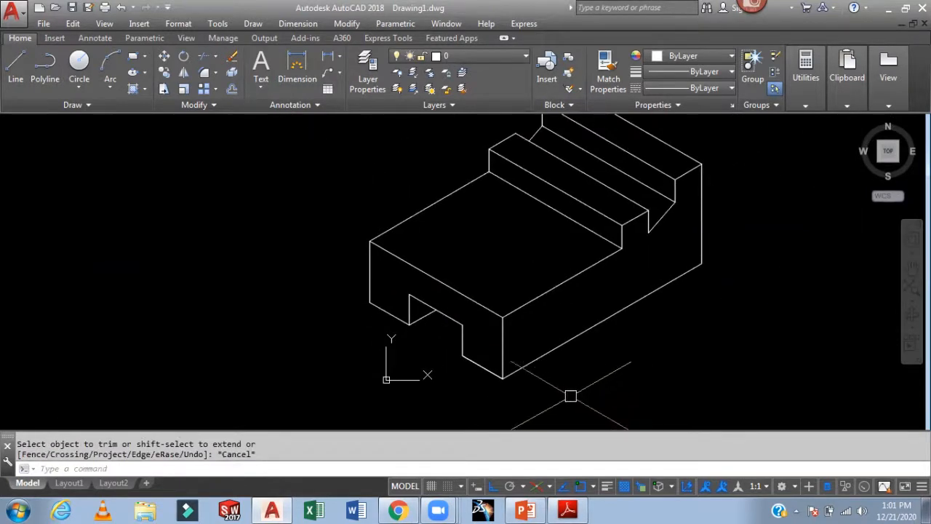
Step: Erase the 30-unit construction line between the slot and the block's lowest front corner
{"action": "left_click", "coordinate": [485, 369]}
{"action": "left_click", "coordinate": [574, 420]}
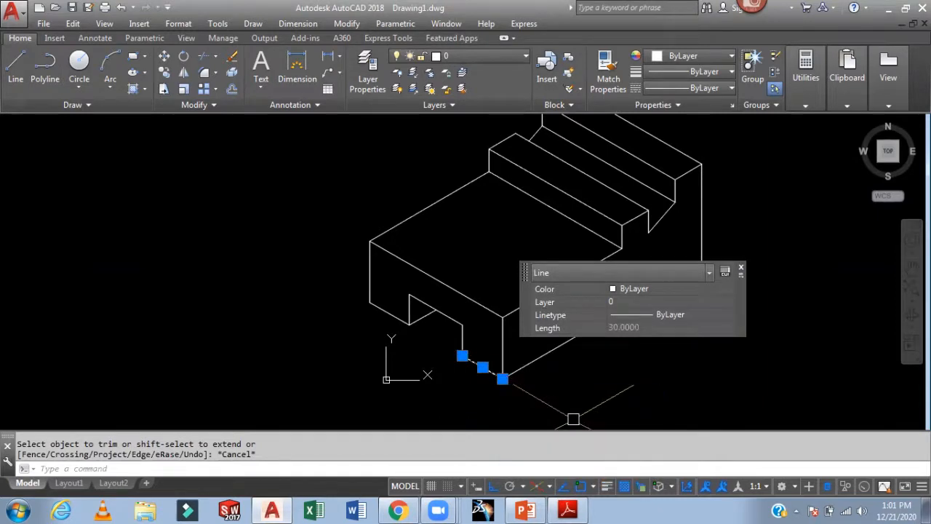
{"action": "key", "text": "Delete"}
Step: Move the whole finished block about 115 units at 30°
{"action": "scroll", "coordinate": [573, 419], "scroll_direction": "down", "scroll_amount": 5}
{"action": "scroll", "coordinate": [541, 378], "scroll_direction": "up", "scroll_amount": 4}
{"action": "type", "text": "m"}
{"action": "key", "text": "Return"}
{"action": "scroll", "coordinate": [509, 298], "scroll_direction": "down", "scroll_amount": 2}
{"action": "left_click", "coordinate": [525, 185]}
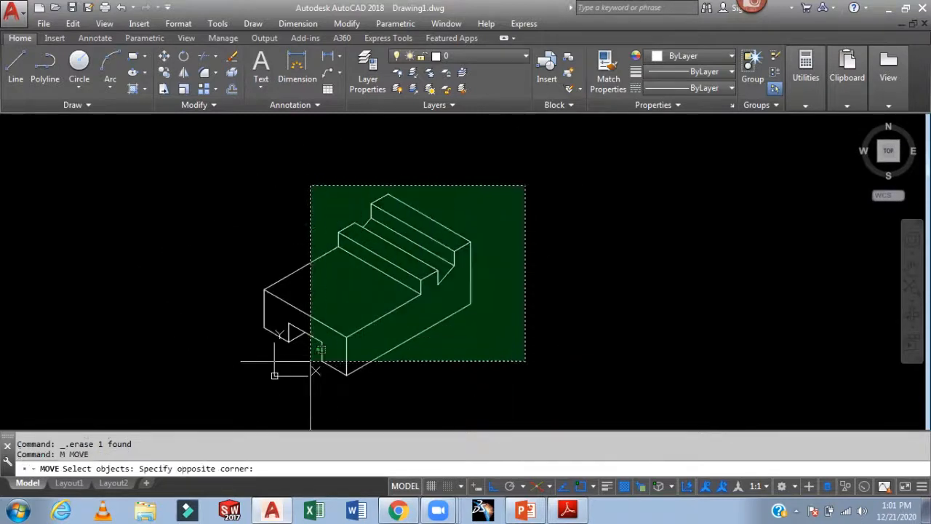
{"action": "left_click", "coordinate": [239, 372]}
{"action": "key", "text": "Return"}
{"action": "left_click", "coordinate": [394, 392]}
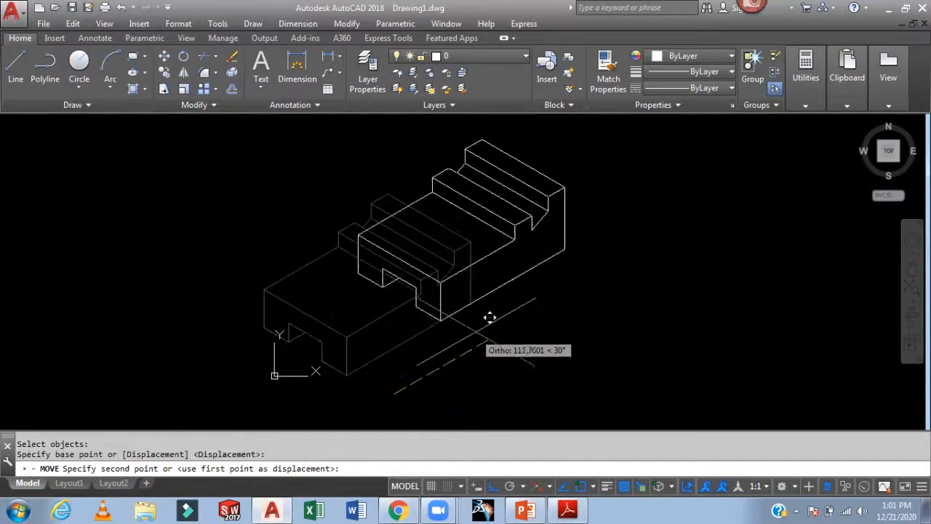
{"action": "left_click", "coordinate": [476, 332]}
{"action": "mouse_move", "coordinate": [593, 291]}
{"action": "middle_mouse_down"}
{"action": "mouse_move", "coordinate": [527, 344]}
{"action": "mouse_move", "coordinate": [537, 353]}
{"action": "middle_mouse_up"}
{"action": "scroll", "coordinate": [528, 342], "scroll_direction": "up", "scroll_amount": 3}
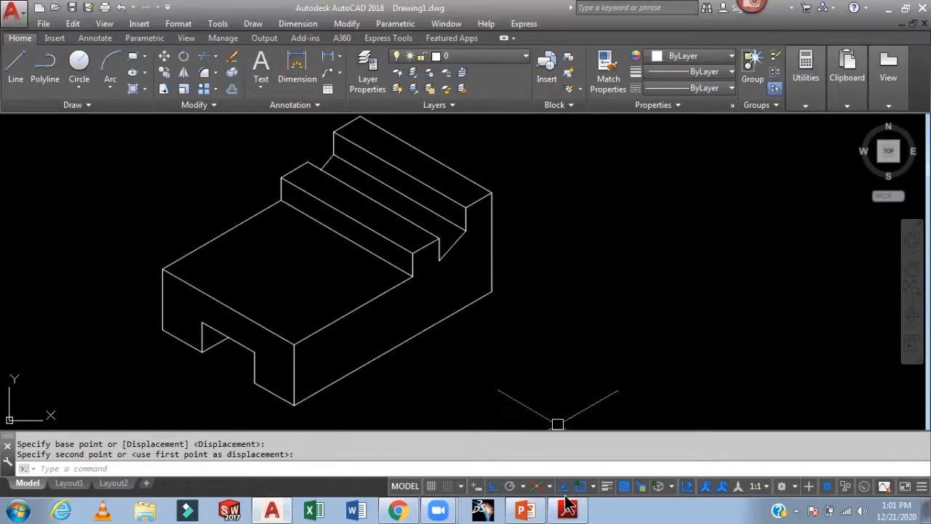
Step: Switch to Isometric view.pdf in Adobe Reader and examine the dimensions of ISOMETRIC VIEW : 3
{"action": "mouse_move", "coordinate": [569, 511]}
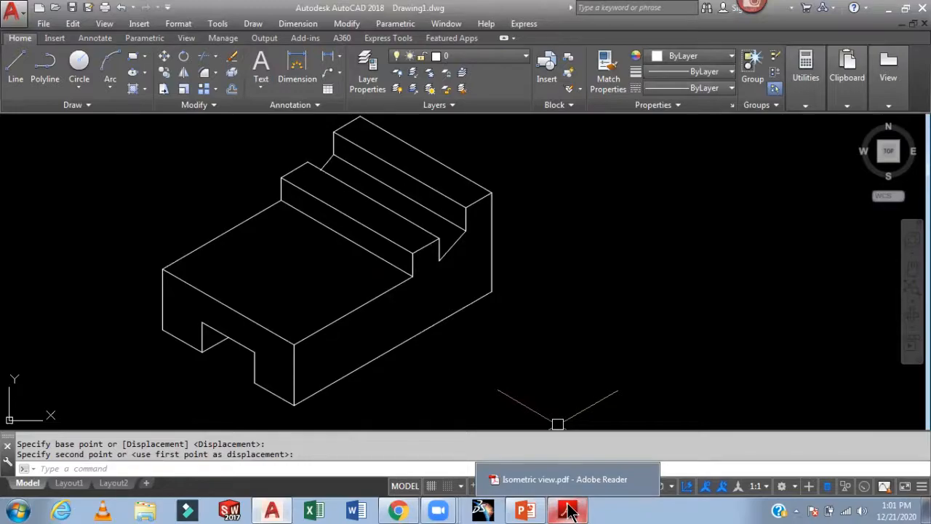
{"action": "left_click", "coordinate": [573, 480]}
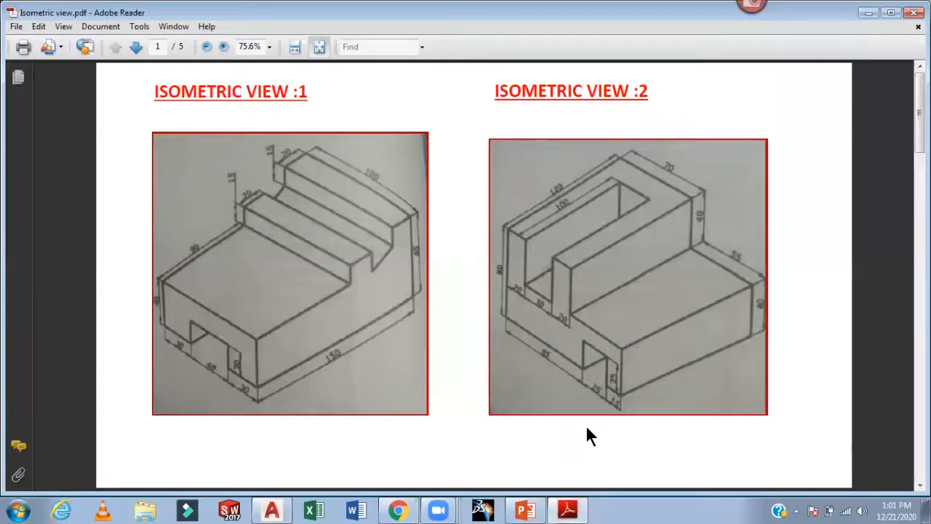
{"action": "scroll", "coordinate": [587, 435], "scroll_direction": "down", "scroll_amount": 5}
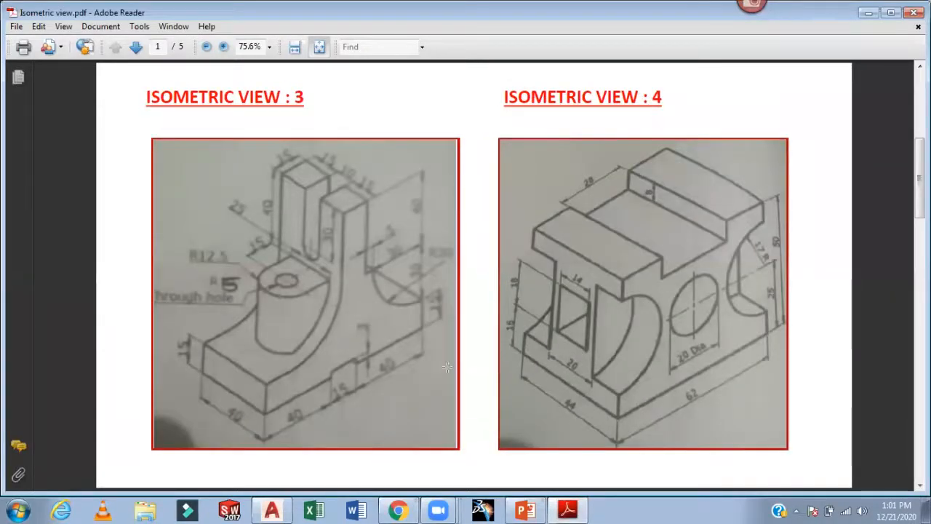
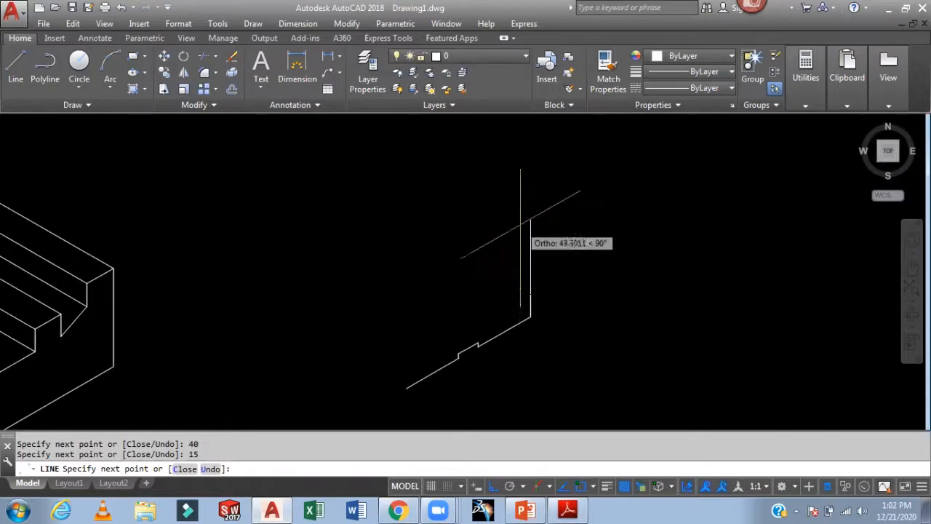
Step: Continue the bracket outline with a 30-unit vertical segment upward and a 35-unit segment back at 210°
{"action": "key", "text": "Return"}
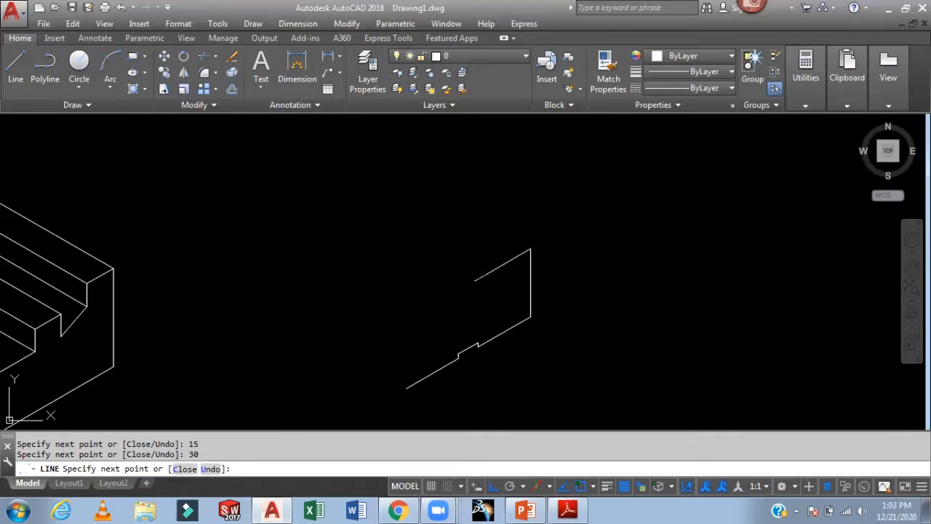
{"action": "type", "text": "35"}
{"action": "key", "text": "Return"}
Step: Check ISOMETRIC VIEW : 3 in the PDF and draw the upright's 40-unit vertical edge and 15-unit top edge at 210° in AutoCAD
{"action": "left_click", "coordinate": [568, 510]}
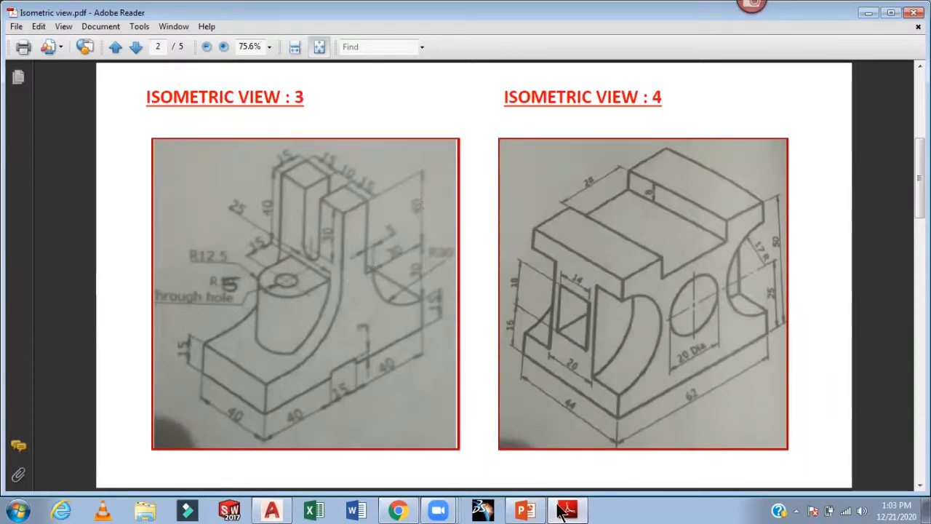
{"action": "left_click", "coordinate": [272, 509]}
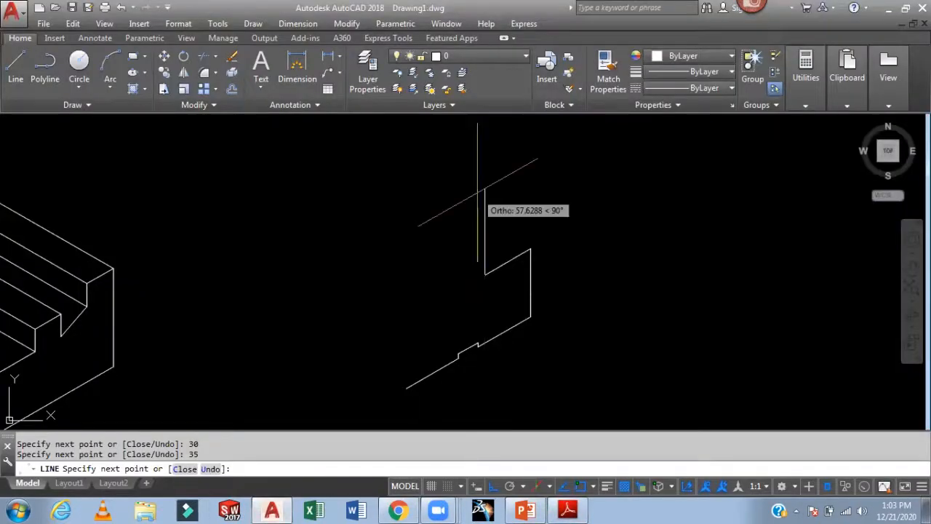
{"action": "middle_click_drag", "start_coordinate": [477, 191], "coordinate": [479, 211]}
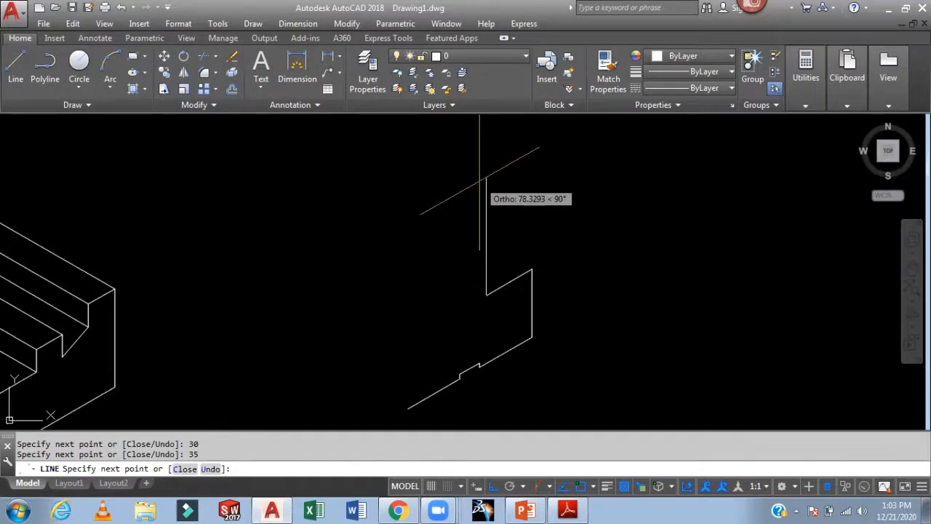
{"action": "type", "text": "35"}
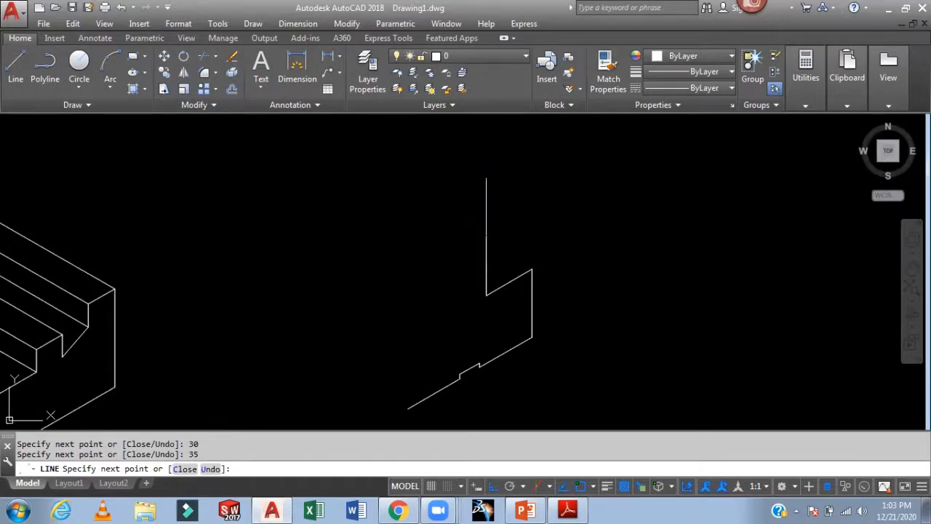
{"action": "key", "text": "Return"}
{"action": "type", "text": "15"}
{"action": "key", "text": "Return"}
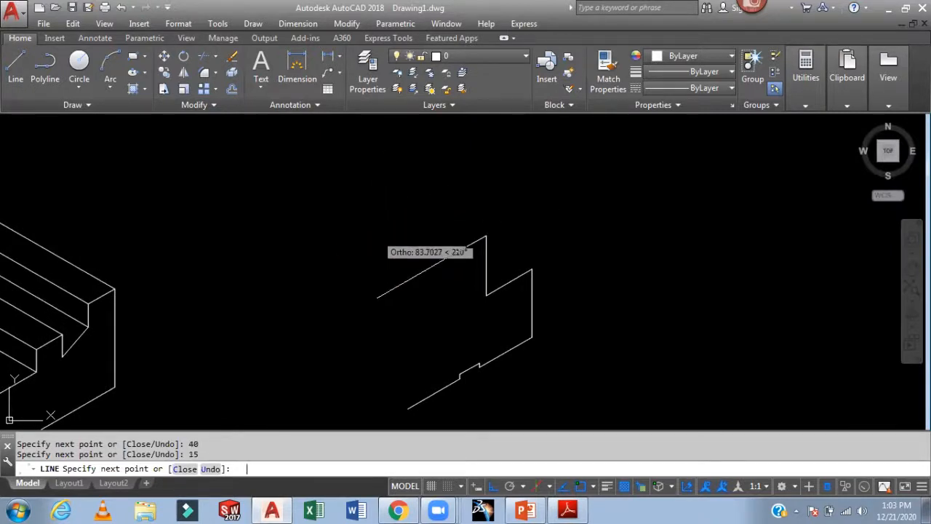
Step: Draw the upright's other vertical edge from its top down to just above the base notch and end the line
{"action": "scroll", "coordinate": [476, 341], "scroll_direction": "up", "scroll_amount": 2}
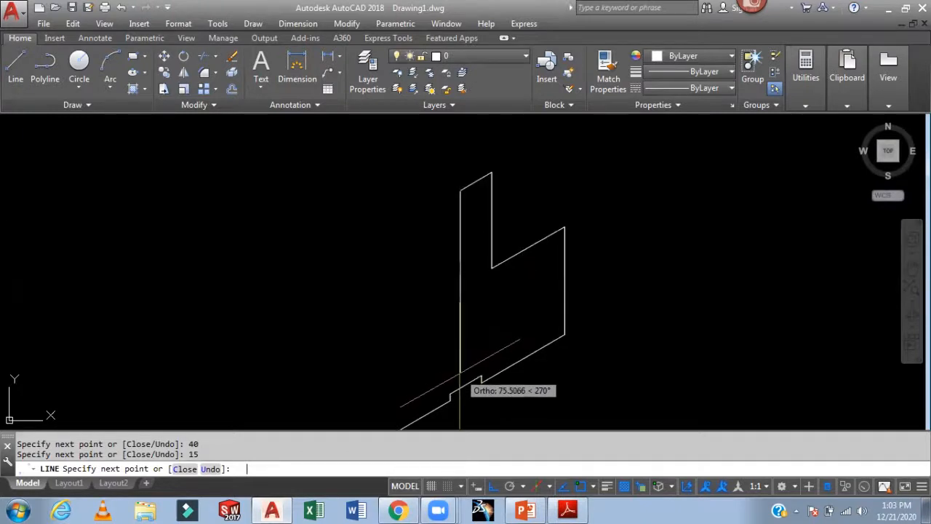
{"action": "left_click", "coordinate": [459, 378]}
{"action": "key", "text": "Return"}
{"action": "scroll", "coordinate": [642, 308], "scroll_direction": "down", "scroll_amount": 2}
{"action": "middle_click_drag", "start_coordinate": [643, 309], "coordinate": [669, 220]}
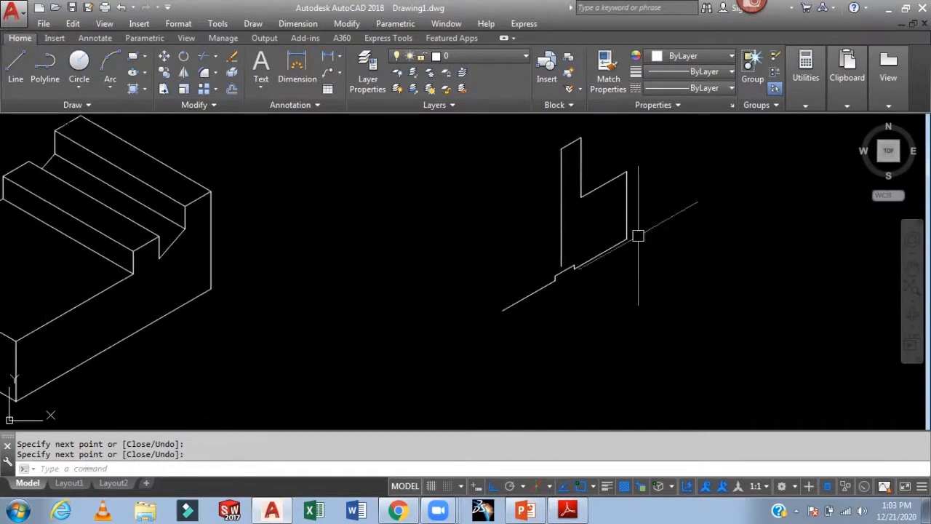
{"action": "middle_click_drag", "start_coordinate": [509, 216], "coordinate": [488, 245]}
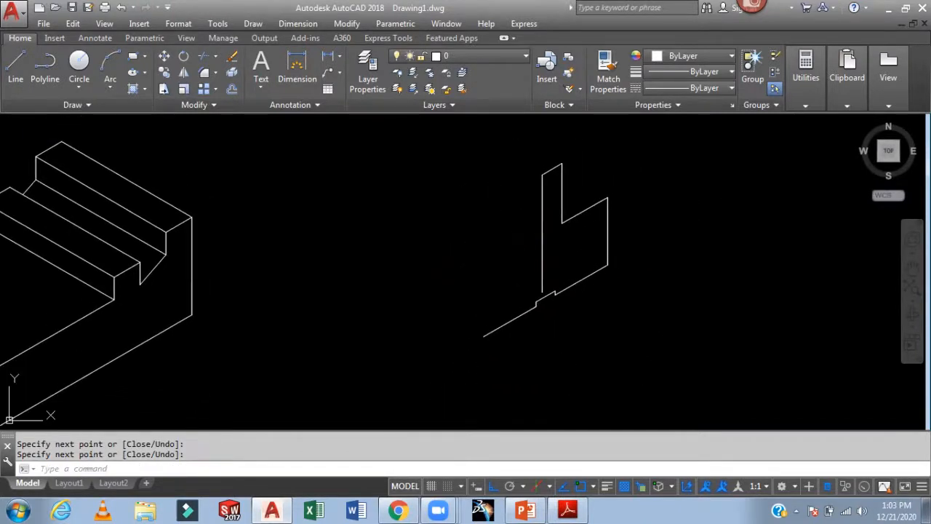
Step: Draw a 15-unit vertical line from the base's open lower end and a line about 59 units long at 30° past the upright
{"action": "key", "text": "Return"}
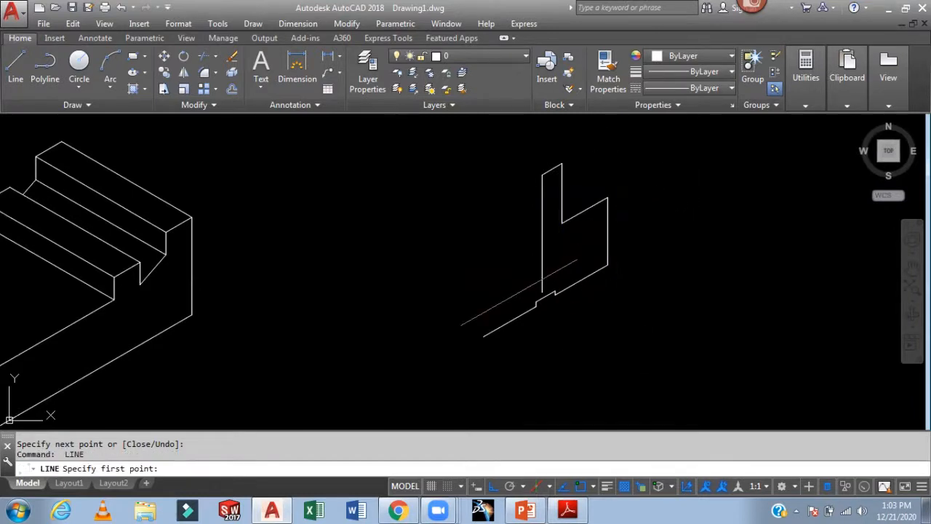
{"action": "left_click", "coordinate": [484, 336]}
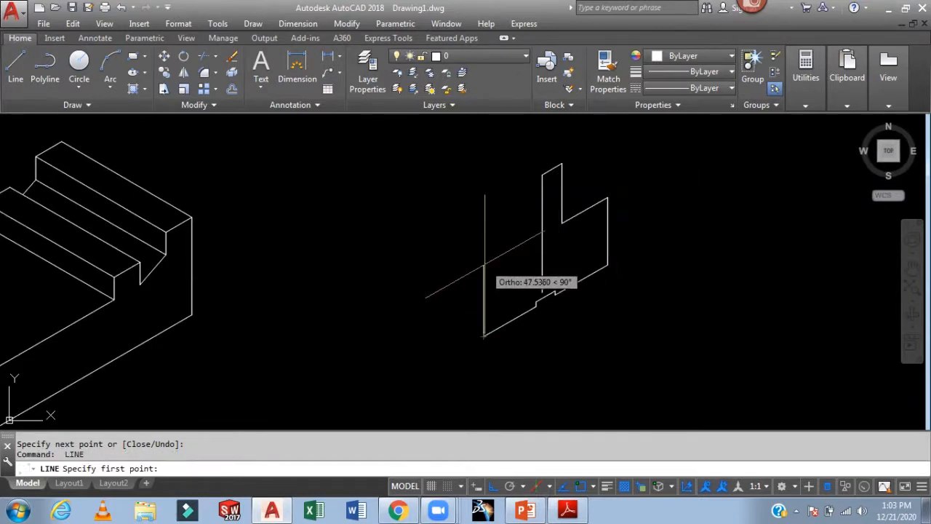
{"action": "type", "text": "15"}
{"action": "key", "text": "Return"}
{"action": "scroll", "coordinate": [483, 265], "scroll_direction": "up", "scroll_amount": 3}
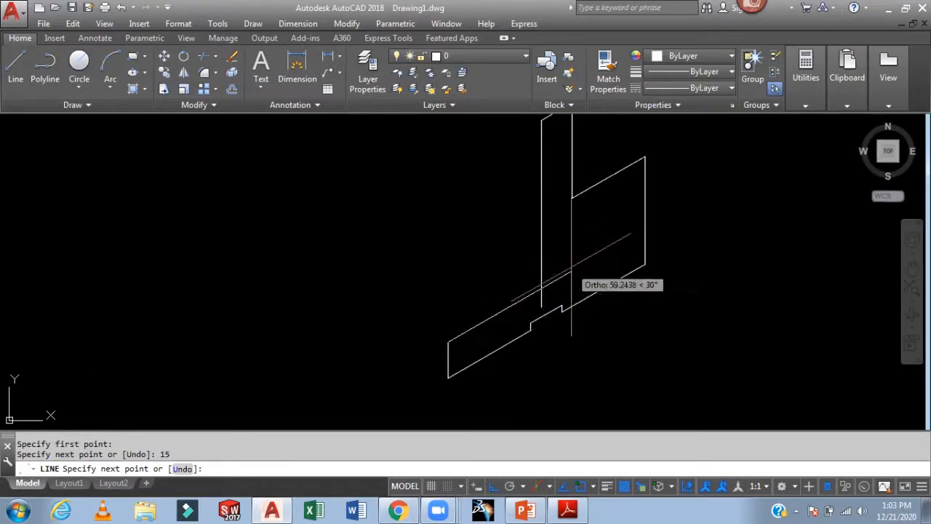
{"action": "left_click", "coordinate": [571, 270]}
{"action": "key", "text": "Escape"}
Step: Trim the overlapping line ends where the base's top edge meets the upright's vertical edge
{"action": "type", "text": "TR"}
{"action": "key", "text": "Return"}
{"action": "key", "text": "Return"}
{"action": "left_click", "coordinate": [544, 296]}
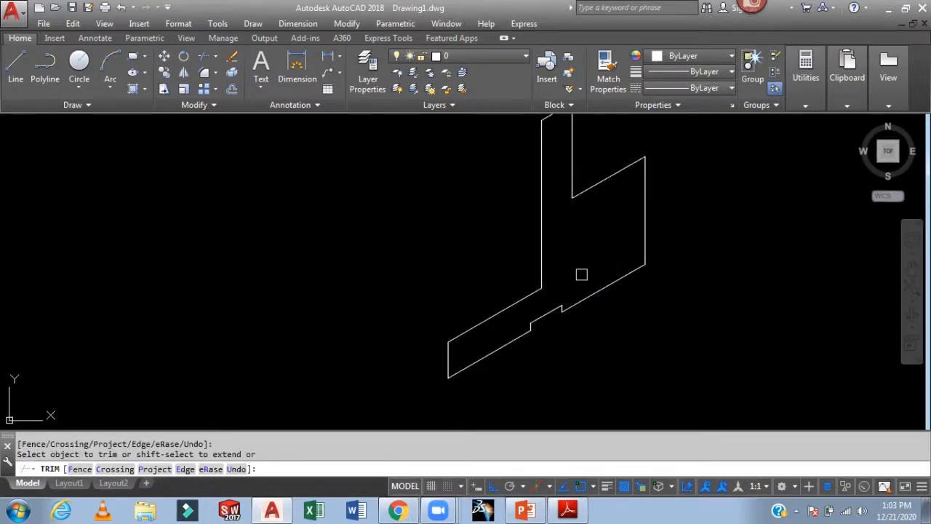
{"action": "key", "text": "Escape"}
Step: Draw construction lines from the base–upright corner: 30 units vertically up and 30 units at 210°
{"action": "type", "text": "L"}
{"action": "key", "text": "Return"}
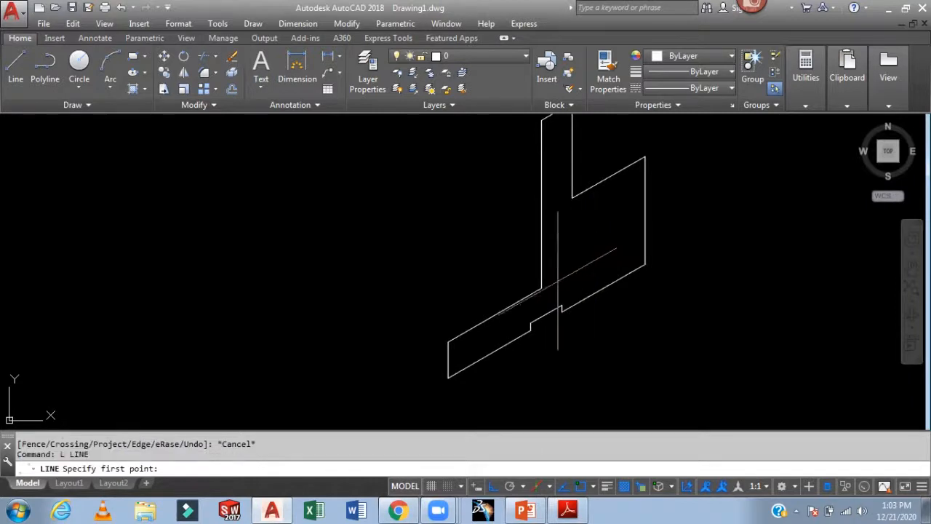
{"action": "left_click", "coordinate": [541, 287]}
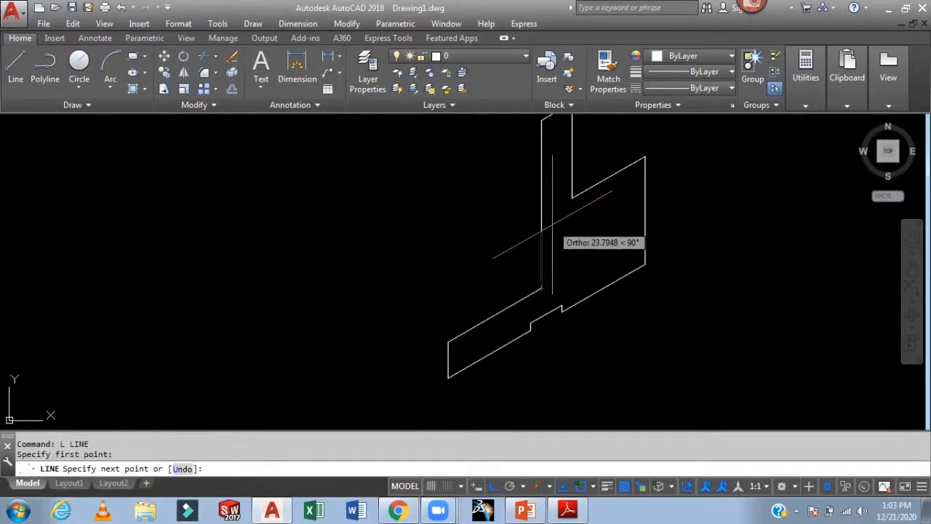
{"action": "type", "text": "30"}
{"action": "key", "text": "Return"}
{"action": "type", "text": "3"}
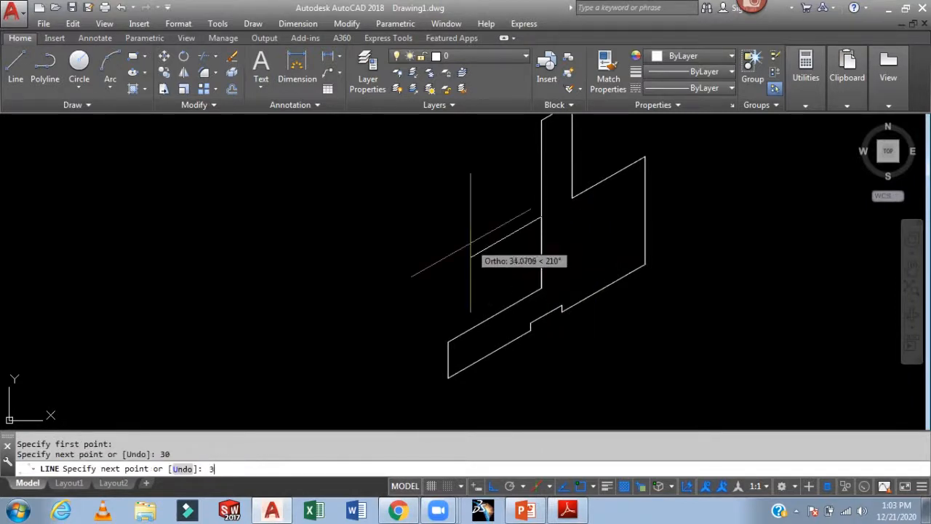
{"action": "key", "text": "Return"}
{"action": "key", "text": "Escape"}
Step: Draw a trial circle about 16 units in radius centred on the free end of the 210° construction line
{"action": "scroll", "coordinate": [607, 250], "scroll_direction": "down", "scroll_amount": 2}
{"action": "middle_click_drag", "start_coordinate": [607, 250], "coordinate": [525, 272]}
{"action": "scroll", "coordinate": [466, 275], "scroll_direction": "up", "scroll_amount": 2}
{"action": "middle_click_drag", "start_coordinate": [427, 265], "coordinate": [373, 257]}
{"action": "scroll", "coordinate": [625, 254], "scroll_direction": "down", "scroll_amount": 2}
{"action": "middle_click_drag", "start_coordinate": [625, 254], "coordinate": [601, 266]}
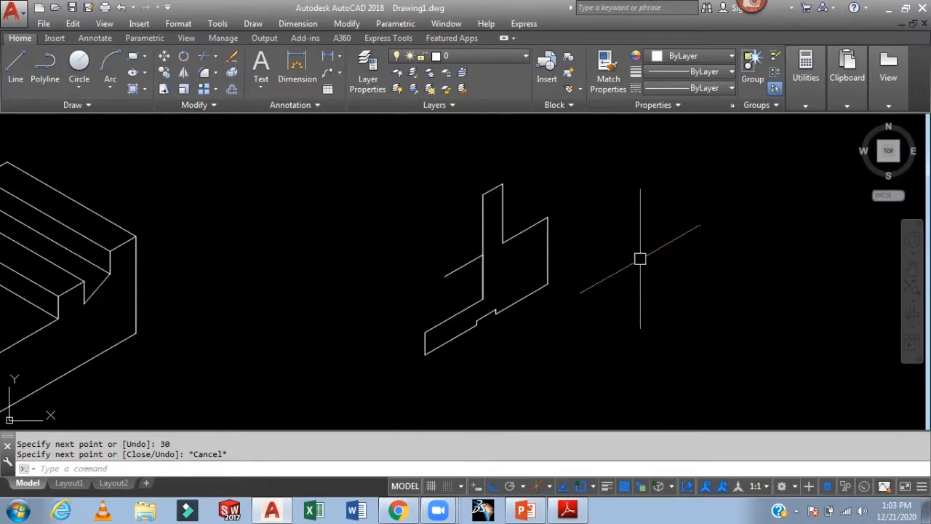
{"action": "type", "text": "c"}
{"action": "key", "text": "Return"}
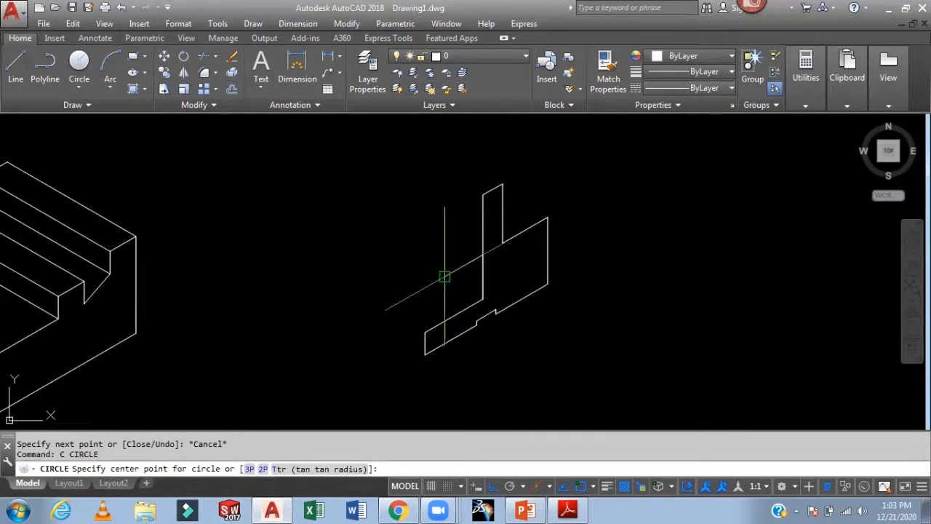
{"action": "left_click", "coordinate": [444, 276]}
{"action": "left_click", "coordinate": [469, 277]}
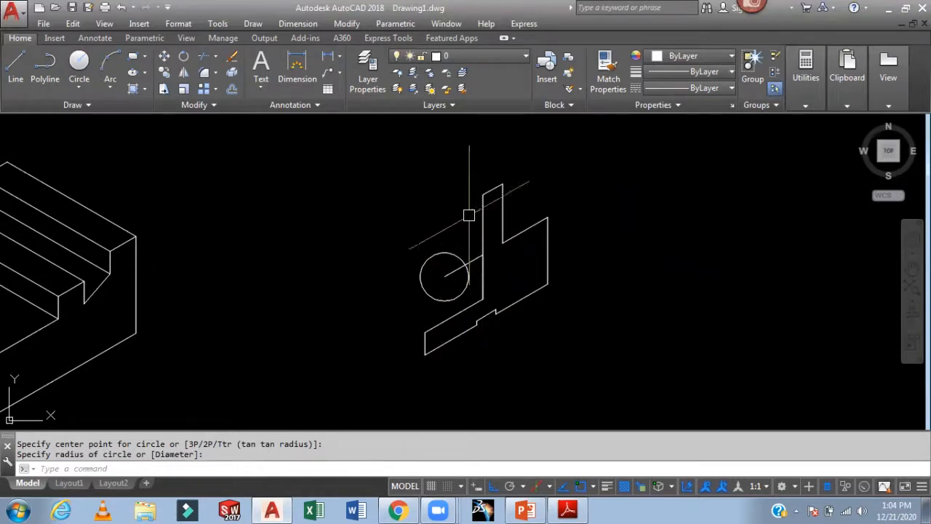
Step: Switch to Isoplane Top and draw a trial circle about 14.6 units in radius above the upright
{"action": "key", "text": "F5"}
{"action": "key", "text": "F5"}
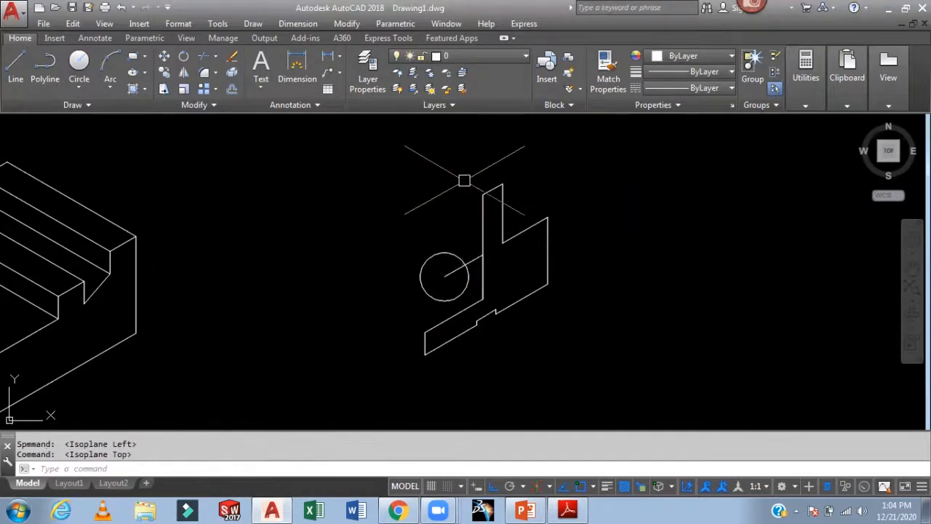
{"action": "type", "text": "c"}
{"action": "key", "text": "Return"}
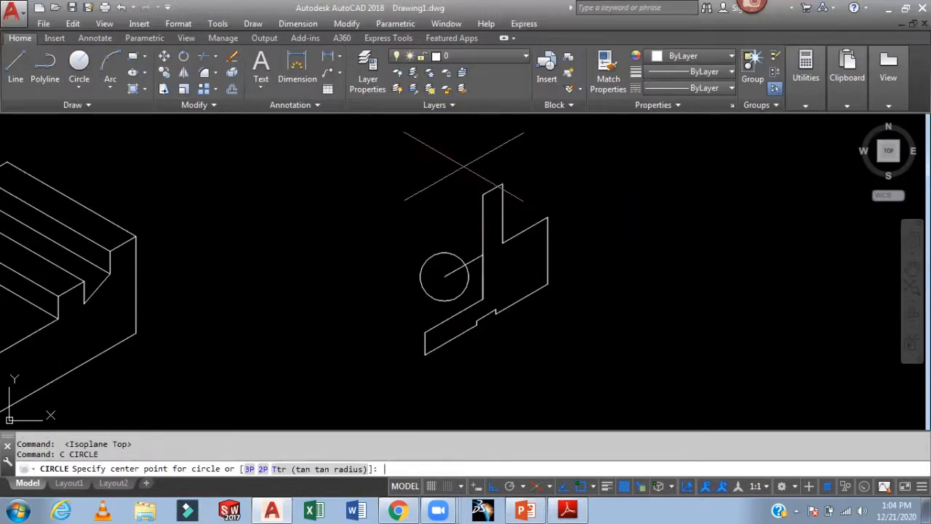
{"action": "left_click", "coordinate": [463, 168]}
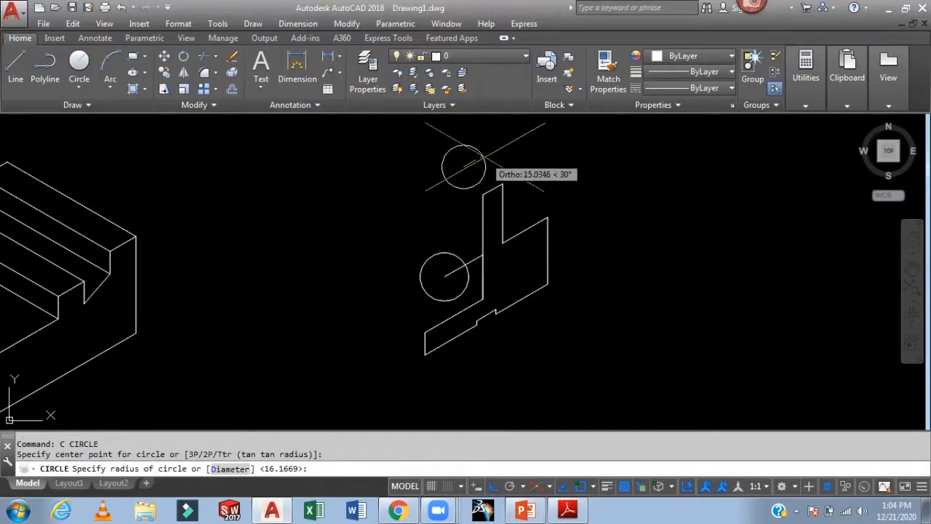
{"action": "left_click", "coordinate": [482, 155]}
Step: Erase both trial circles beside and above the upright
{"action": "left_click", "coordinate": [594, 216]}
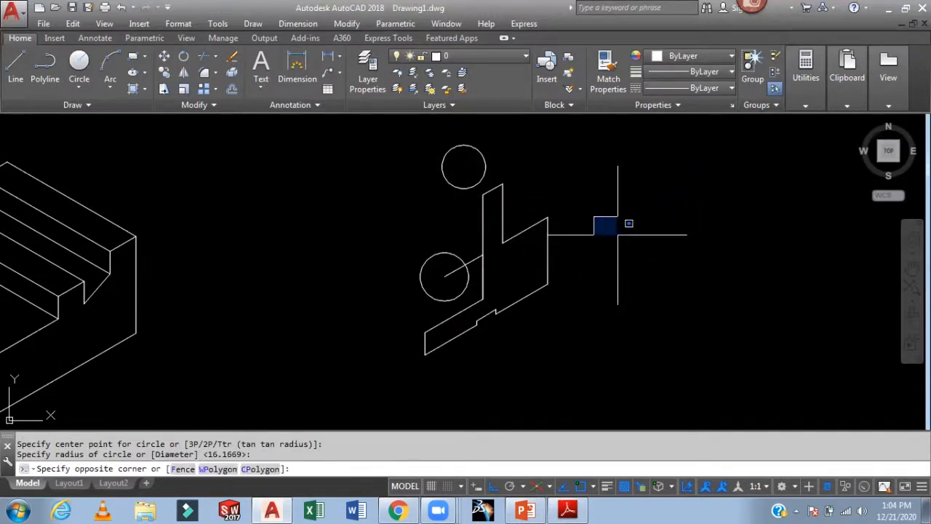
{"action": "left_click", "coordinate": [647, 253]}
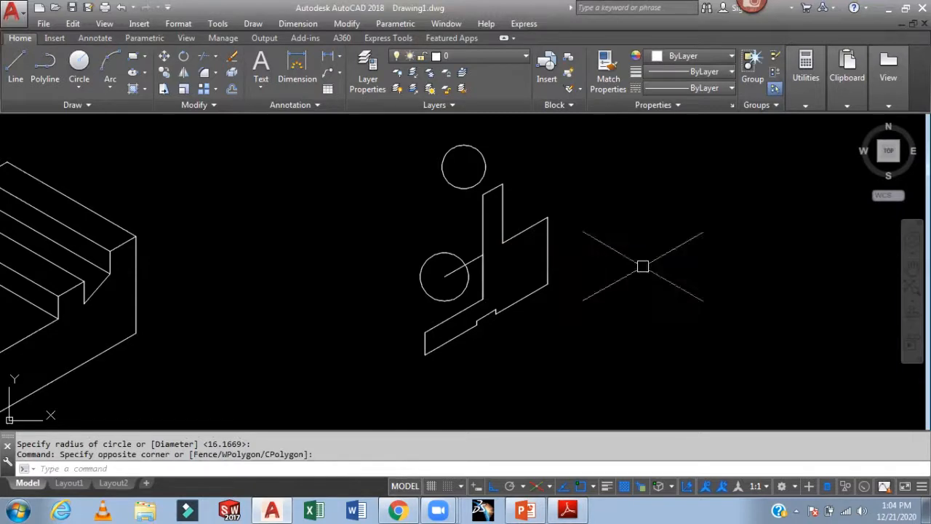
{"action": "left_click", "coordinate": [479, 154]}
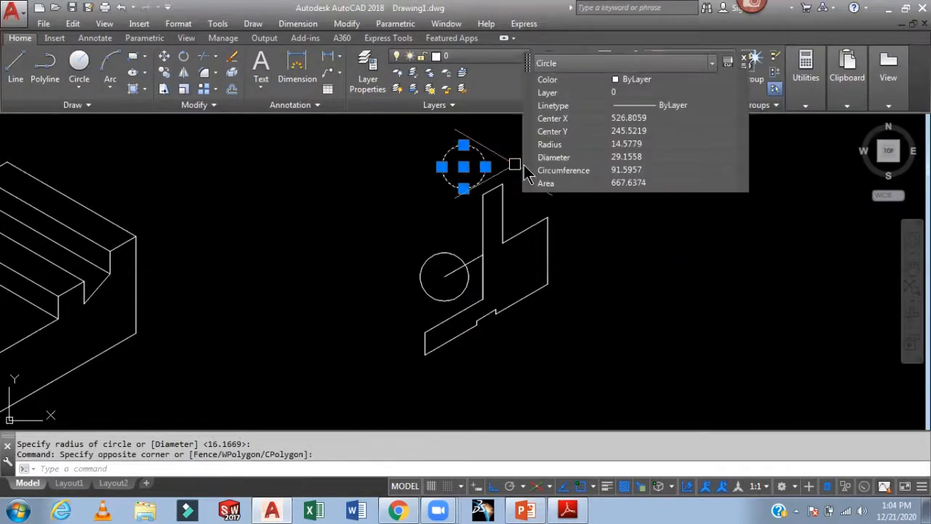
{"action": "key", "text": "Delete"}
{"action": "left_click", "coordinate": [454, 253]}
{"action": "key", "text": "Delete"}
Step: Switch to Isoplane Right and draw an isocircle of radius 30 centred on the rear block's upper outer corner
{"action": "scroll", "coordinate": [640, 247], "scroll_direction": "up", "scroll_amount": 2}
{"action": "middle_click_drag", "start_coordinate": [642, 243], "coordinate": [654, 245]}
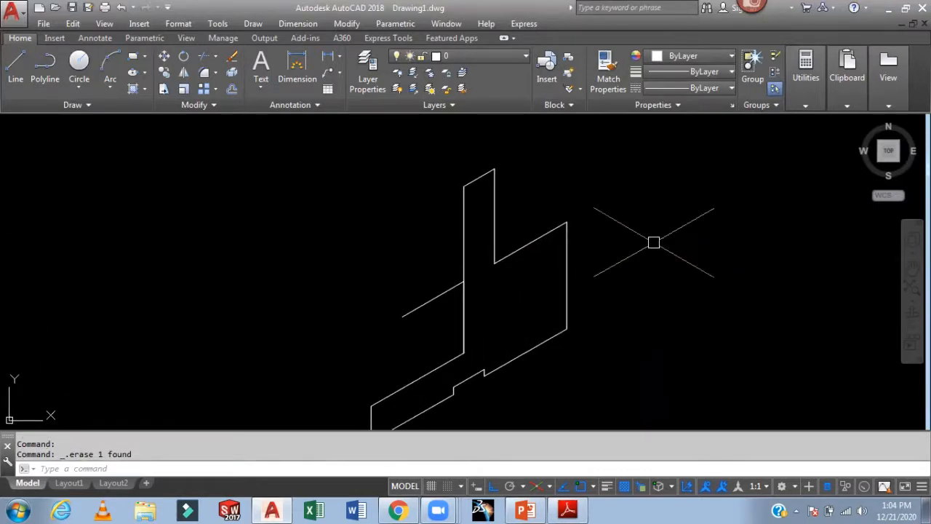
{"action": "key", "text": "F5"}
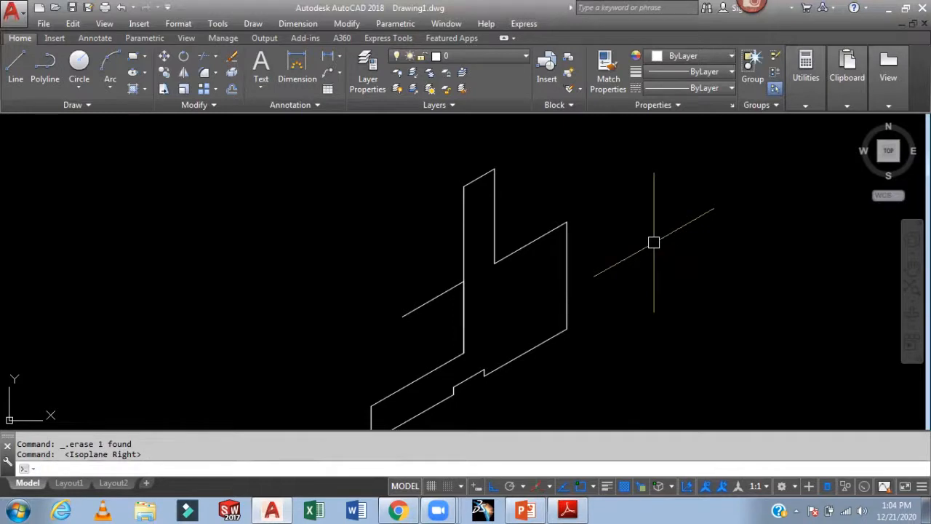
{"action": "type", "text": "EL"}
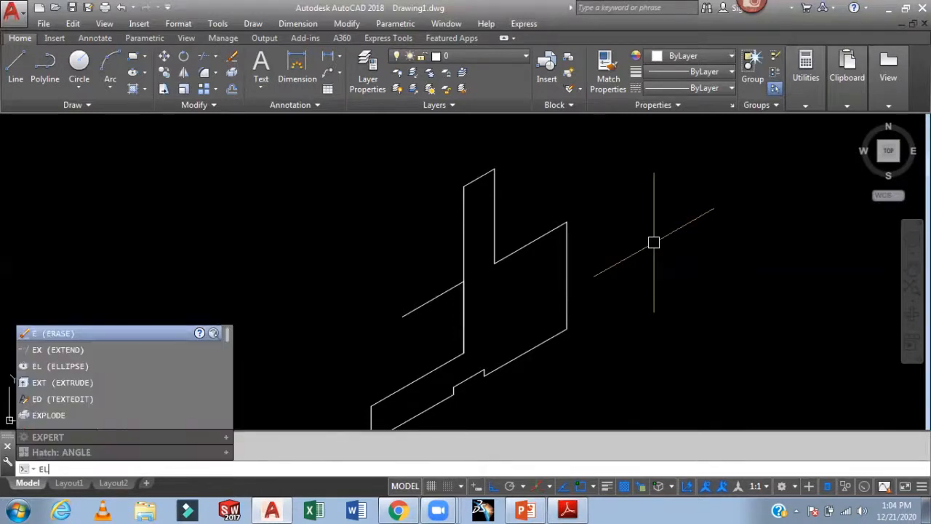
{"action": "key", "text": "Return"}
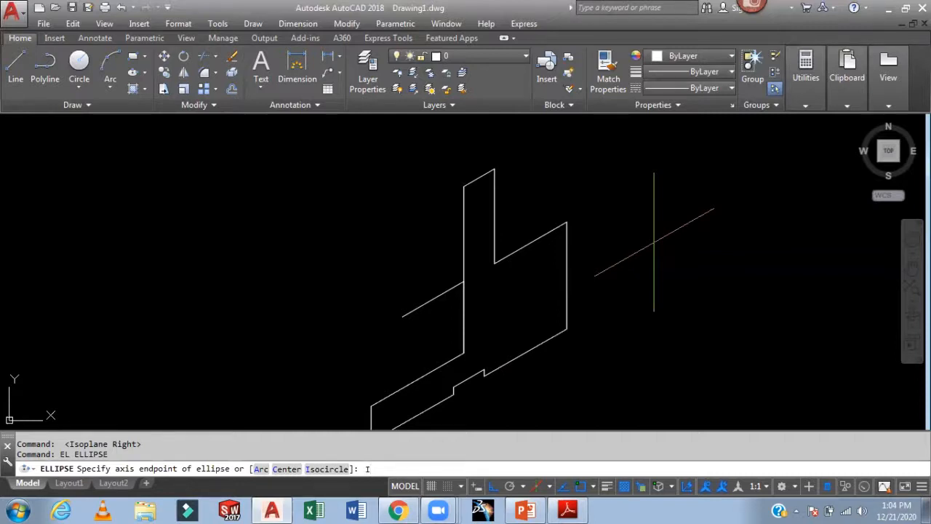
{"action": "key", "text": "Return"}
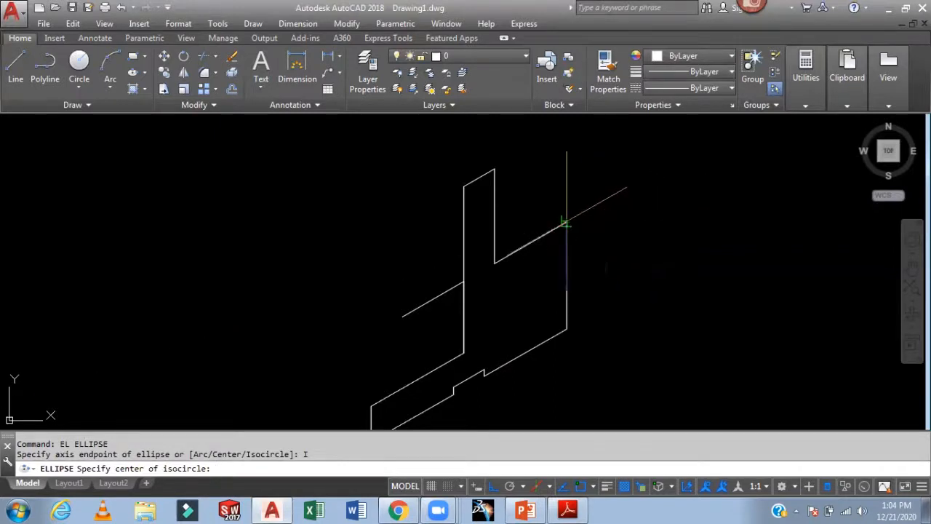
{"action": "left_click", "coordinate": [565, 222]}
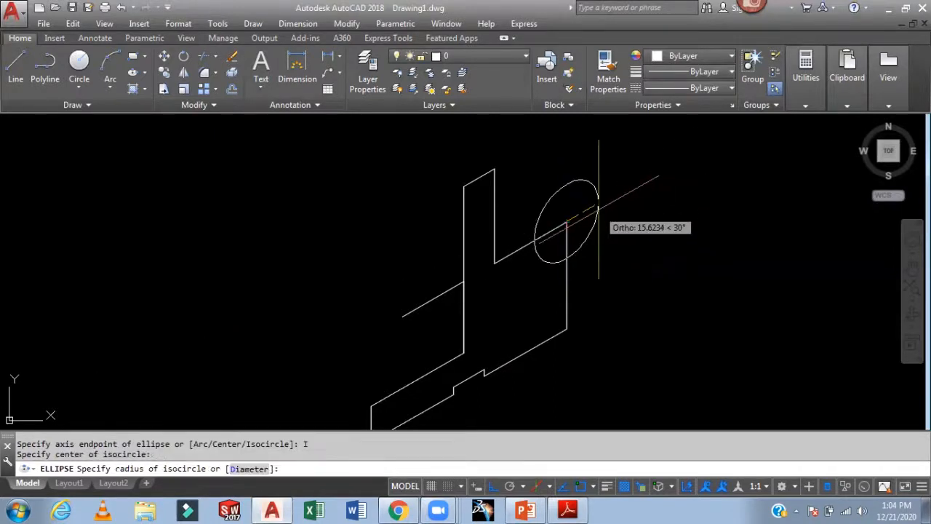
{"action": "key", "text": "Return"}
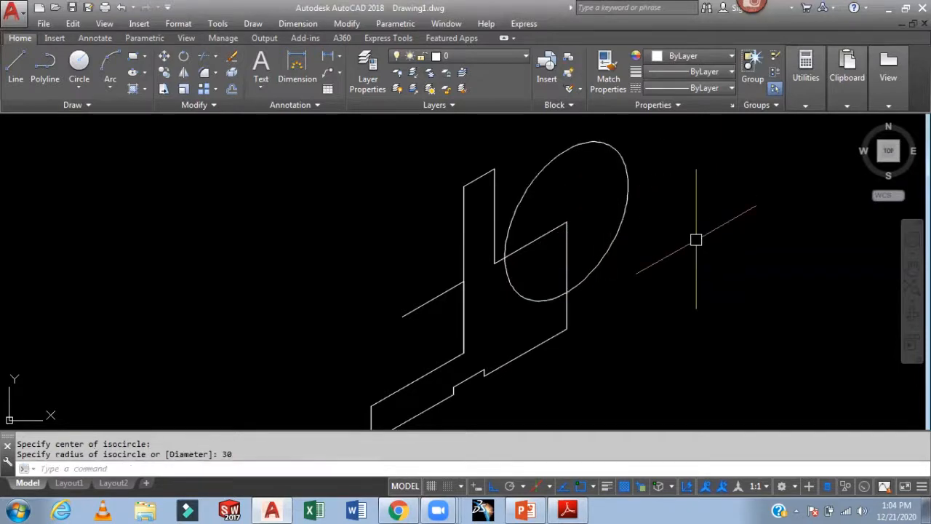
Step: Trim the isocircle and the rear block's corner edges to leave a concave quarter arc
{"action": "type", "text": "tr"}
{"action": "key", "text": "Return"}
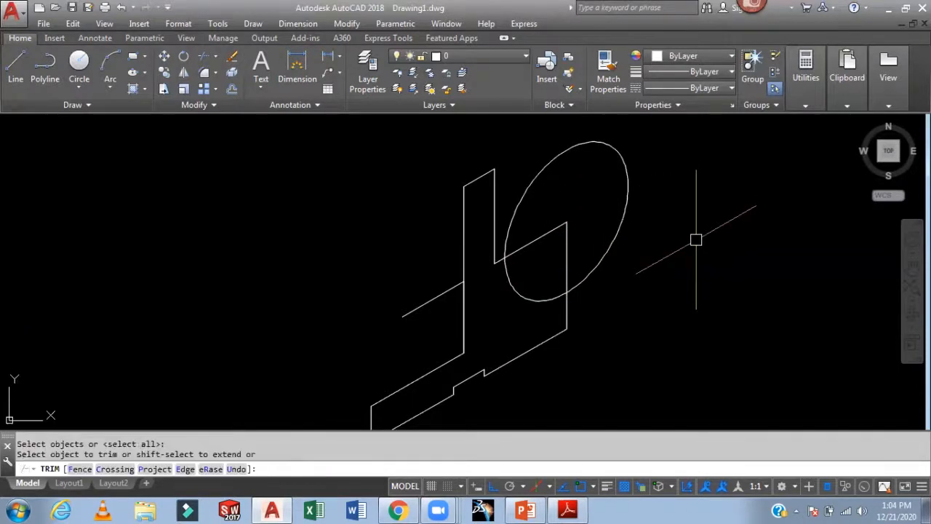
{"action": "left_click", "coordinate": [534, 188]}
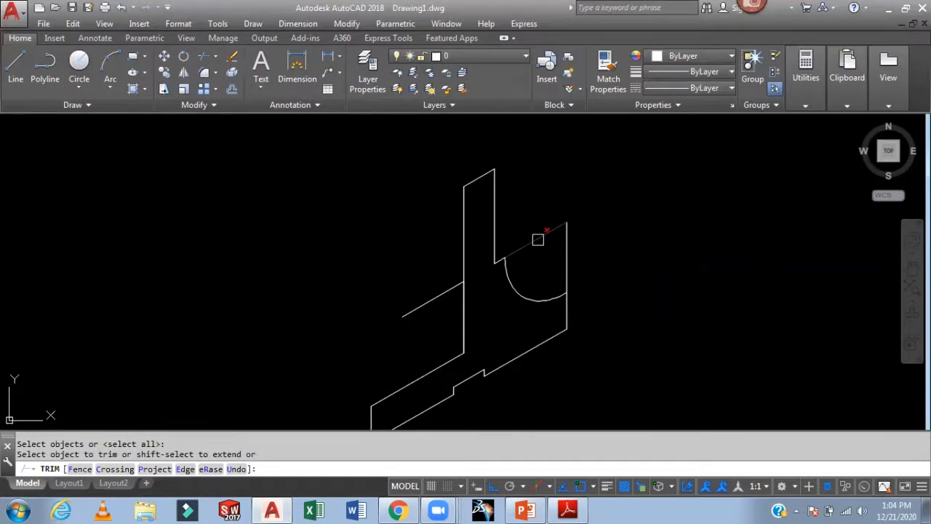
{"action": "left_click", "coordinate": [536, 239]}
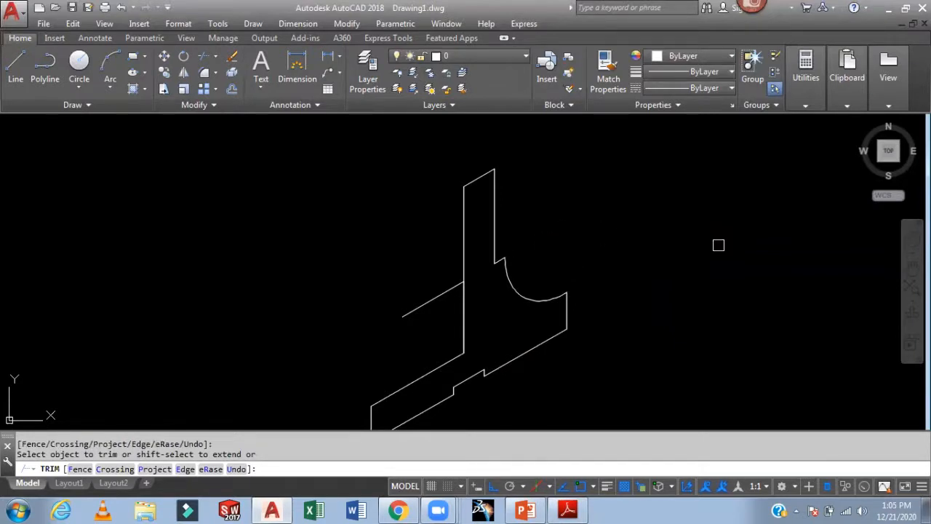
{"action": "left_click", "coordinate": [562, 294]}
{"action": "key", "text": "Escape"}
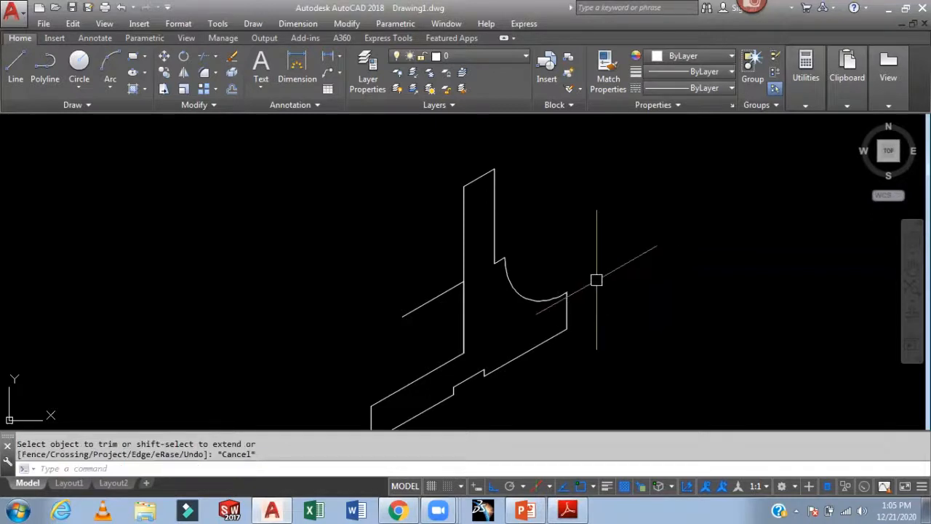
Step: Draw an isocircle of radius 30 centred on the free end of the 210° construction line
{"action": "type", "text": "EL"}
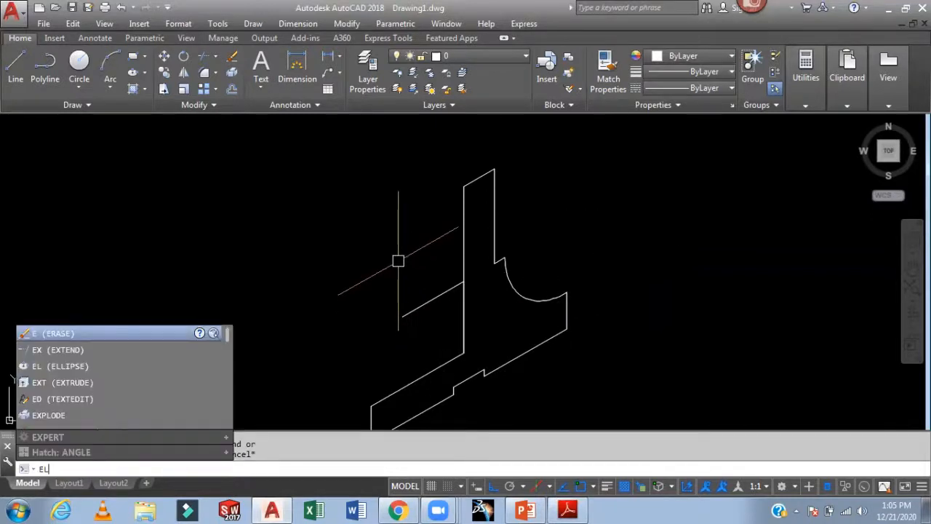
{"action": "key", "text": "Return"}
{"action": "type", "text": "I"}
{"action": "key", "text": "Return"}
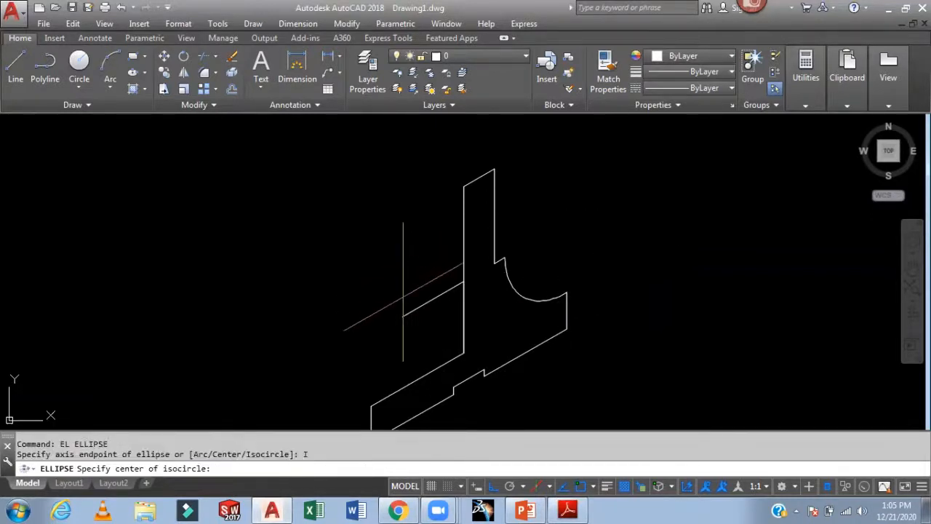
{"action": "left_click", "coordinate": [402, 318]}
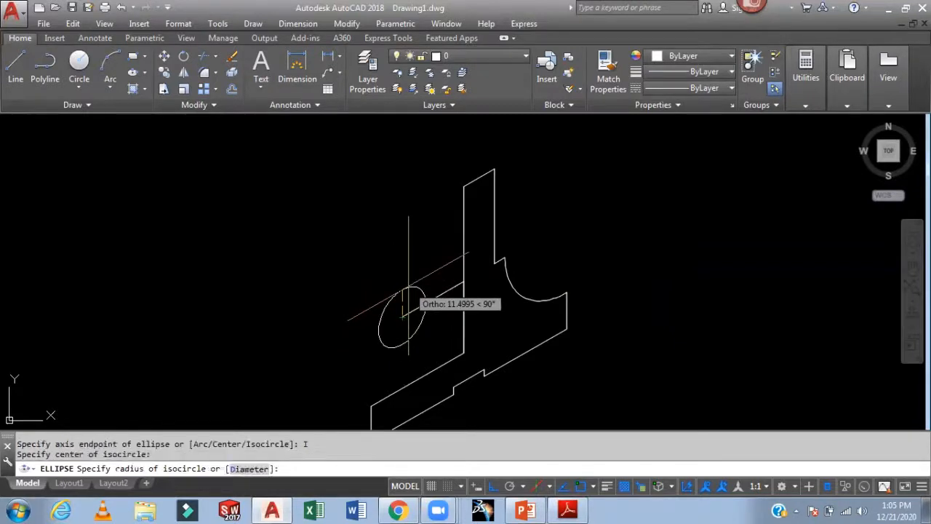
{"action": "type", "text": "30"}
{"action": "key", "text": "Return"}
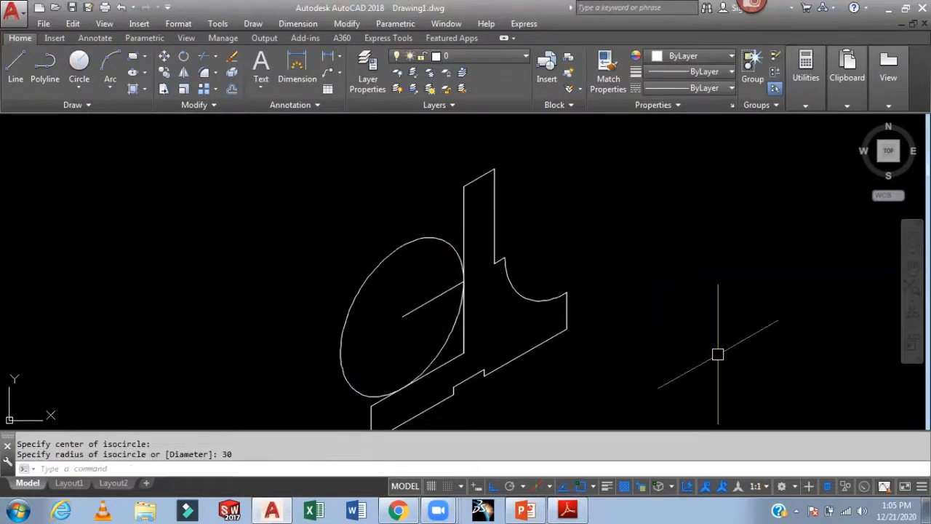
Step: Trim the isocircle to the concave arc joining base and upright, and trim off the base's top edge beyond it
{"action": "type", "text": "TR"}
{"action": "key", "text": "Return"}
{"action": "key", "text": "Return"}
{"action": "left_click", "coordinate": [406, 246]}
{"action": "left_click", "coordinate": [491, 259]}
{"action": "left_click", "coordinate": [448, 362]}
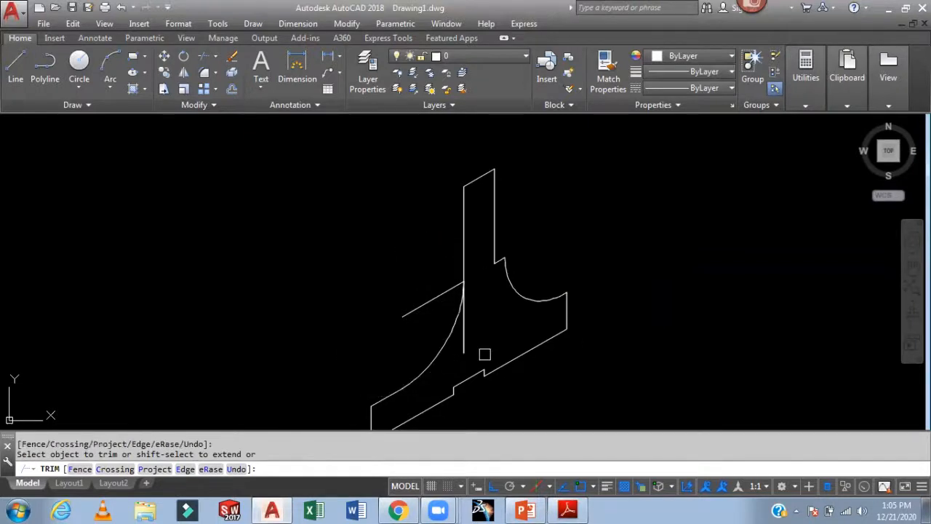
{"action": "key", "text": "Escape"}
Step: Trim the leftover vertical line beside the concave arc and erase the 210° construction line
{"action": "left_click", "coordinate": [465, 339]}
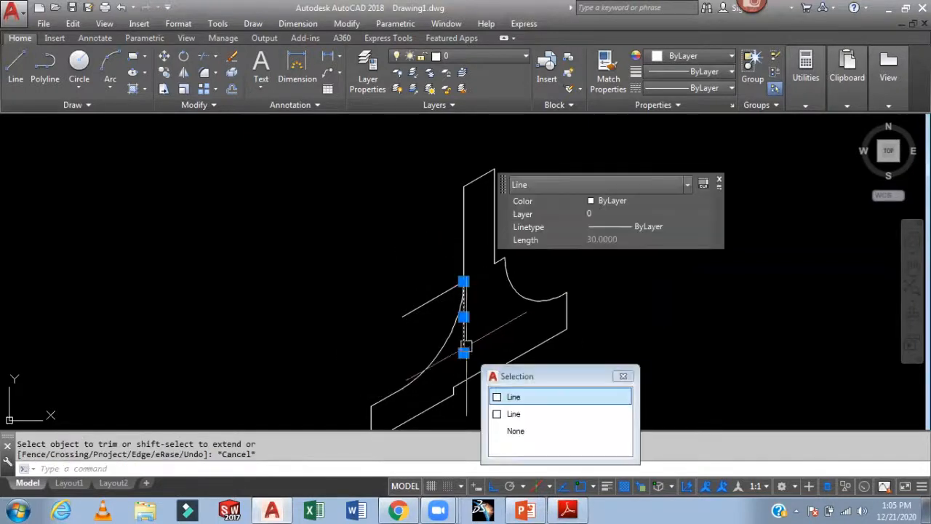
{"action": "left_click", "coordinate": [540, 396]}
{"action": "key", "text": "Escape"}
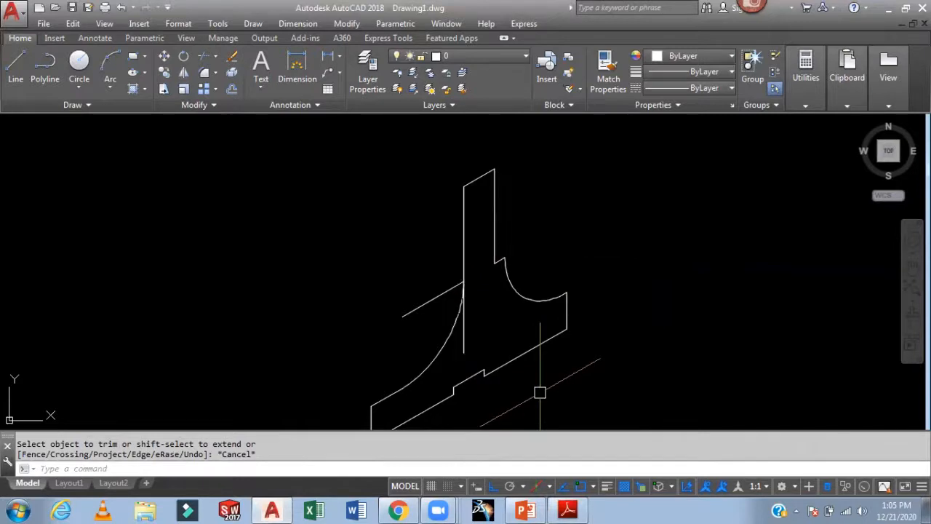
{"action": "type", "text": "tr"}
{"action": "key", "text": "Return"}
{"action": "key", "text": "Return"}
{"action": "left_click", "coordinate": [468, 345]}
{"action": "key", "text": "Escape"}
{"action": "left_click", "coordinate": [428, 302]}
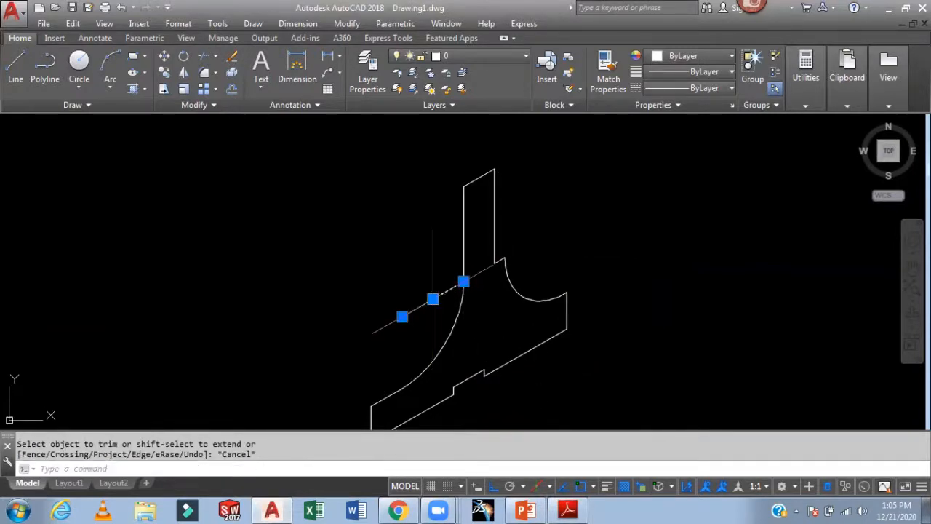
{"action": "key", "text": "Delete"}
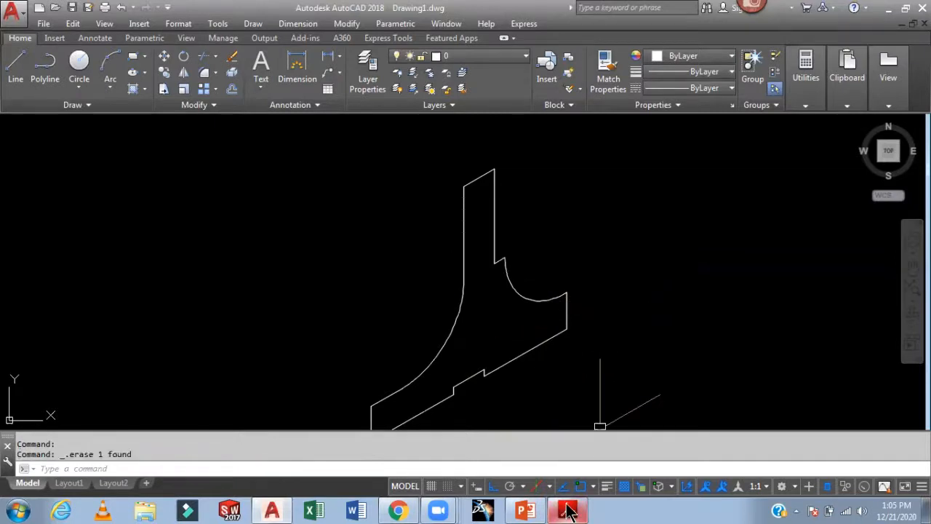
Step: Consult ISOMETRIC VIEW : 3 in the reference PDF and copy the profile's curved outline, from base end to upright top, 40 units at 150° in Isoplane Left
{"action": "left_click", "coordinate": [567, 509]}
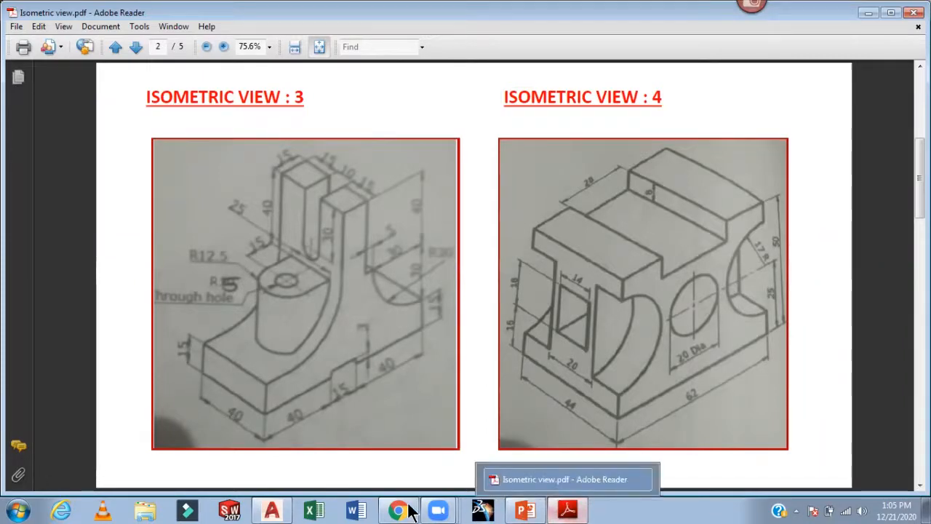
{"action": "mouse_move", "coordinate": [275, 511]}
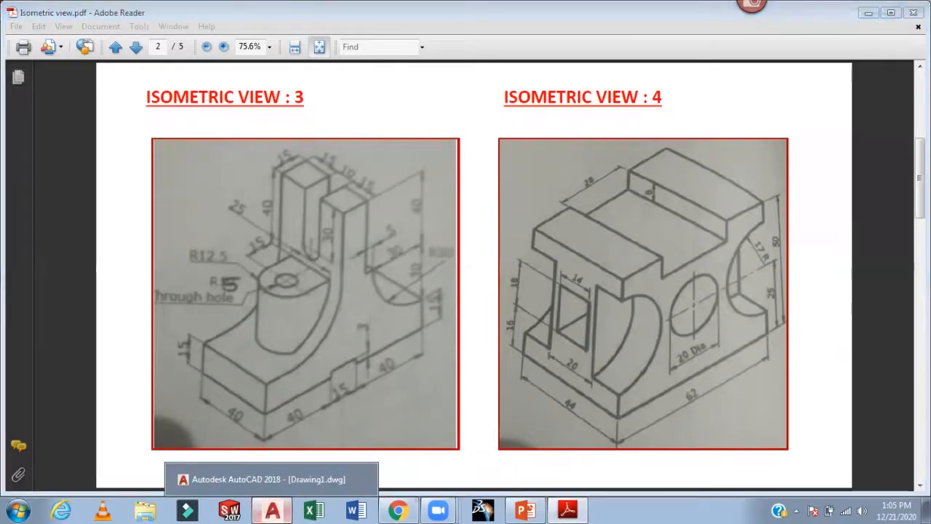
{"action": "left_click", "coordinate": [272, 511]}
{"action": "type", "text": "cl"}
{"action": "key", "text": "Return"}
{"action": "scroll", "coordinate": [648, 271], "scroll_direction": "down", "scroll_amount": 2}
{"action": "scroll", "coordinate": [546, 296], "scroll_direction": "up", "scroll_amount": 4}
{"action": "left_click", "coordinate": [523, 313]}
{"action": "left_click", "coordinate": [502, 306]}
{"action": "left_click", "coordinate": [556, 264]}
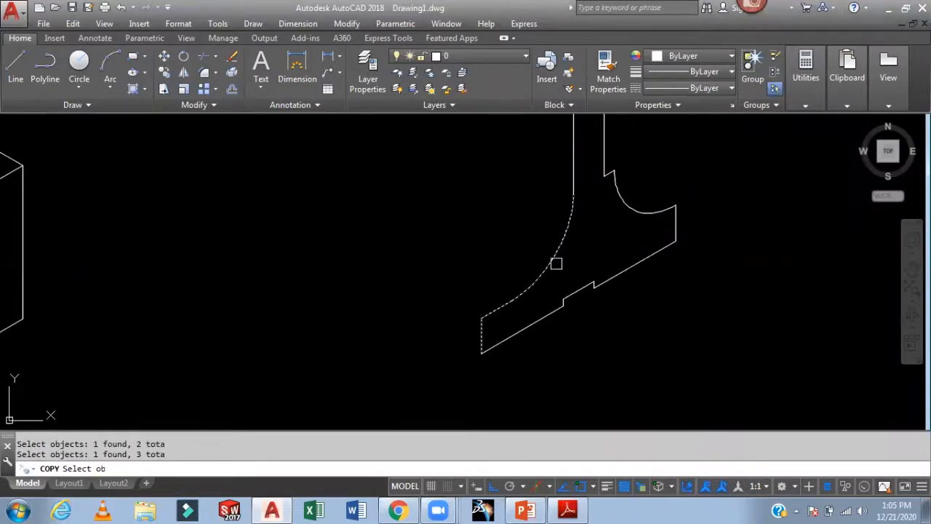
{"action": "left_click", "coordinate": [573, 172]}
{"action": "middle_click_drag", "start_coordinate": [586, 121], "coordinate": [571, 231]}
{"action": "scroll", "coordinate": [660, 203], "scroll_direction": "down", "scroll_amount": 2}
{"action": "middle_click_drag", "start_coordinate": [673, 201], "coordinate": [690, 205]}
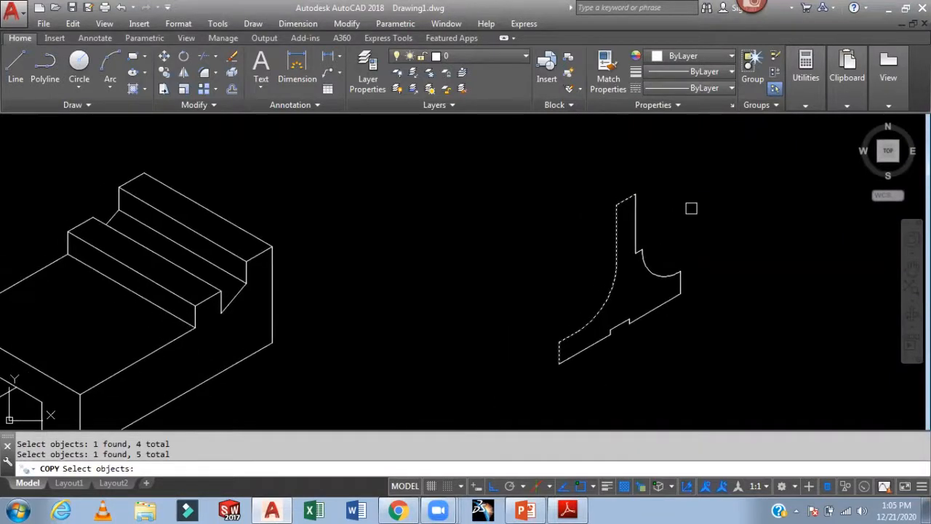
{"action": "key", "text": "Return"}
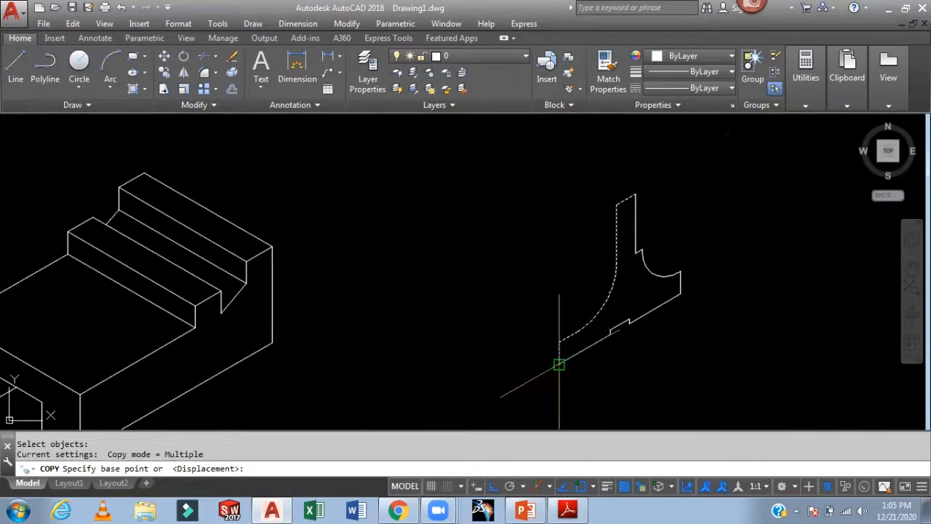
{"action": "left_click", "coordinate": [558, 363]}
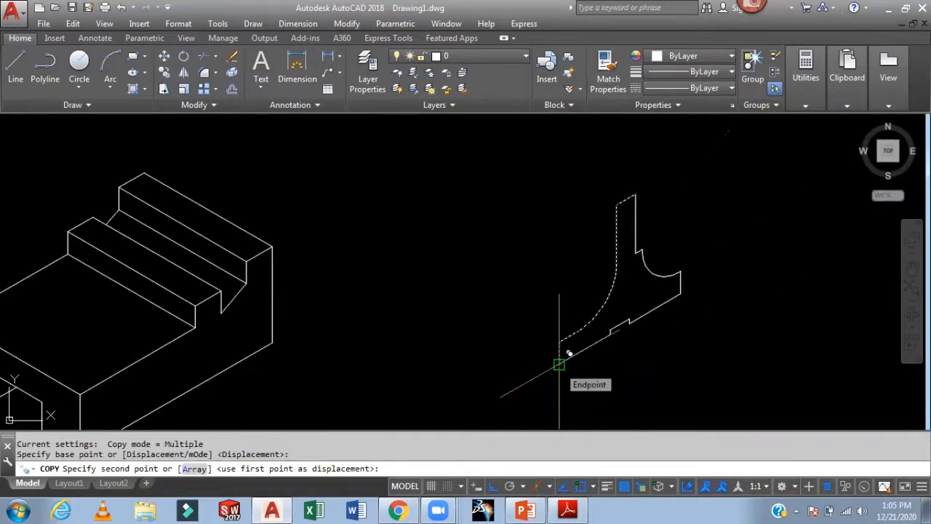
{"action": "key", "text": "F5"}
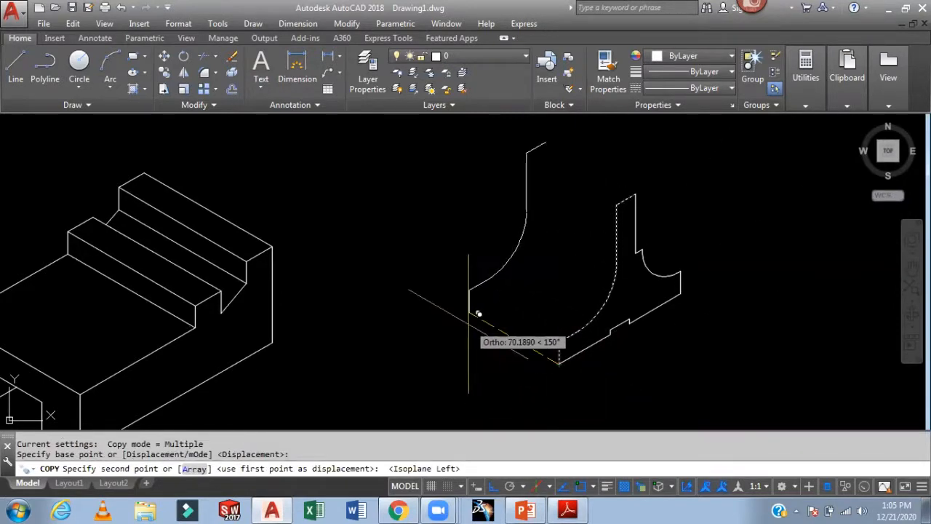
{"action": "type", "text": "40"}
{"action": "key", "text": "Return"}
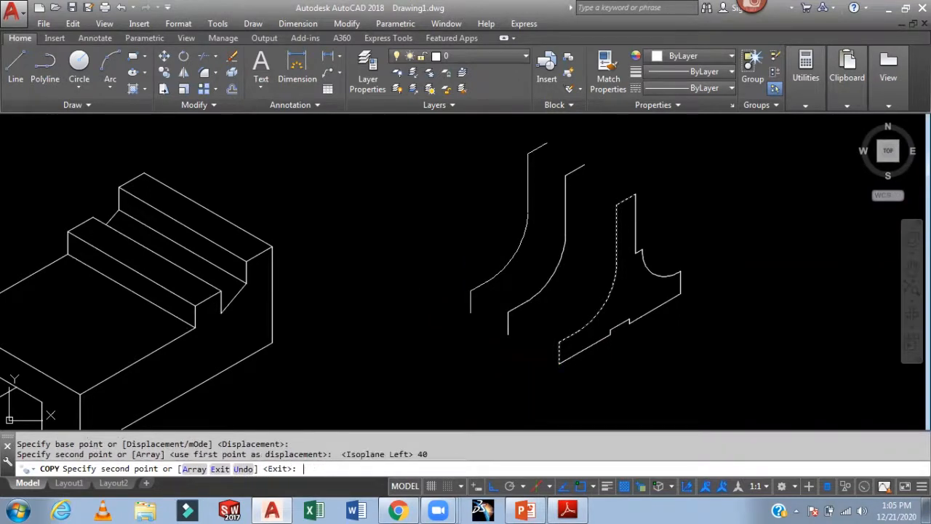
{"action": "key", "text": "Escape"}
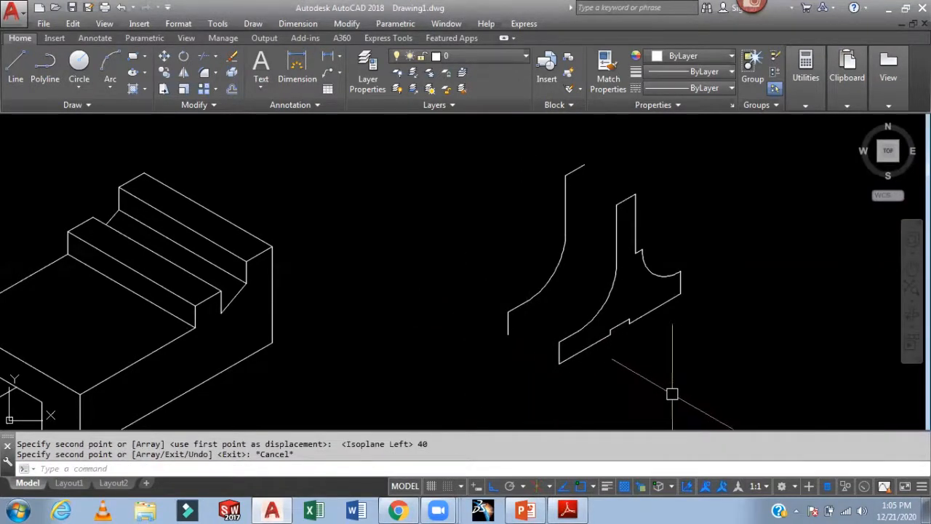
Step: Draw lines connecting the lower and upper corners of the base end to their copied counterparts
{"action": "type", "text": "l"}
{"action": "key", "text": "Return"}
{"action": "left_click", "coordinate": [509, 335]}
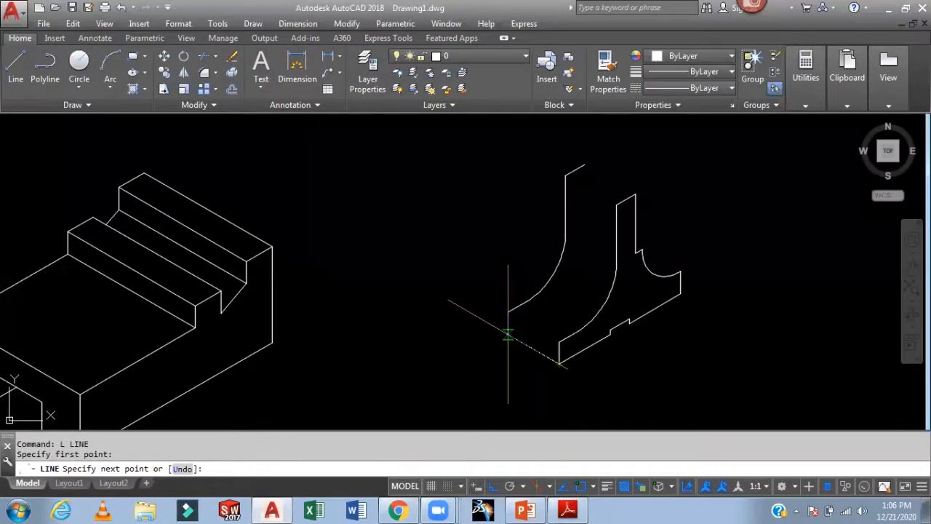
{"action": "left_click", "coordinate": [508, 313]}
{"action": "key", "text": "Return"}
{"action": "middle_click_drag", "start_coordinate": [587, 308], "coordinate": [556, 385]}
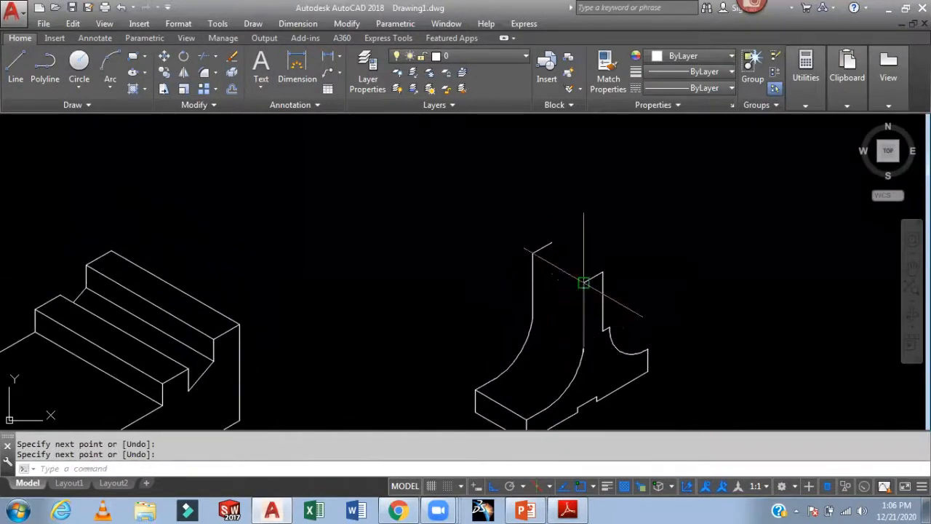
Step: Draw the upright's top edge at 150° from its near top corner as consecutive 15, 10 and 15 unit segments
{"action": "key", "text": "Return"}
{"action": "left_click", "coordinate": [583, 282]}
{"action": "scroll", "coordinate": [560, 265], "scroll_direction": "up", "scroll_amount": 3}
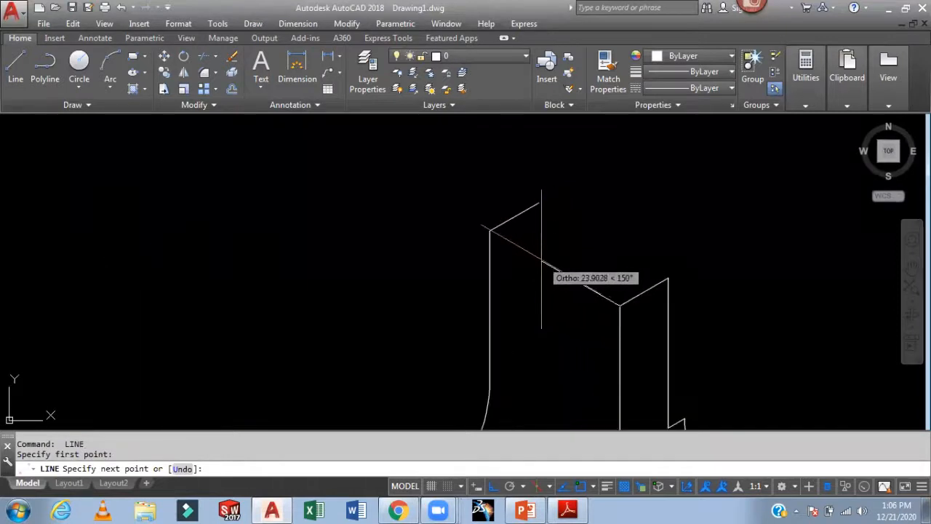
{"action": "key", "text": "Return"}
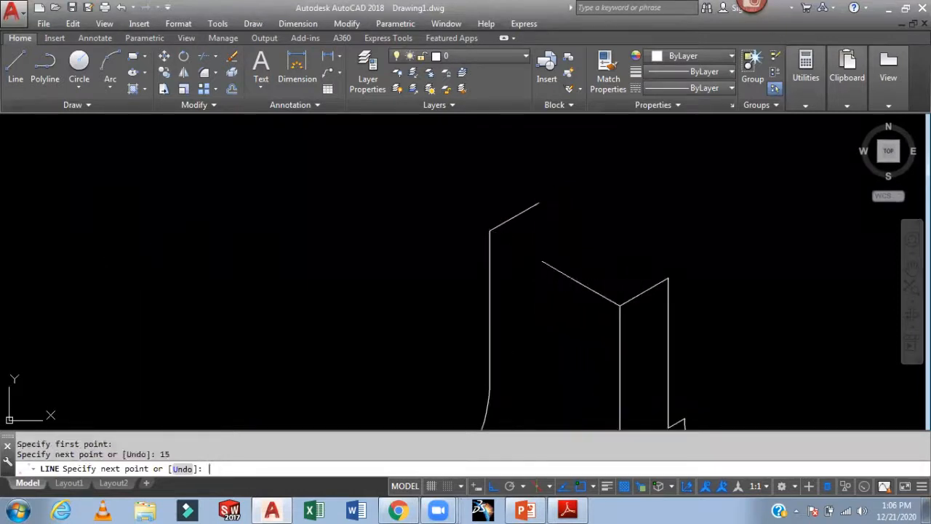
{"action": "type", "text": "10"}
{"action": "key", "text": "Return"}
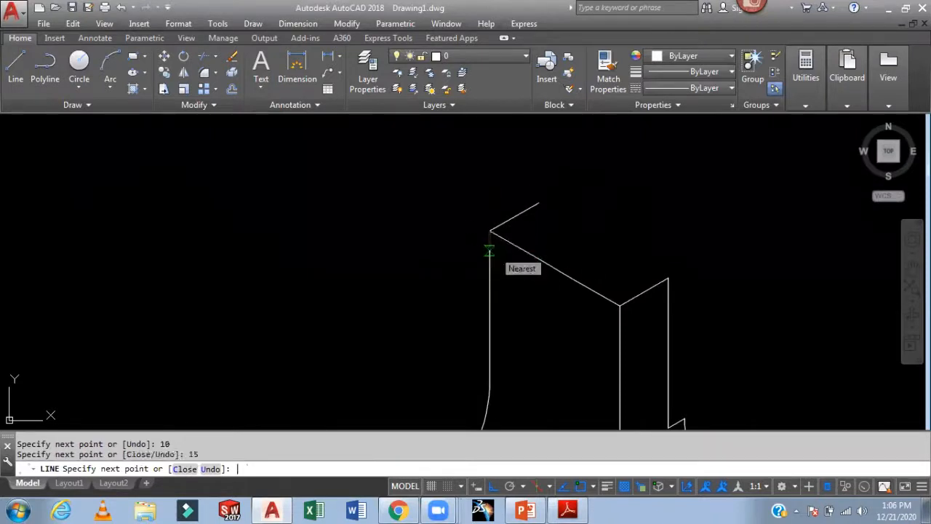
{"action": "key", "text": "Return"}
{"action": "key", "text": "Return"}
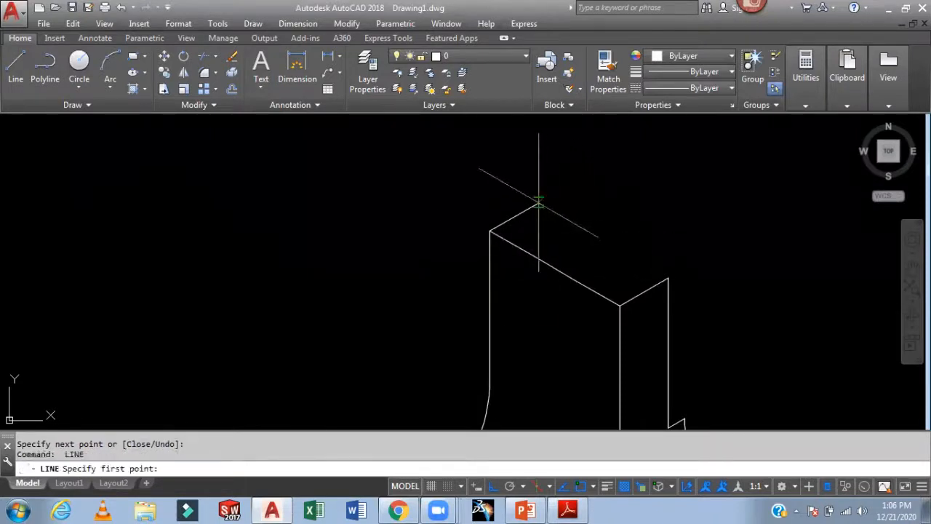
Step: Draw the upright's rear top edge at 330° from its far corner as consecutive 15, 10 and 15 unit segments
{"action": "left_click", "coordinate": [490, 231]}
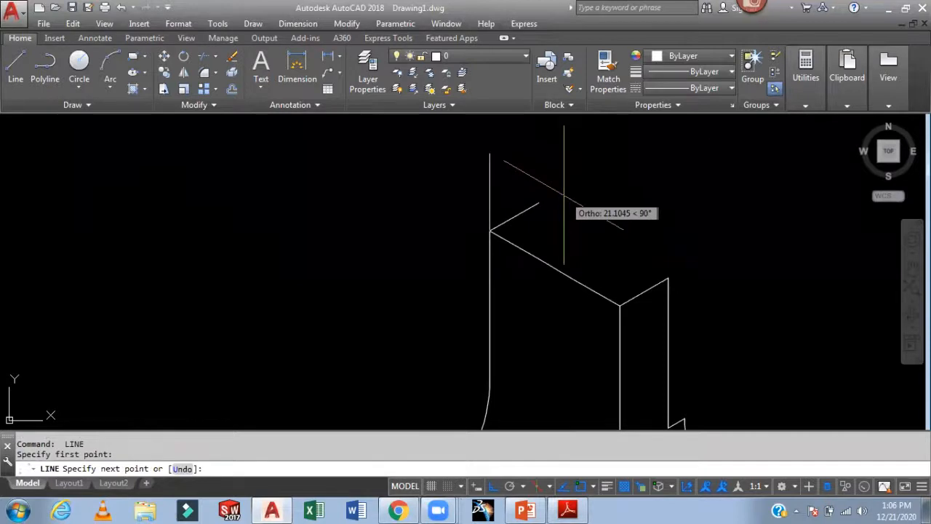
{"action": "key", "text": "Return"}
{"action": "key", "text": "Return"}
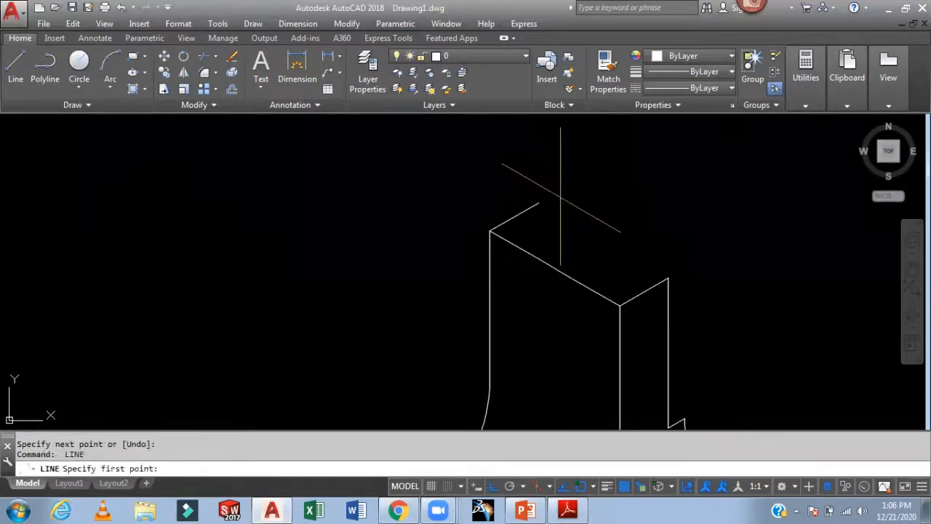
{"action": "left_click", "coordinate": [539, 201]}
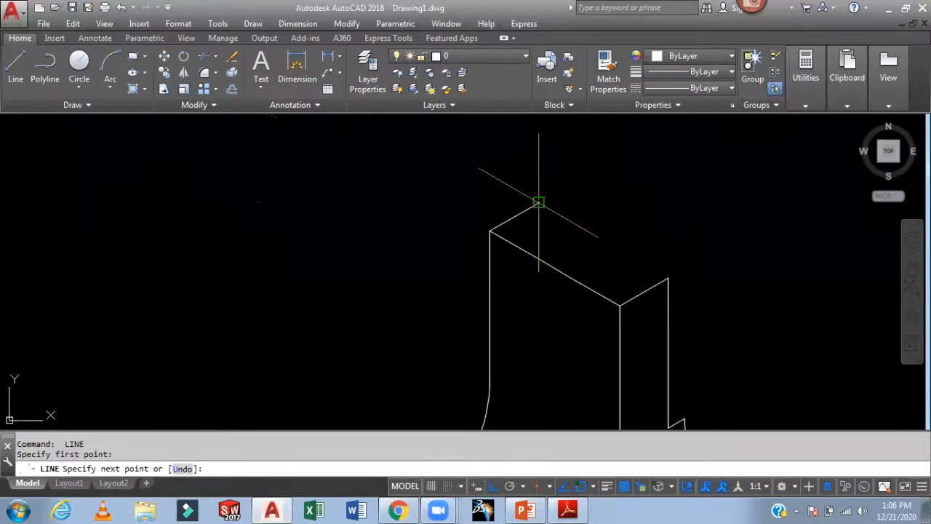
{"action": "type", "text": "15"}
{"action": "key", "text": "Return"}
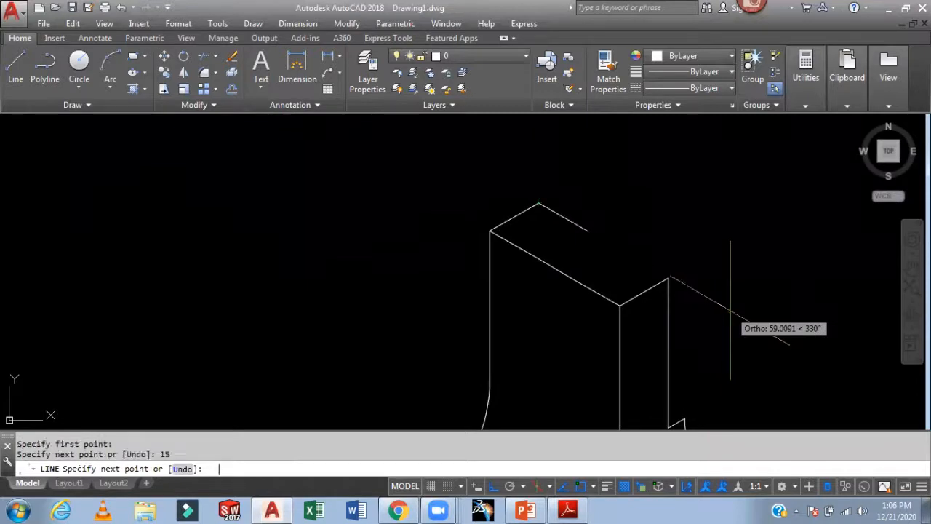
{"action": "type", "text": "10"}
{"action": "key", "text": "Return"}
{"action": "type", "text": "15"}
{"action": "key", "text": "Return"}
{"action": "key", "text": "Escape"}
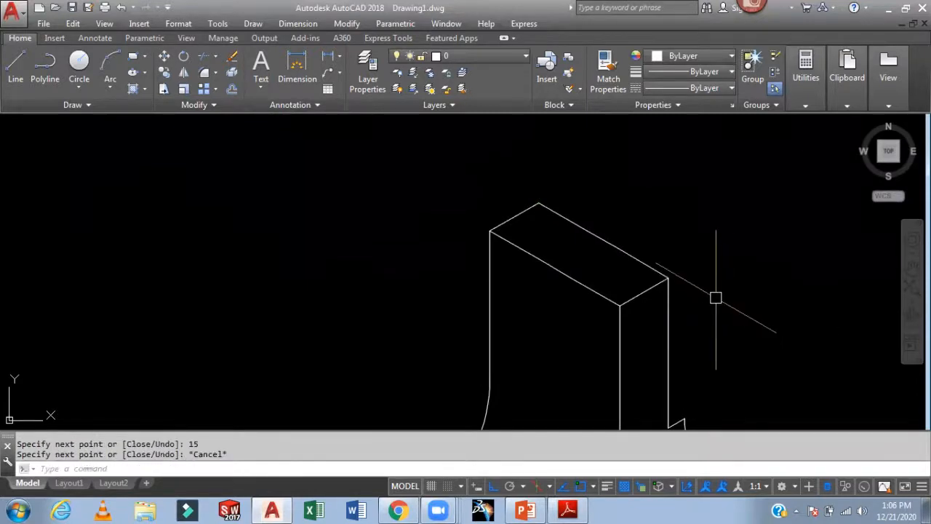
{"action": "type", "text": "l"}
{"action": "key", "text": "Return"}
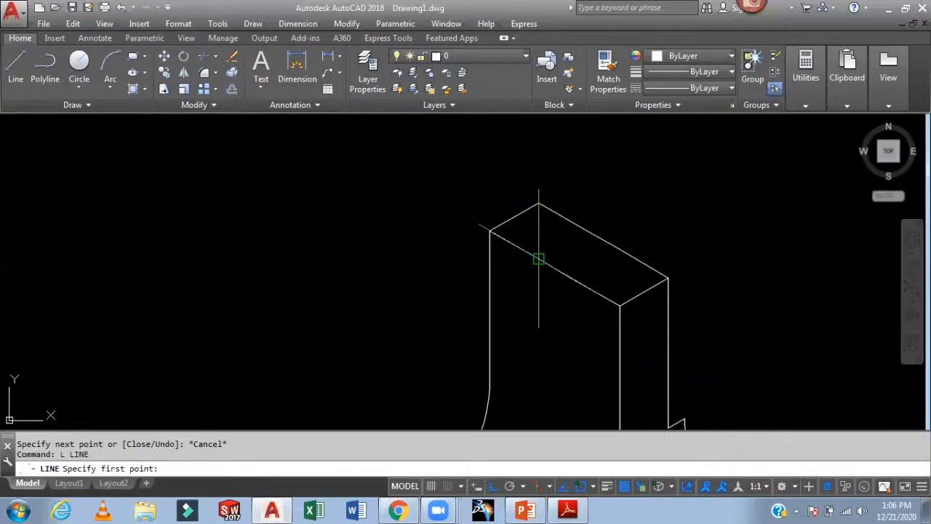
{"action": "left_click", "coordinate": [536, 260]}
{"action": "scroll", "coordinate": [565, 291], "scroll_direction": "up", "scroll_amount": 3}
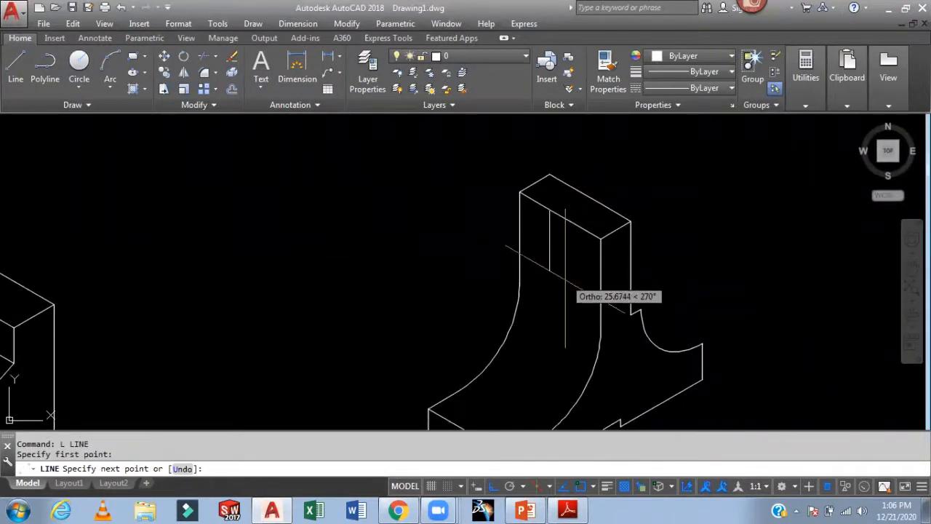
{"action": "key", "text": "Escape"}
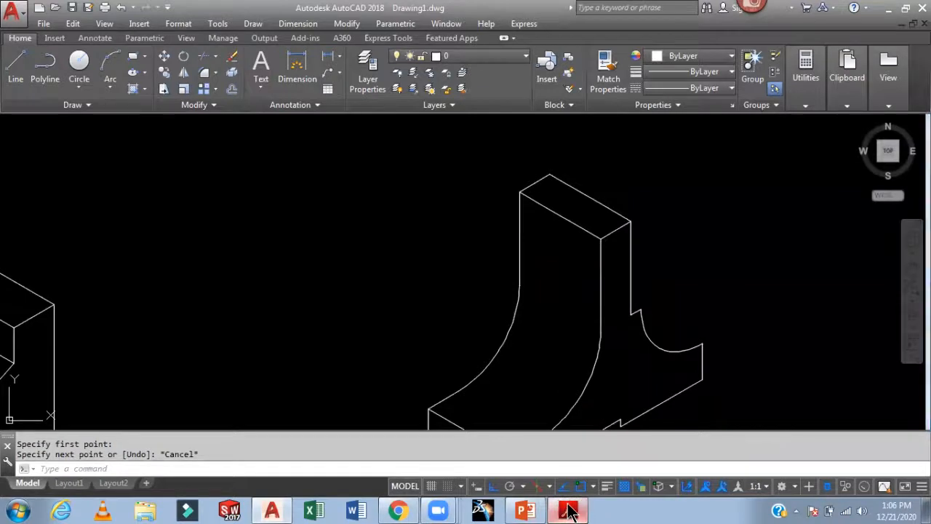
Step: Consult ISOMETRIC VIEW : 3 in the reference PDF and draw the slot outline on the upright's front face, 30 deep and 10 wide
{"action": "left_click", "coordinate": [567, 509]}
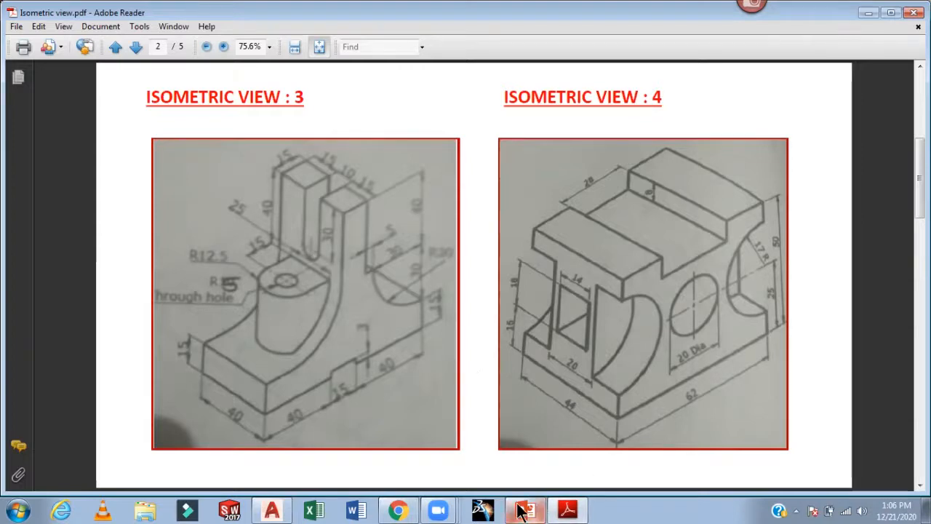
{"action": "left_click", "coordinate": [286, 509]}
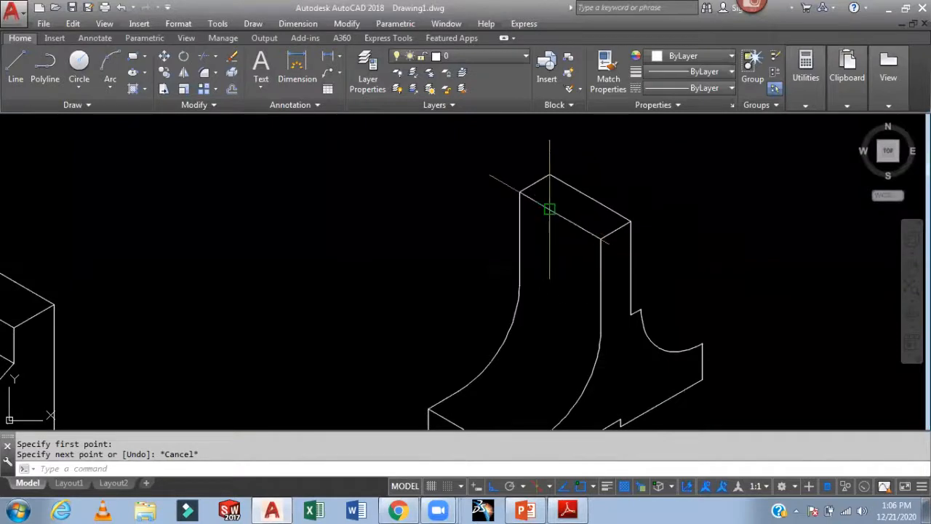
{"action": "type", "text": "L"}
{"action": "key", "text": "Return"}
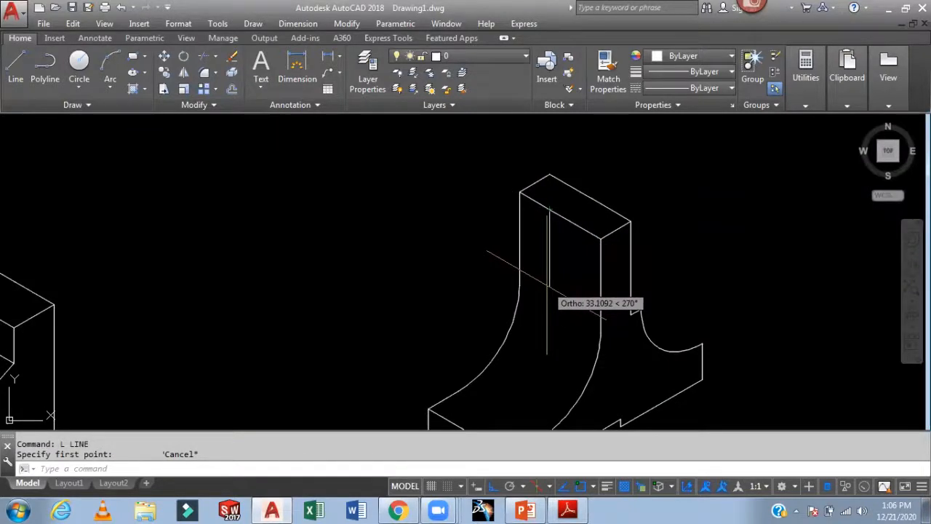
{"action": "left_click", "coordinate": [551, 288]}
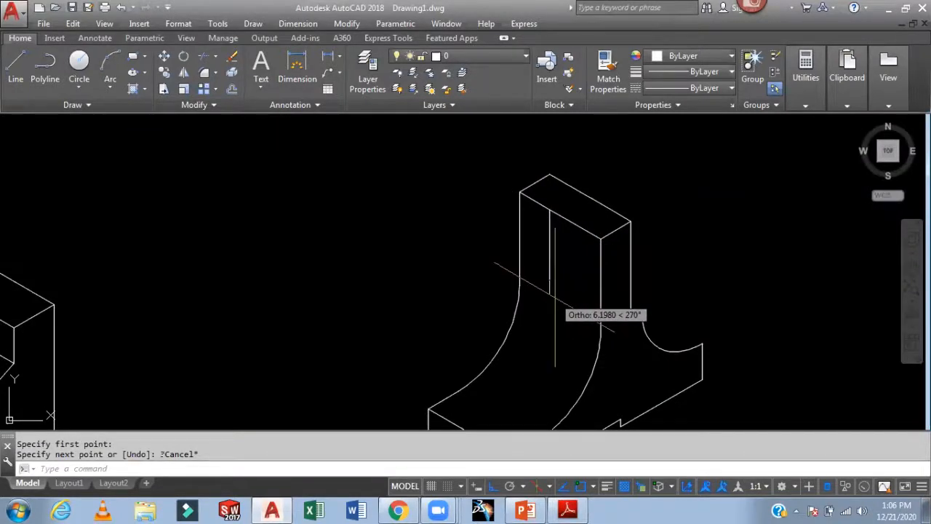
{"action": "type", "text": "30"}
{"action": "key", "text": "Return"}
{"action": "type", "text": "10"}
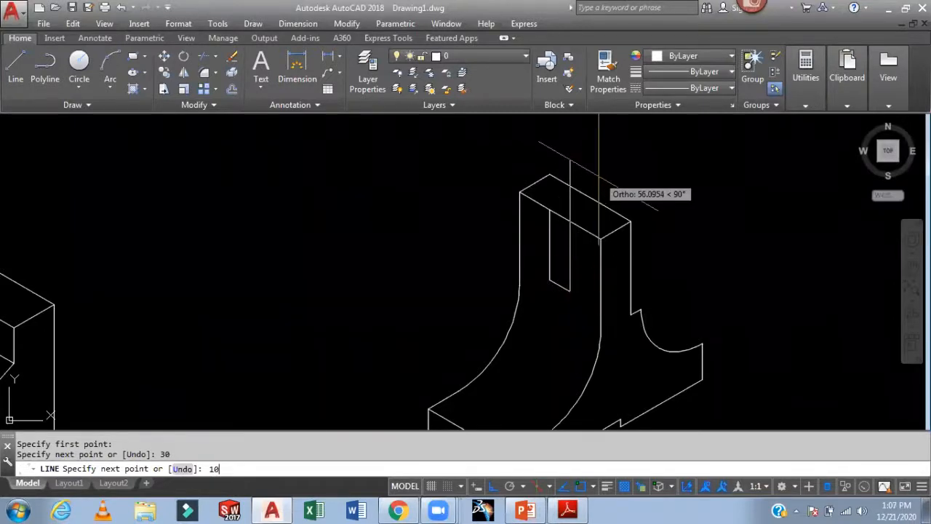
{"action": "key", "text": "Return"}
{"action": "type", "text": "30"}
{"action": "key", "text": "Return"}
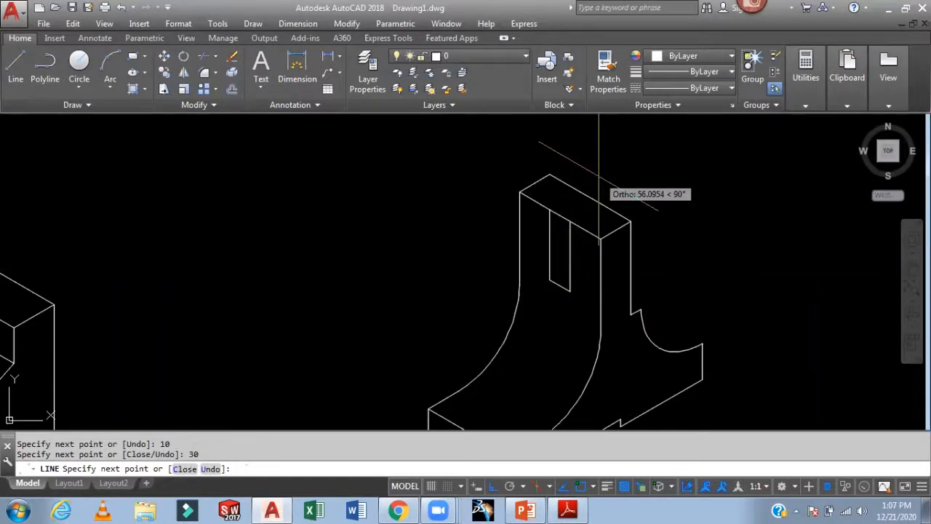
{"action": "key", "text": "Escape"}
Step: Draw a 30 unit vertical line downward from the first 15 unit division point on the upright's rear top edge
{"action": "scroll", "coordinate": [598, 182], "scroll_direction": "up", "scroll_amount": 4}
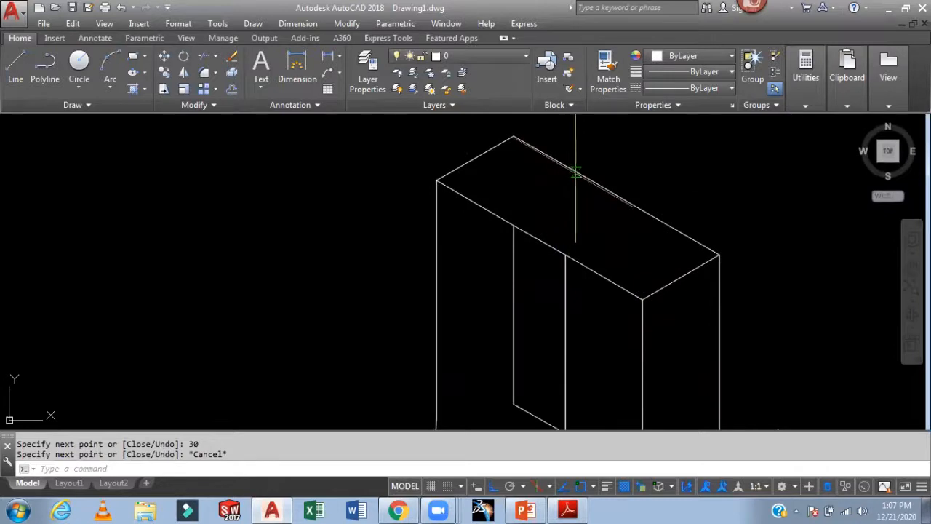
{"action": "key", "text": "Return"}
{"action": "left_click", "coordinate": [591, 180]}
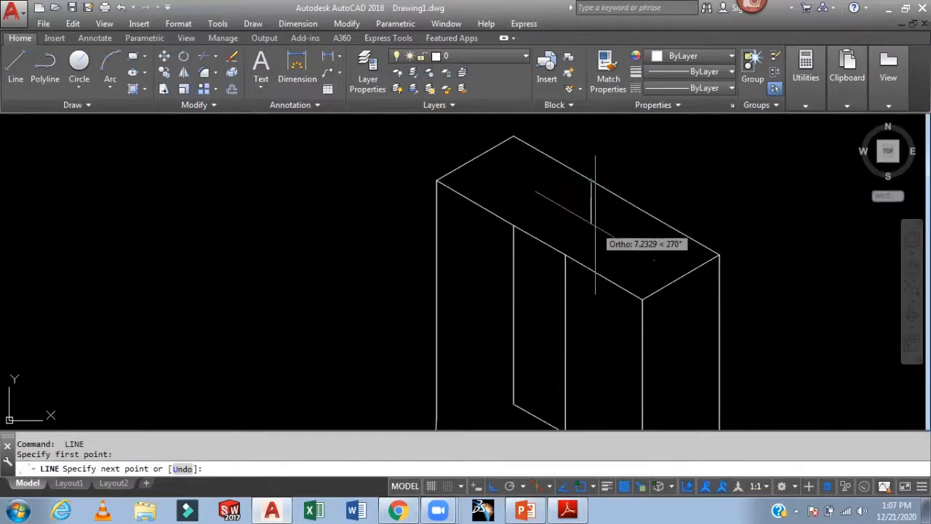
{"action": "type", "text": "30"}
{"action": "key", "text": "Return"}
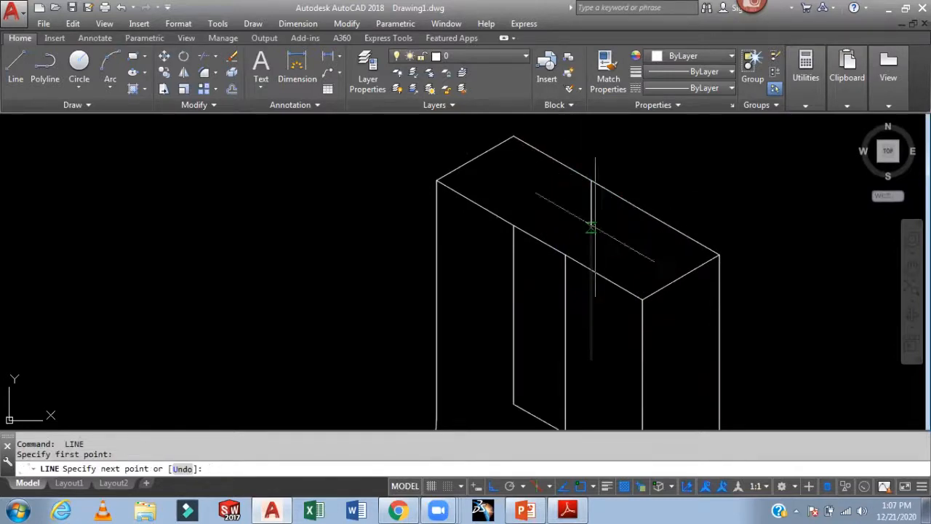
{"action": "key", "text": "Return"}
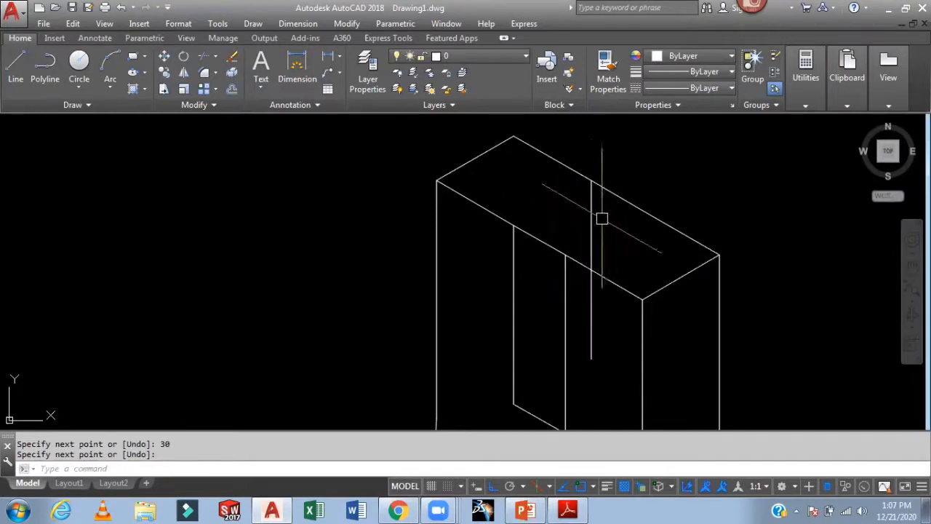
{"action": "key", "text": "Escape"}
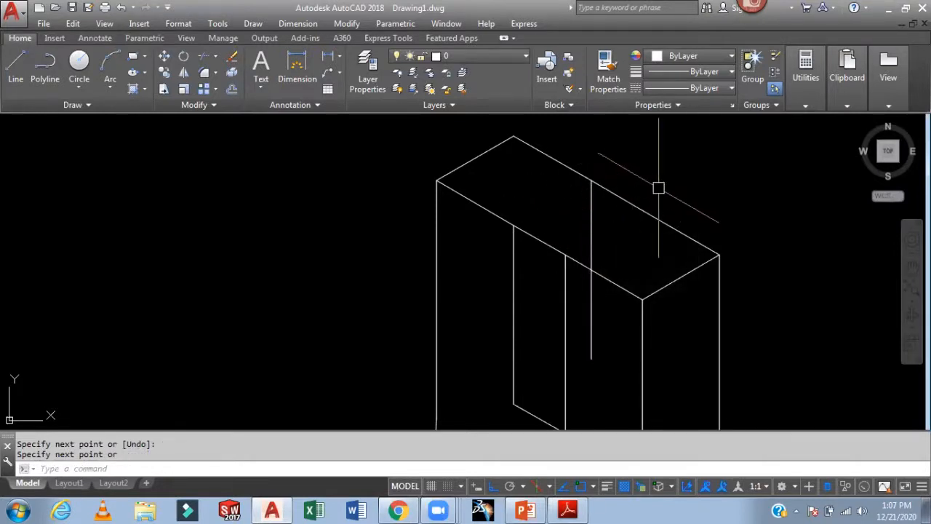
Step: Draw two lines across the upright's top face joining the slot's front corners to the matching division points on the rear edge
{"action": "type", "text": "l"}
{"action": "key", "text": "Return"}
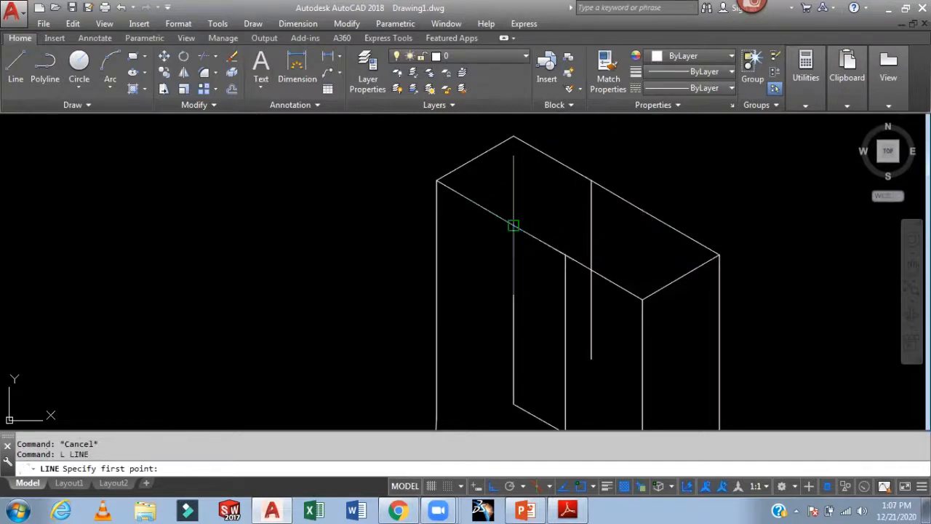
{"action": "left_click", "coordinate": [512, 222]}
{"action": "left_click", "coordinate": [589, 181]}
{"action": "key", "text": "Return"}
{"action": "key", "text": "Return"}
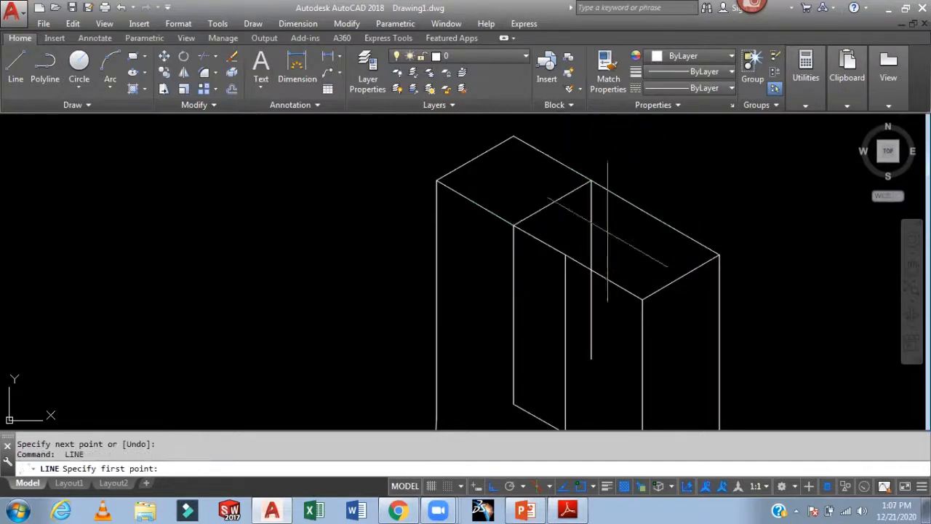
{"action": "left_click", "coordinate": [566, 254]}
{"action": "left_click", "coordinate": [642, 210]}
{"action": "key", "text": "Return"}
Step: Erase the 10 unit top edge segments spanning the slot and remove the hidden part of the rear vertical line behind the near prong
{"action": "left_click", "coordinate": [538, 240]}
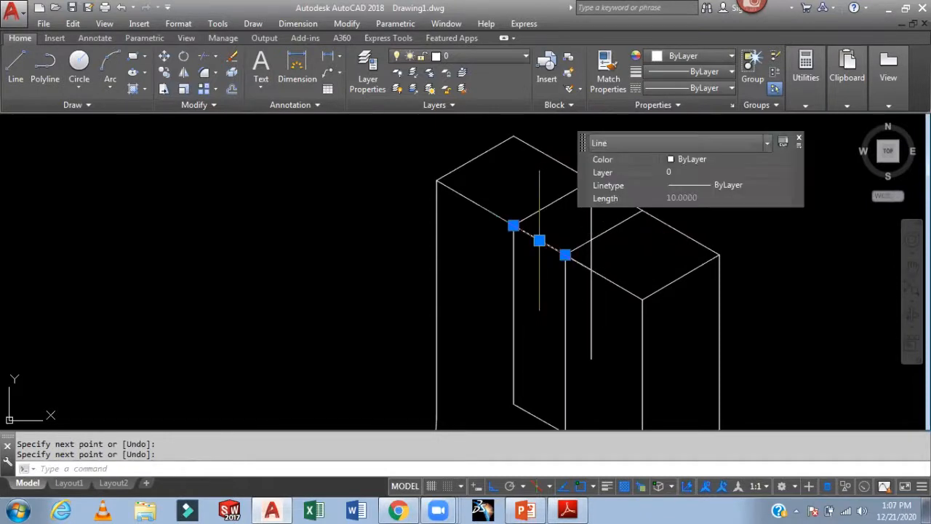
{"action": "key", "text": "Delete"}
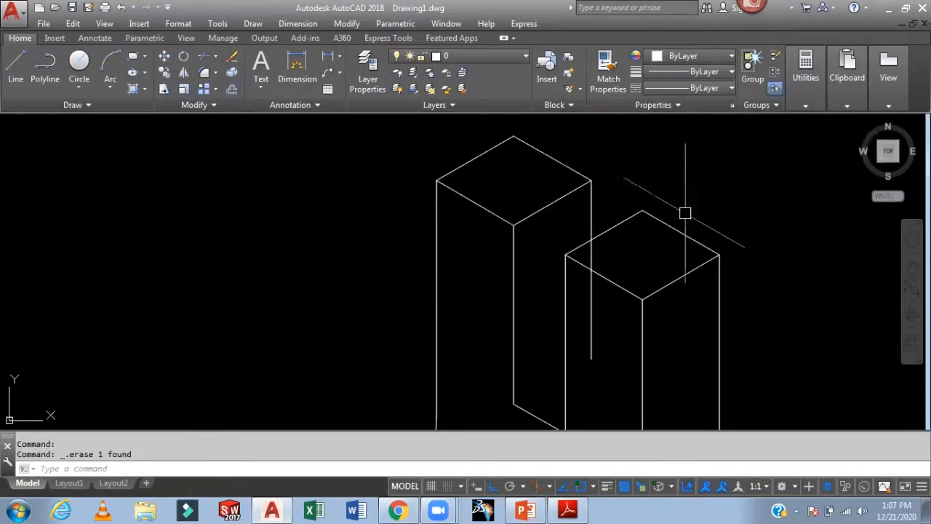
{"action": "type", "text": "tr"}
{"action": "key", "text": "Return"}
{"action": "key", "text": "Return"}
{"action": "left_click", "coordinate": [594, 260]}
{"action": "key", "text": "Escape"}
{"action": "left_click", "coordinate": [591, 316]}
{"action": "key", "text": "Delete"}
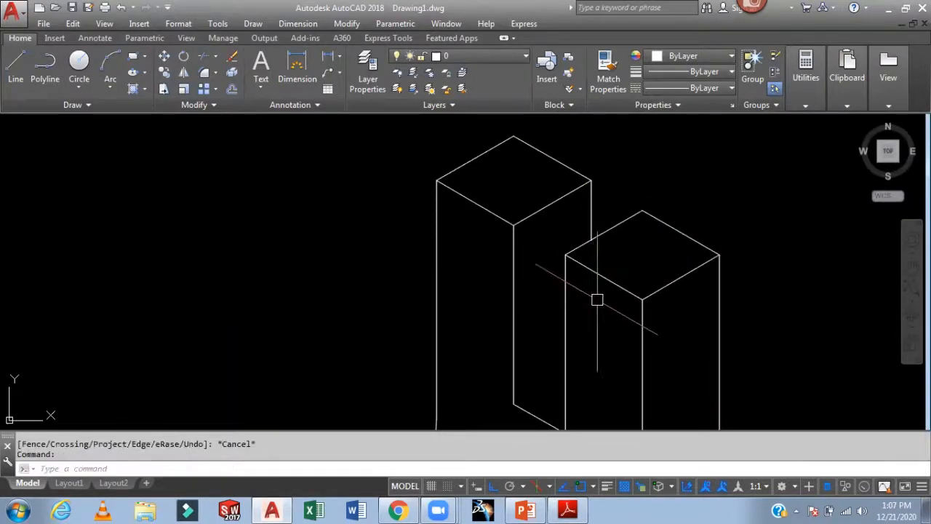
Step: Try a radius 10 isocircle centred on the midpoint of the slot's bottom edge, and erase it
{"action": "scroll", "coordinate": [599, 284], "scroll_direction": "down", "scroll_amount": 3}
{"action": "scroll", "coordinate": [572, 269], "scroll_direction": "up", "scroll_amount": 4}
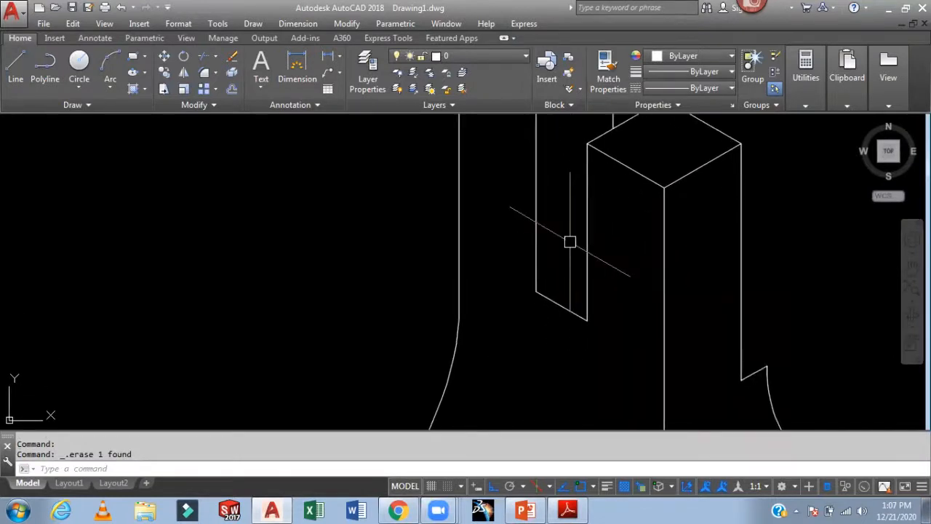
{"action": "type", "text": "EL"}
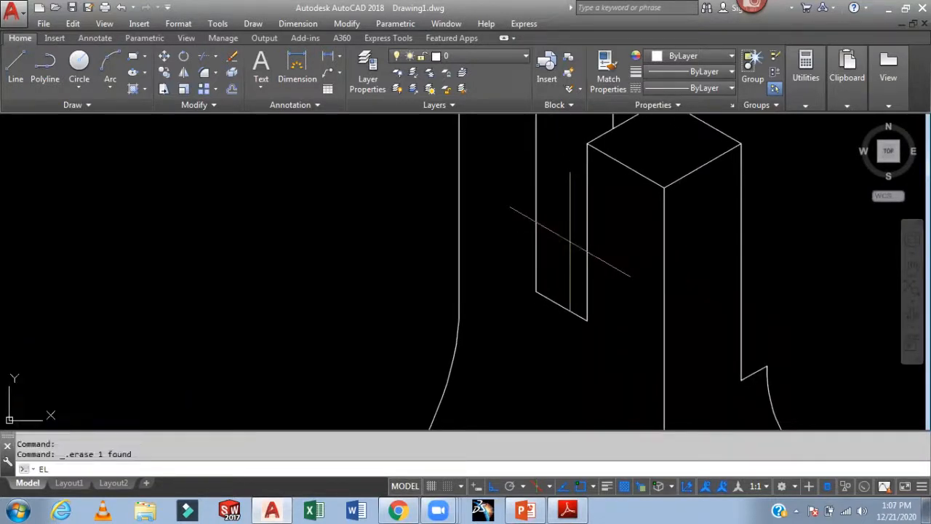
{"action": "key", "text": "Return"}
{"action": "type", "text": "I"}
{"action": "key", "text": "Return"}
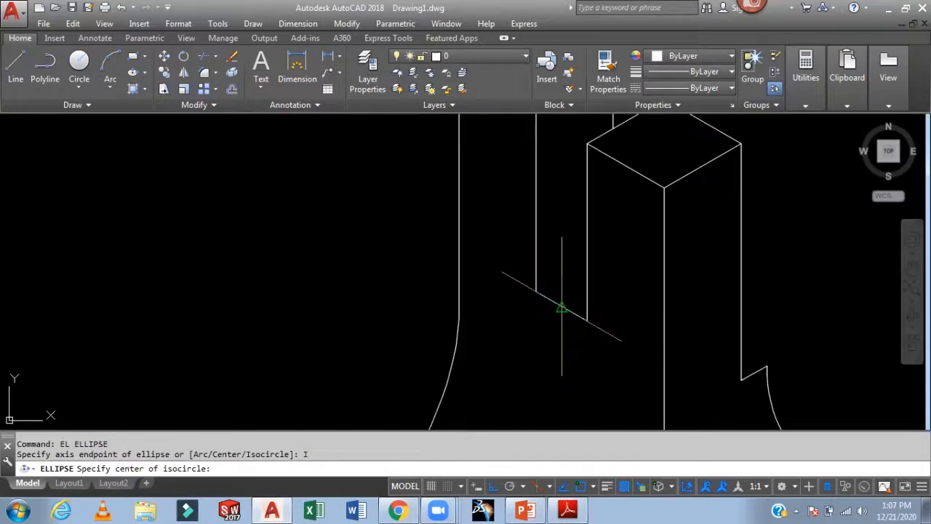
{"action": "left_click", "coordinate": [562, 307]}
{"action": "type", "text": "10"}
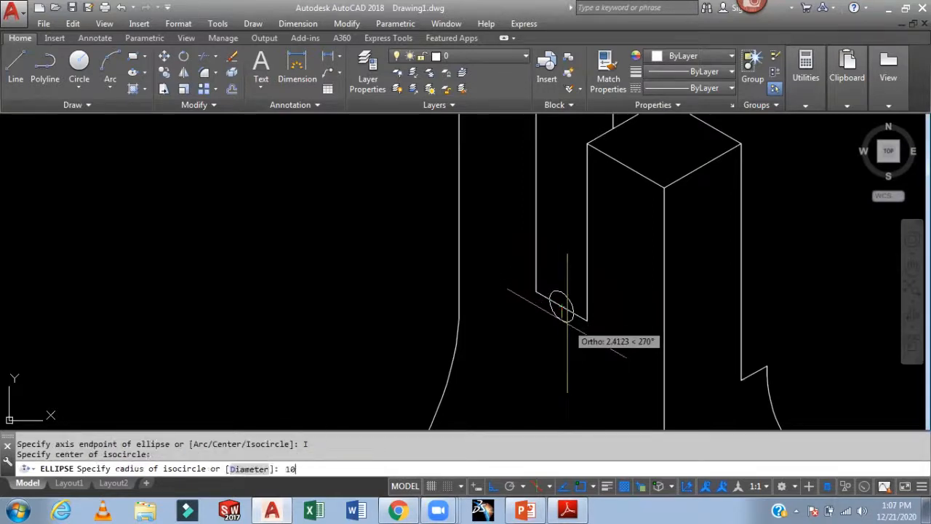
{"action": "key", "text": "Return"}
{"action": "left_click", "coordinate": [612, 333]}
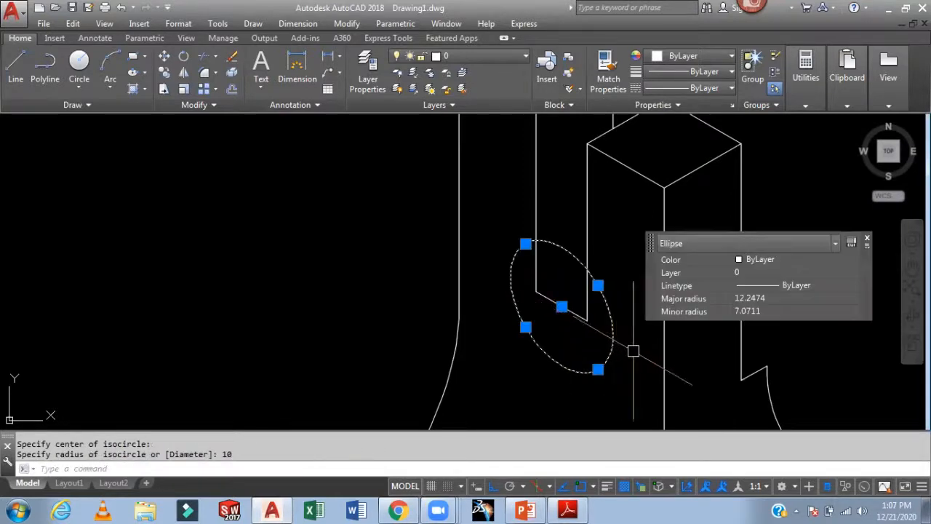
{"action": "key", "text": "Delete"}
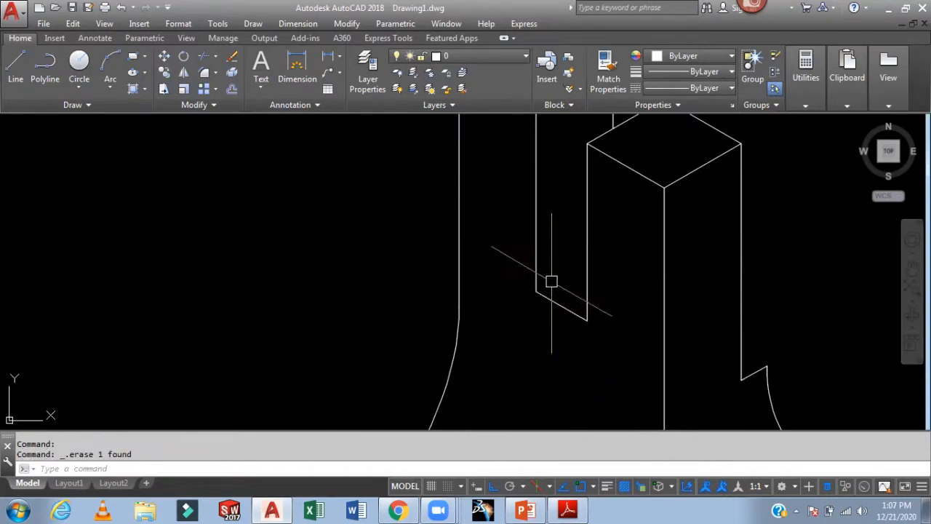
Step: Draw an isocircle of radius 5 centred on the midpoint of the slot's bottom edge
{"action": "type", "text": "EL"}
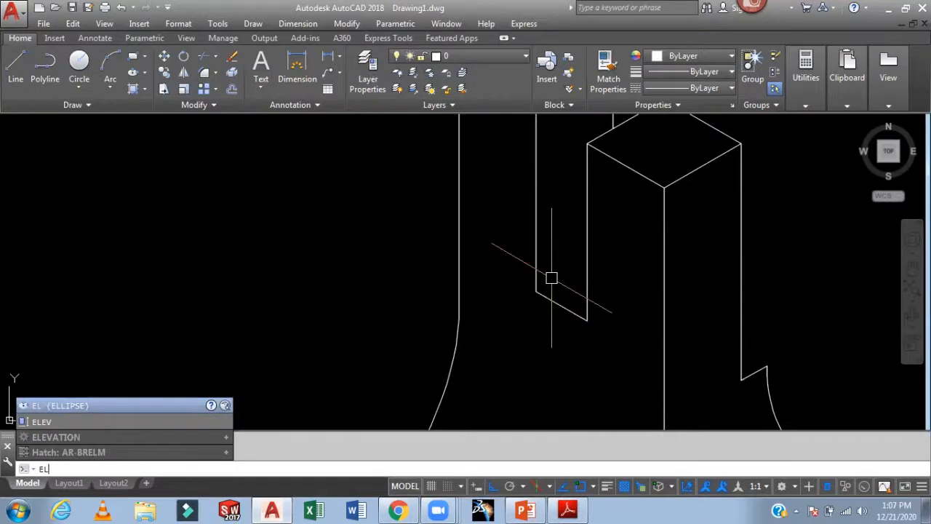
{"action": "key", "text": "Return"}
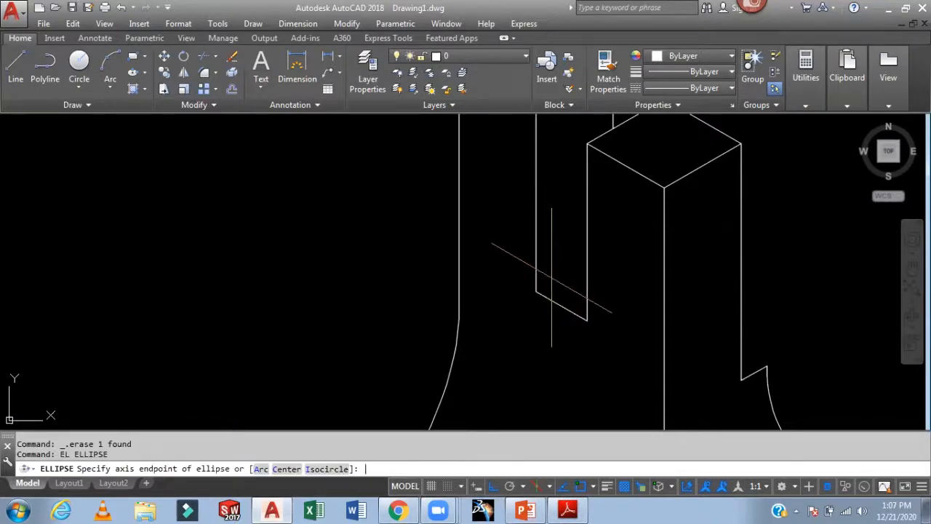
{"action": "type", "text": "I"}
{"action": "key", "text": "Return"}
{"action": "left_click", "coordinate": [559, 307]}
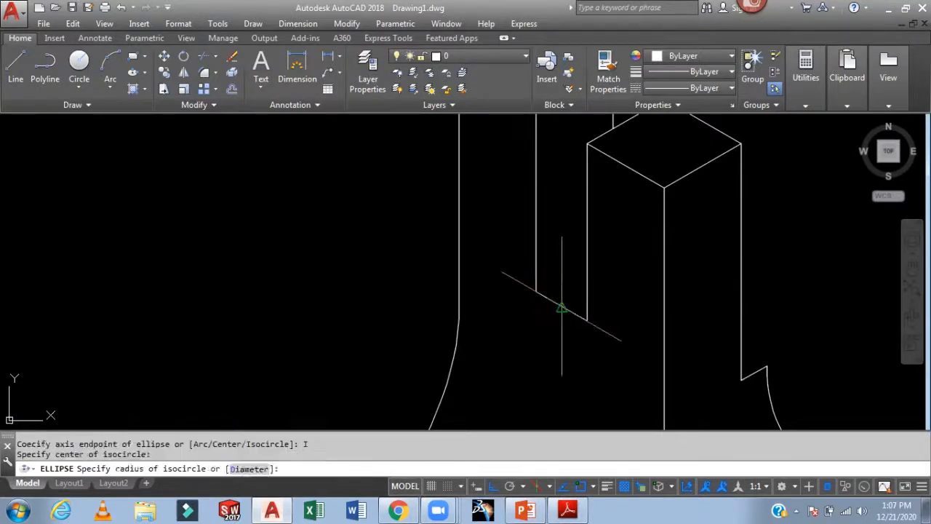
{"action": "type", "text": "5"}
{"action": "key", "text": "Return"}
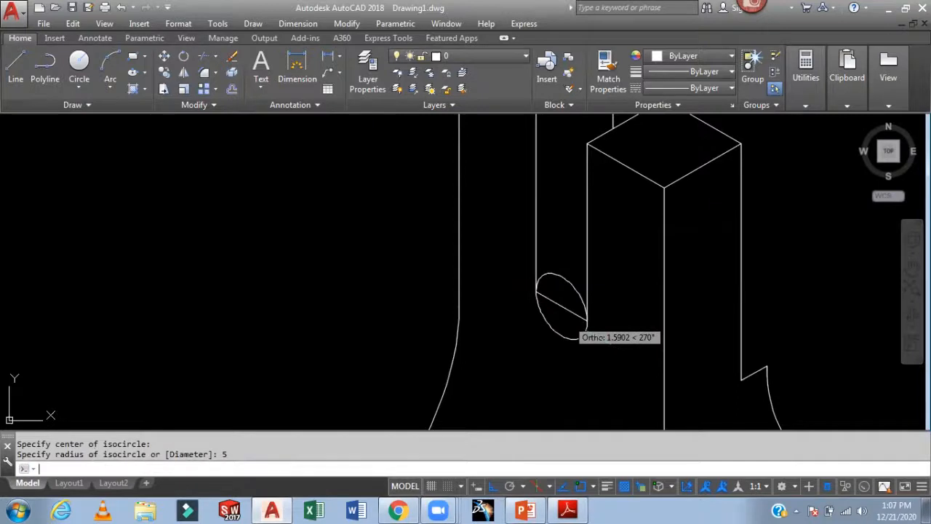
Step: Round the slot's bottom by trimming the upper half of the isocircle and erasing the straight bottom edge
{"action": "type", "text": "tr"}
{"action": "key", "text": "Return"}
{"action": "key", "text": "Return"}
{"action": "left_click", "coordinate": [565, 270]}
{"action": "key", "text": "Escape"}
{"action": "left_click", "coordinate": [558, 300]}
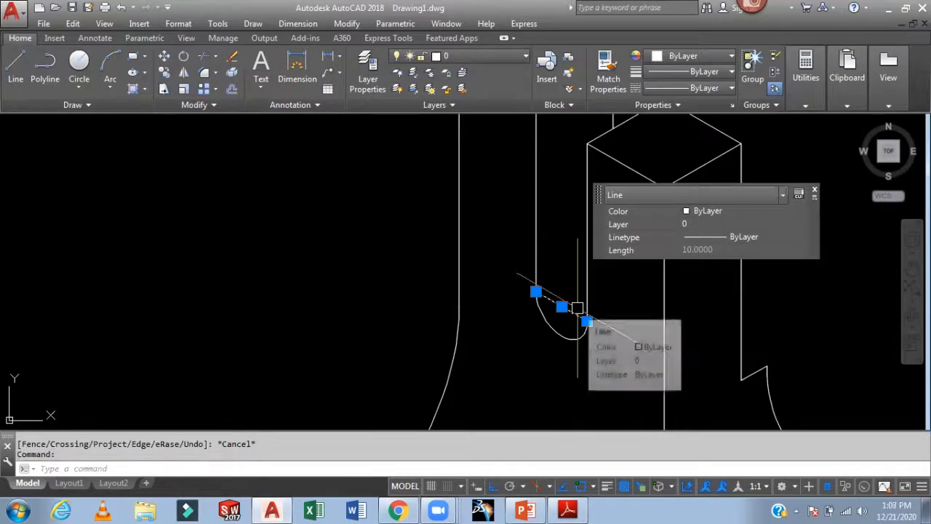
{"action": "key", "text": "Delete"}
{"action": "scroll", "coordinate": [588, 308], "scroll_direction": "down", "scroll_amount": 3}
{"action": "middle_click_drag", "start_coordinate": [707, 257], "coordinate": [686, 183]}
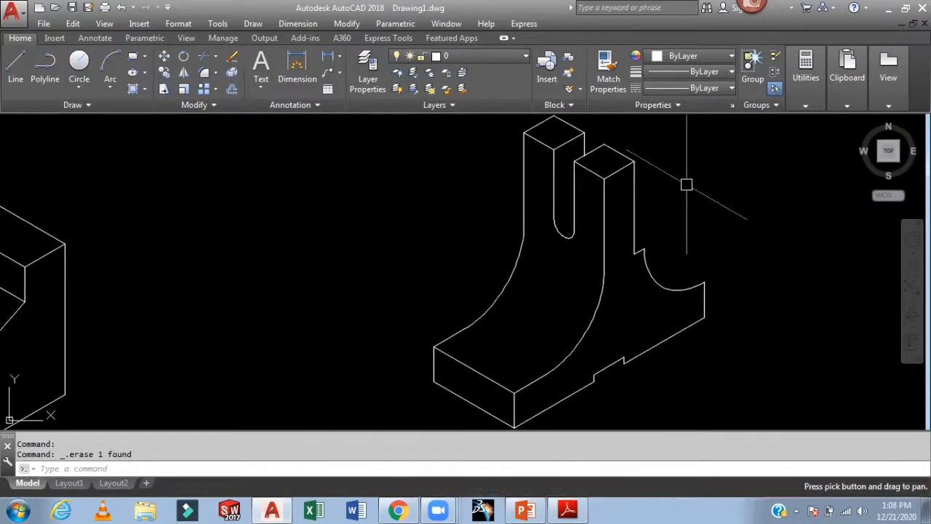
Step: Check Isometric View 3 in Adobe Reader, and back in AutoCAD draw lines from the slot arc's centre, 10 down and 12.5 toward the back left
{"action": "left_click", "coordinate": [568, 510]}
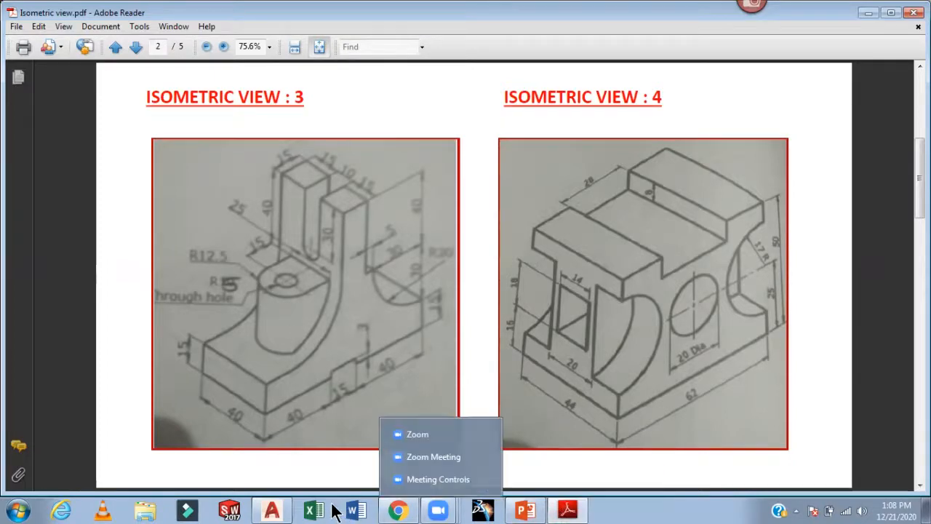
{"action": "left_click", "coordinate": [270, 509]}
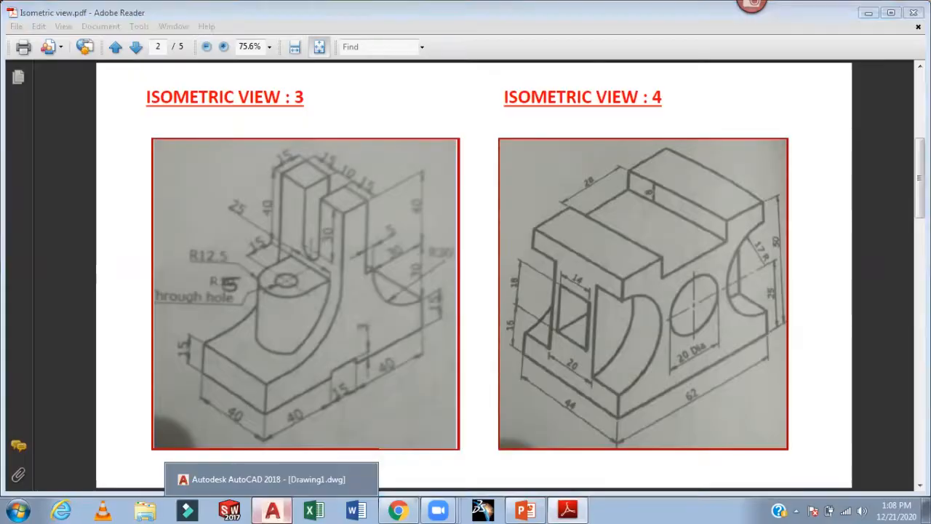
{"action": "type", "text": "l"}
{"action": "key", "text": "Return"}
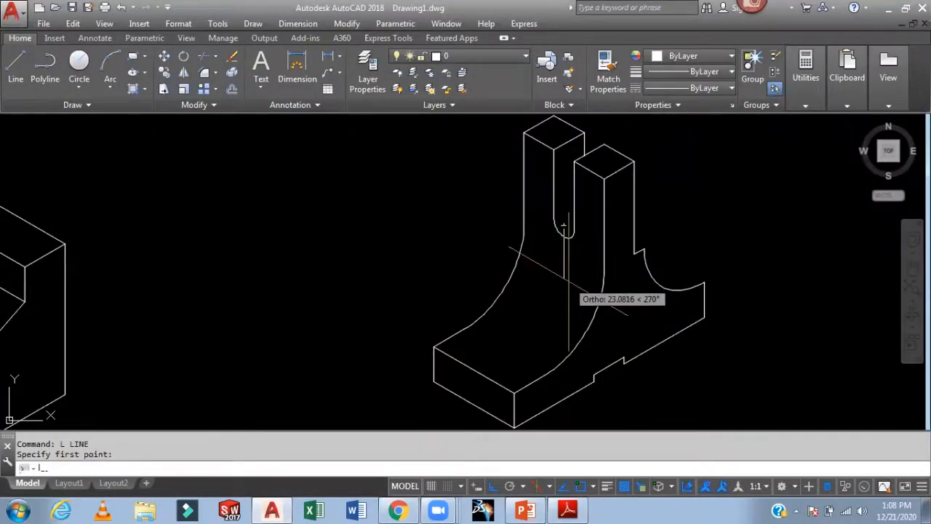
{"action": "left_click", "coordinate": [563, 226]}
{"action": "type", "text": "10"}
{"action": "key", "text": "Return"}
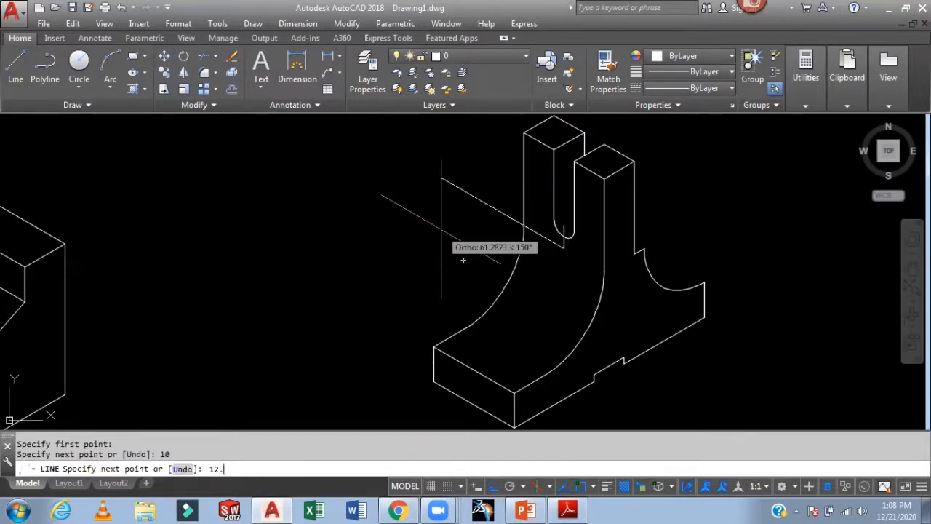
{"action": "key", "text": "Return"}
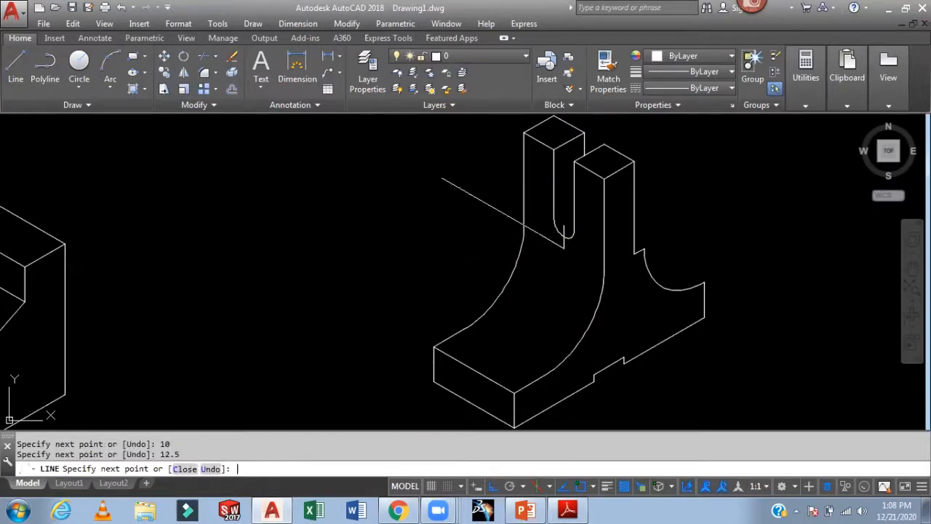
Step: Continue the lines in the top isoplane with segments of 15, 25, 15 and 12.5 to close the boss's rectangular outline
{"action": "key", "text": "F5"}
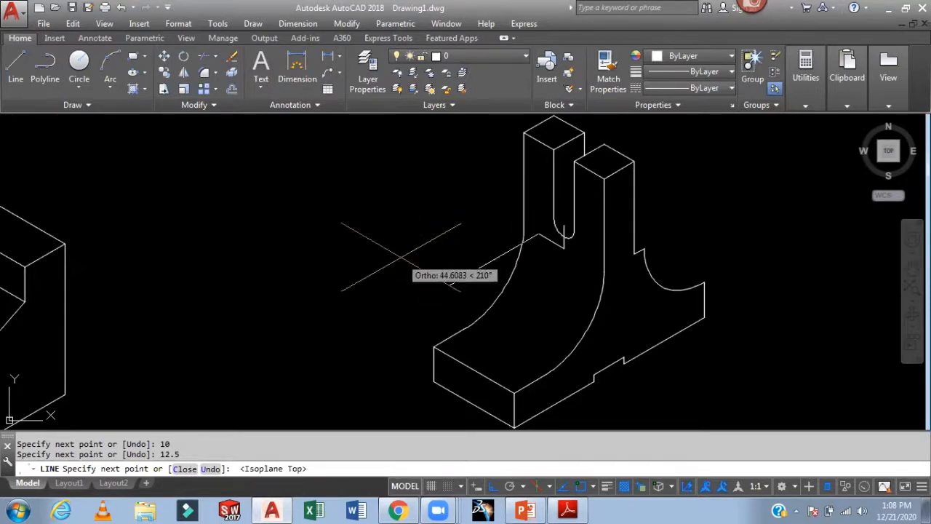
{"action": "key", "text": "Return"}
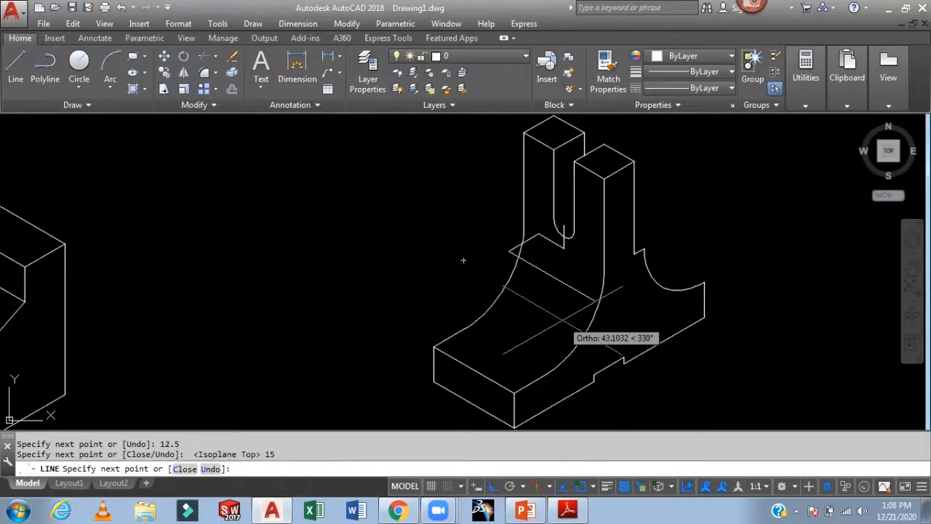
{"action": "type", "text": "25"}
{"action": "key", "text": "Return"}
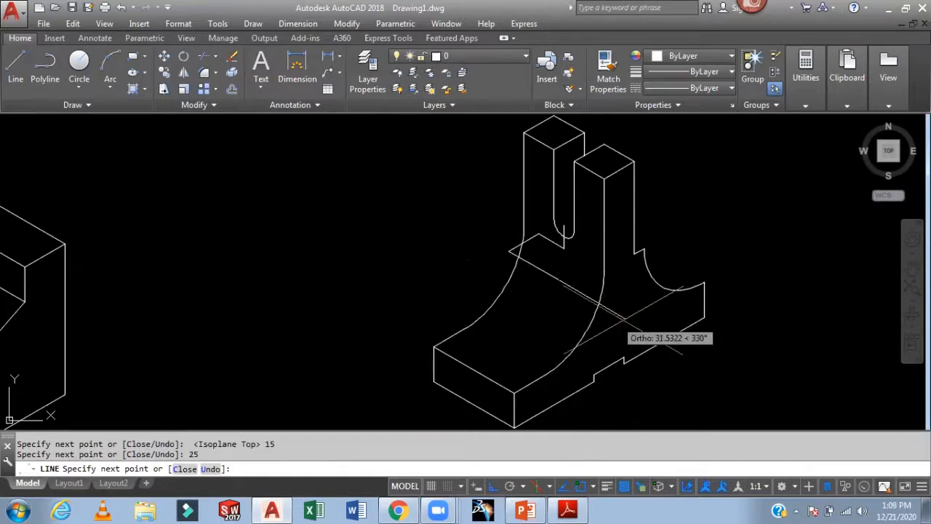
{"action": "type", "text": "15"}
{"action": "key", "text": "Return"}
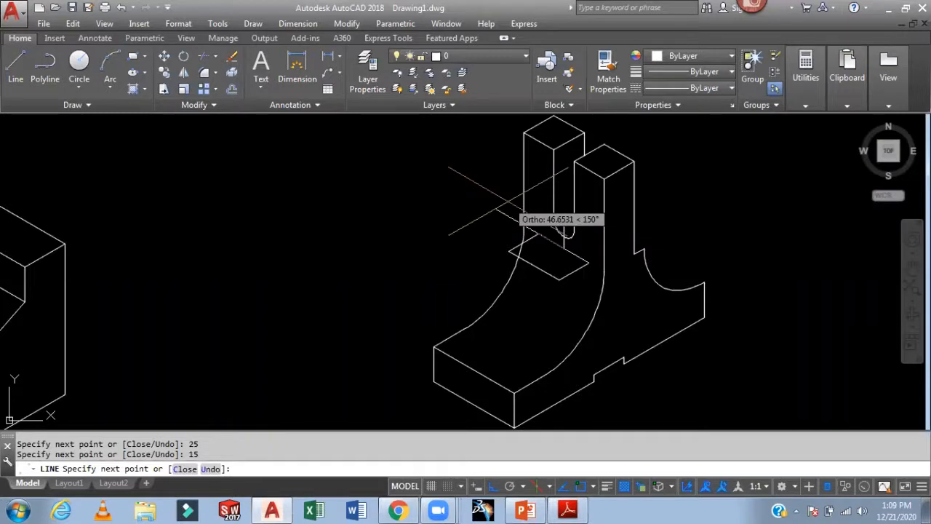
{"action": "key", "text": "Return"}
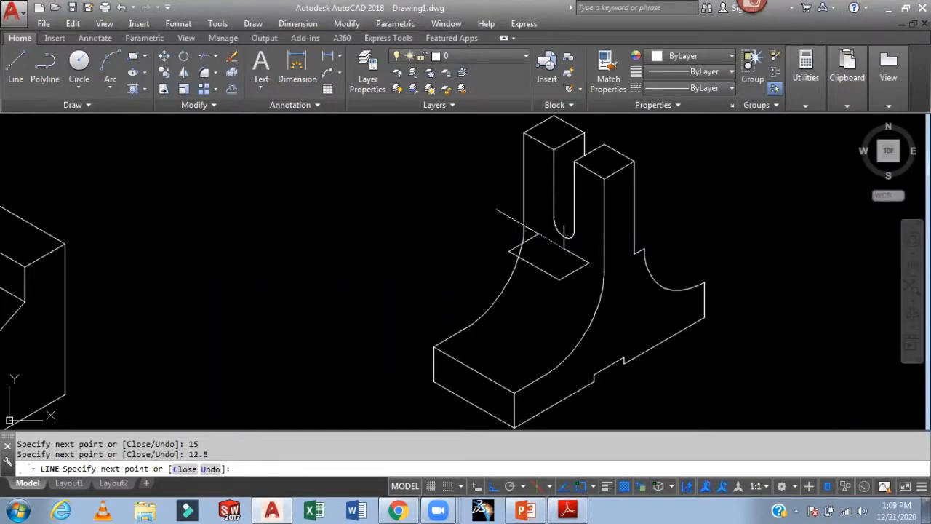
{"action": "key", "text": "Escape"}
Step: Draw an isocircle of radius 12.5 centred on the midpoint of the outline's 25-long outer edge
{"action": "scroll", "coordinate": [561, 196], "scroll_direction": "up", "scroll_amount": 4}
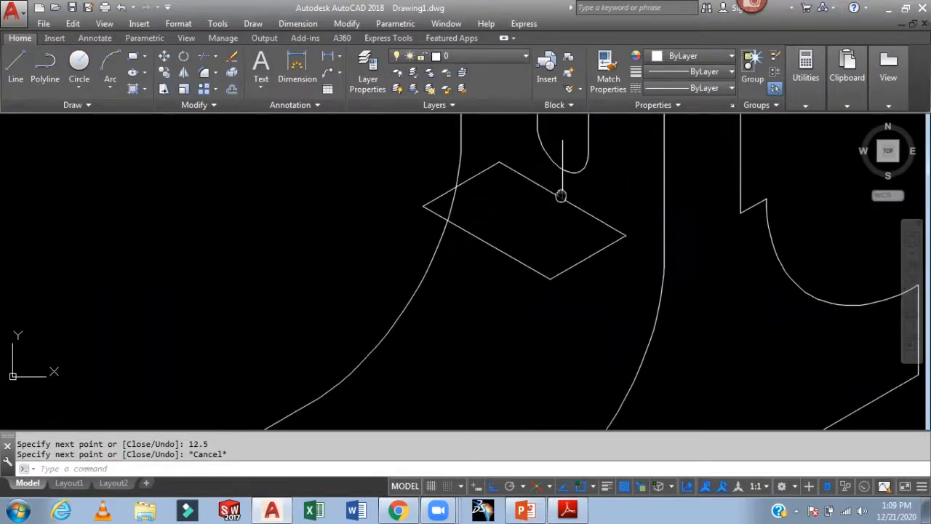
{"action": "type", "text": "el"}
{"action": "key", "text": "Return"}
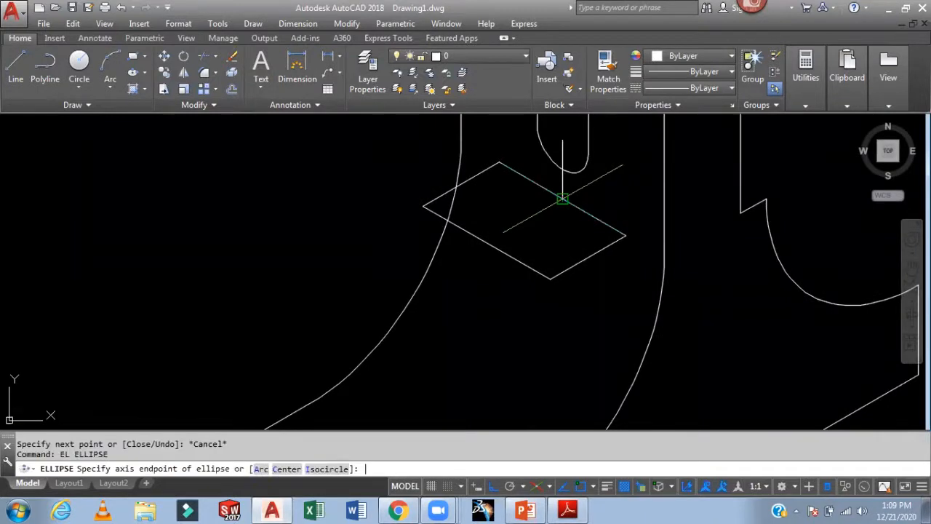
{"action": "key", "text": "Return"}
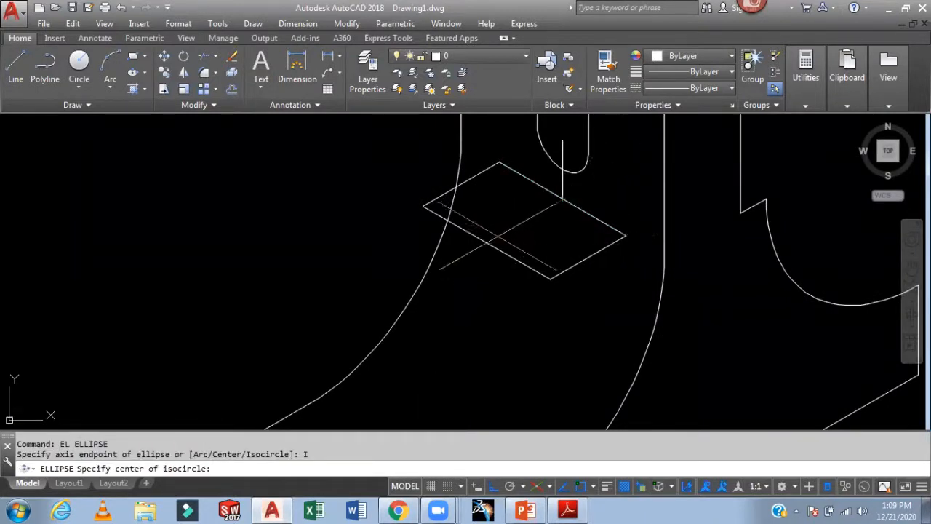
{"action": "left_click", "coordinate": [485, 242]}
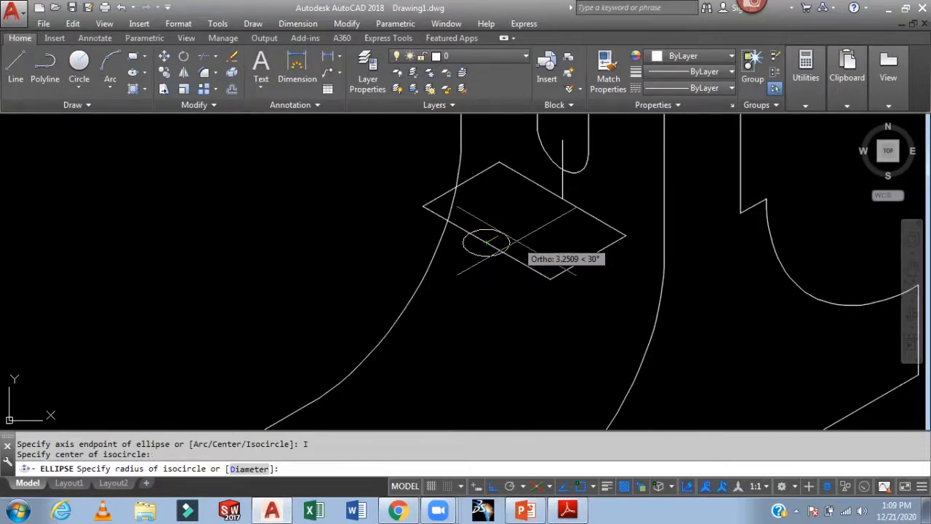
{"action": "type", "text": "12.5"}
{"action": "key", "text": "Return"}
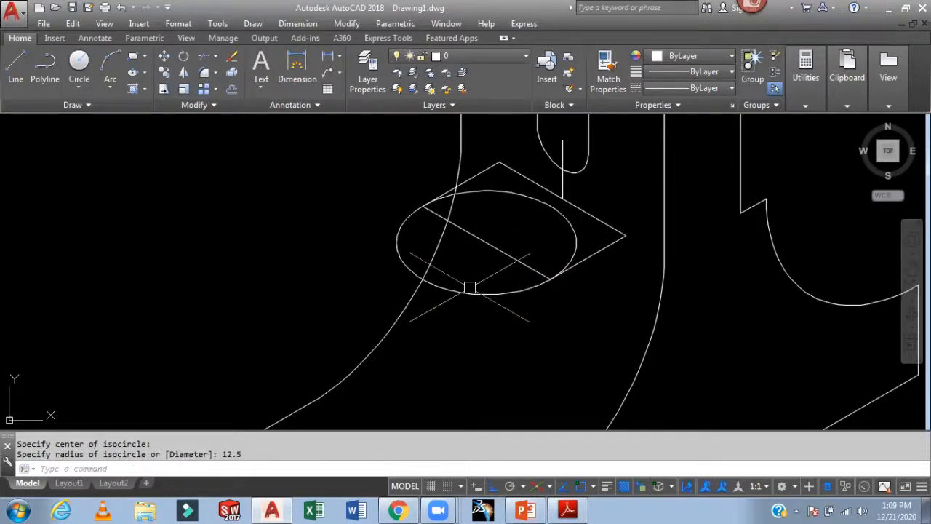
Step: Trim away the isocircle's inner half and the parts of the body's curved edge that cross the boss outline
{"action": "key", "text": "Escape"}
{"action": "type", "text": "tr"}
{"action": "key", "text": "Return"}
{"action": "key", "text": "Return"}
{"action": "scroll", "coordinate": [447, 210], "scroll_direction": "up", "scroll_amount": 4}
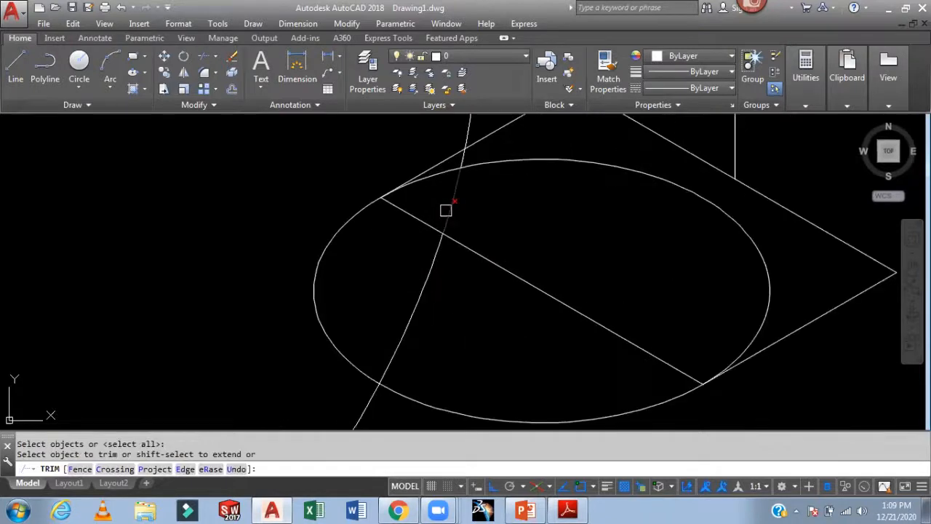
{"action": "left_click", "coordinate": [480, 166]}
{"action": "scroll", "coordinate": [553, 185], "scroll_direction": "down", "scroll_amount": 4}
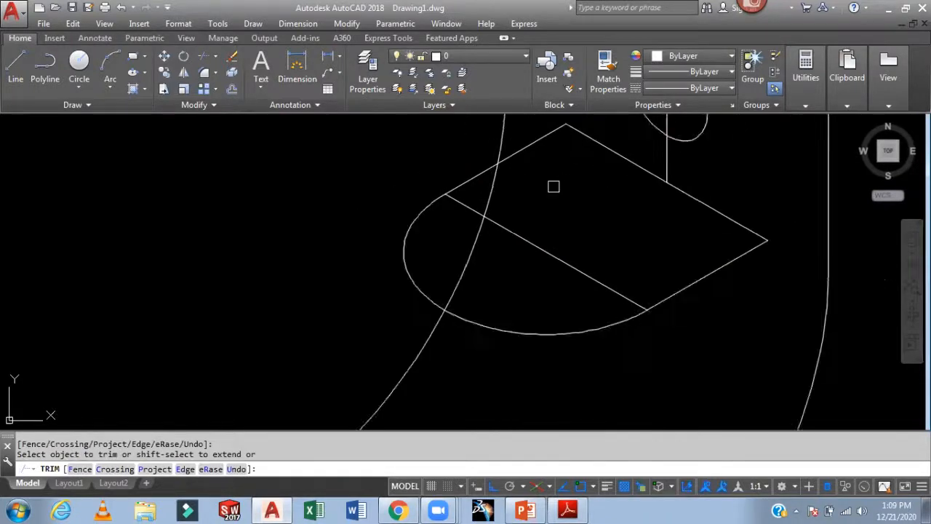
{"action": "left_click", "coordinate": [518, 192]}
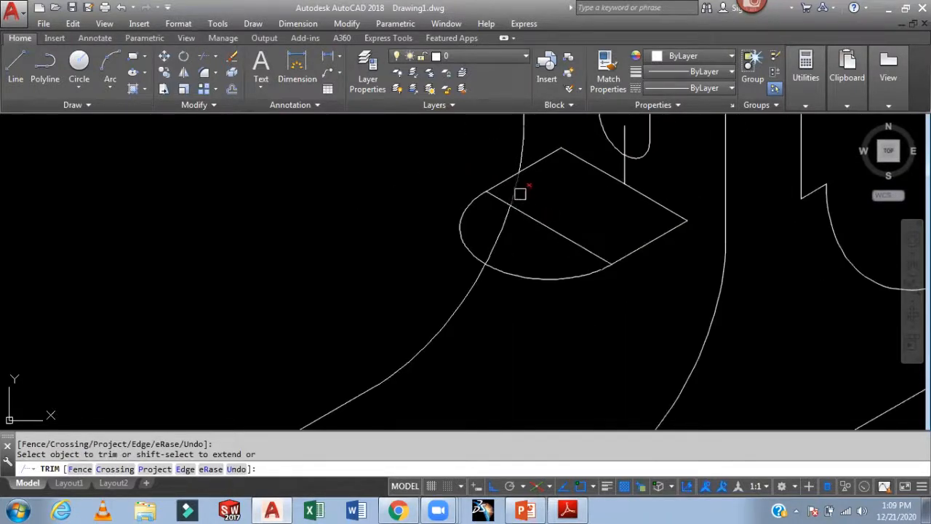
{"action": "left_click", "coordinate": [506, 226]}
{"action": "key", "text": "Escape"}
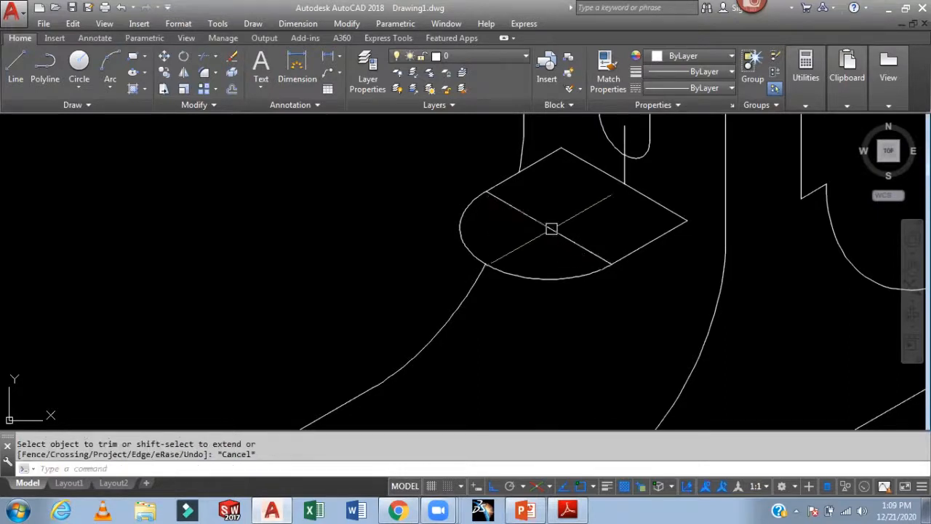
Step: Draw the through hole as a radius 5 isocircle concentric with the boss's rounded end
{"action": "type", "text": "EL"}
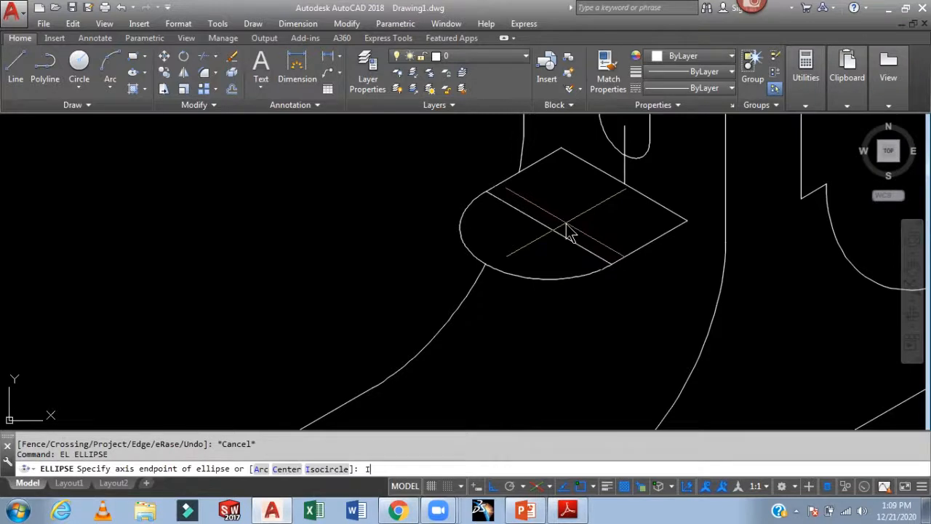
{"action": "key", "text": "Return"}
{"action": "left_click", "coordinate": [548, 228]}
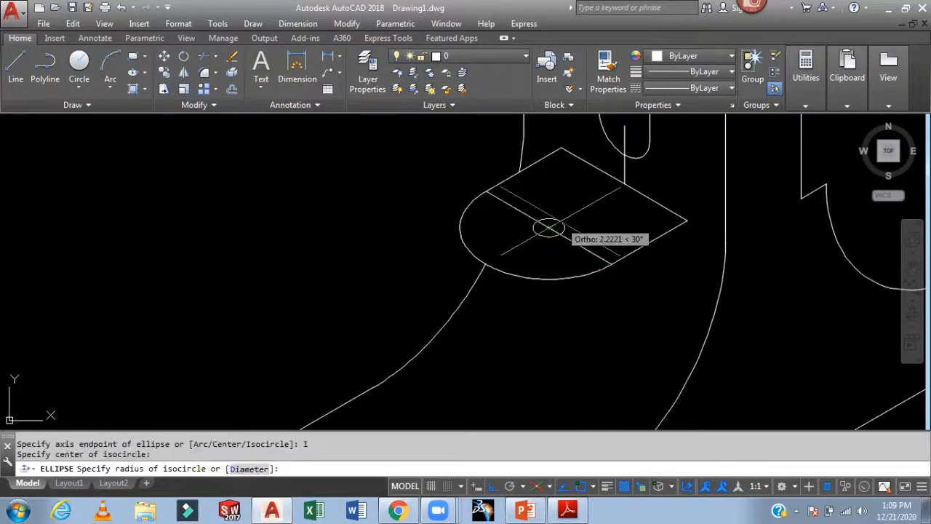
{"action": "type", "text": "5"}
{"action": "key", "text": "Return"}
Step: Erase the straight line crossing the through hole and the short vertical construction line below the slot
{"action": "scroll", "coordinate": [593, 251], "scroll_direction": "up", "scroll_amount": 3}
{"action": "left_click", "coordinate": [590, 252]}
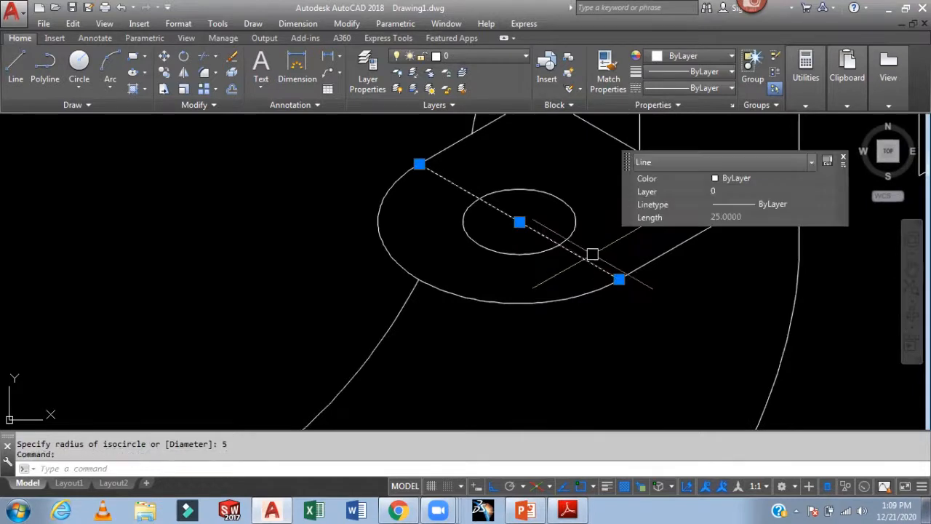
{"action": "key", "text": "Delete"}
{"action": "scroll", "coordinate": [592, 245], "scroll_direction": "down", "scroll_amount": 3}
{"action": "scroll", "coordinate": [725, 259], "scroll_direction": "down", "scroll_amount": 2}
{"action": "mouse_move", "coordinate": [726, 259]}
{"action": "middle_mouse_down"}
{"action": "mouse_move", "coordinate": [633, 255]}
{"action": "mouse_move", "coordinate": [658, 284]}
{"action": "middle_mouse_up"}
{"action": "scroll", "coordinate": [587, 234], "scroll_direction": "up", "scroll_amount": 4}
{"action": "left_click", "coordinate": [586, 235]}
{"action": "key", "text": "Escape"}
{"action": "scroll", "coordinate": [650, 240], "scroll_direction": "down", "scroll_amount": 3}
{"action": "mouse_move", "coordinate": [597, 328]}
{"action": "middle_mouse_down"}
{"action": "mouse_move", "coordinate": [566, 284]}
{"action": "mouse_move", "coordinate": [539, 298]}
{"action": "middle_mouse_up"}
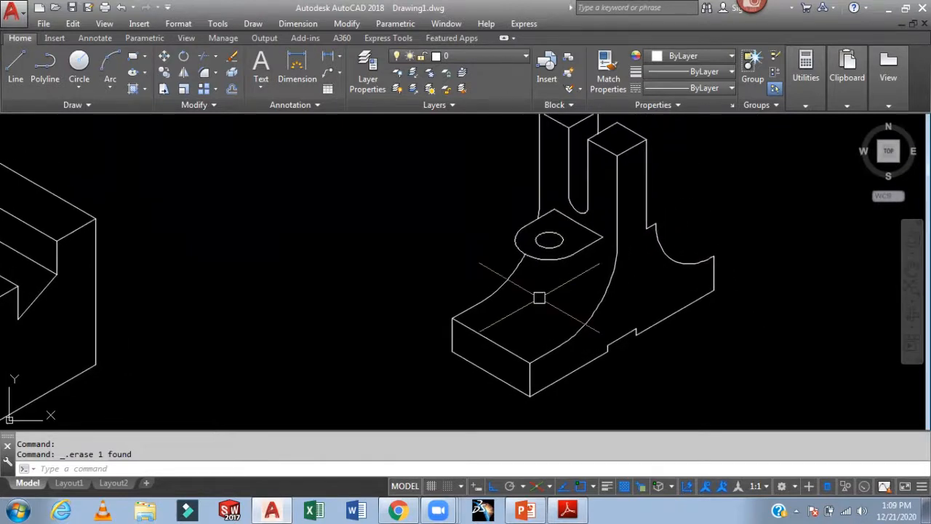
Step: Copy the boss's rounded end and its adjoining straight front edge 30 vertically downward
{"action": "type", "text": "O"}
{"action": "key", "text": "Return"}
{"action": "left_click", "coordinate": [539, 297]}
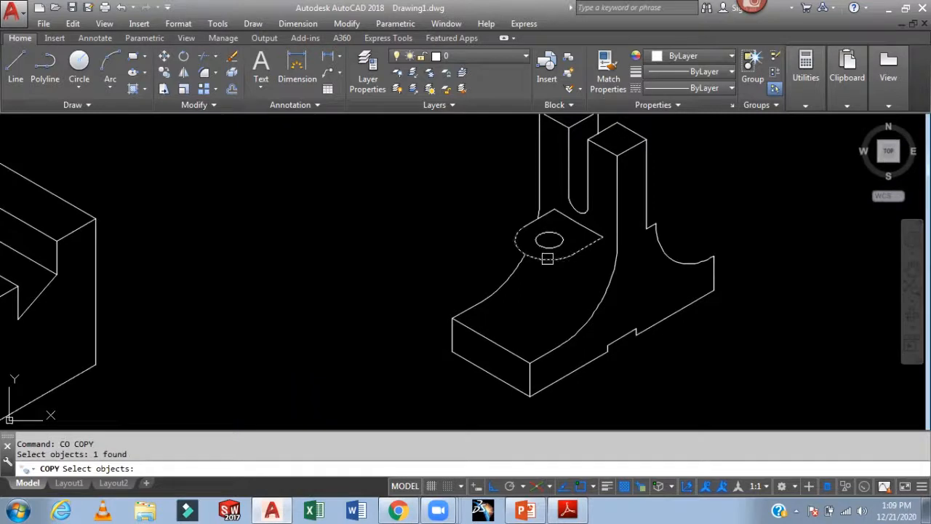
{"action": "left_click", "coordinate": [537, 237]}
{"action": "key", "text": "Return"}
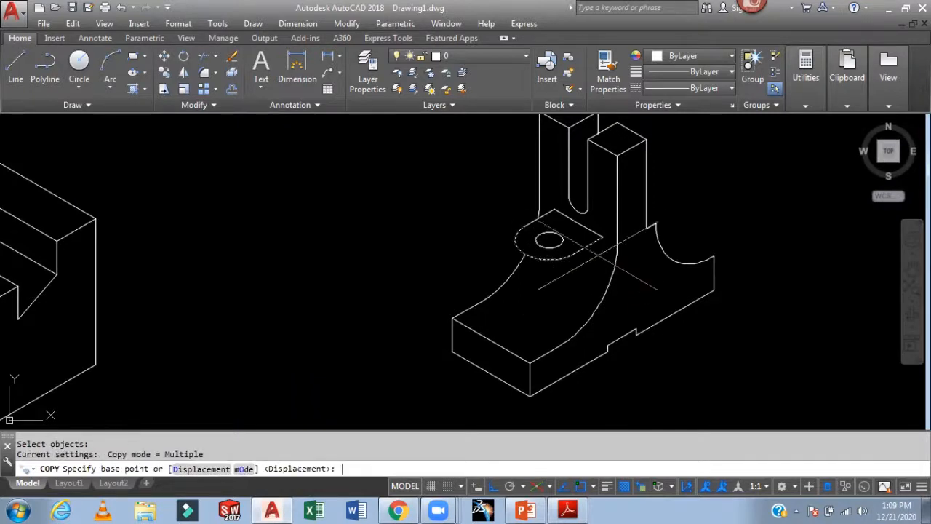
{"action": "left_click", "coordinate": [603, 236]}
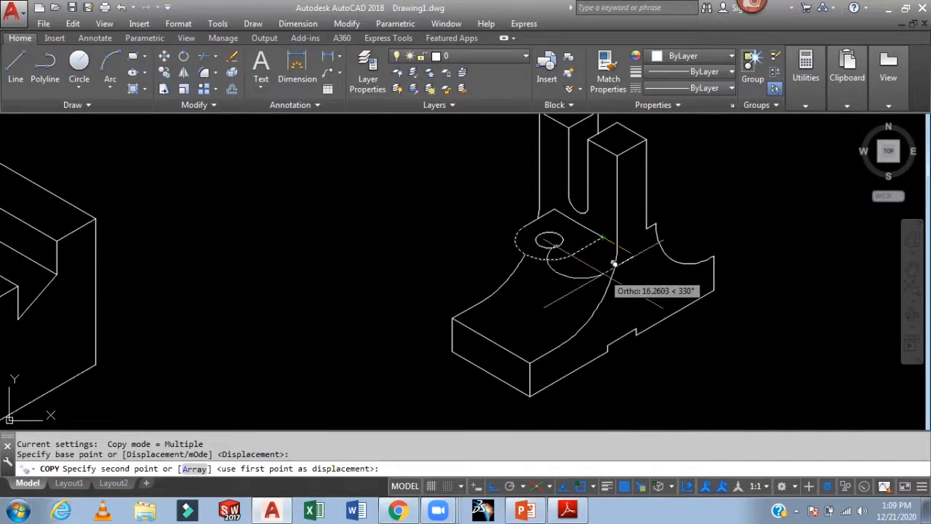
{"action": "key", "text": "F5"}
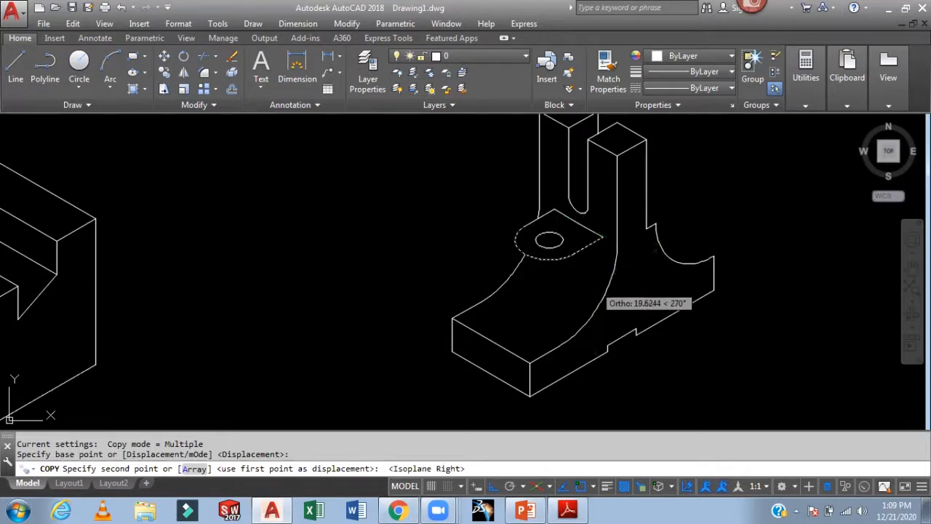
{"action": "scroll", "coordinate": [605, 276], "scroll_direction": "up", "scroll_amount": 2}
{"action": "key", "text": "Return"}
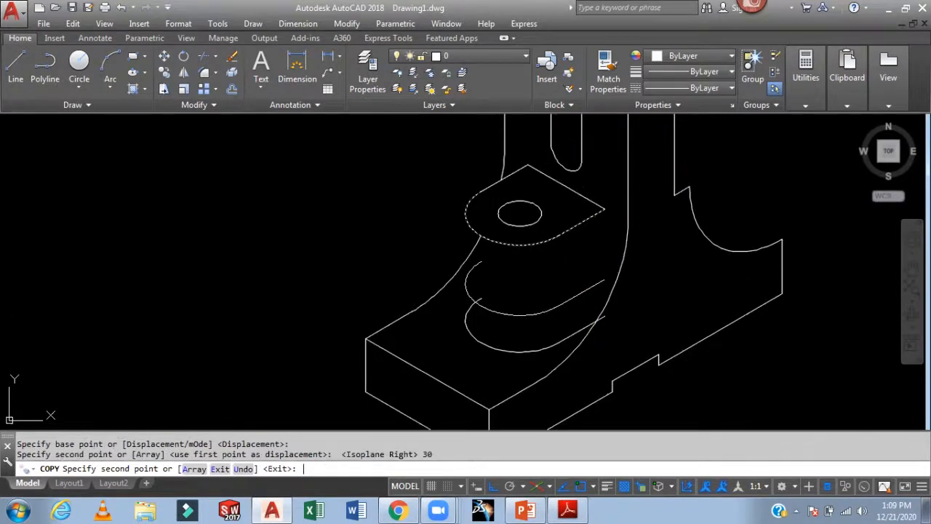
{"action": "key", "text": "Escape"}
{"action": "scroll", "coordinate": [574, 265], "scroll_direction": "down", "scroll_amount": 5}
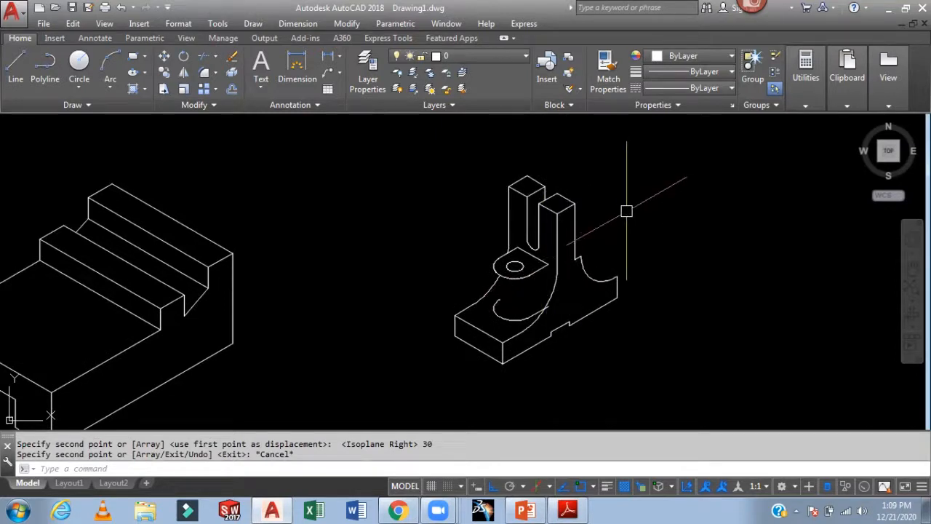
Step: Copy the body's curved front edge so that it starts at the boss's front inner corner
{"action": "scroll", "coordinate": [620, 240], "scroll_direction": "up", "scroll_amount": 2}
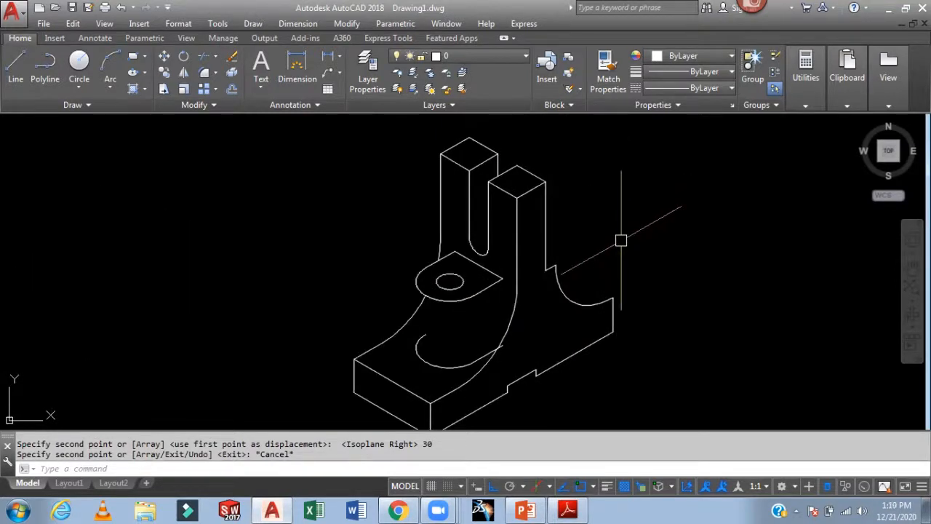
{"action": "key", "text": "Escape"}
{"action": "type", "text": "co"}
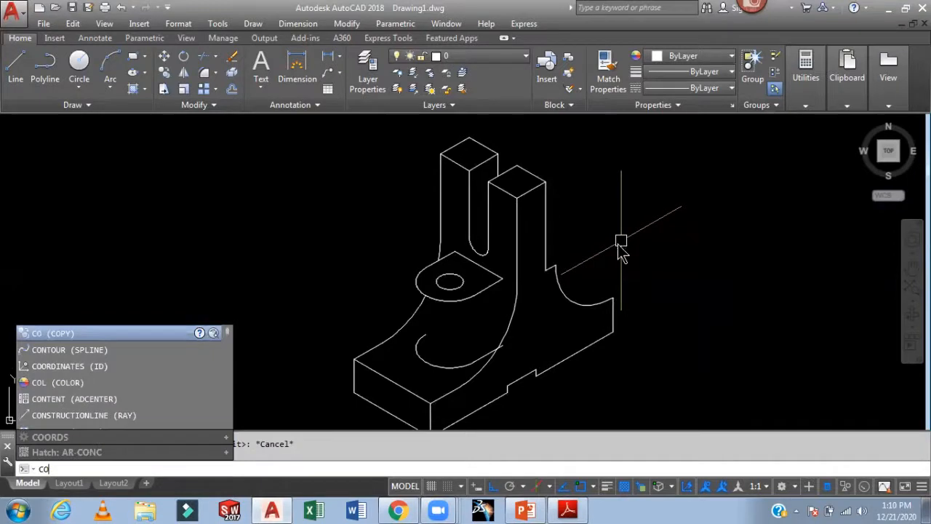
{"action": "key", "text": "Return"}
{"action": "left_click", "coordinate": [502, 279]}
{"action": "left_click", "coordinate": [513, 271]}
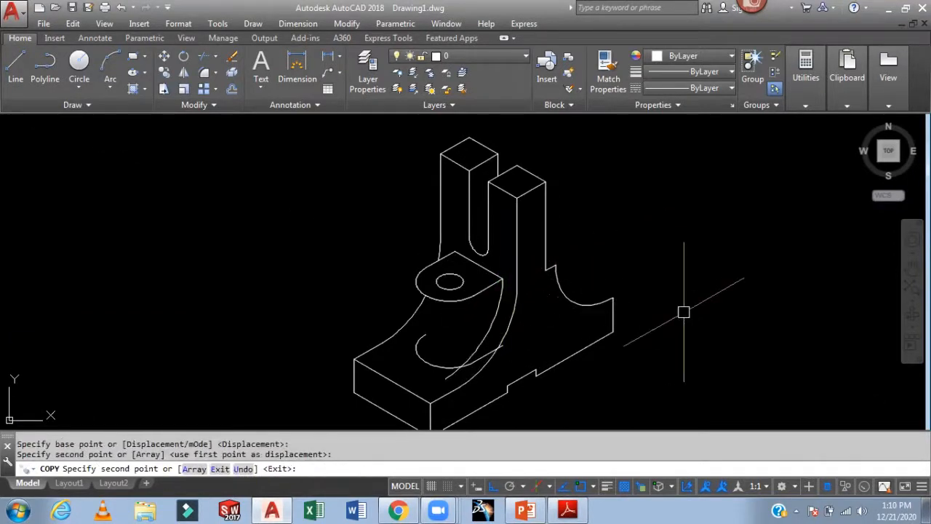
{"action": "key", "text": "Return"}
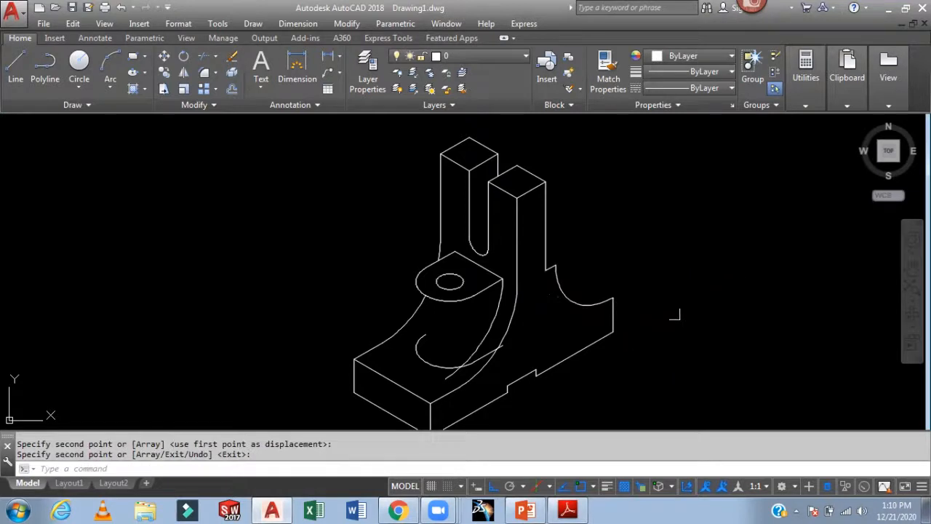
Step: Draw a vertical line from the outer quadrant of the boss's rounded end down to its lower copy
{"action": "type", "text": "l"}
{"action": "key", "text": "Return"}
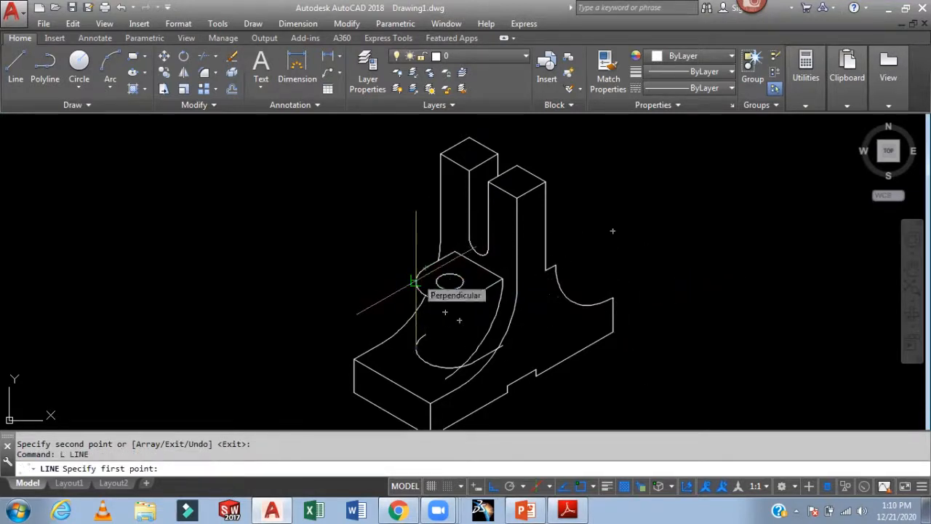
{"action": "scroll", "coordinate": [413, 282], "scroll_direction": "up", "scroll_amount": 2}
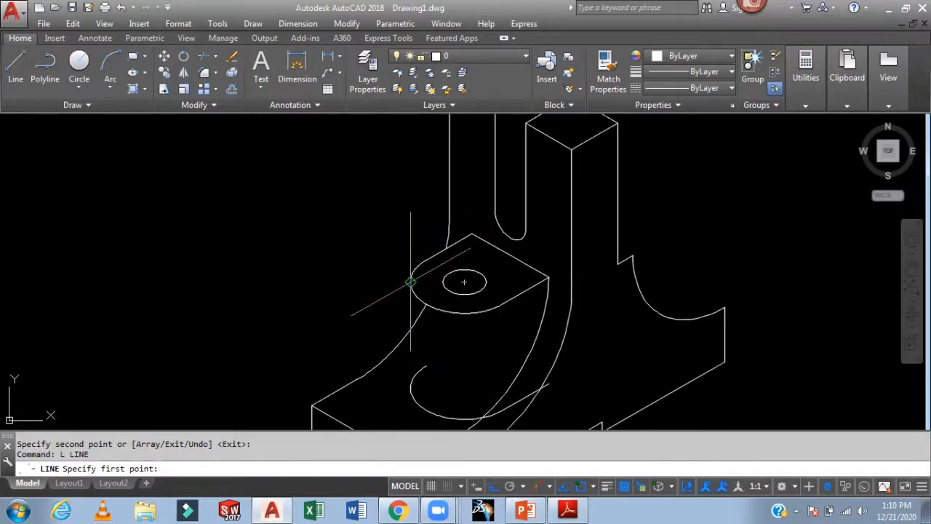
{"action": "left_click", "coordinate": [410, 282]}
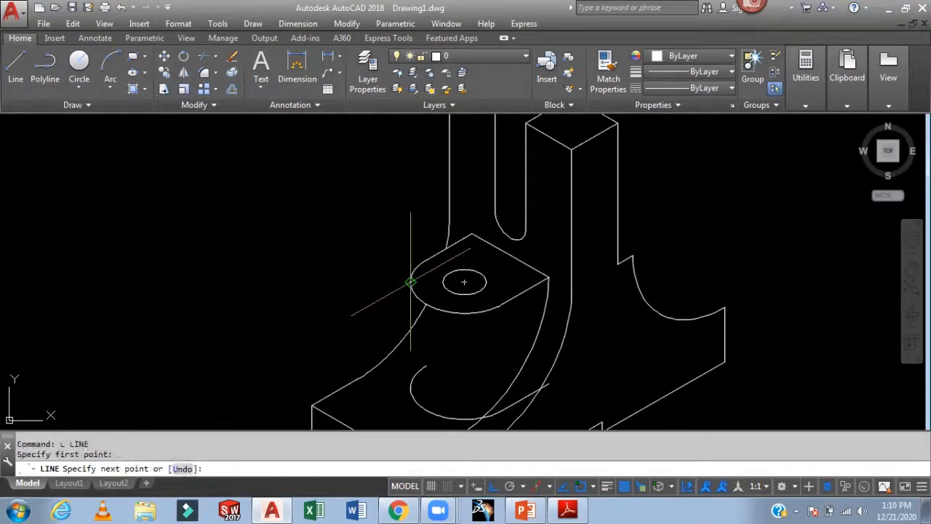
{"action": "left_click", "coordinate": [411, 395]}
{"action": "key", "text": "Return"}
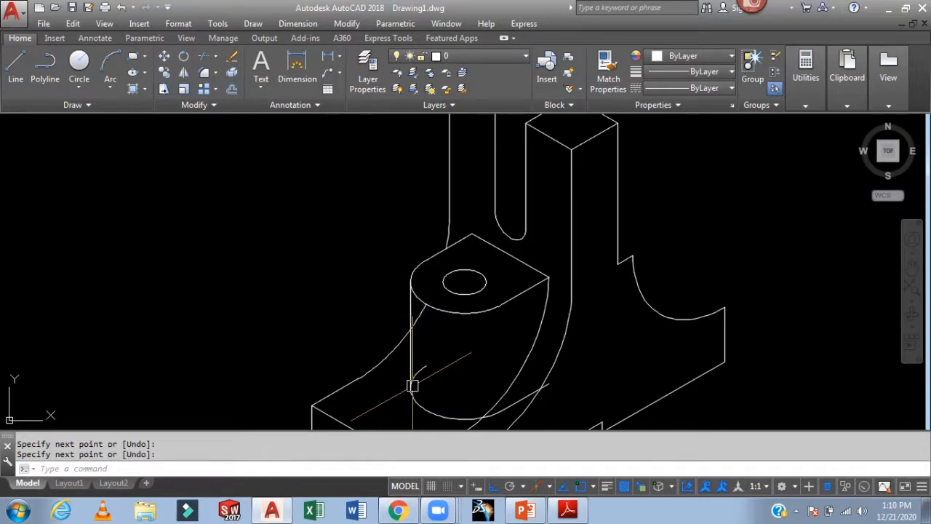
Step: Trim the body edge hidden behind the boss, the lower arc's inner end and the copied curve's tail at the boss's base
{"action": "scroll", "coordinate": [412, 380], "scroll_direction": "down", "scroll_amount": 2}
{"action": "middle_click_drag", "start_coordinate": [454, 349], "coordinate": [441, 314]}
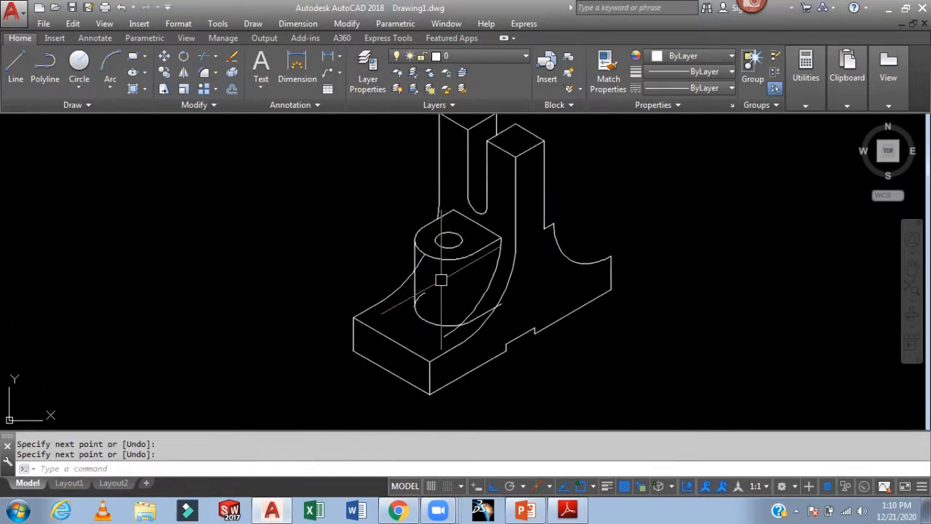
{"action": "type", "text": "tr"}
{"action": "key", "text": "Return"}
{"action": "key", "text": "Return"}
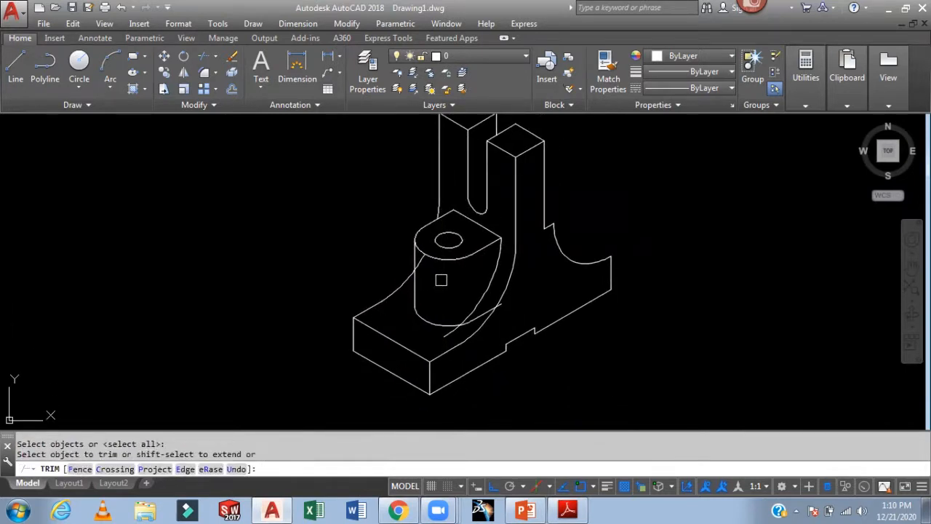
{"action": "middle_click_drag", "start_coordinate": [452, 285], "coordinate": [459, 257]}
{"action": "left_click", "coordinate": [455, 306]}
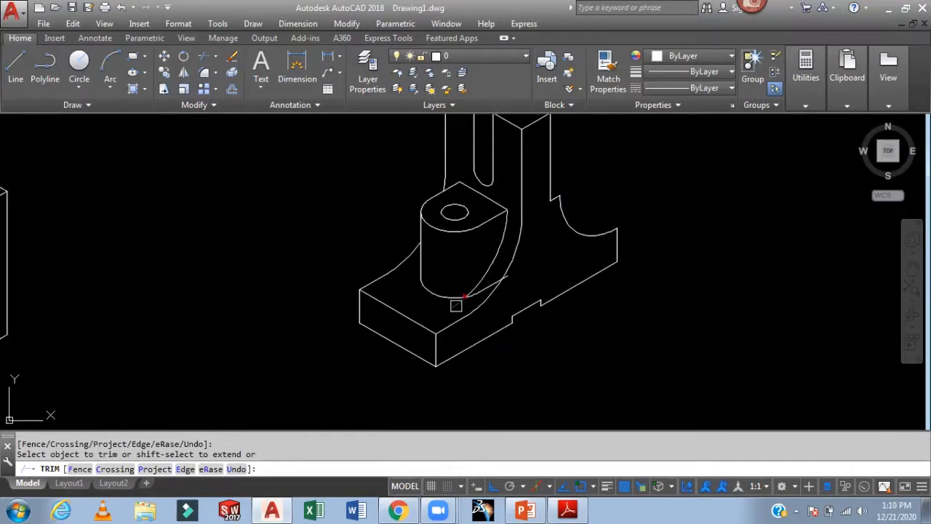
{"action": "scroll", "coordinate": [465, 304], "scroll_direction": "up", "scroll_amount": 4}
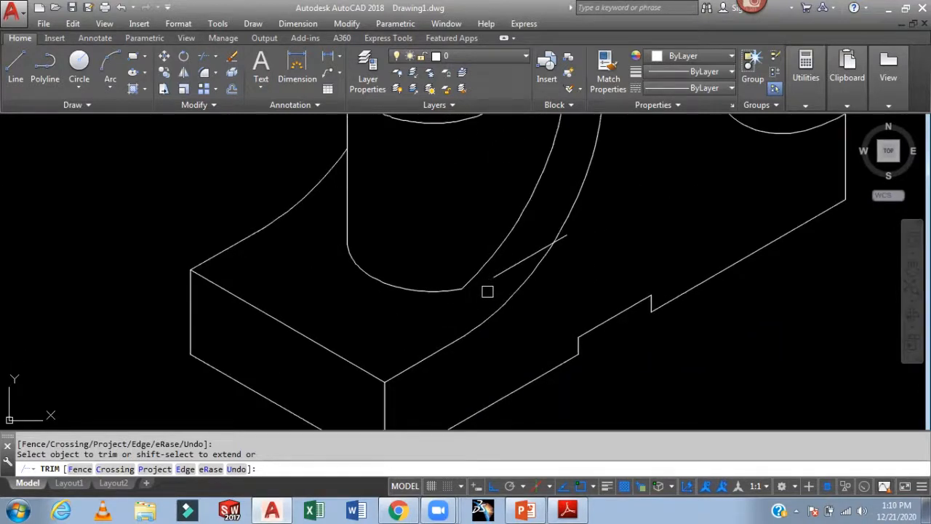
{"action": "key", "text": "Escape"}
Step: Erase the leftover straight line beside the boss's base that crosses the body's curved edge
{"action": "left_click", "coordinate": [507, 274]}
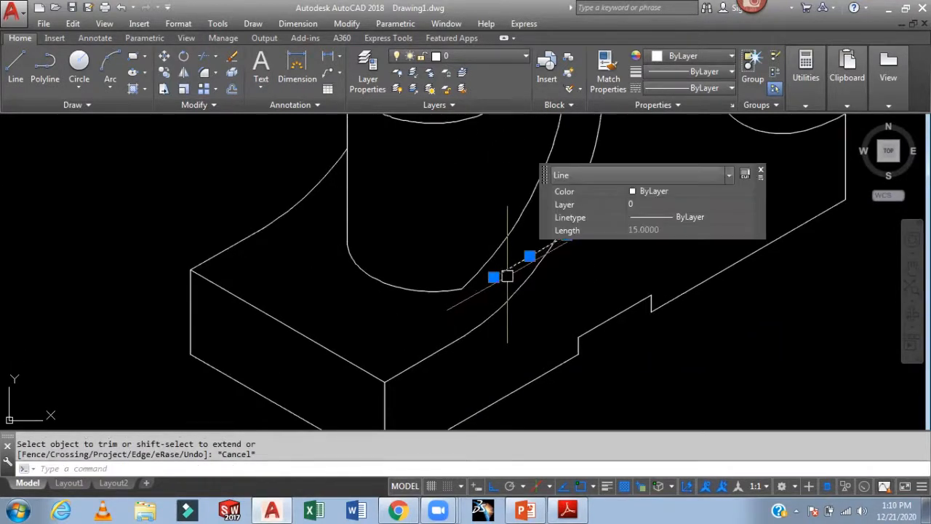
{"action": "key", "text": "Delete"}
{"action": "scroll", "coordinate": [601, 297], "scroll_direction": "down", "scroll_amount": 4}
Step: Draw a line about 7.7 long at 150° from the lower corner of the bottom notch, in the left isoplane
{"action": "scroll", "coordinate": [545, 303], "scroll_direction": "up", "scroll_amount": 3}
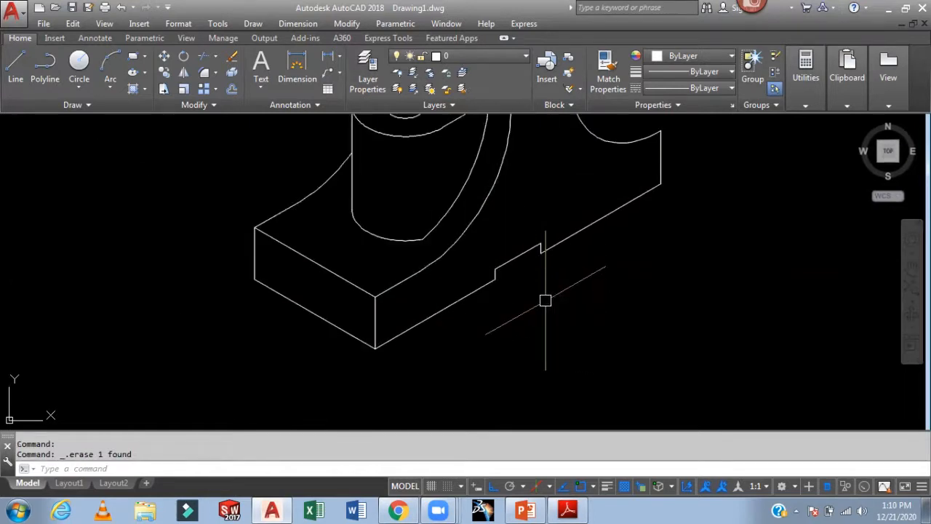
{"action": "type", "text": "l"}
{"action": "key", "text": "Return"}
{"action": "left_click", "coordinate": [540, 251]}
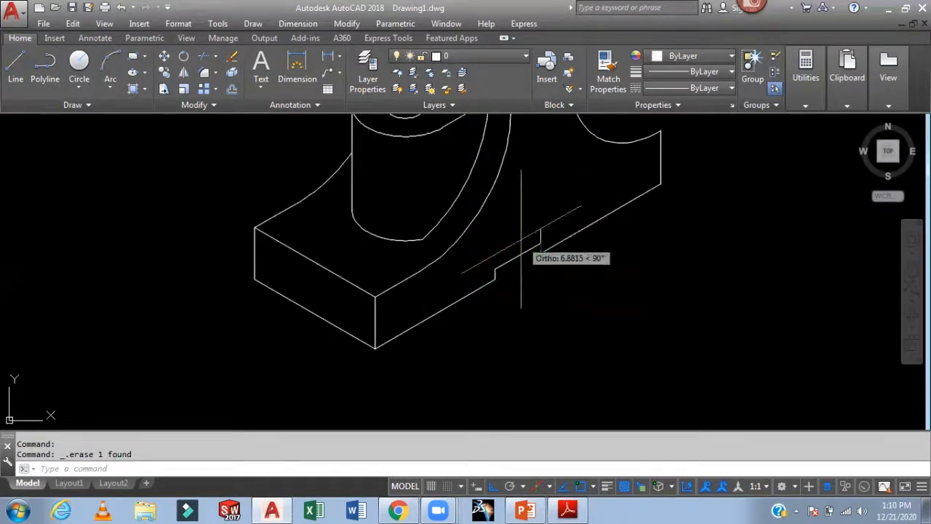
{"action": "key", "text": "F5"}
{"action": "scroll", "coordinate": [519, 240], "scroll_direction": "up", "scroll_amount": 4}
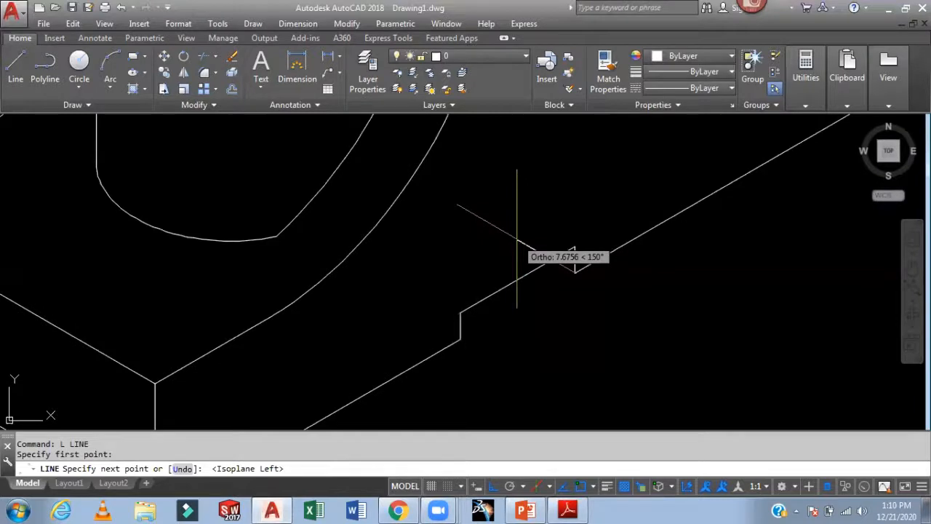
{"action": "key", "text": "Escape"}
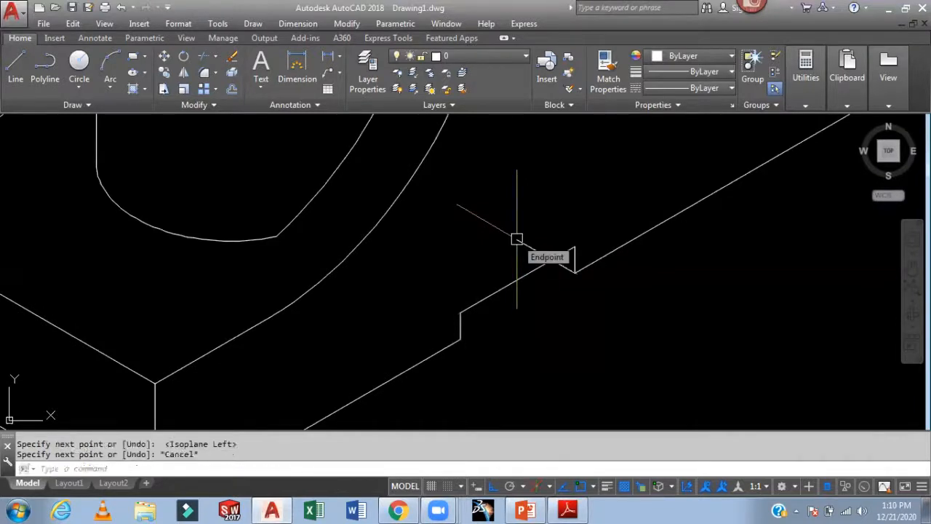
Step: Trim off the part of the short notch line that extends beyond the notch's upper edge
{"action": "type", "text": "tr"}
{"action": "key", "text": "Return"}
{"action": "key", "text": "Return"}
{"action": "left_click", "coordinate": [517, 238]}
{"action": "left_click", "coordinate": [534, 249]}
{"action": "scroll", "coordinate": [533, 249], "scroll_direction": "down", "scroll_amount": 6}
{"action": "scroll", "coordinate": [595, 268], "scroll_direction": "down", "scroll_amount": 4}
{"action": "middle_click_drag", "start_coordinate": [595, 269], "coordinate": [628, 307]}
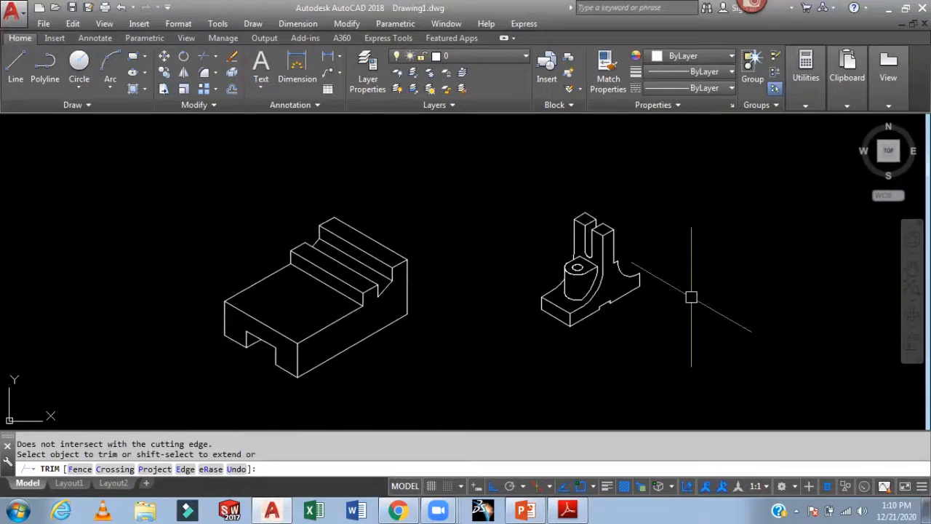
{"action": "key", "text": "Escape"}
{"action": "scroll", "coordinate": [686, 284], "scroll_direction": "up", "scroll_amount": 2}
{"action": "mouse_move", "coordinate": [687, 284]}
{"action": "middle_mouse_down"}
{"action": "mouse_move", "coordinate": [750, 304]}
{"action": "mouse_move", "coordinate": [795, 273]}
{"action": "middle_mouse_up"}
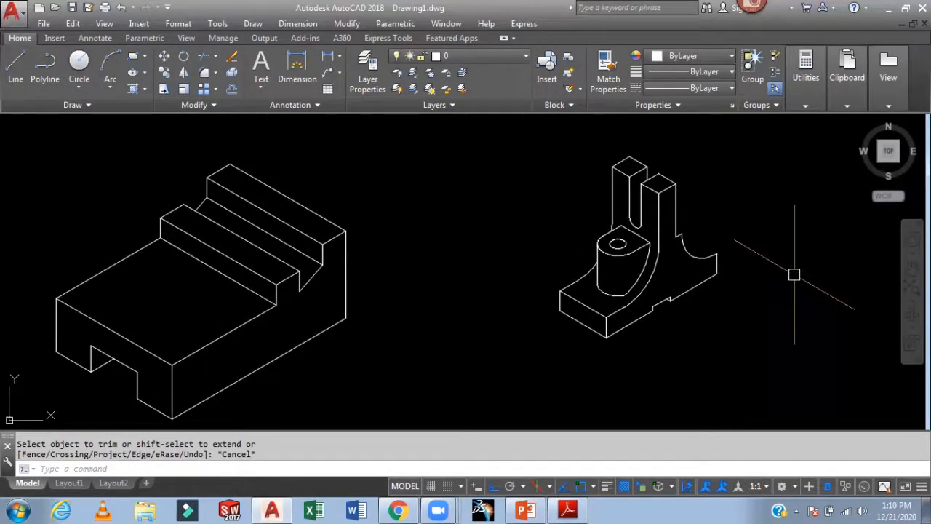
{"action": "mouse_move", "coordinate": [794, 275]}
{"action": "middle_mouse_down"}
{"action": "mouse_move", "coordinate": [823, 257]}
{"action": "mouse_move", "coordinate": [817, 263]}
{"action": "middle_mouse_up"}
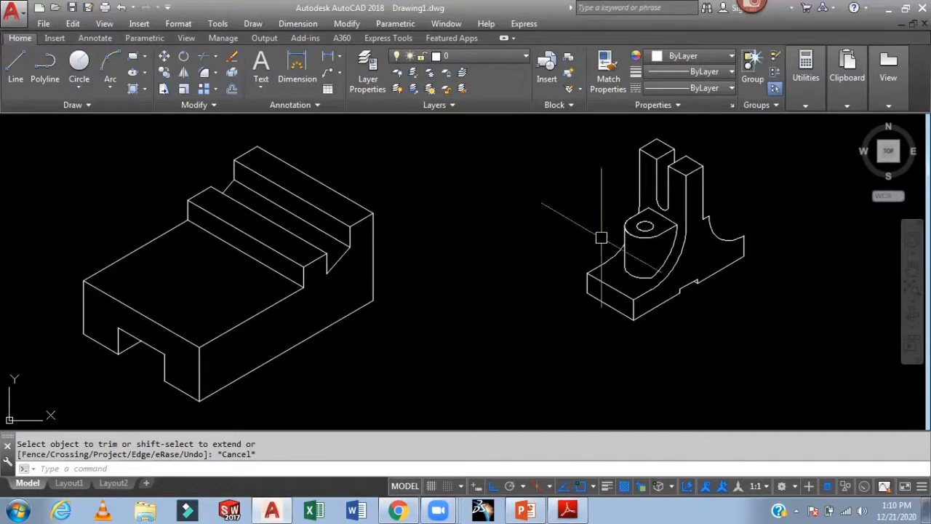
{"action": "middle_click_drag", "start_coordinate": [596, 216], "coordinate": [629, 210]}
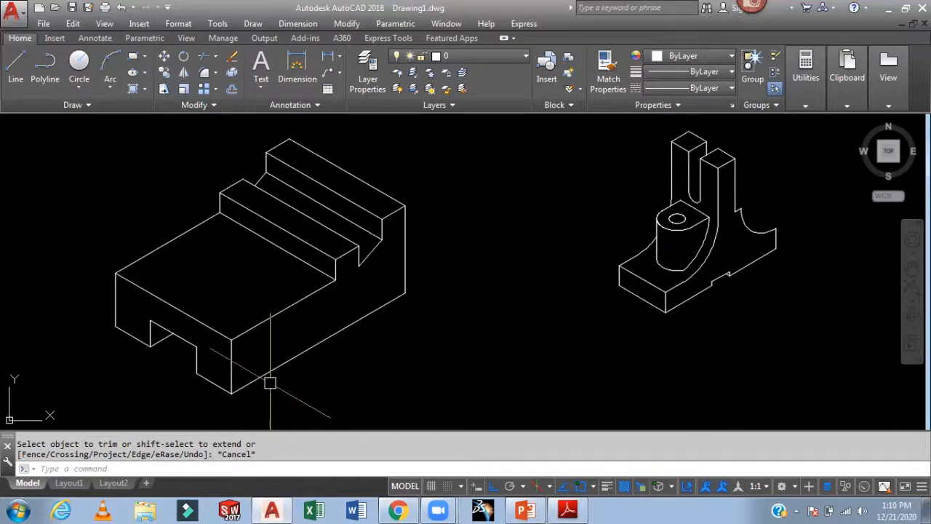
{"action": "middle_click_drag", "start_coordinate": [331, 380], "coordinate": [354, 370]}
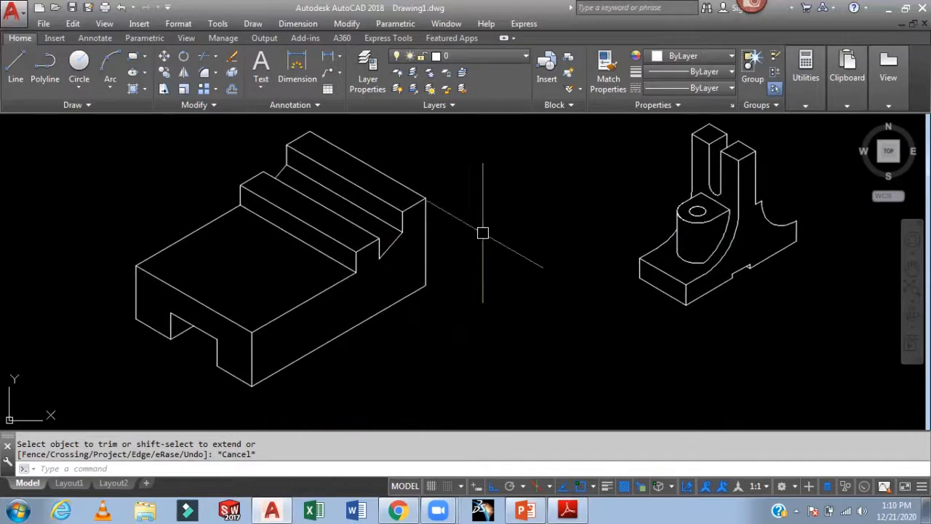
{"action": "scroll", "coordinate": [661, 182], "scroll_direction": "up", "scroll_amount": 2}
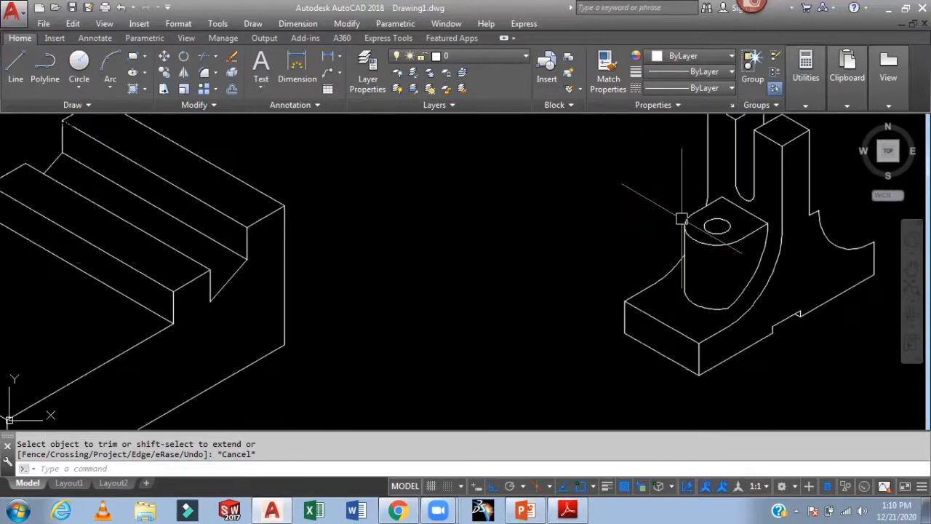
{"action": "middle_click_drag", "start_coordinate": [633, 222], "coordinate": [559, 245]}
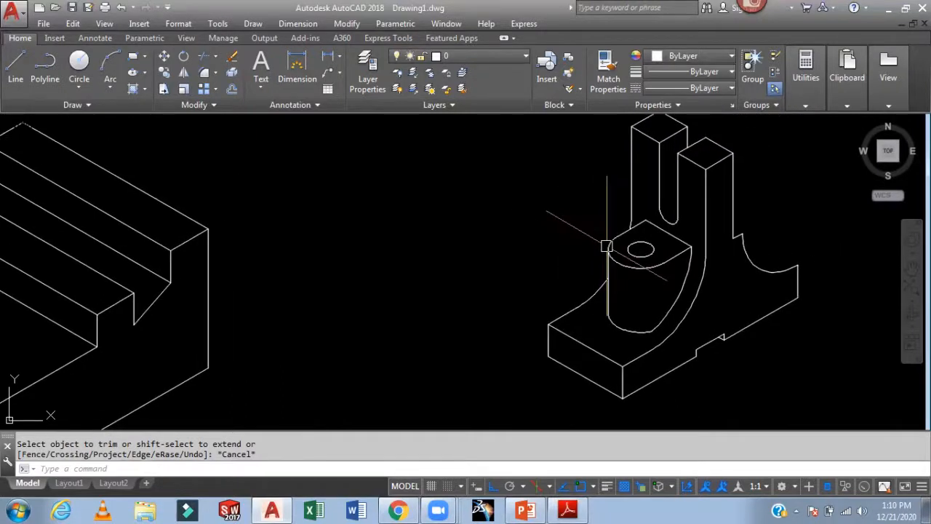
Step: Try to add a radius dimension to the boss's rounded end
{"action": "left_click", "coordinate": [299, 24]}
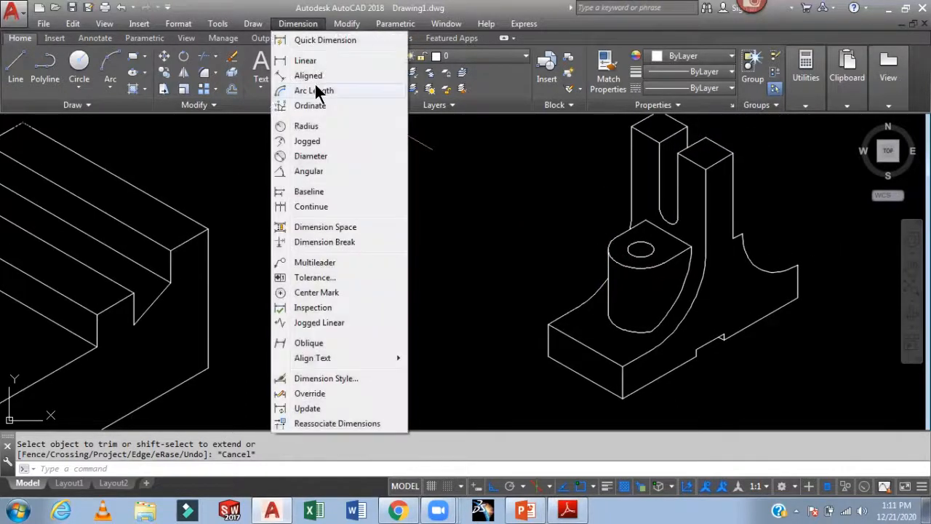
{"action": "left_click", "coordinate": [307, 127]}
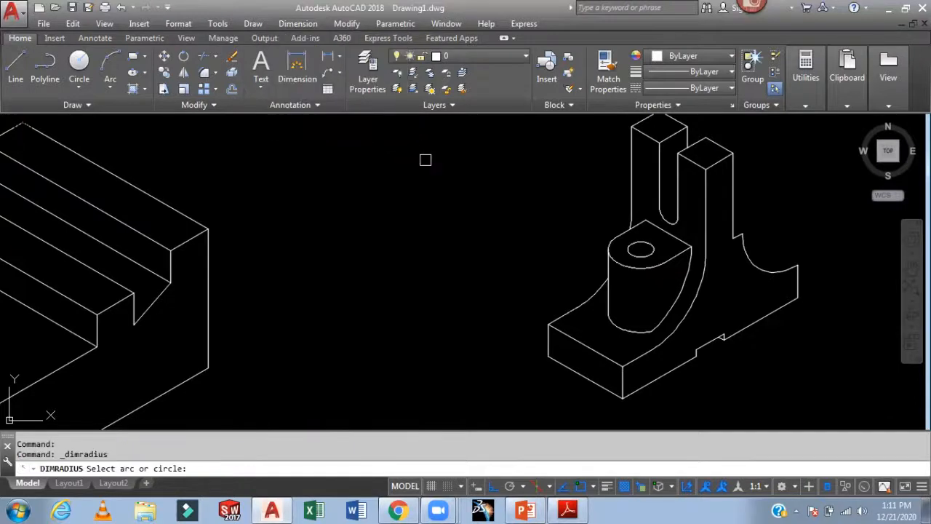
{"action": "left_click", "coordinate": [623, 266]}
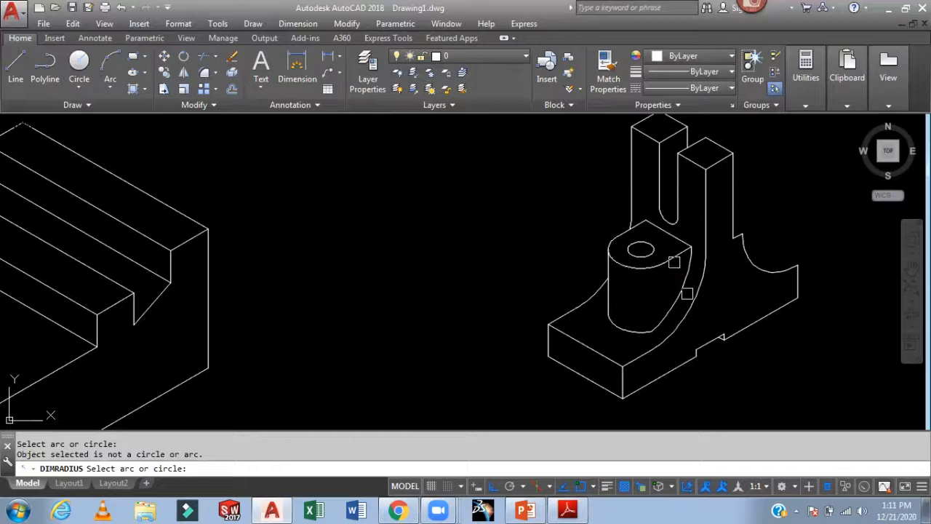
{"action": "scroll", "coordinate": [415, 260], "scroll_direction": "down", "scroll_amount": 3}
{"action": "key", "text": "Escape"}
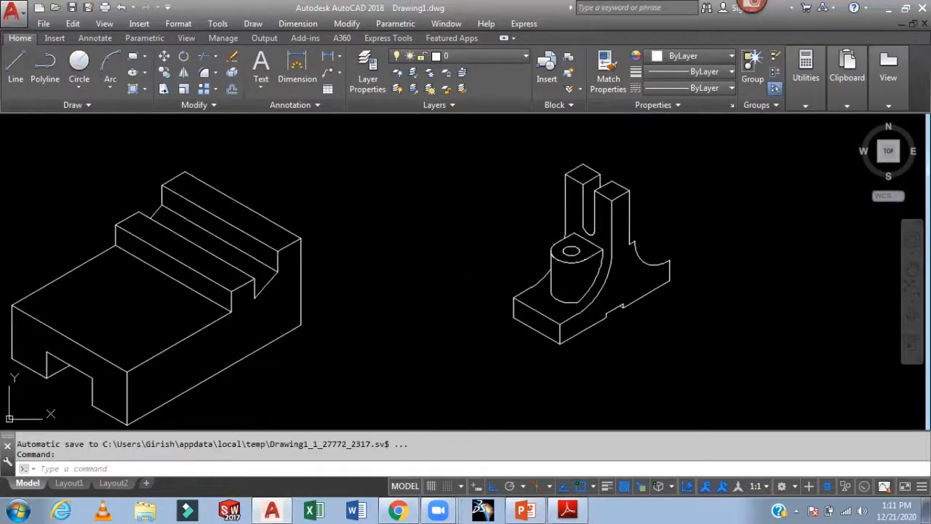
{"action": "middle_click_drag", "start_coordinate": [415, 259], "coordinate": [455, 225]}
{"action": "middle_click_drag", "start_coordinate": [387, 289], "coordinate": [412, 270]}
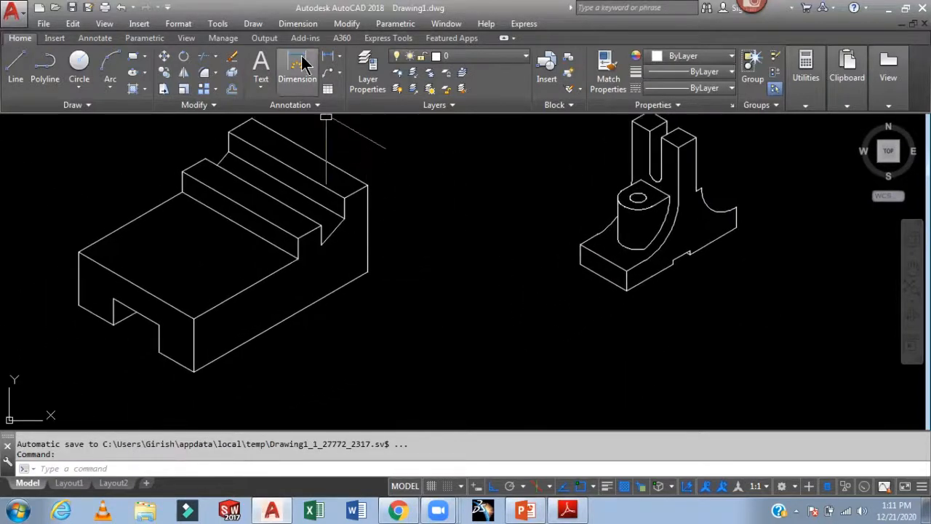
Step: Add an aligned dimension along the long lower edge of the stepped block's side face
{"action": "left_click", "coordinate": [298, 25]}
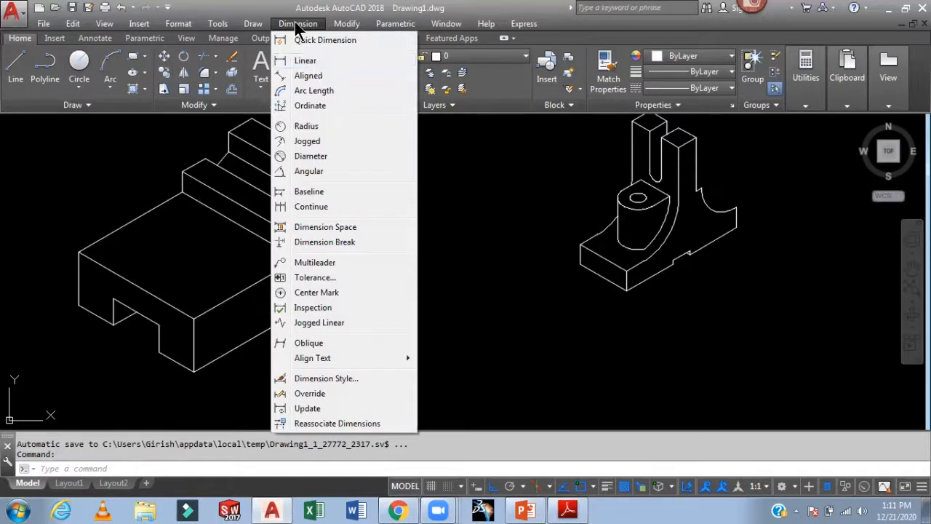
{"action": "left_click", "coordinate": [311, 75]}
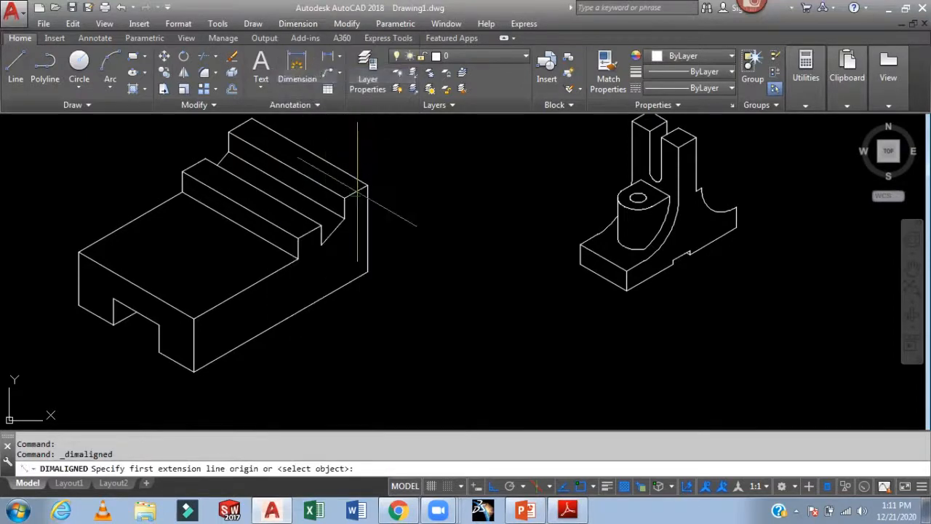
{"action": "left_click", "coordinate": [209, 366]}
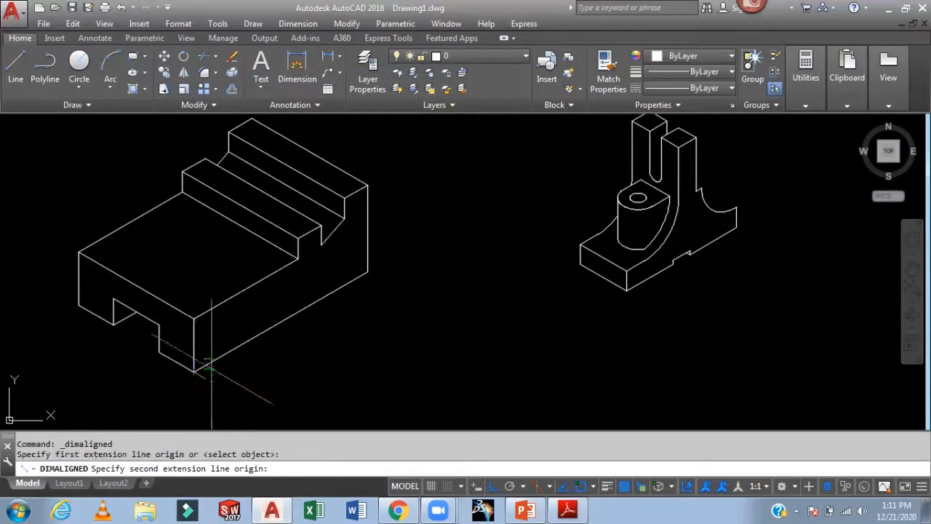
{"action": "left_click", "coordinate": [367, 270]}
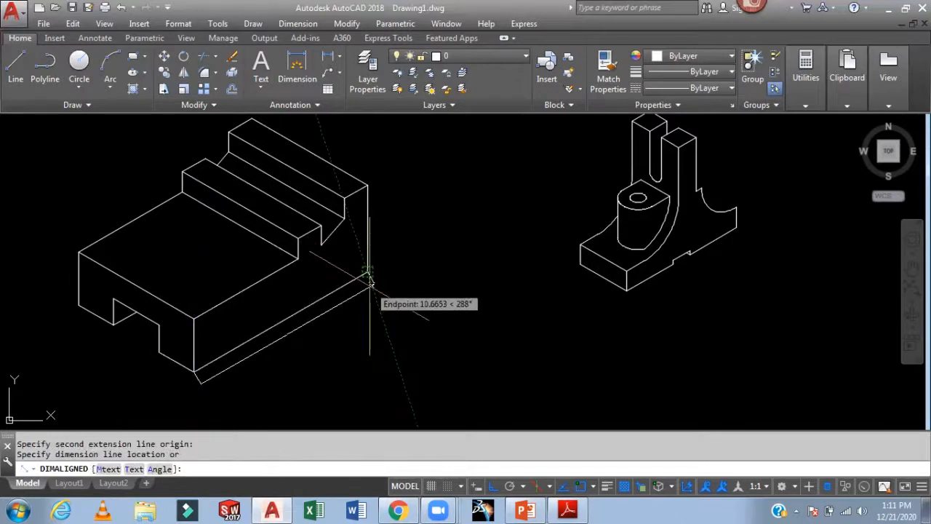
{"action": "left_click", "coordinate": [371, 288]}
Step: Add an aligned dimension to the tall vertical edge at the stepped block's rear corner
{"action": "key", "text": "Return"}
{"action": "left_click", "coordinate": [368, 271]}
{"action": "left_click", "coordinate": [367, 186]}
{"action": "left_click", "coordinate": [376, 207]}
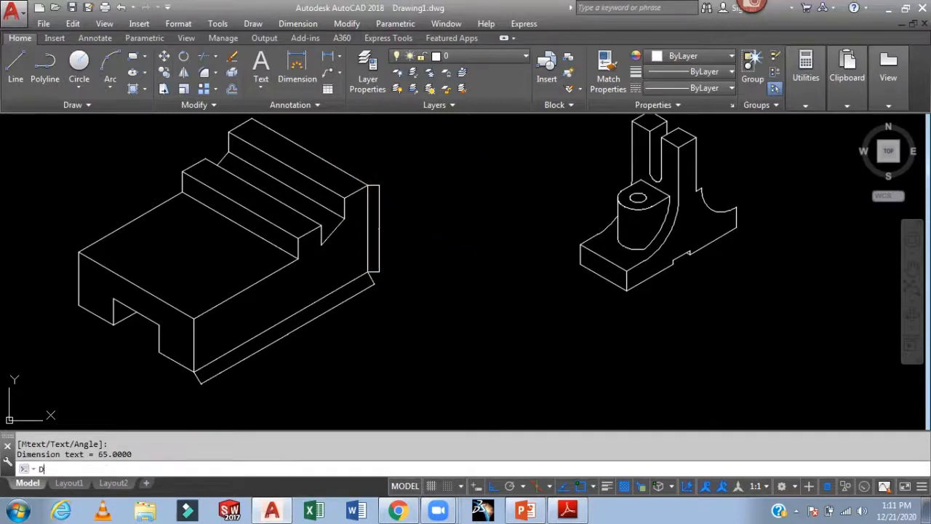
Step: Modify the Standard dimension style so that its dimension lines and extension lines both use Color 8
{"action": "key", "text": "Return"}
{"action": "left_click", "coordinate": [600, 223]}
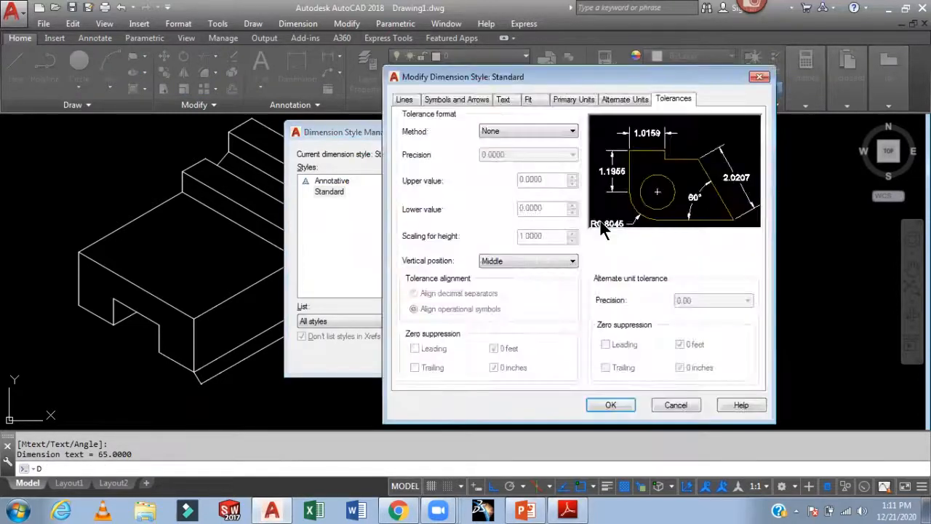
{"action": "left_click", "coordinate": [405, 98]}
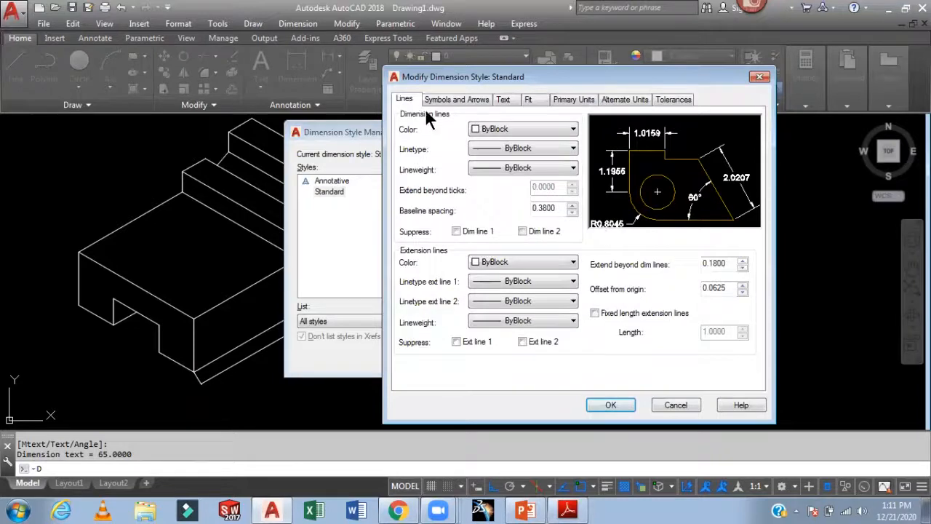
{"action": "left_click", "coordinate": [494, 130]}
{"action": "left_click", "coordinate": [498, 240]}
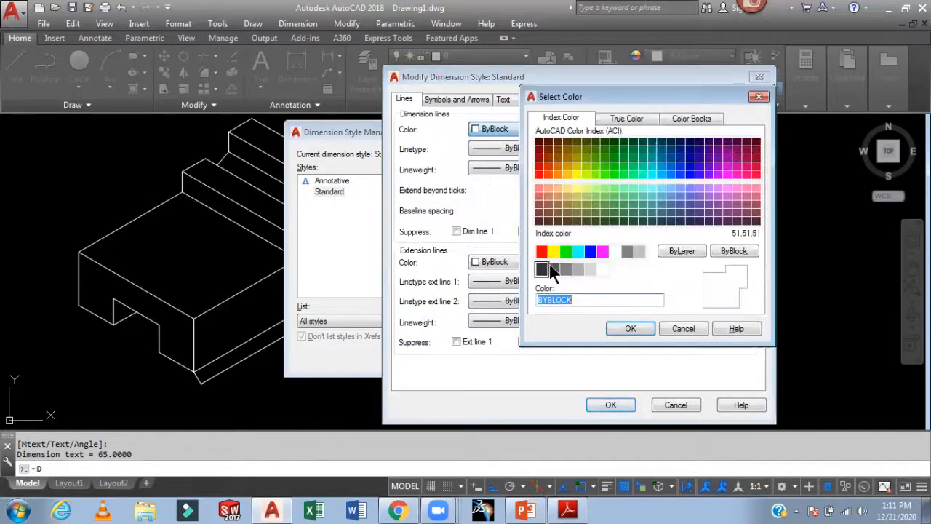
{"action": "left_click", "coordinate": [625, 250]}
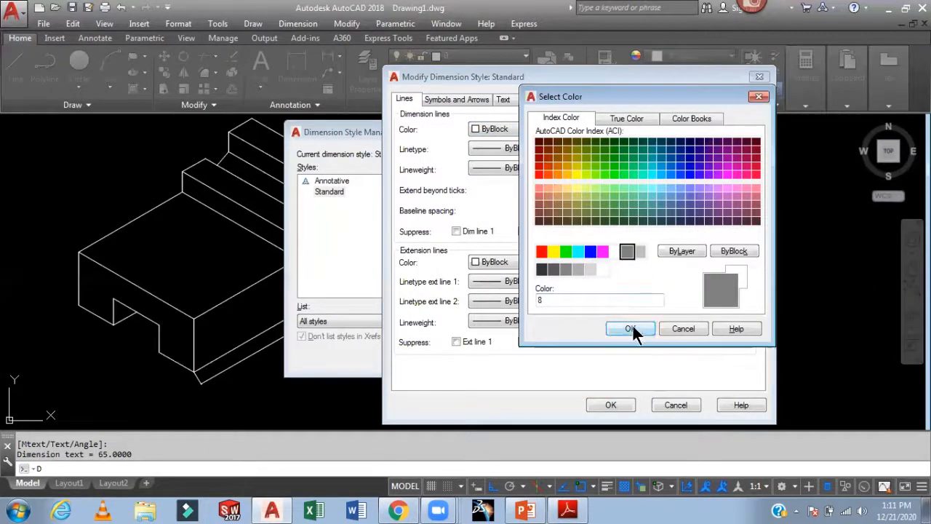
{"action": "left_click", "coordinate": [630, 328]}
{"action": "left_click", "coordinate": [514, 262]}
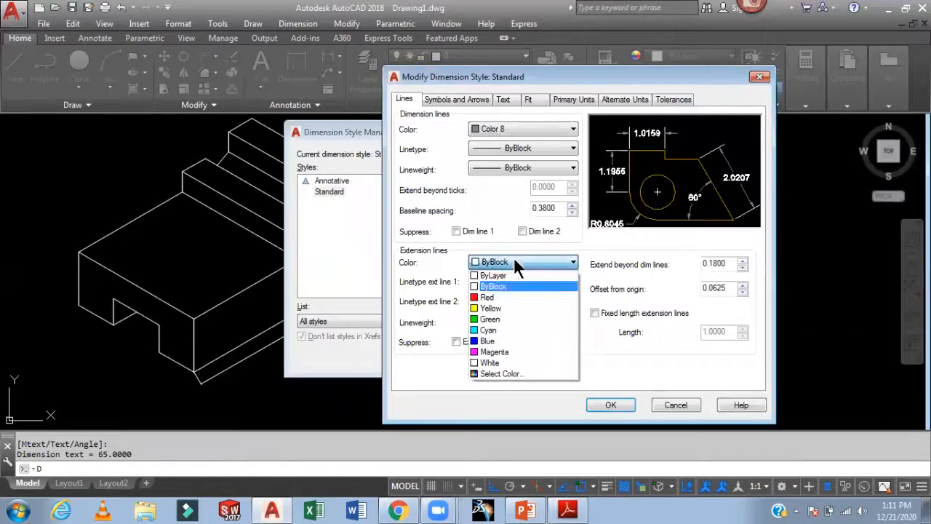
{"action": "left_click", "coordinate": [508, 373]}
{"action": "left_click", "coordinate": [626, 252]}
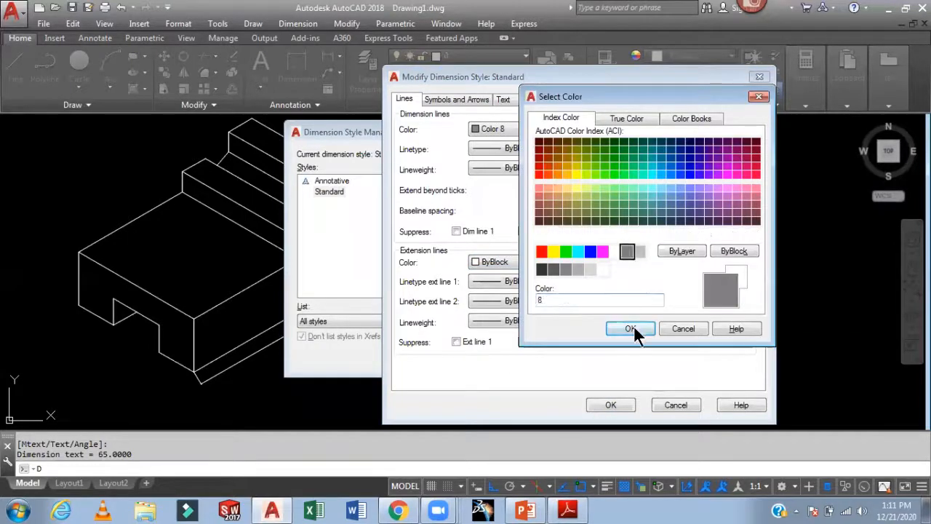
{"action": "left_click", "coordinate": [630, 327]}
Step: Set the Standard dimension style's arrow size to 2.5 and its text height to 4
{"action": "left_click", "coordinate": [473, 99]}
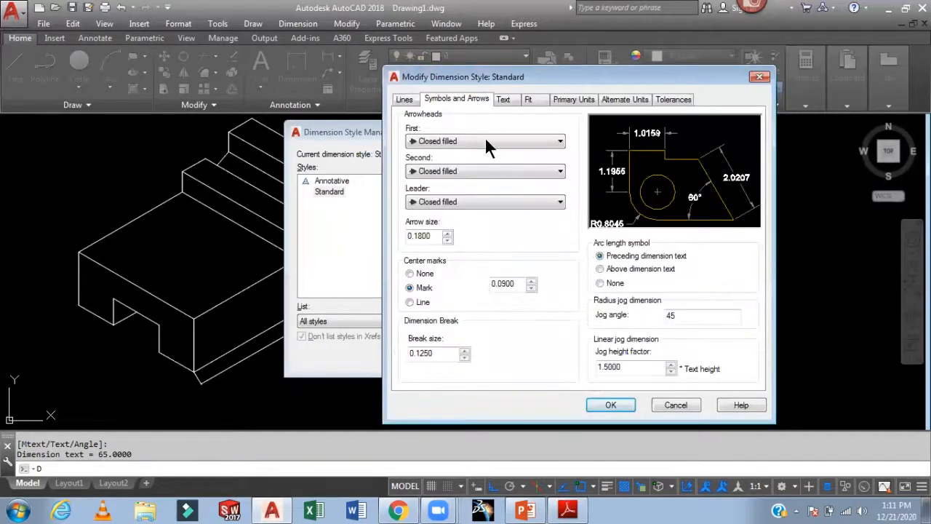
{"action": "type", "text": "2.5"}
{"action": "left_click", "coordinate": [506, 99]}
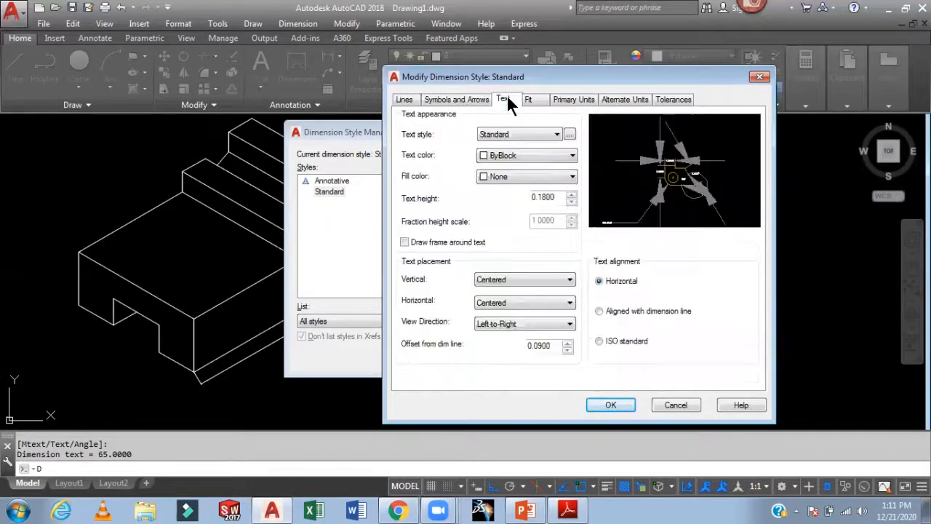
{"action": "left_click_drag", "start_coordinate": [562, 197], "coordinate": [514, 197]}
{"action": "type", "text": "4"}
Step: Set the style's text alignment to ISO standard and the linear dimension precision to 0, and save the style
{"action": "left_click", "coordinate": [618, 345]}
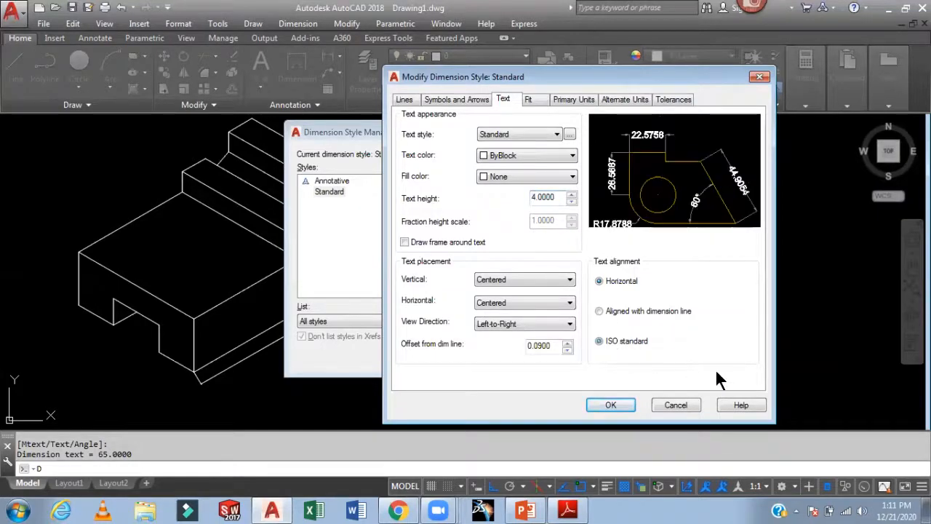
{"action": "left_click", "coordinate": [571, 98]}
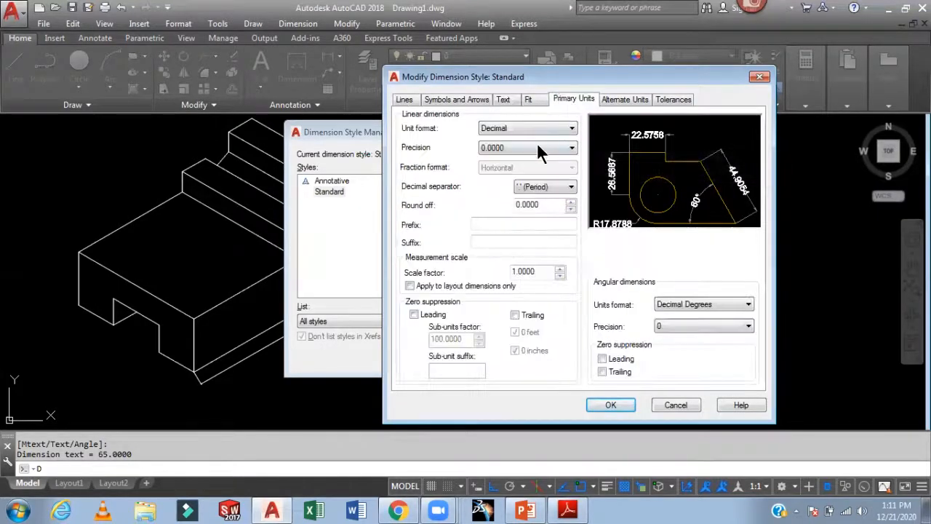
{"action": "left_click", "coordinate": [529, 147]}
{"action": "left_click", "coordinate": [522, 160]}
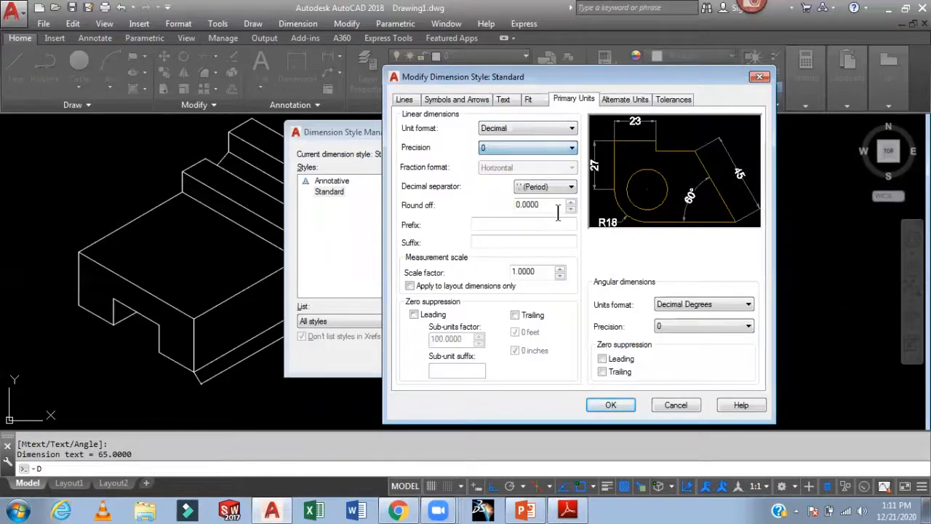
{"action": "left_click", "coordinate": [611, 405]}
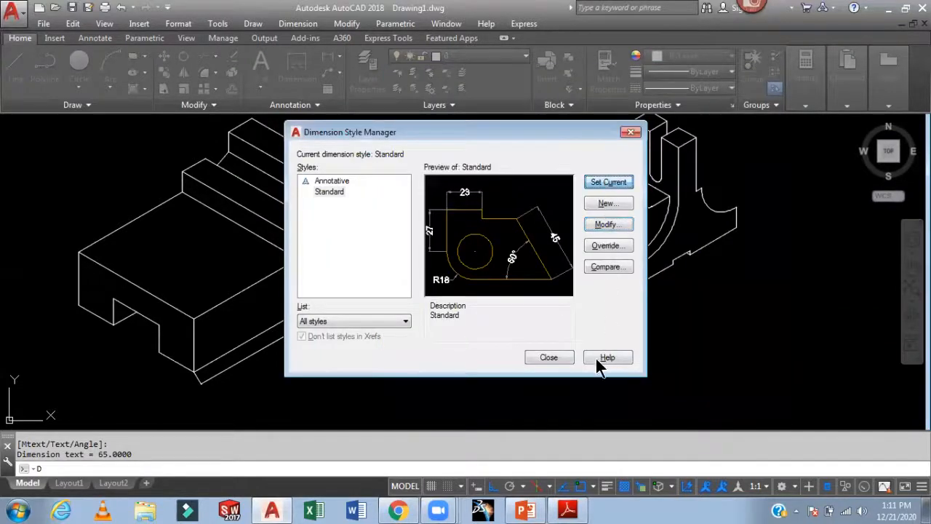
{"action": "left_click", "coordinate": [548, 357]}
Step: Oblique the dimension along the block's long lower edge to an angle of 90°
{"action": "scroll", "coordinate": [540, 298], "scroll_direction": "up", "scroll_amount": 2}
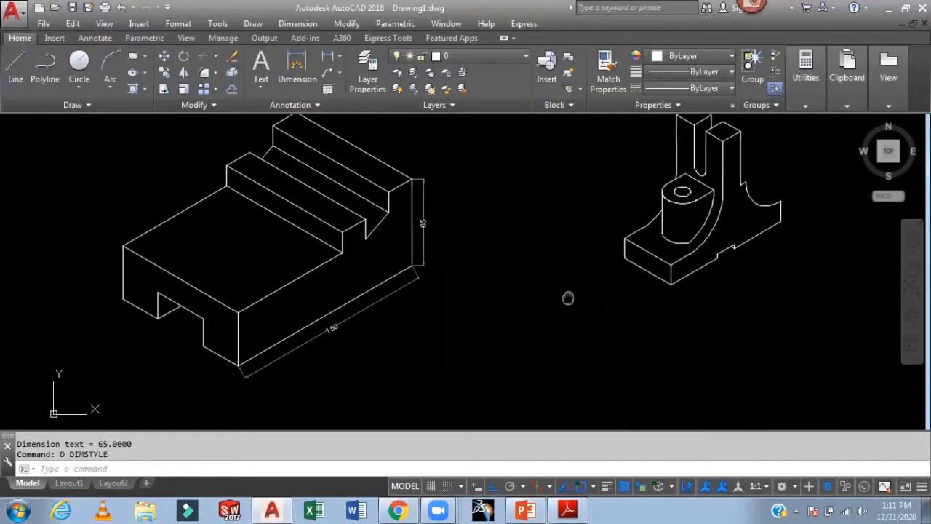
{"action": "scroll", "coordinate": [468, 267], "scroll_direction": "up", "scroll_amount": 4}
{"action": "scroll", "coordinate": [461, 316], "scroll_direction": "down", "scroll_amount": 2}
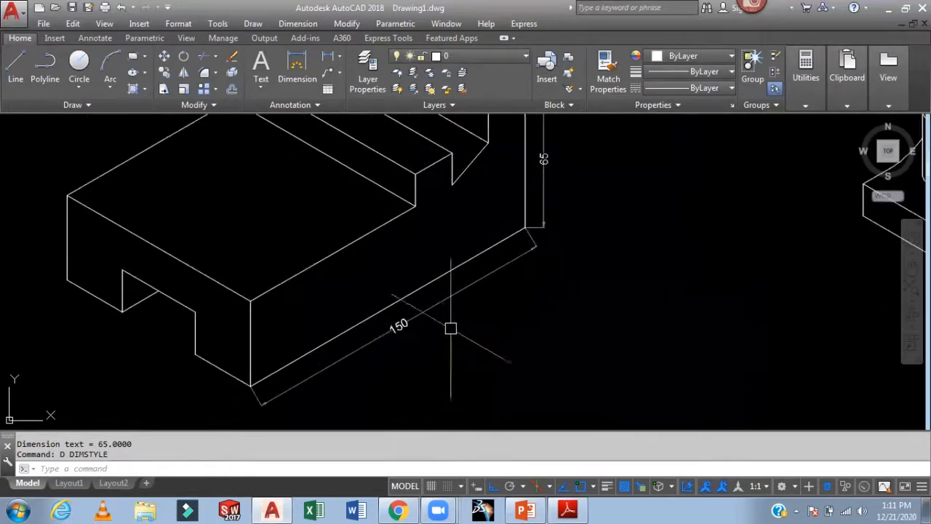
{"action": "scroll", "coordinate": [529, 289], "scroll_direction": "up", "scroll_amount": 2}
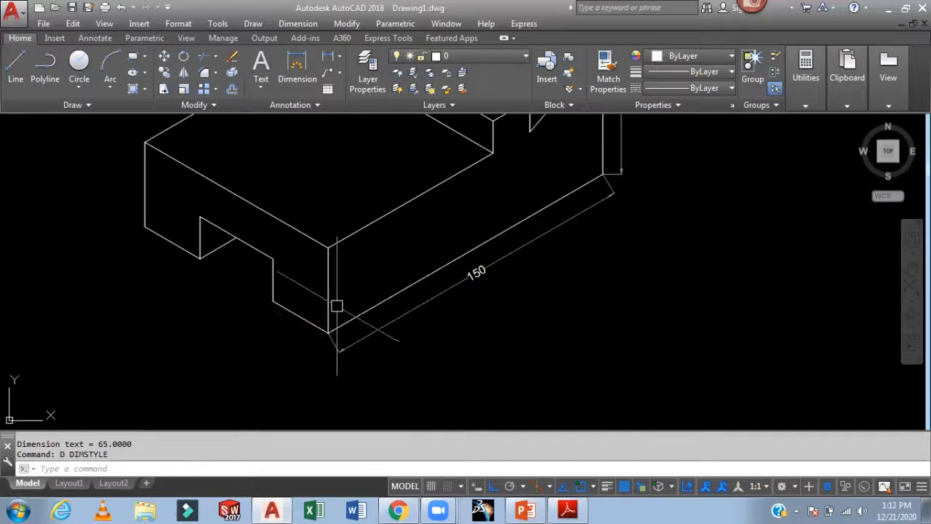
{"action": "scroll", "coordinate": [451, 314], "scroll_direction": "down", "scroll_amount": 3}
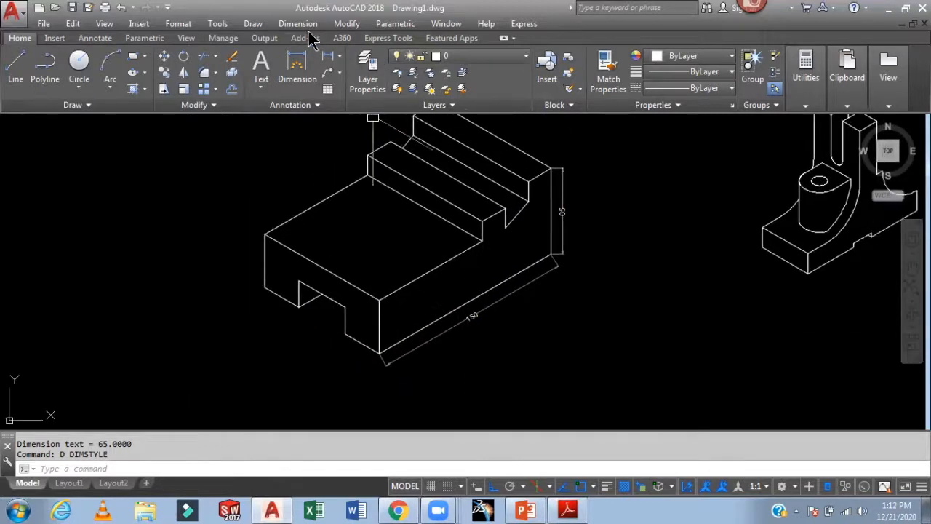
{"action": "left_click", "coordinate": [304, 27]}
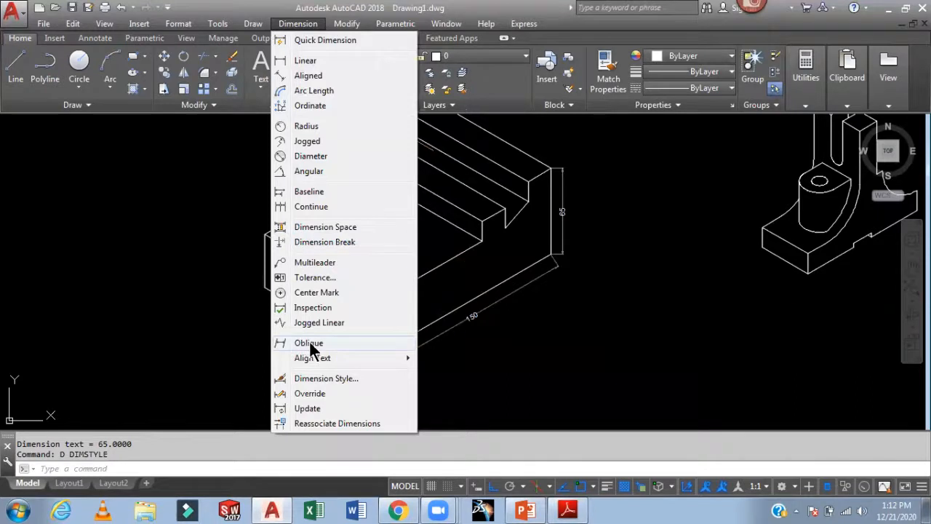
{"action": "left_click", "coordinate": [309, 343]}
{"action": "left_click", "coordinate": [459, 323]}
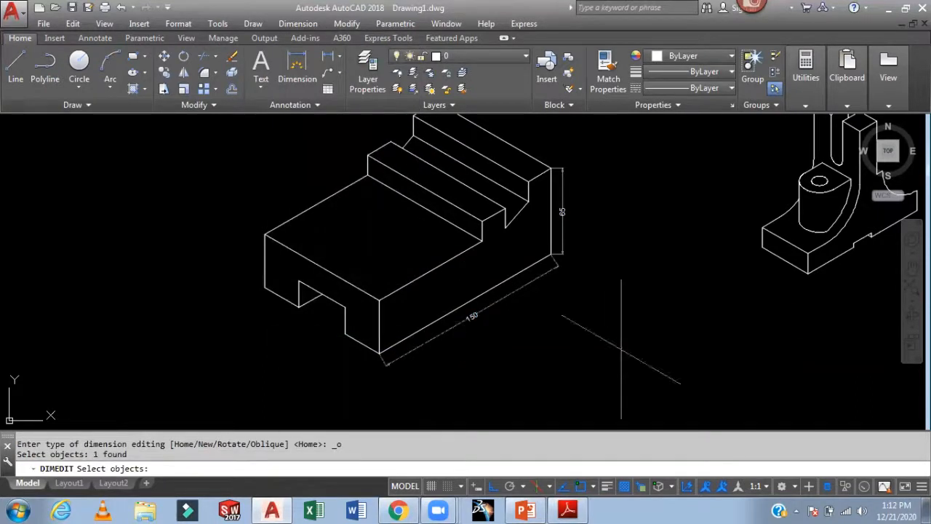
{"action": "key", "text": "Return"}
{"action": "type", "text": "90"}
{"action": "key", "text": "Return"}
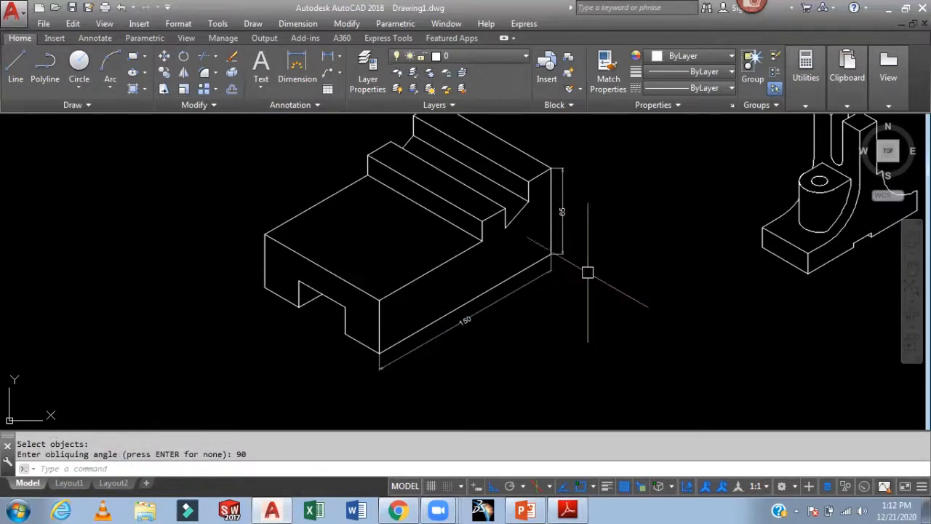
Step: Oblique the vertical height dimension at the block's rear corner to an angle of 30°
{"action": "scroll", "coordinate": [587, 272], "scroll_direction": "up", "scroll_amount": 3}
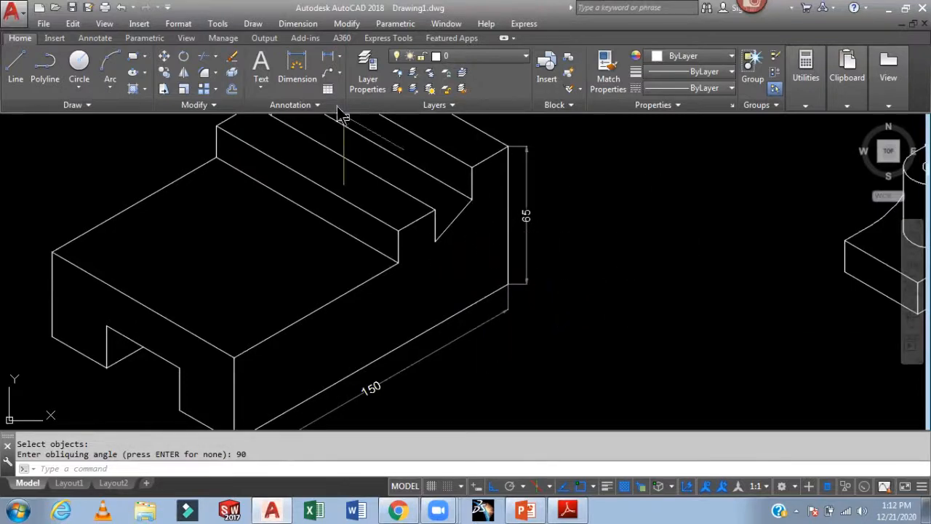
{"action": "left_click", "coordinate": [280, 25]}
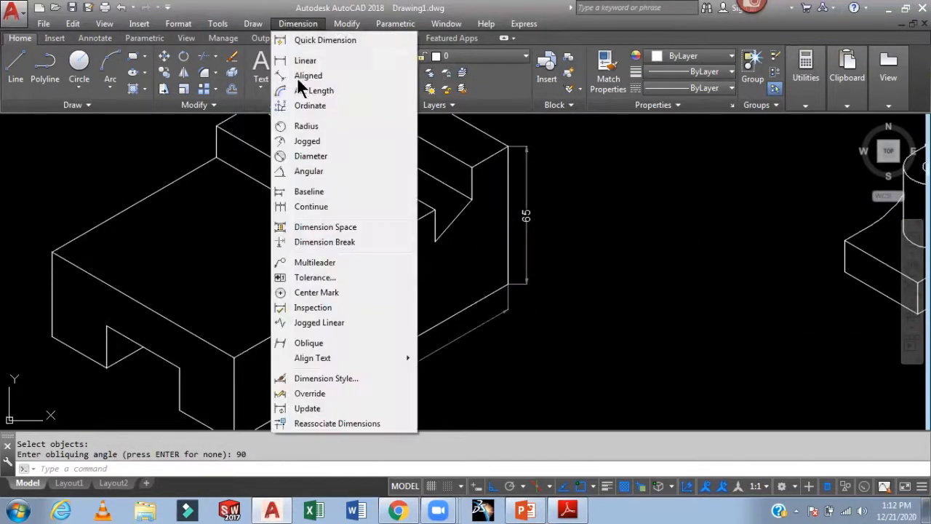
{"action": "left_click", "coordinate": [309, 342]}
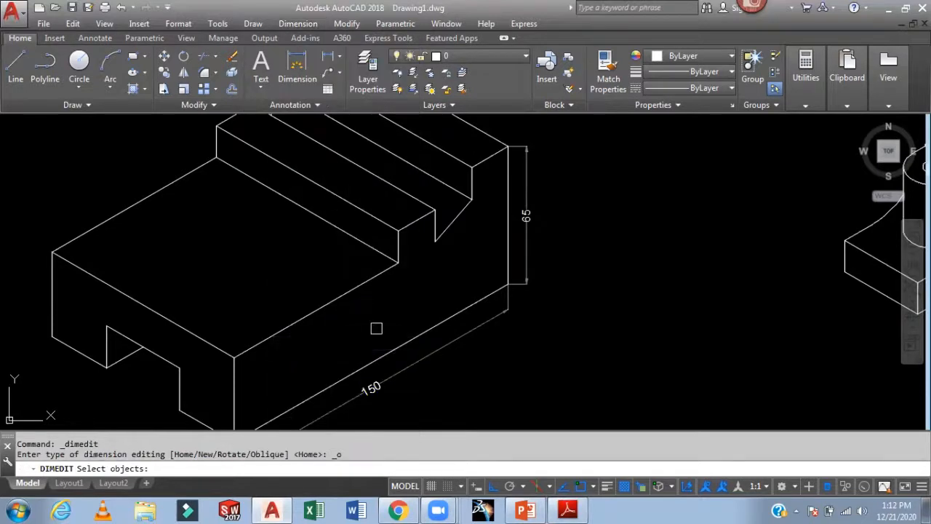
{"action": "left_click", "coordinate": [525, 258]}
{"action": "key", "text": "Return"}
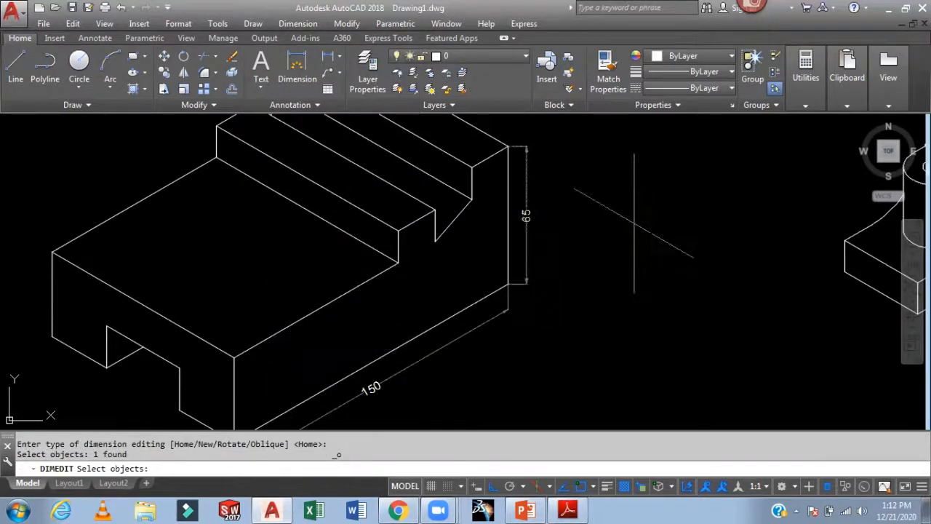
{"action": "type", "text": "30"}
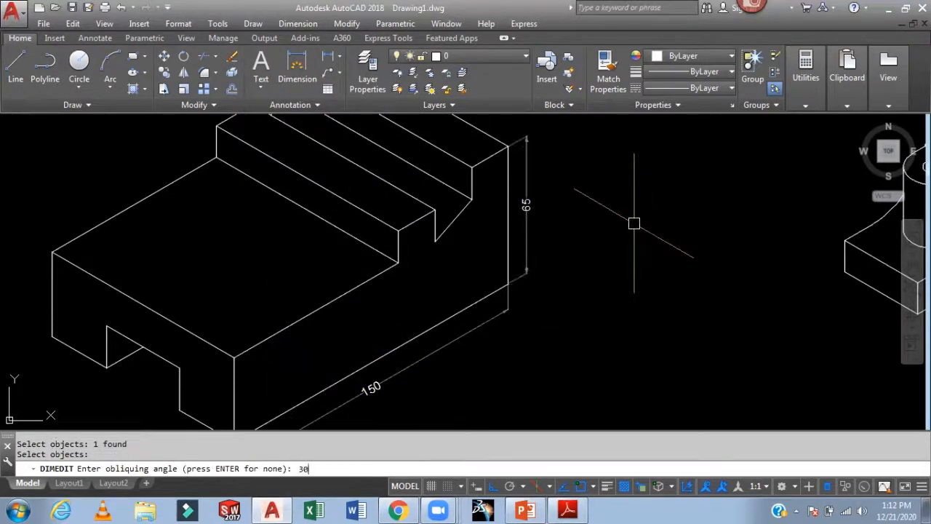
{"action": "key", "text": "Return"}
Step: Add an aligned dimension below the short bottom edge between the front slot and the block's front corner
{"action": "middle_click_drag", "start_coordinate": [634, 223], "coordinate": [691, 207]}
{"action": "scroll", "coordinate": [694, 206], "scroll_direction": "down", "scroll_amount": 2}
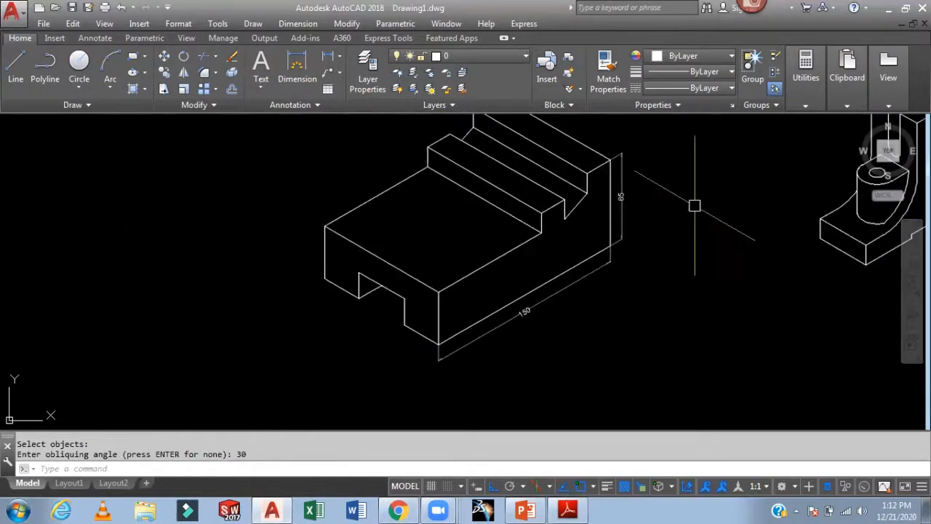
{"action": "middle_click_drag", "start_coordinate": [501, 374], "coordinate": [513, 380]}
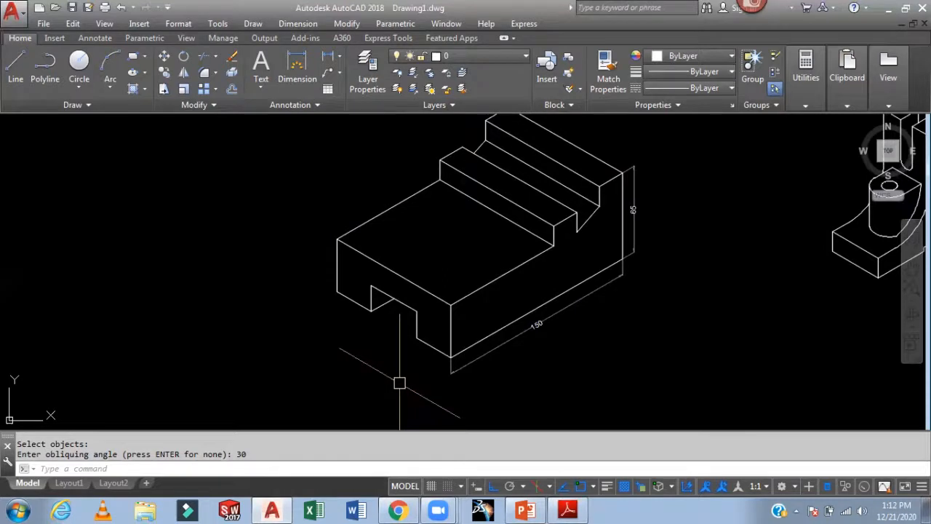
{"action": "type", "text": "DAL"}
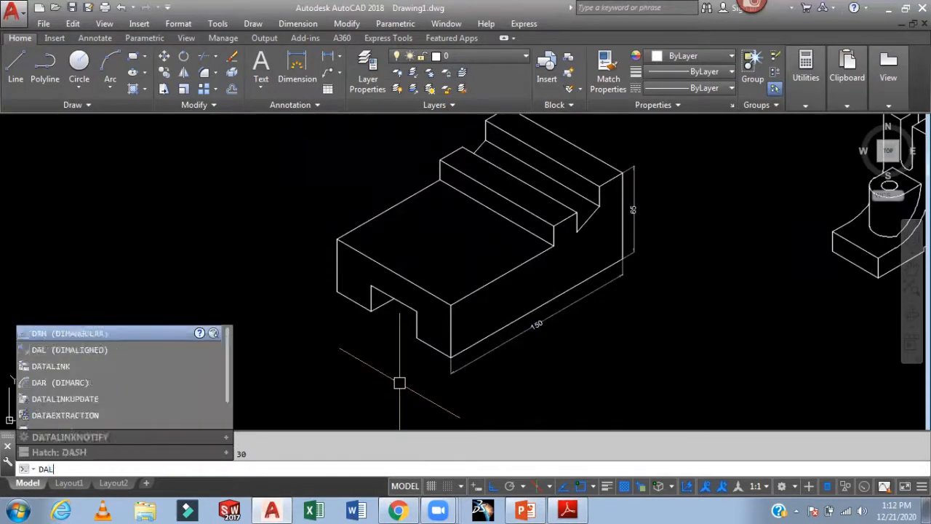
{"action": "key", "text": "Return"}
{"action": "scroll", "coordinate": [410, 344], "scroll_direction": "up", "scroll_amount": 2}
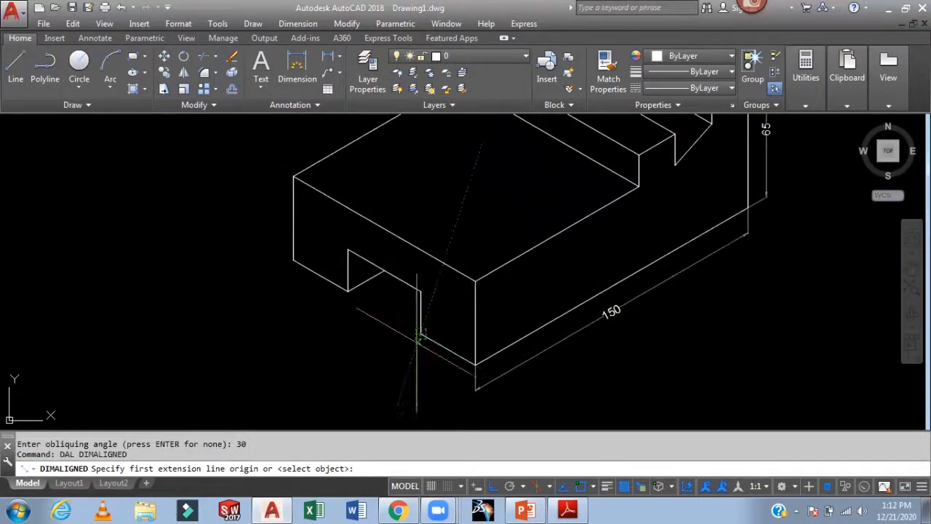
{"action": "left_click", "coordinate": [419, 333]}
{"action": "left_click", "coordinate": [475, 363]}
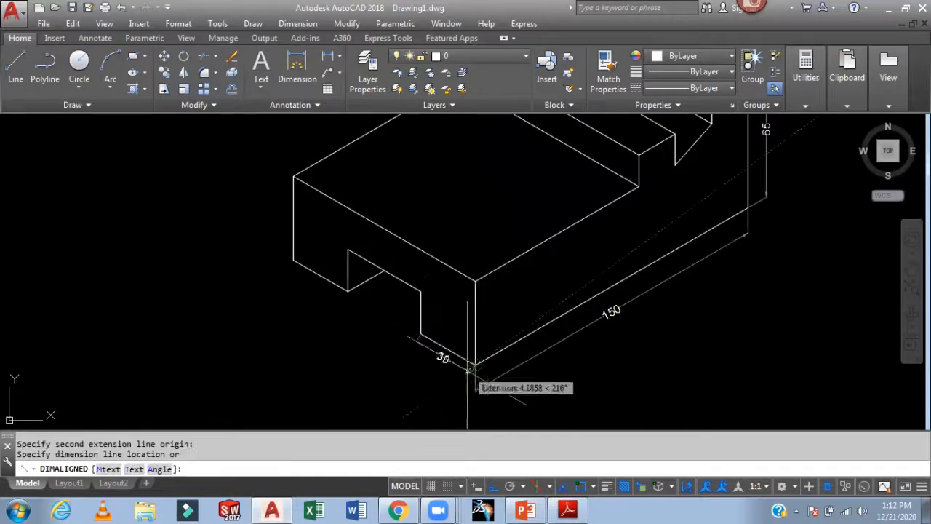
{"action": "left_click", "coordinate": [464, 387]}
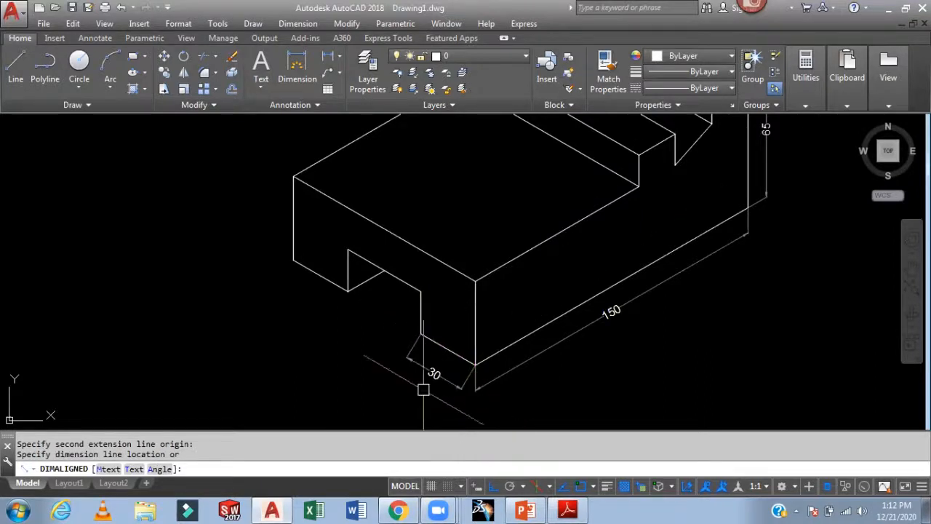
Step: Add an aligned dimension across the front slot's opening, in line with the dimension beside it
{"action": "key", "text": "Return"}
{"action": "left_click", "coordinate": [309, 274]}
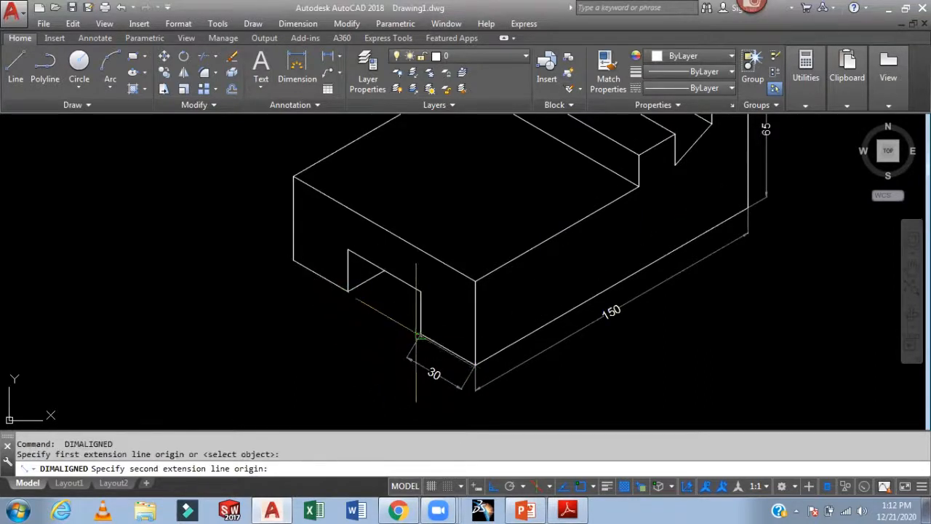
{"action": "left_click", "coordinate": [420, 334]}
{"action": "left_click", "coordinate": [407, 357]}
Step: Add an aligned dimension below the short bottom edge between the block's outer left corner and the front slot
{"action": "key", "text": "Return"}
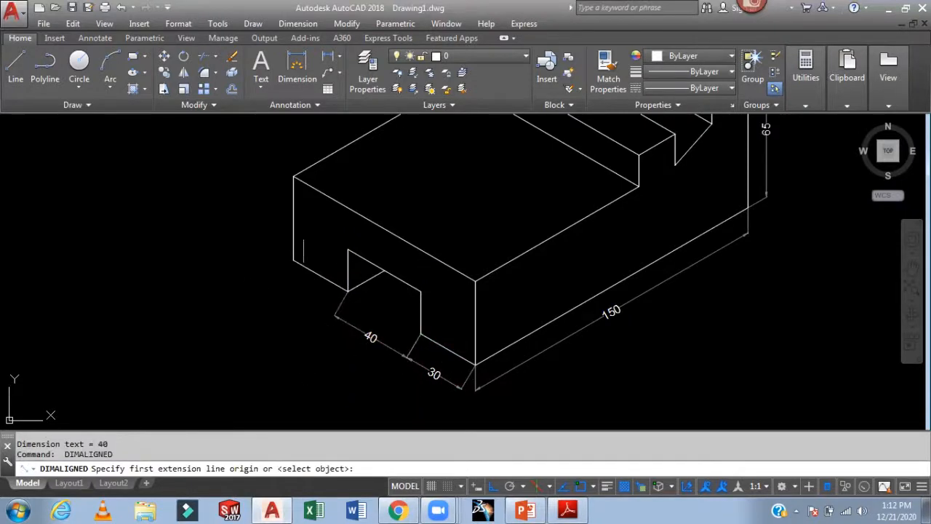
{"action": "left_click", "coordinate": [293, 260]}
{"action": "key", "text": "Return"}
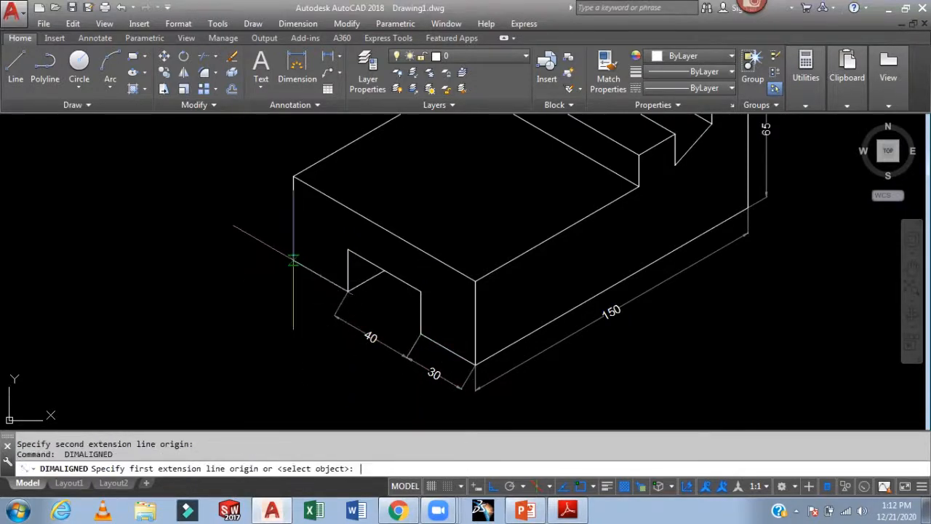
{"action": "left_click", "coordinate": [293, 261]}
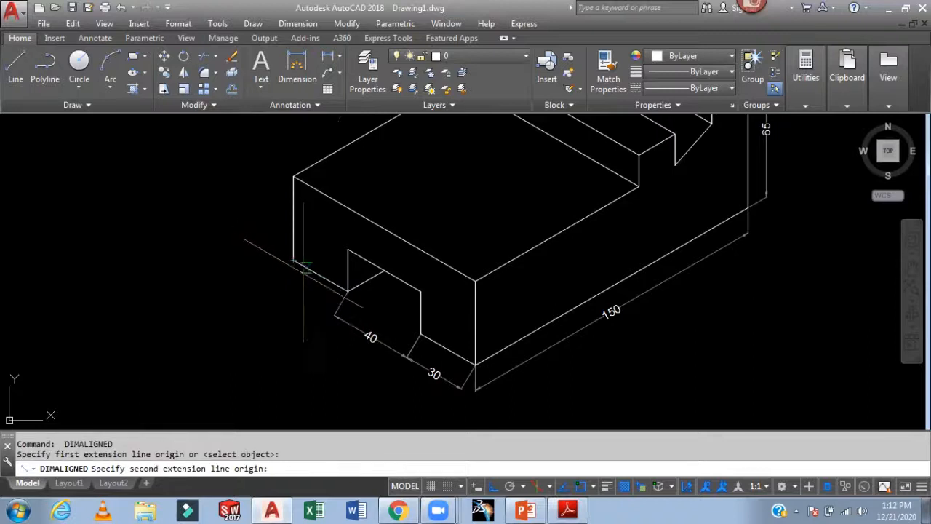
{"action": "left_click", "coordinate": [331, 311]}
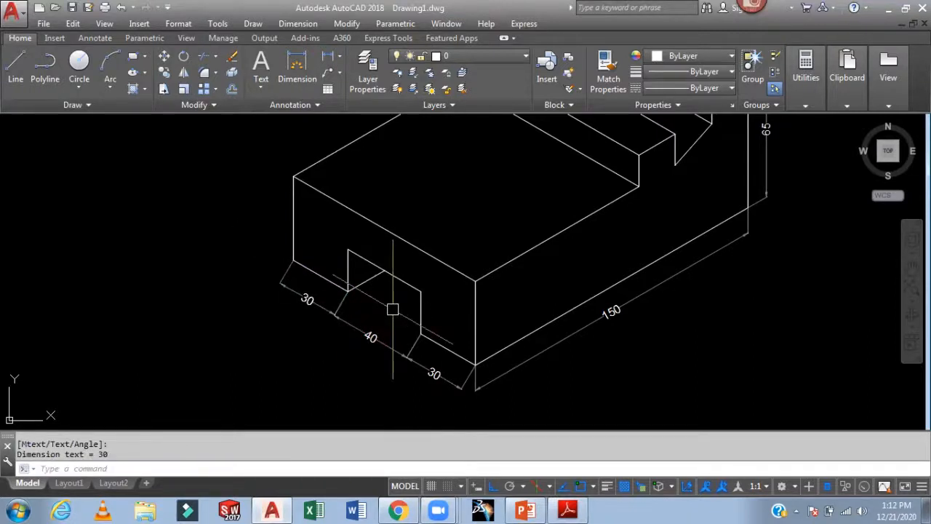
{"action": "key", "text": "Escape"}
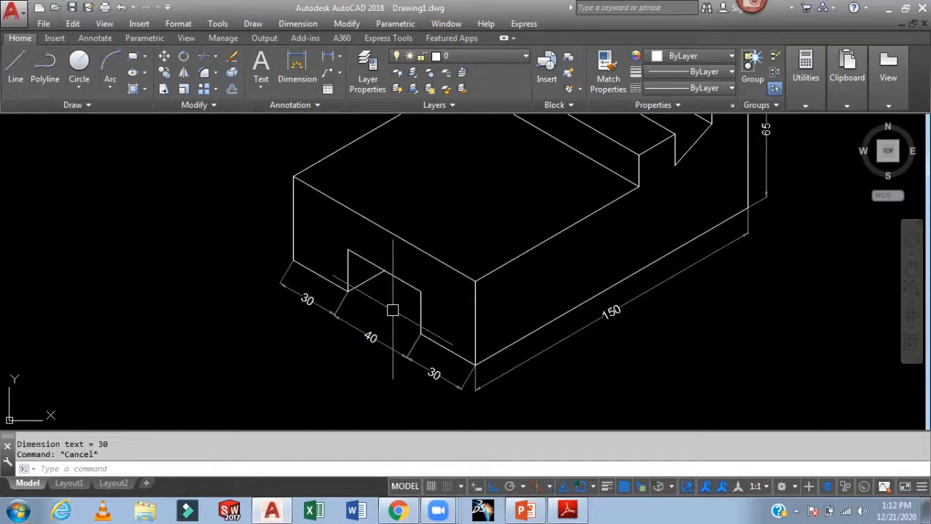
Step: Oblique the three aligned dimensions below the block's slotted front face to an angle of 90°
{"action": "left_click", "coordinate": [297, 23]}
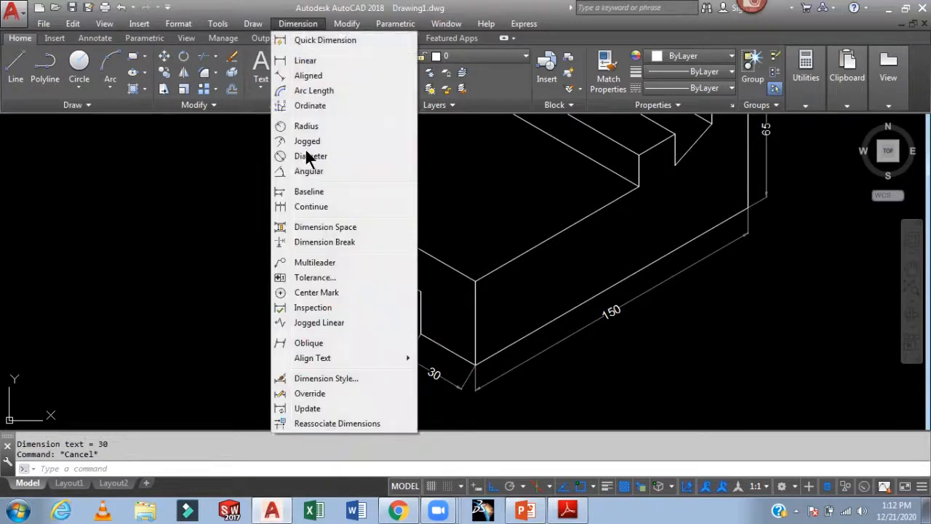
{"action": "left_click", "coordinate": [302, 343]}
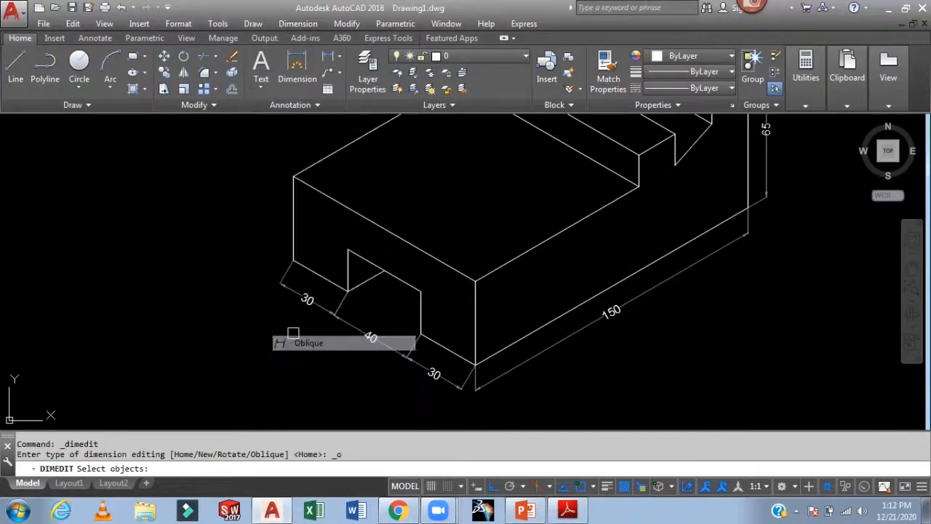
{"action": "left_click", "coordinate": [308, 298]}
{"action": "left_click", "coordinate": [366, 333]}
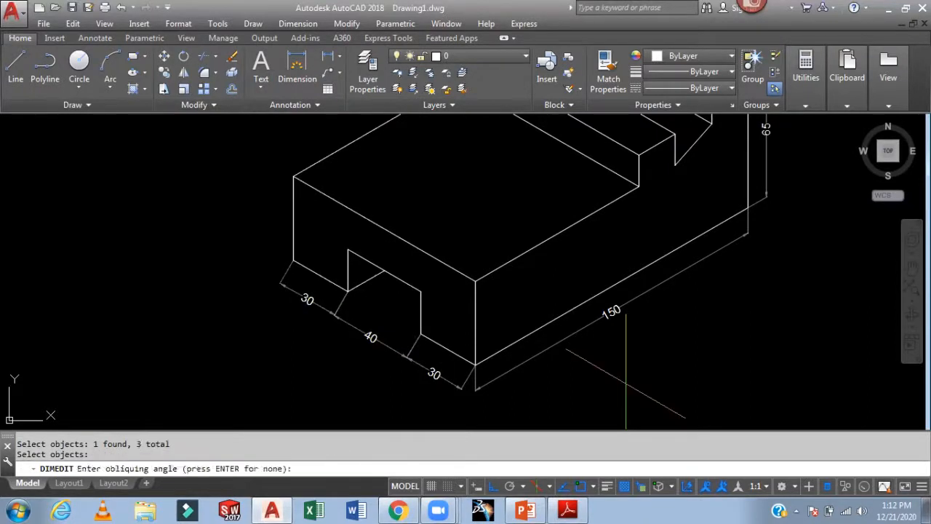
{"action": "type", "text": "90"}
{"action": "key", "text": "Return"}
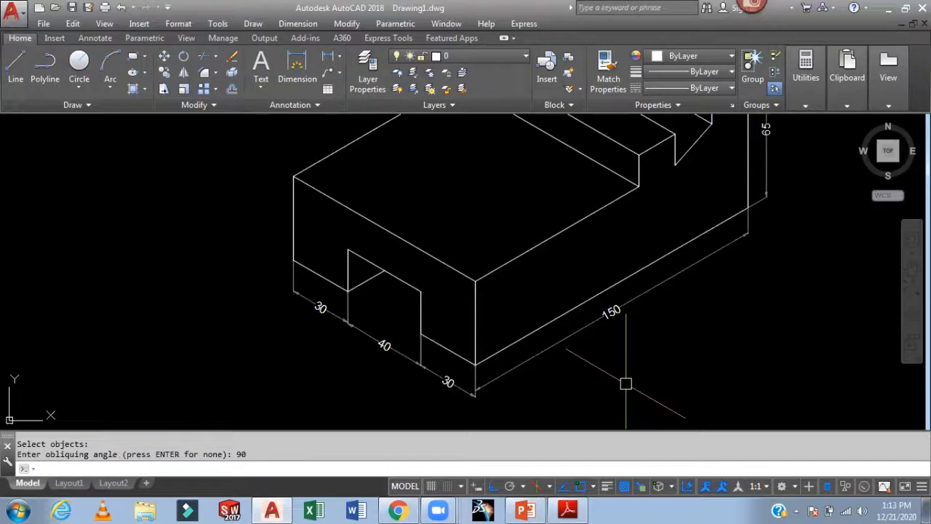
Step: Stretch the dimension line next to the block's front corner to meet the end of the long edge's dimension line
{"action": "middle_click_drag", "start_coordinate": [596, 395], "coordinate": [616, 368]}
{"action": "scroll", "coordinate": [407, 387], "scroll_direction": "up", "scroll_amount": 3}
{"action": "left_click", "coordinate": [521, 358]}
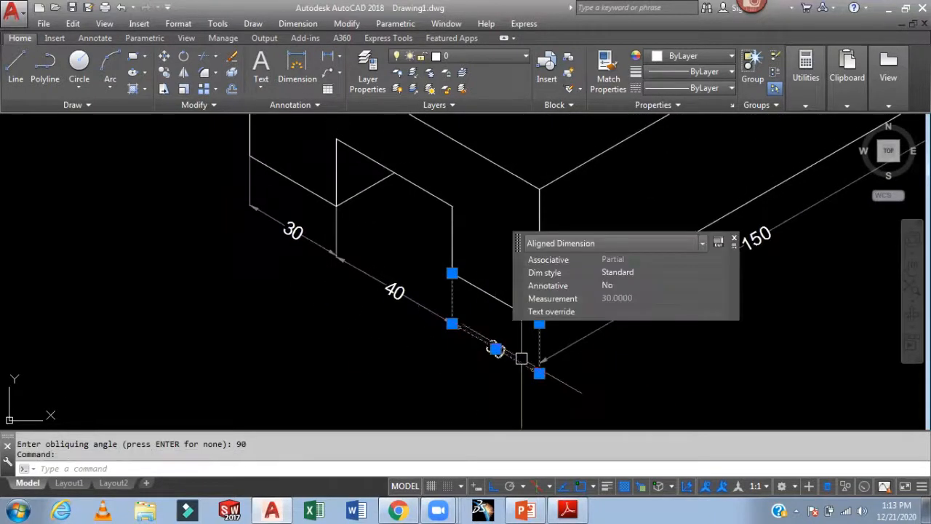
{"action": "left_click", "coordinate": [539, 373]}
{"action": "left_click", "coordinate": [539, 364]}
Step: Stretch the slot opening's dimension line and the outer left dimension line into line with the dimension at the front corner
{"action": "scroll", "coordinate": [451, 344], "scroll_direction": "up", "scroll_amount": 2}
{"action": "left_click", "coordinate": [419, 297]}
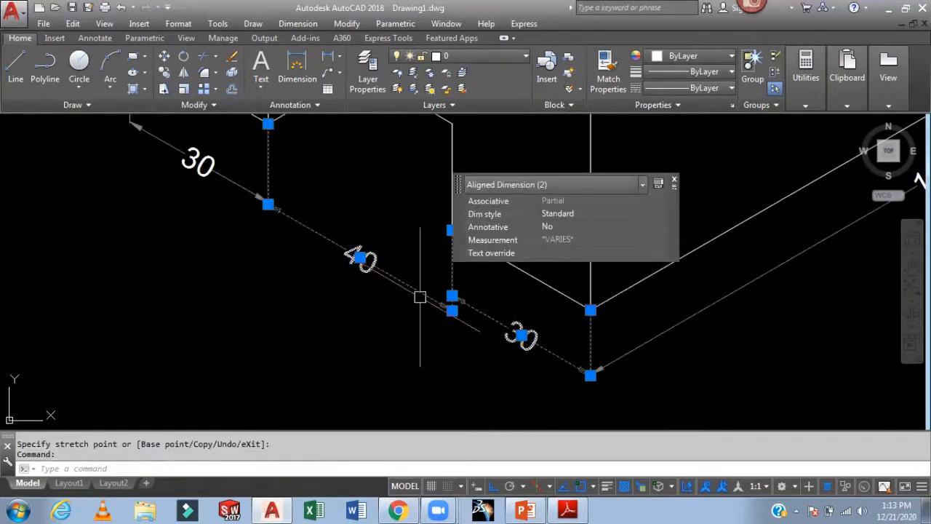
{"action": "left_click", "coordinate": [452, 311]}
{"action": "middle_click_drag", "start_coordinate": [320, 249], "coordinate": [407, 347]}
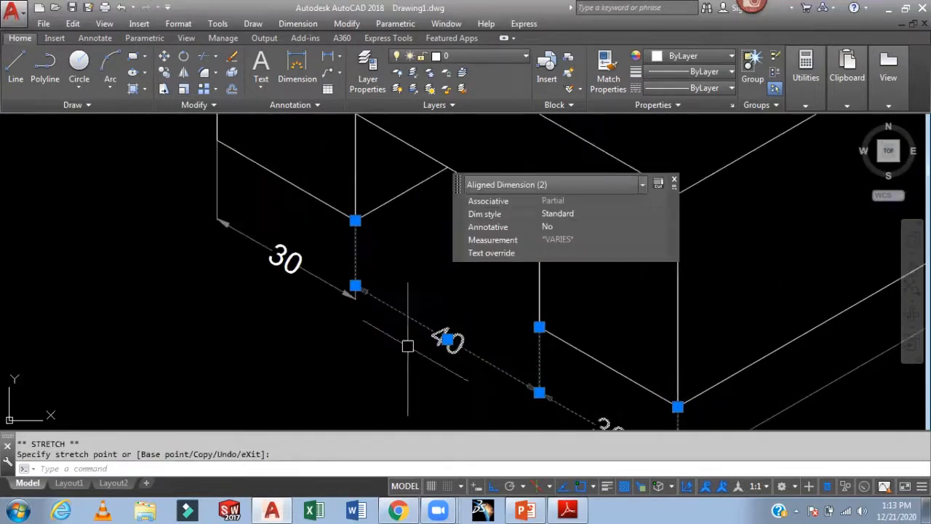
{"action": "left_click", "coordinate": [340, 290]}
{"action": "left_click", "coordinate": [354, 299]}
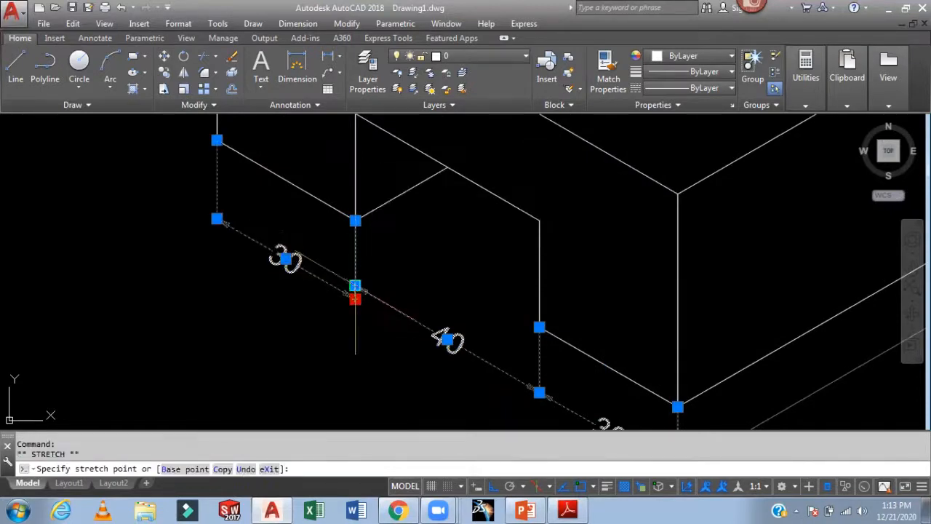
{"action": "key", "text": "Escape"}
{"action": "key", "text": "Escape"}
Step: Turn off isometric drafting to work orthographically, and bring the bracket drawing with the cylindrical boss into view
{"action": "scroll", "coordinate": [369, 322], "scroll_direction": "down", "scroll_amount": 3}
{"action": "mouse_move", "coordinate": [611, 317]}
{"action": "middle_mouse_down"}
{"action": "mouse_move", "coordinate": [455, 332]}
{"action": "mouse_move", "coordinate": [441, 349]}
{"action": "middle_mouse_up"}
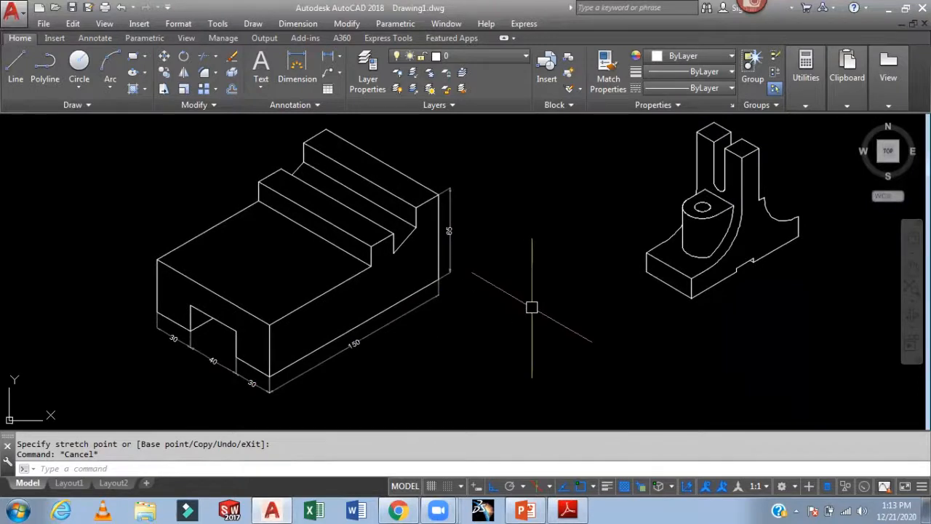
{"action": "scroll", "coordinate": [519, 301], "scroll_direction": "up", "scroll_amount": 5}
{"action": "middle_click_drag", "start_coordinate": [561, 232], "coordinate": [579, 266]}
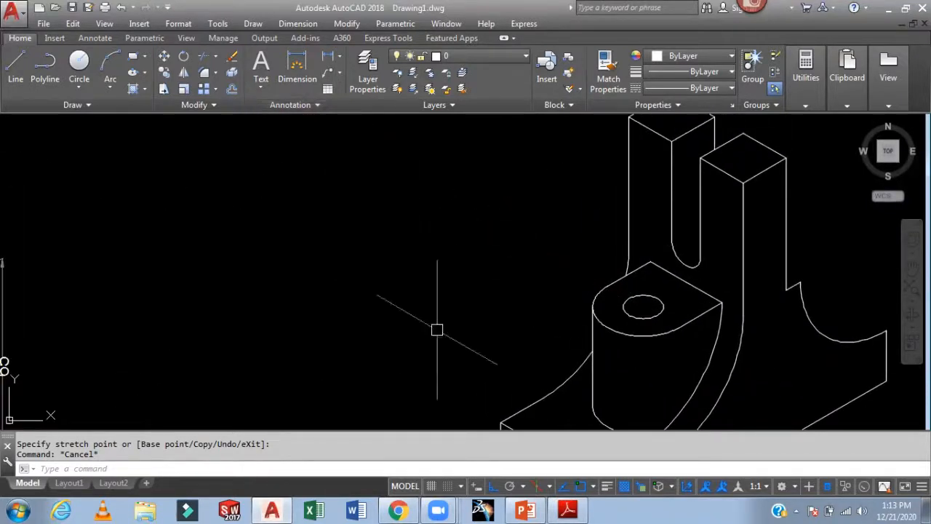
{"action": "left_click", "coordinate": [539, 487]}
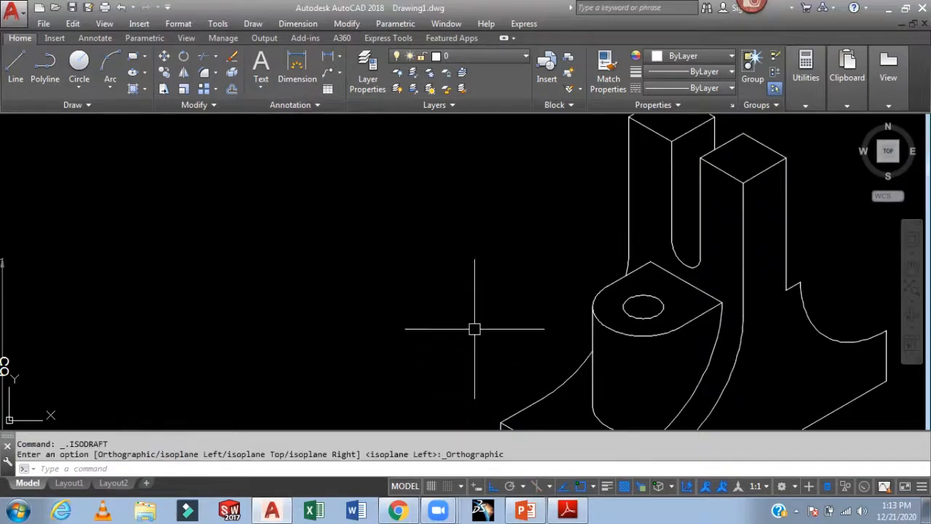
{"action": "middle_click_drag", "start_coordinate": [499, 274], "coordinate": [480, 295]}
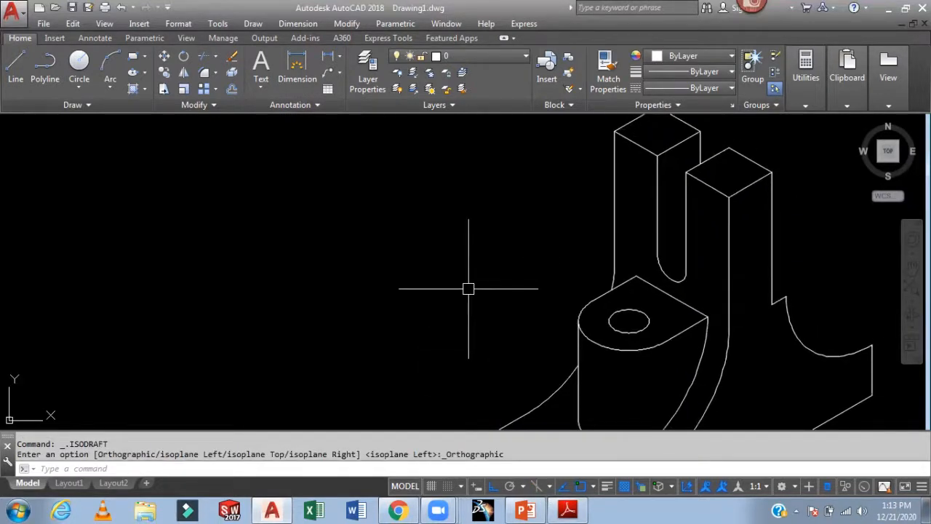
Step: Modify the Standard multileader style with an arrowhead size of 2.5 and leader color 8
{"action": "type", "text": "MLS"}
{"action": "key", "text": "Return"}
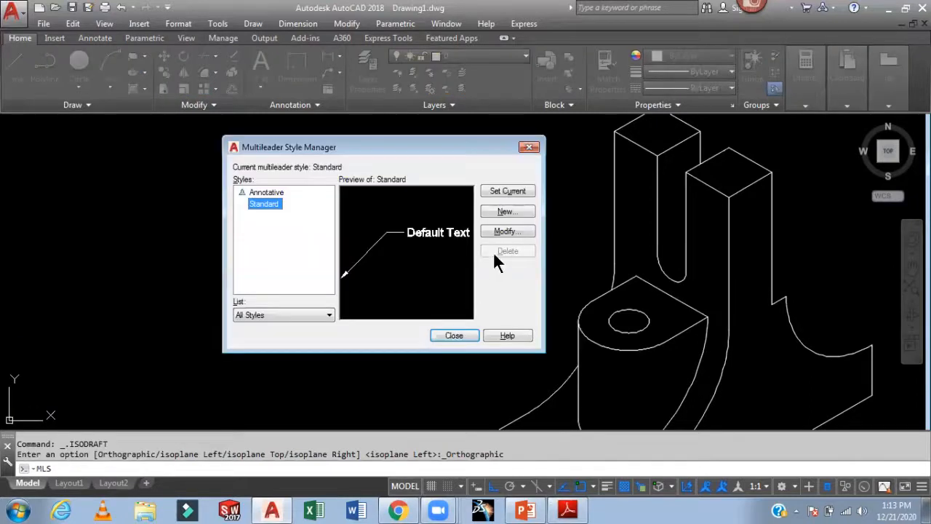
{"action": "left_click", "coordinate": [505, 230]}
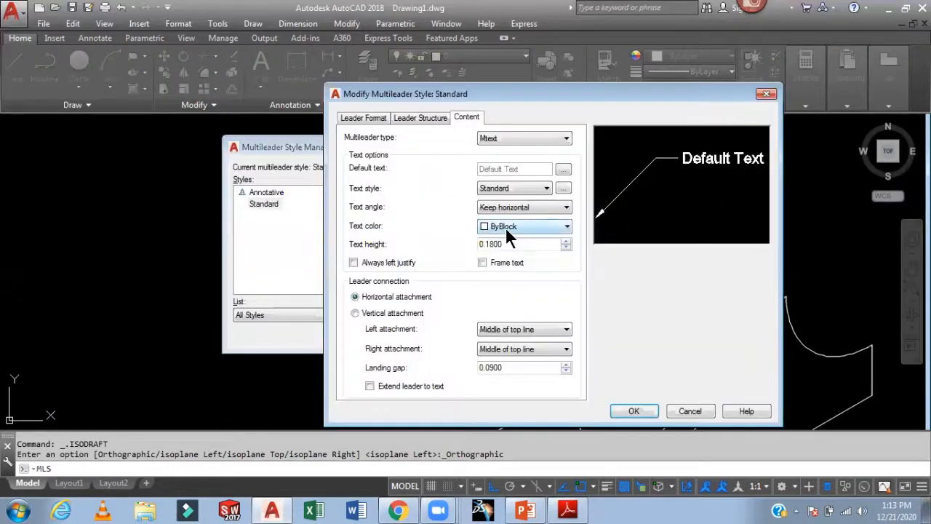
{"action": "left_click", "coordinate": [366, 117]}
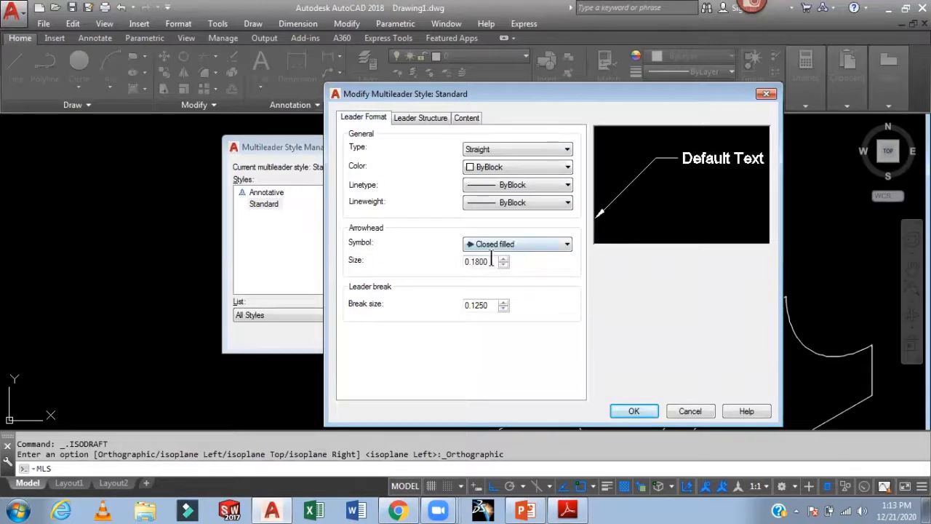
{"action": "left_click", "coordinate": [493, 166]}
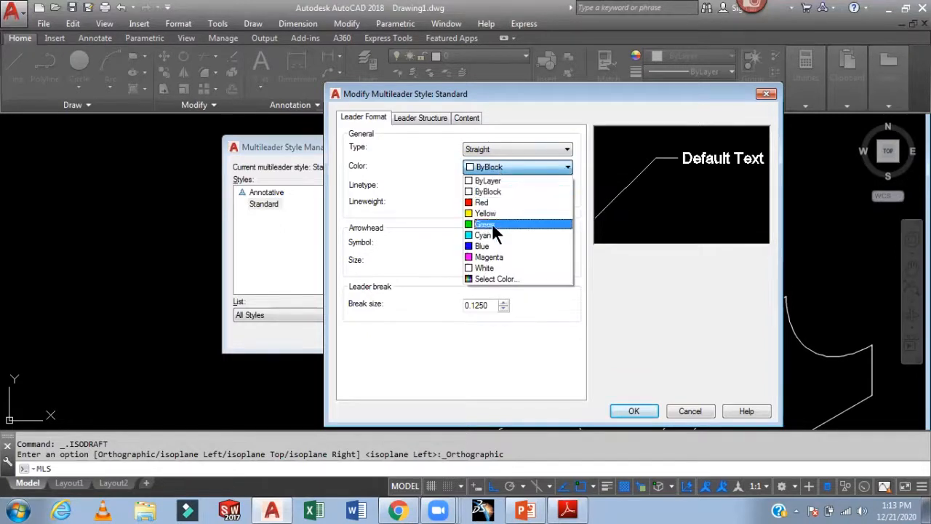
{"action": "left_click", "coordinate": [498, 280]}
{"action": "left_click", "coordinate": [627, 252]}
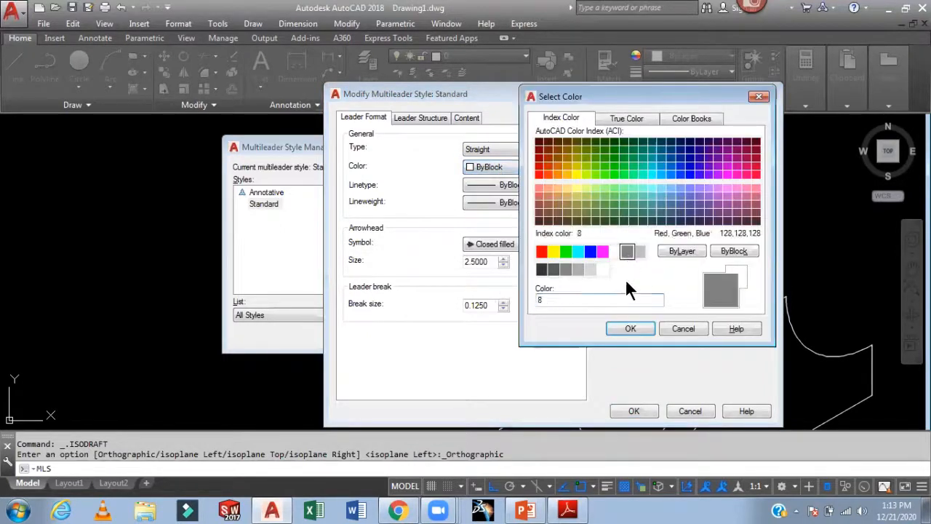
{"action": "left_click", "coordinate": [630, 330]}
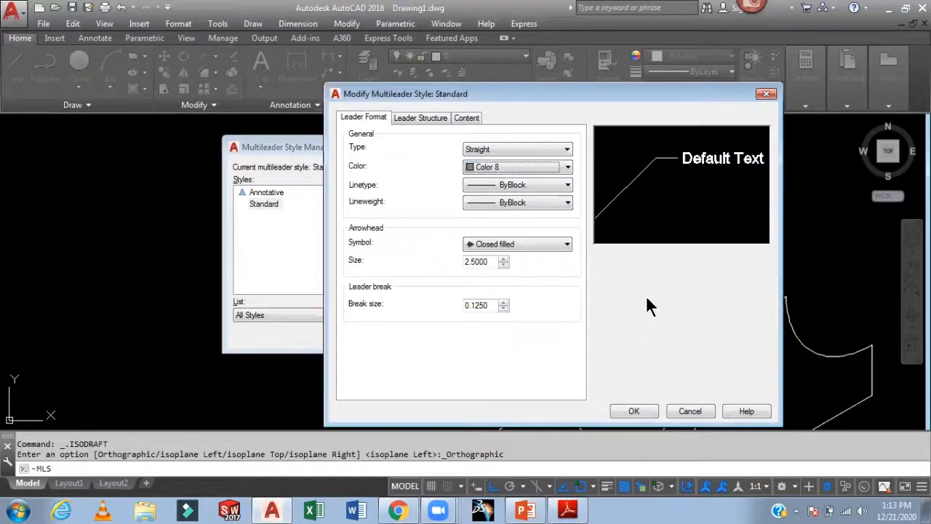
Step: Set the multileader style's text height to 4
{"action": "left_click", "coordinate": [406, 118]}
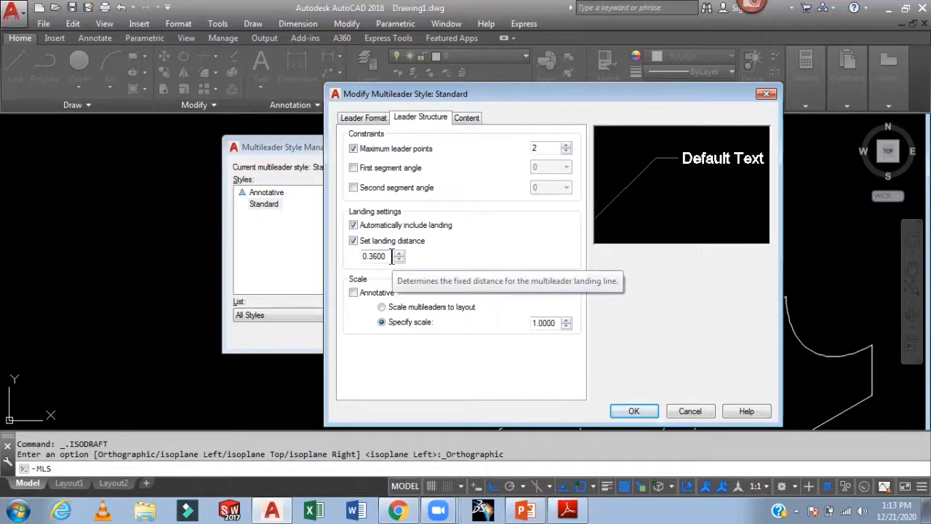
{"action": "left_click", "coordinate": [466, 119]}
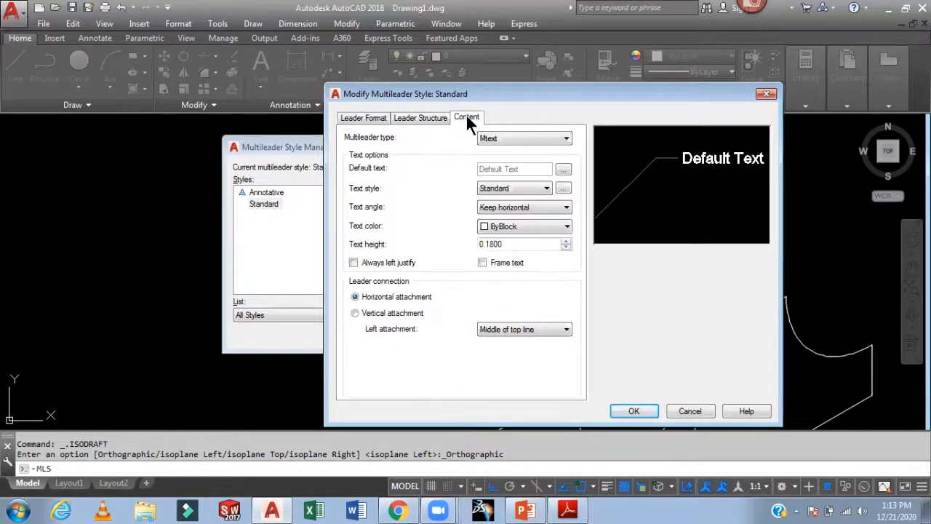
{"action": "left_click_drag", "start_coordinate": [520, 244], "coordinate": [446, 253]}
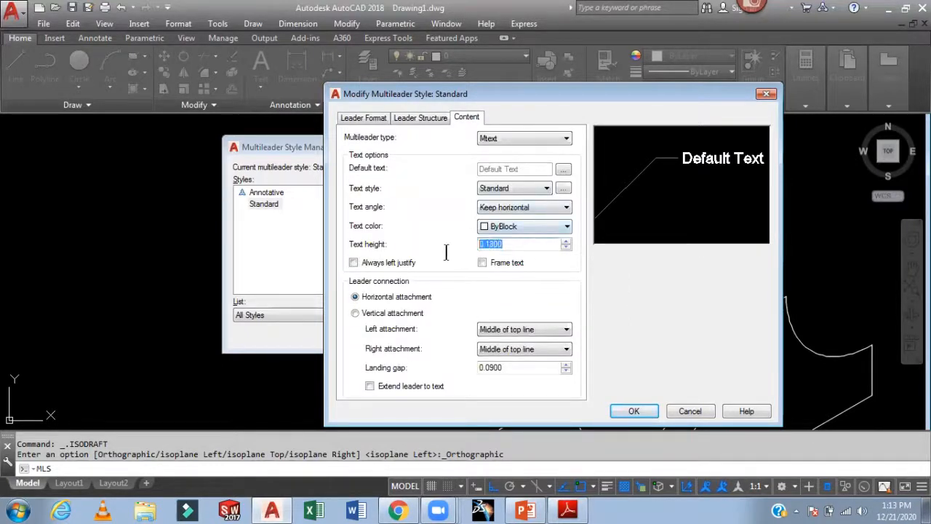
{"action": "type", "text": "4"}
Step: Set both the left and right leader attachments to Underline bottom line
{"action": "left_click", "coordinate": [539, 329]}
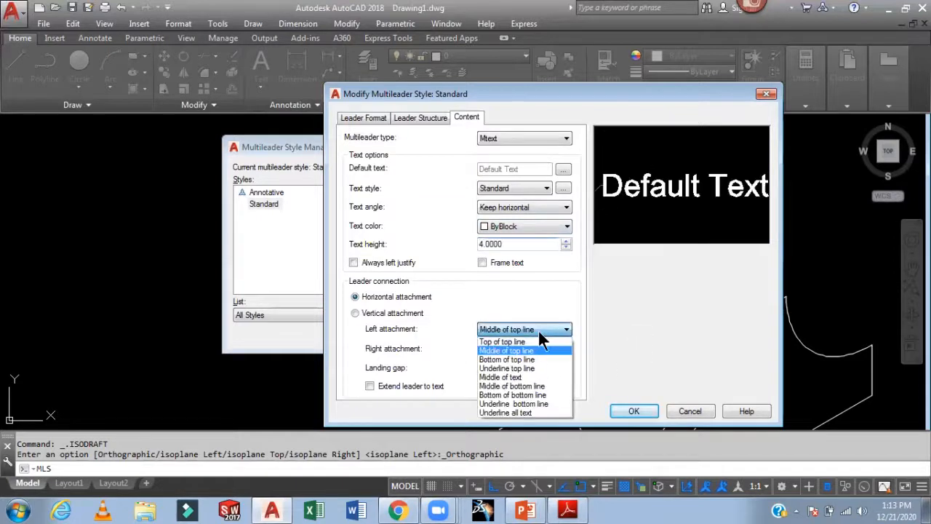
{"action": "left_click", "coordinate": [543, 403]}
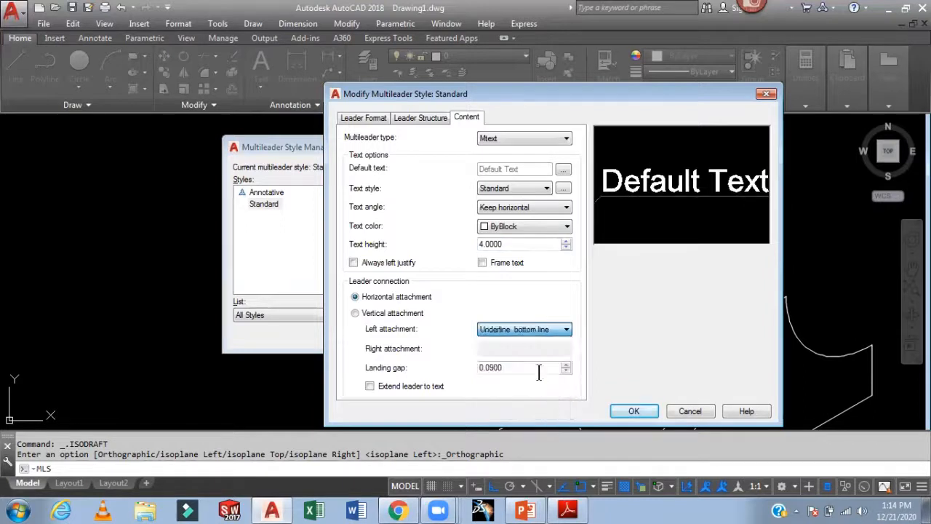
{"action": "left_click", "coordinate": [539, 331]}
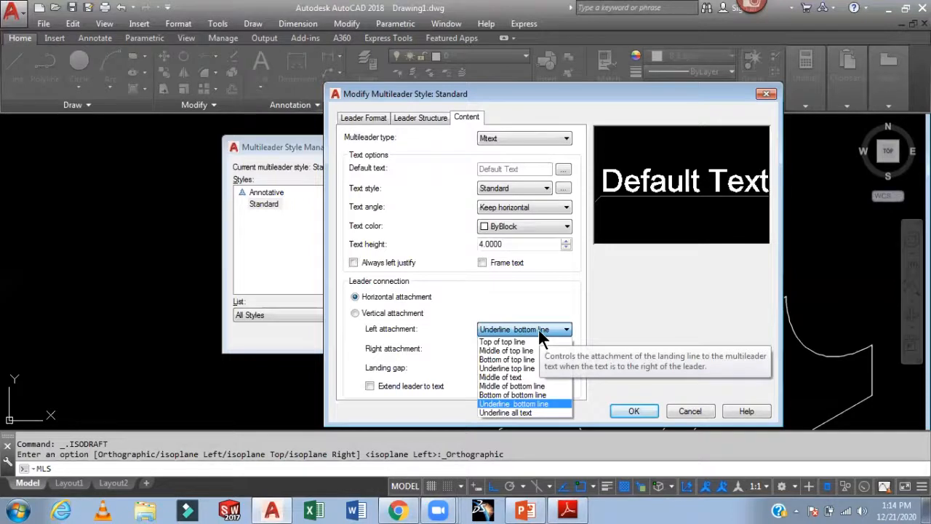
{"action": "left_click", "coordinate": [538, 329]}
{"action": "left_click", "coordinate": [539, 354]}
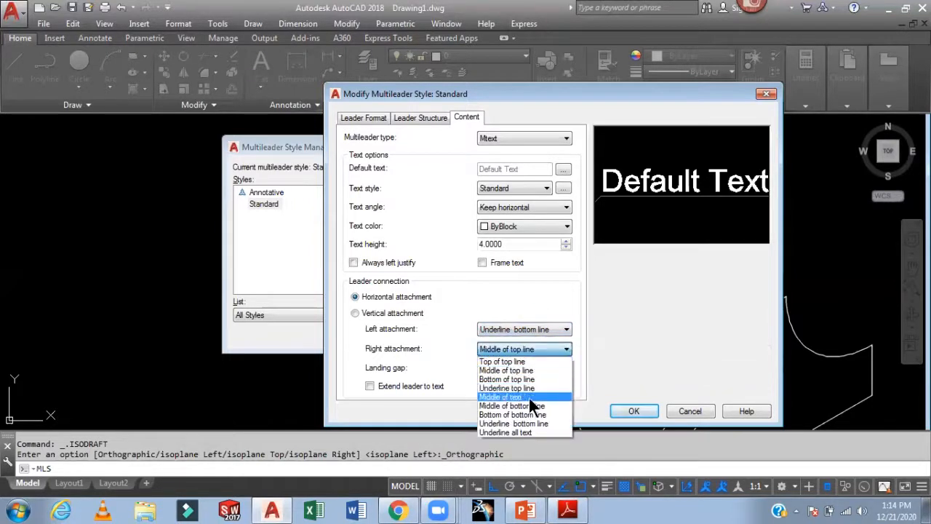
{"action": "left_click", "coordinate": [527, 424]}
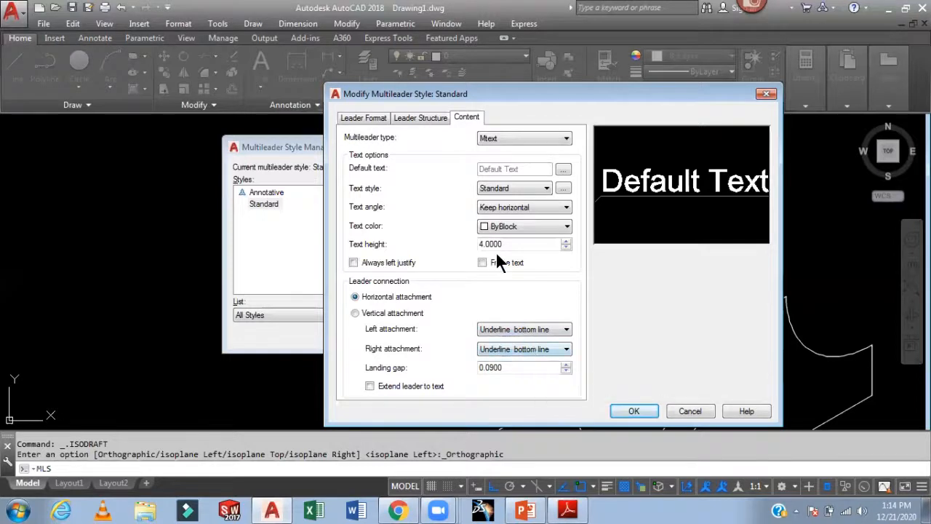
Step: Save the multileader style changes and make Standard the current multileader style
{"action": "left_click", "coordinate": [632, 411]}
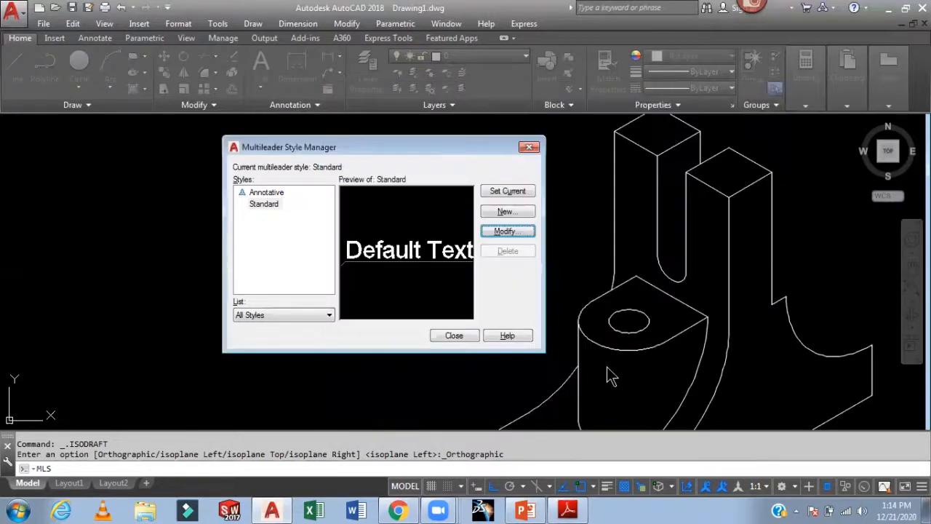
{"action": "left_click", "coordinate": [504, 189]}
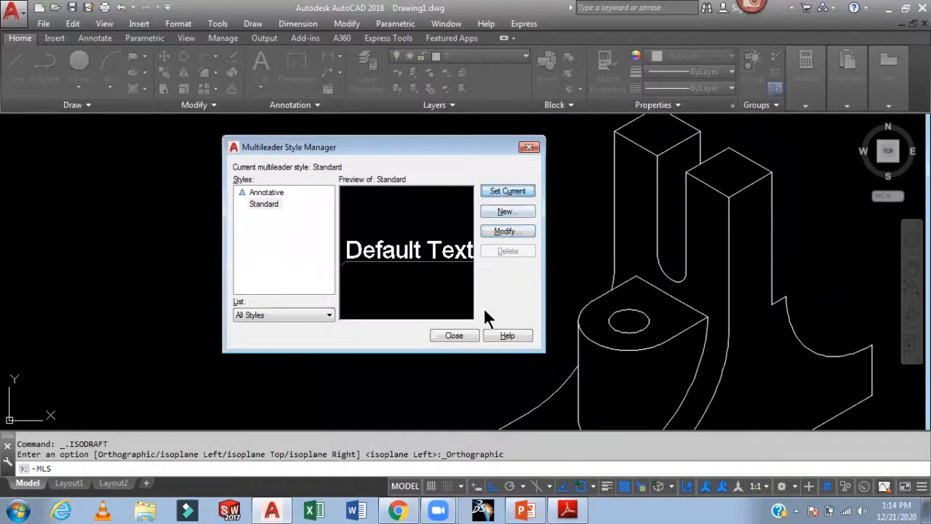
{"action": "left_click", "coordinate": [454, 336]}
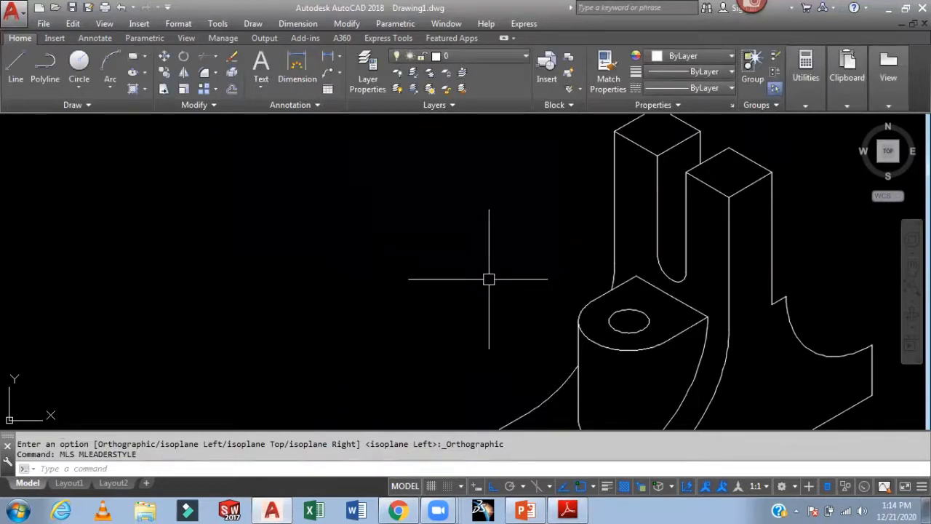
Step: Add a multileader reading "R 12.5" pointing to the rounded outer edge of the boss on the second part
{"action": "type", "text": "mld"}
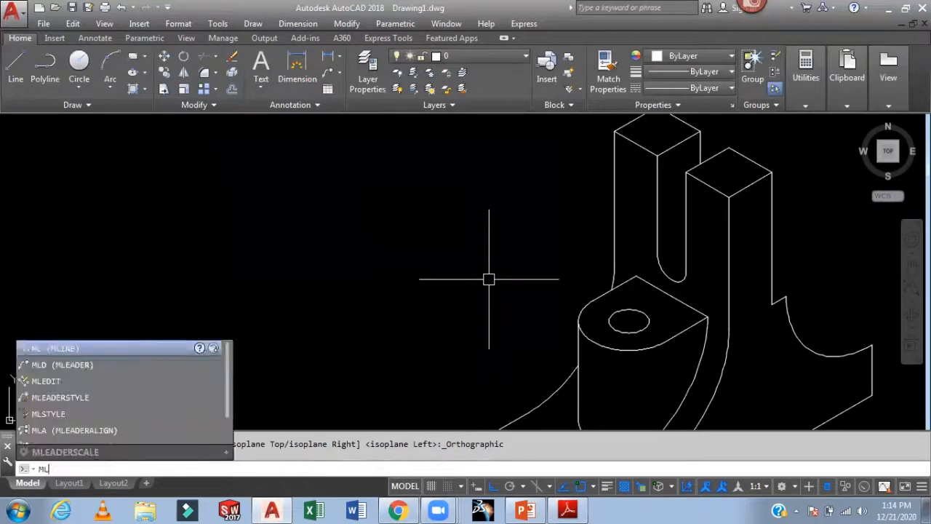
{"action": "key", "text": "Return"}
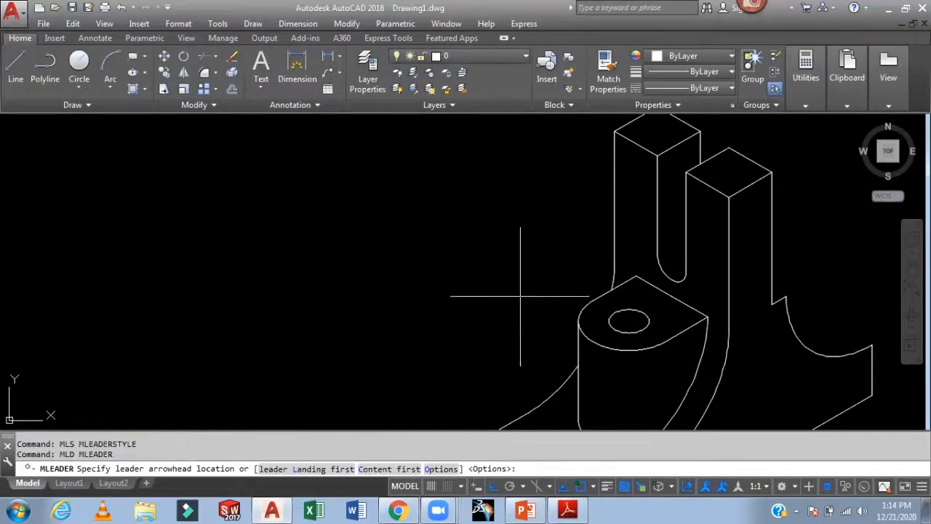
{"action": "left_click", "coordinate": [577, 310]}
{"action": "key", "text": "F8"}
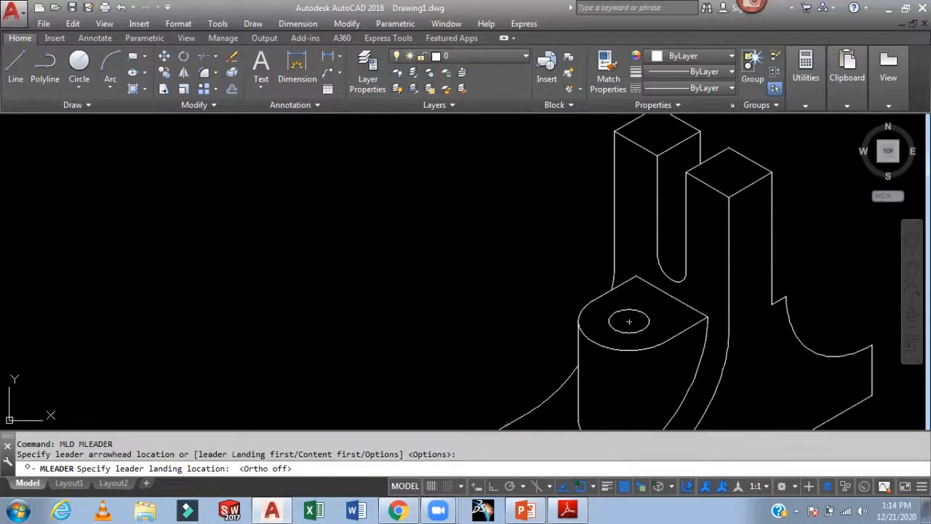
{"action": "left_click", "coordinate": [480, 231]}
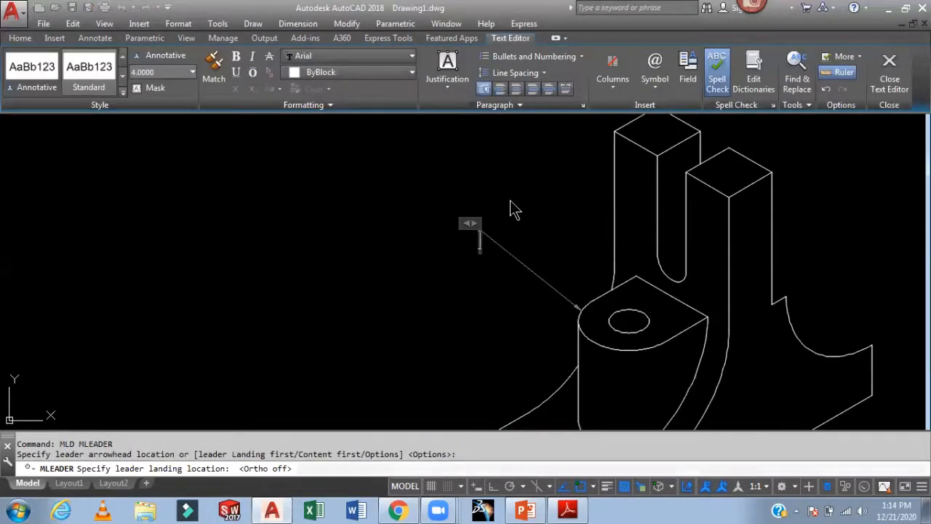
{"action": "type", "text": "R 12.5"}
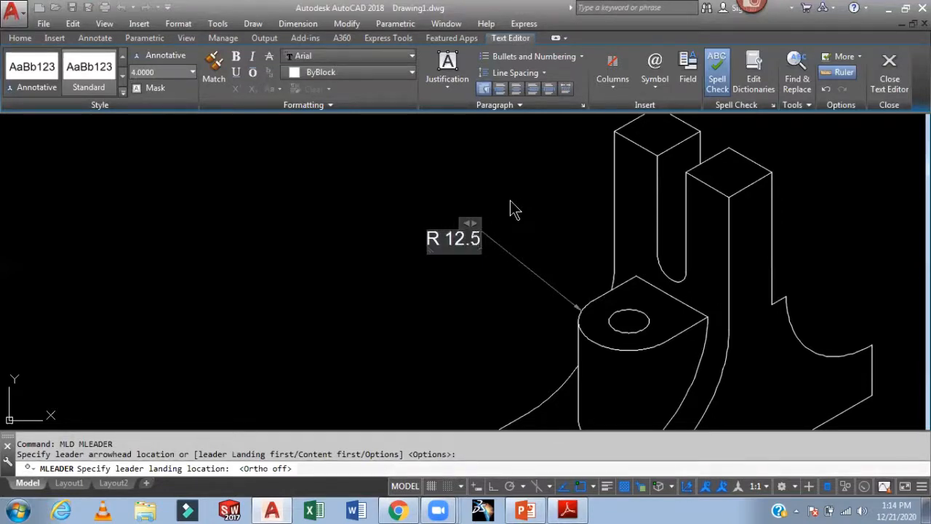
{"action": "left_click", "coordinate": [510, 201]}
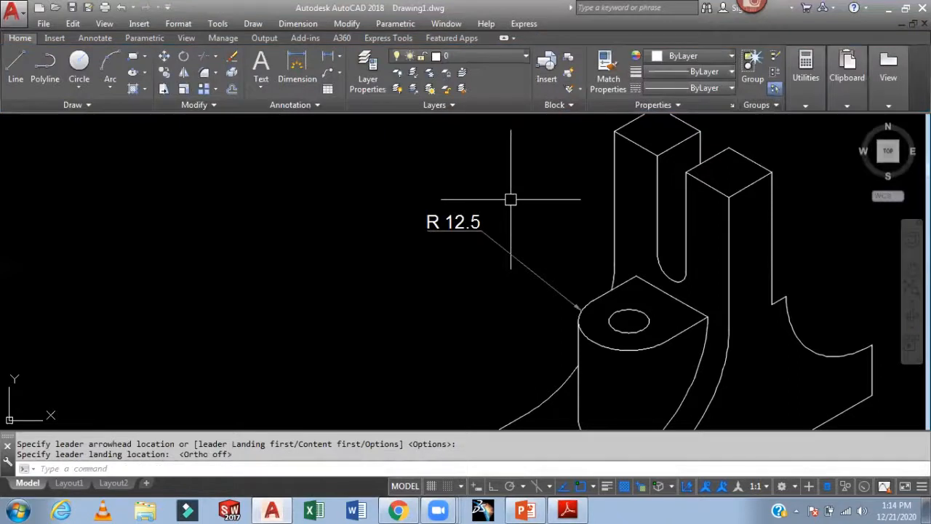
Step: Add a multileader reading "R 5" pointing to the edge of the hole in the boss
{"action": "type", "text": "MLD"}
{"action": "key", "text": "Return"}
{"action": "left_click", "coordinate": [573, 317]}
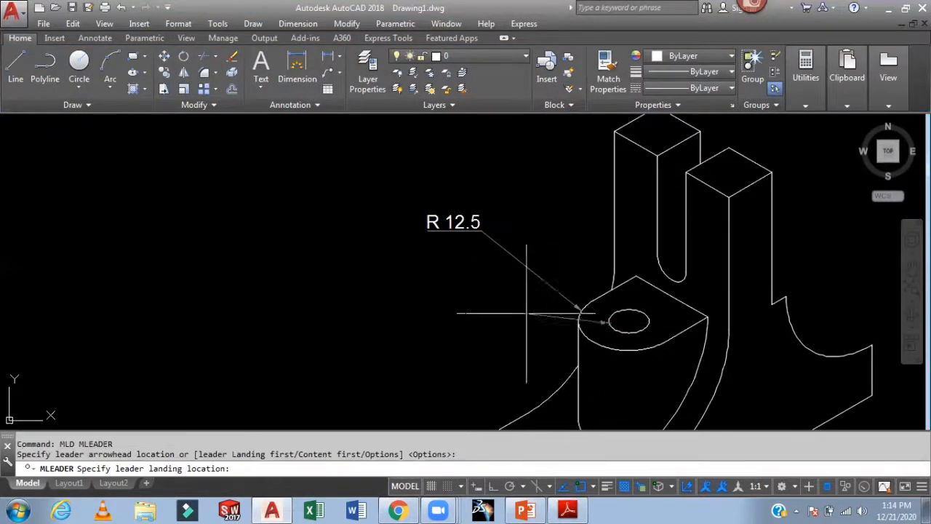
{"action": "left_click", "coordinate": [524, 182]}
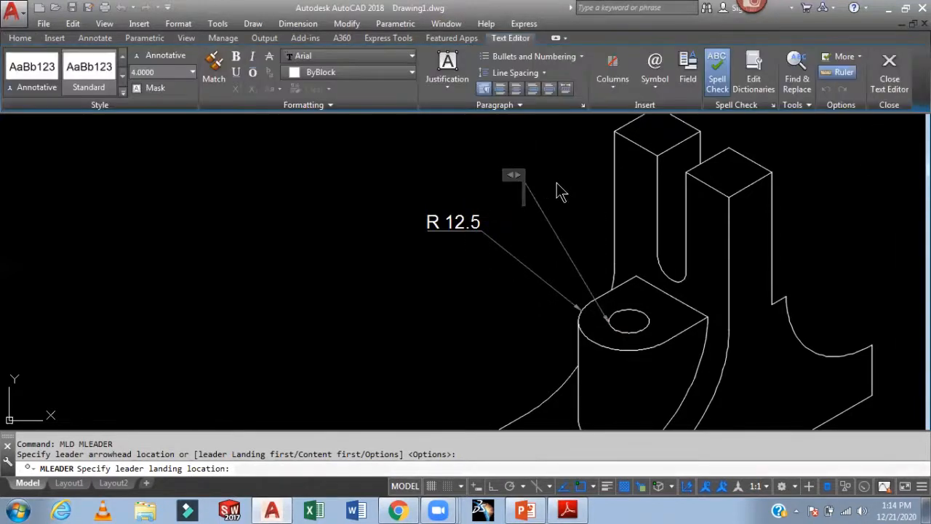
{"action": "type", "text": "R 5"}
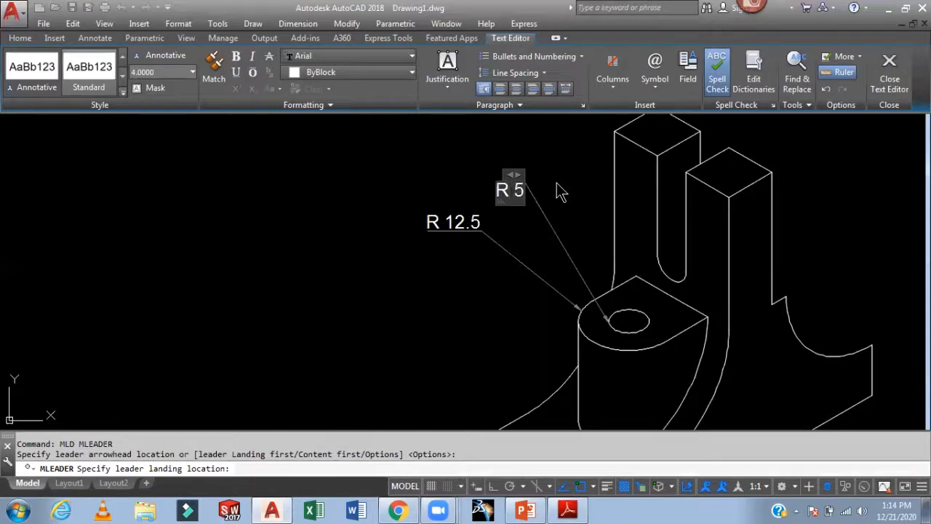
{"action": "left_click", "coordinate": [436, 304]}
Step: Add a multileader reading "R30" pointing to the concave arc at the back end of the part
{"action": "scroll", "coordinate": [443, 276], "scroll_direction": "down", "scroll_amount": 5}
{"action": "middle_click_drag", "start_coordinate": [442, 259], "coordinate": [441, 258]}
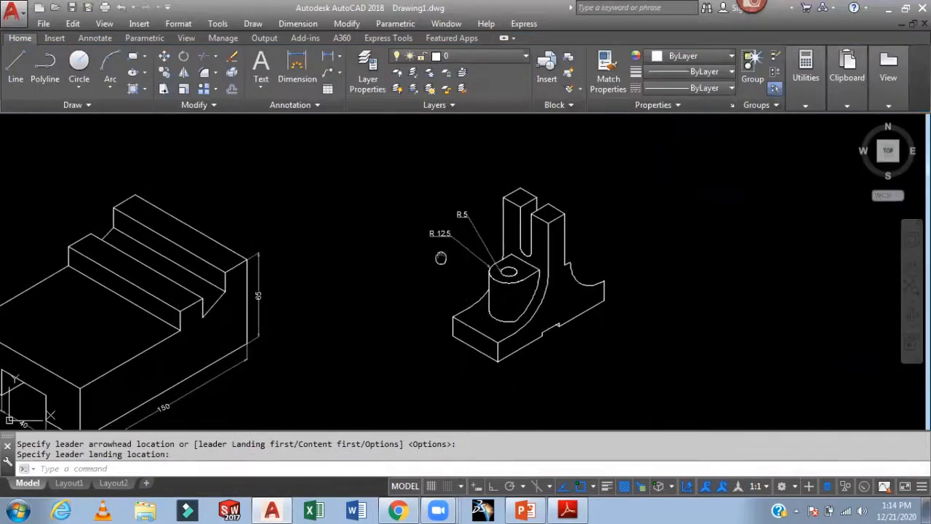
{"action": "scroll", "coordinate": [576, 264], "scroll_direction": "up", "scroll_amount": 4}
{"action": "key", "text": "Return"}
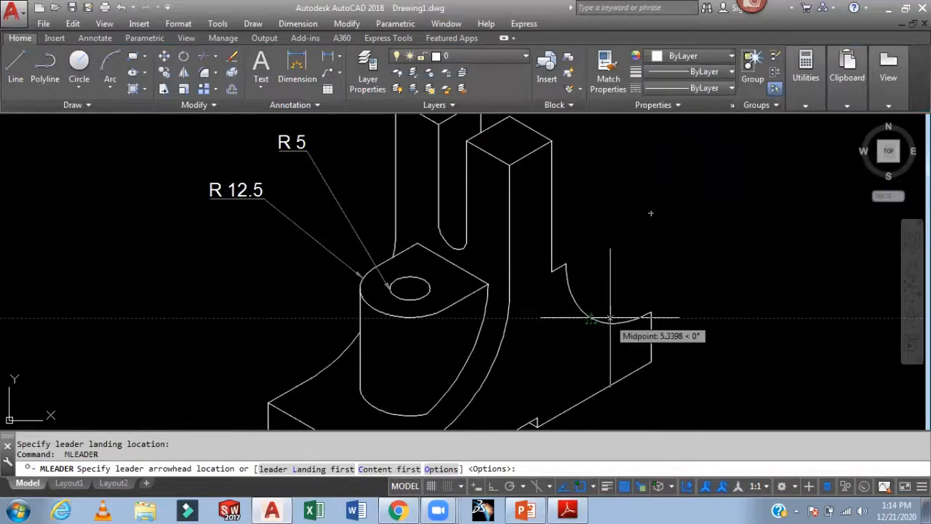
{"action": "left_click", "coordinate": [606, 319]}
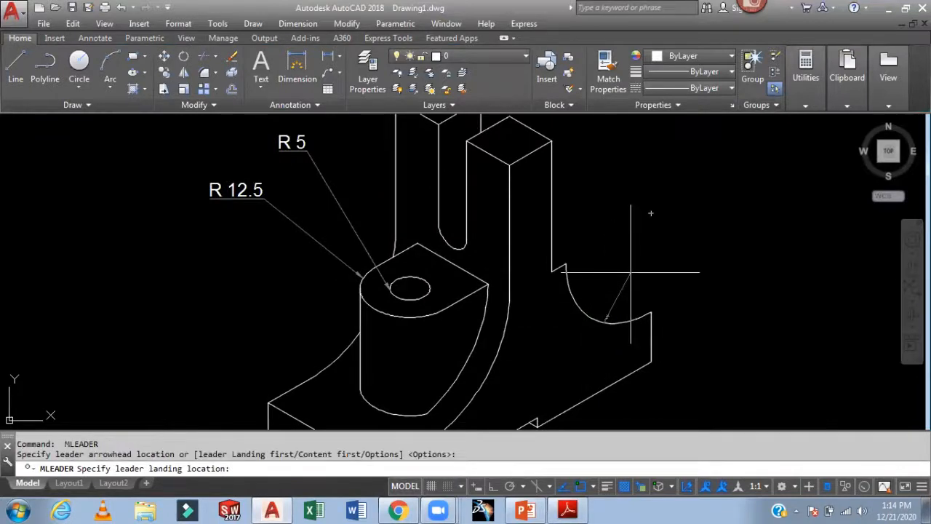
{"action": "left_click", "coordinate": [717, 272]}
{"action": "type", "text": "R"}
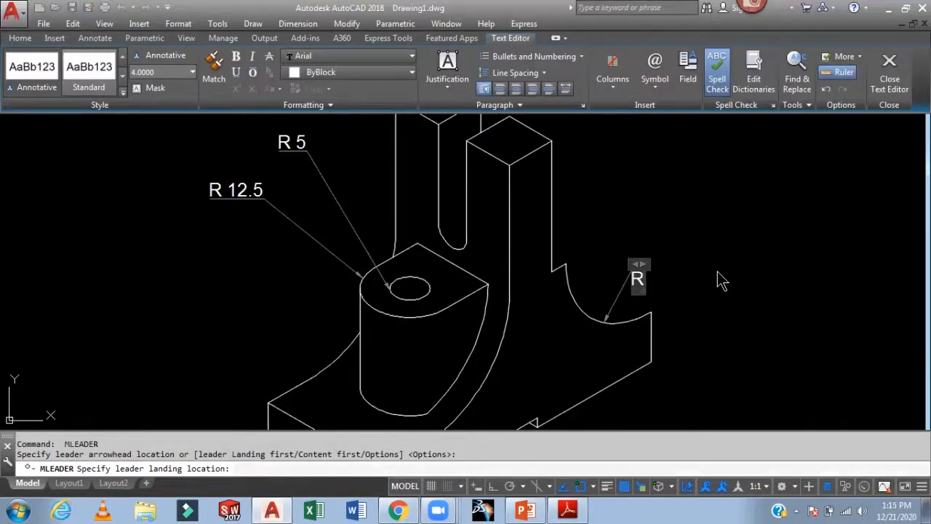
{"action": "type", "text": "30"}
{"action": "left_click", "coordinate": [717, 271]}
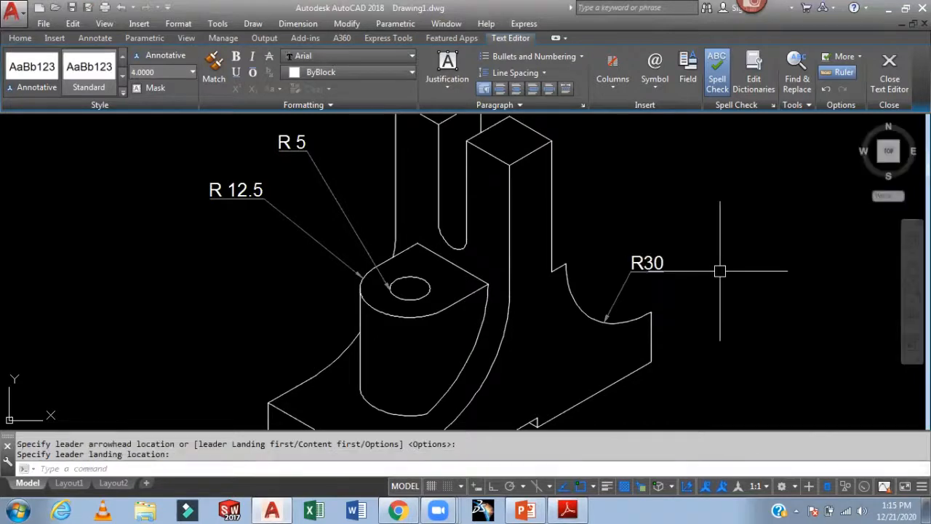
Step: Add a multileader reading "R30" pointing to the front curve where the base rises into the upright
{"action": "scroll", "coordinate": [742, 343], "scroll_direction": "down", "scroll_amount": 3}
{"action": "scroll", "coordinate": [758, 210], "scroll_direction": "up", "scroll_amount": 4}
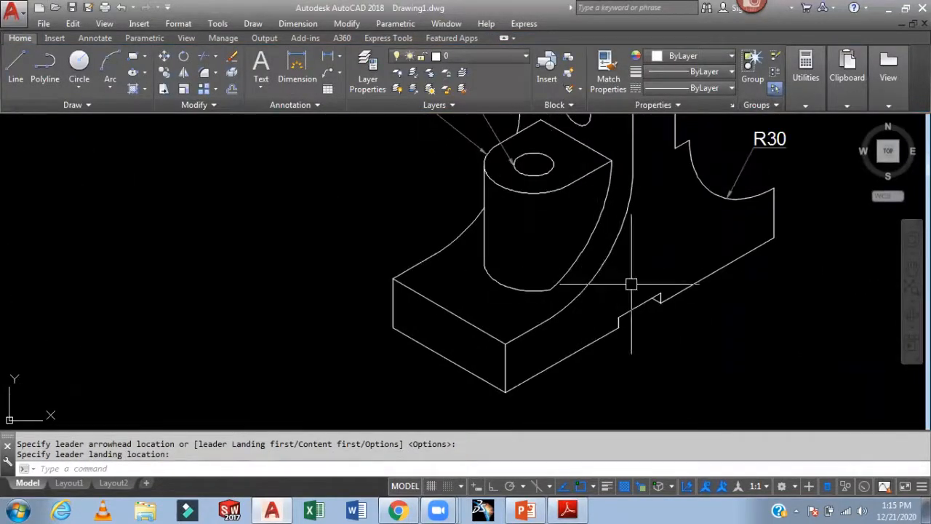
{"action": "key", "text": "Return"}
{"action": "left_click", "coordinate": [624, 237]}
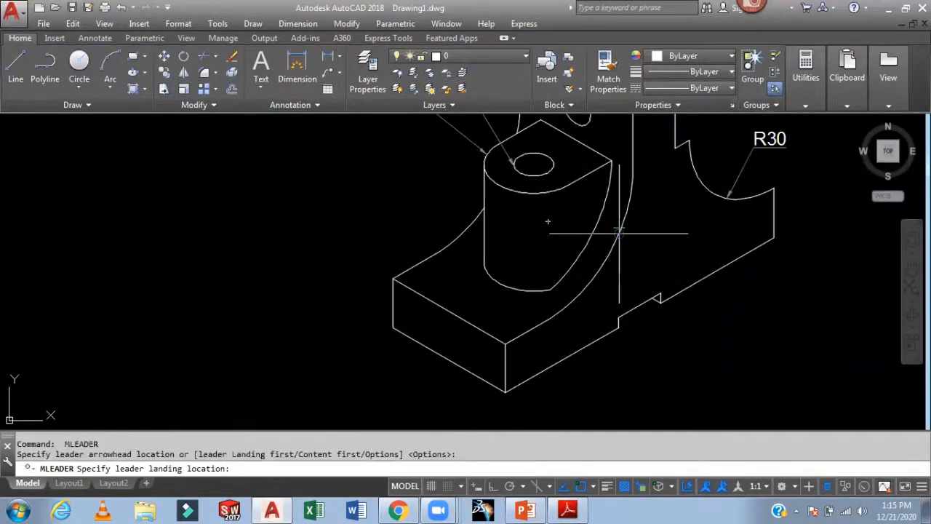
{"action": "scroll", "coordinate": [619, 254], "scroll_direction": "up", "scroll_amount": 1}
{"action": "scroll", "coordinate": [618, 259], "scroll_direction": "down", "scroll_amount": 3}
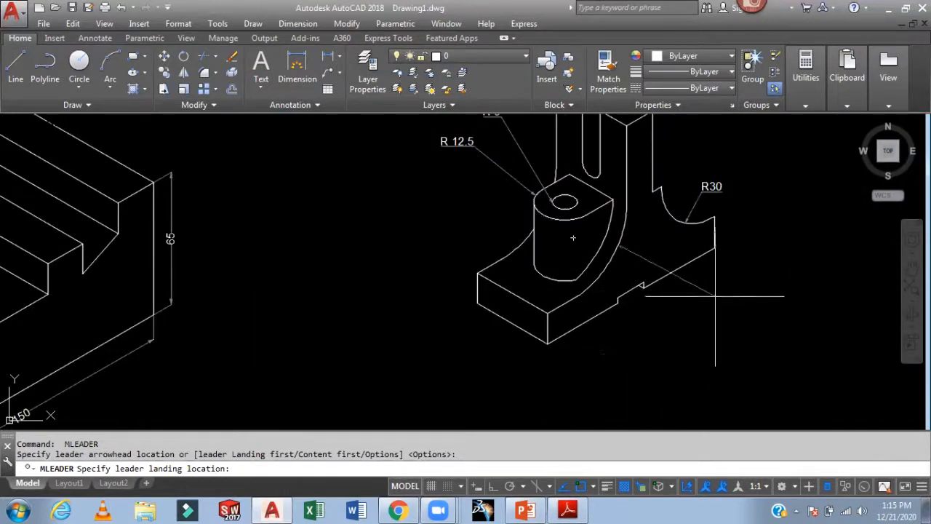
{"action": "scroll", "coordinate": [669, 260], "scroll_direction": "up", "scroll_amount": 1}
{"action": "left_click", "coordinate": [631, 242]}
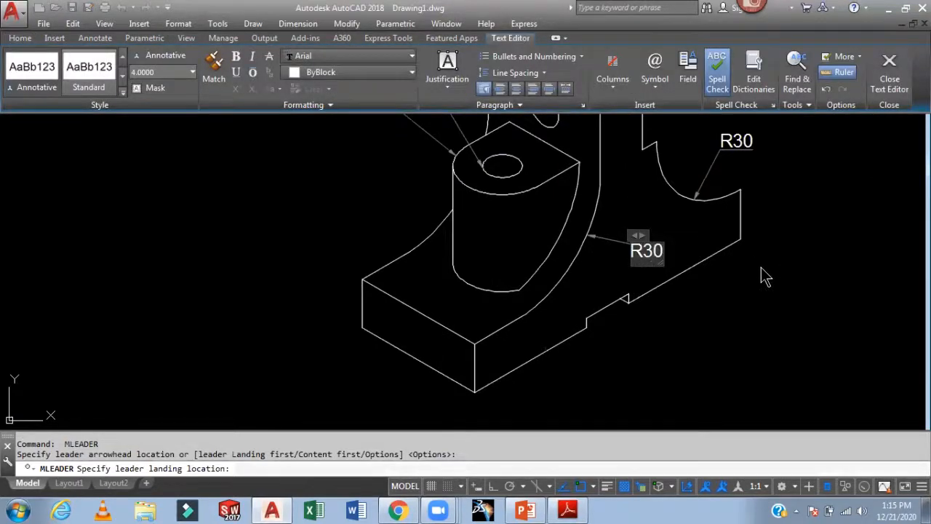
{"action": "left_click", "coordinate": [764, 286]}
{"action": "scroll", "coordinate": [748, 286], "scroll_direction": "down", "scroll_amount": 3}
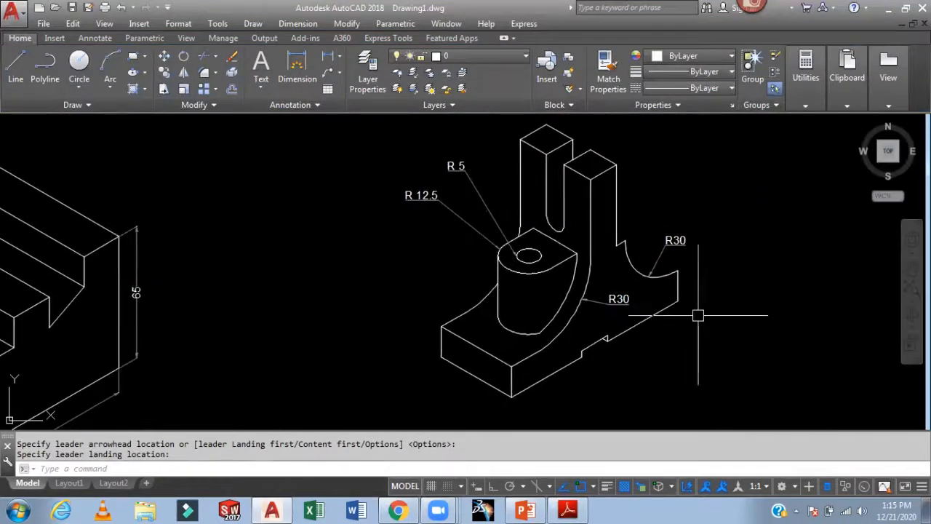
{"action": "scroll", "coordinate": [542, 214], "scroll_direction": "up", "scroll_amount": 4}
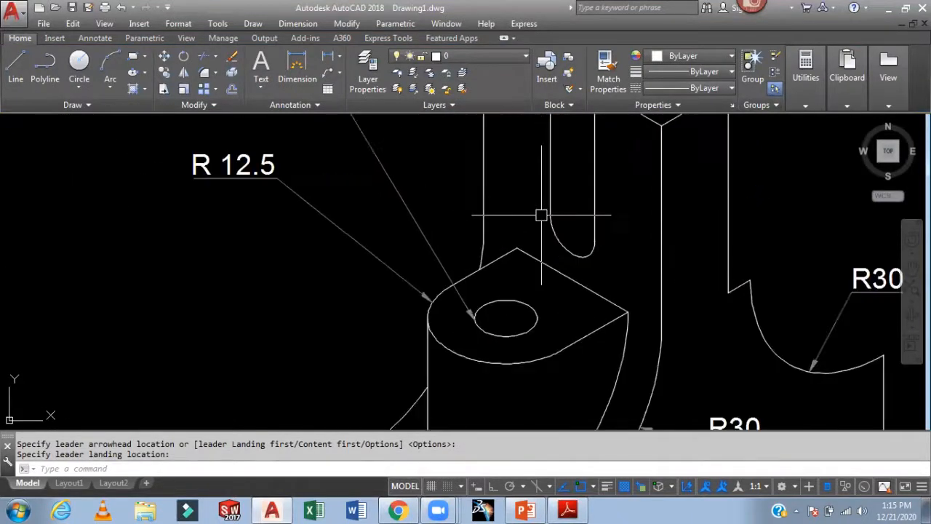
{"action": "key", "text": "Return"}
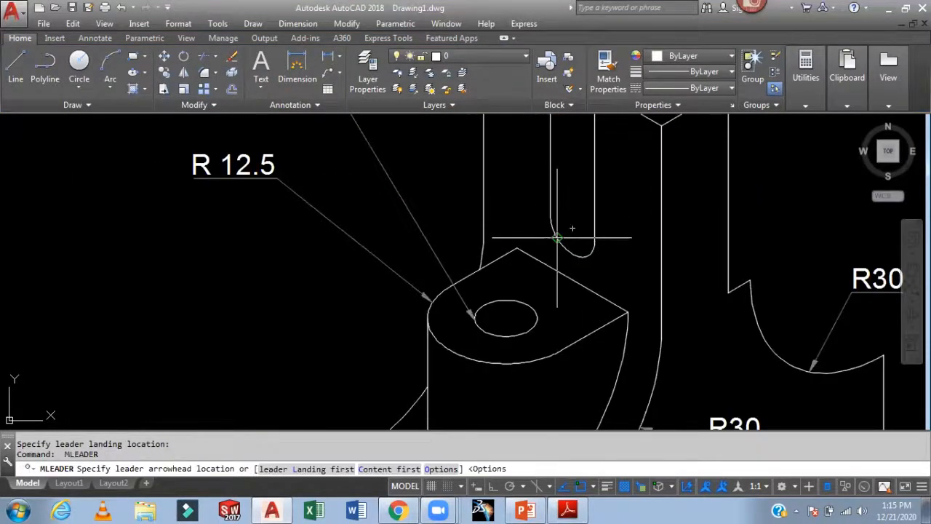
{"action": "scroll", "coordinate": [557, 237], "scroll_direction": "up", "scroll_amount": 2}
{"action": "scroll", "coordinate": [557, 216], "scroll_direction": "down", "scroll_amount": 5}
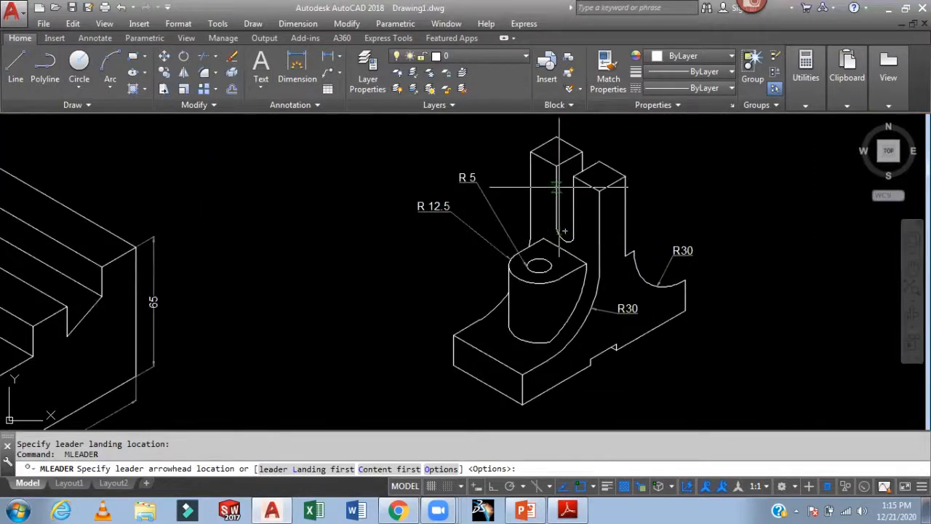
{"action": "scroll", "coordinate": [557, 187], "scroll_direction": "up", "scroll_amount": 2}
{"action": "key", "text": "Escape"}
Step: Try to add a vertical linear dimension from the rear post's top front corner to the slot arc's centre
{"action": "middle_click_drag", "start_coordinate": [570, 205], "coordinate": [563, 273]}
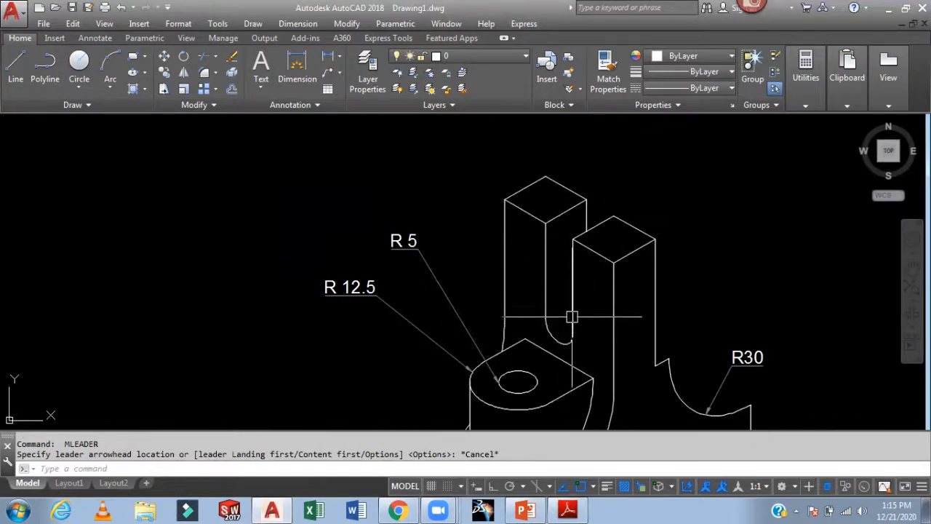
{"action": "type", "text": "DL"}
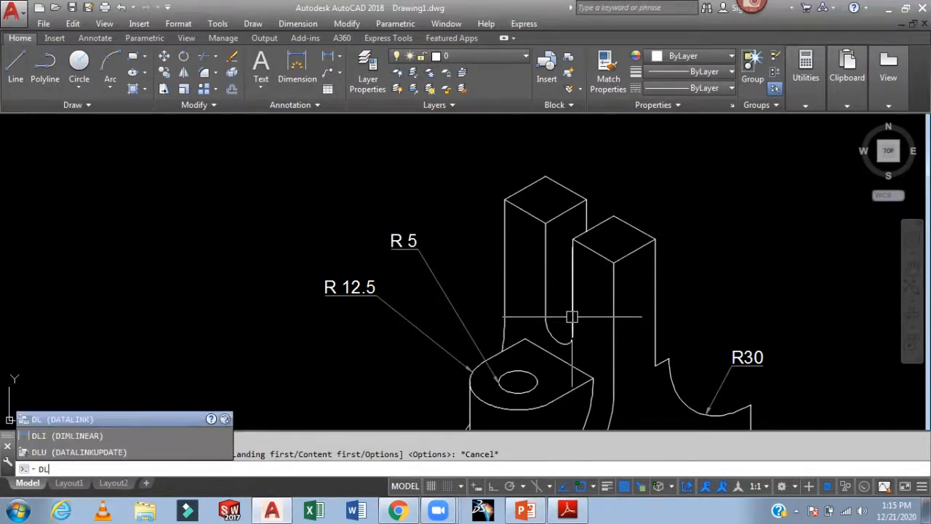
{"action": "type", "text": "I"}
{"action": "key", "text": "Return"}
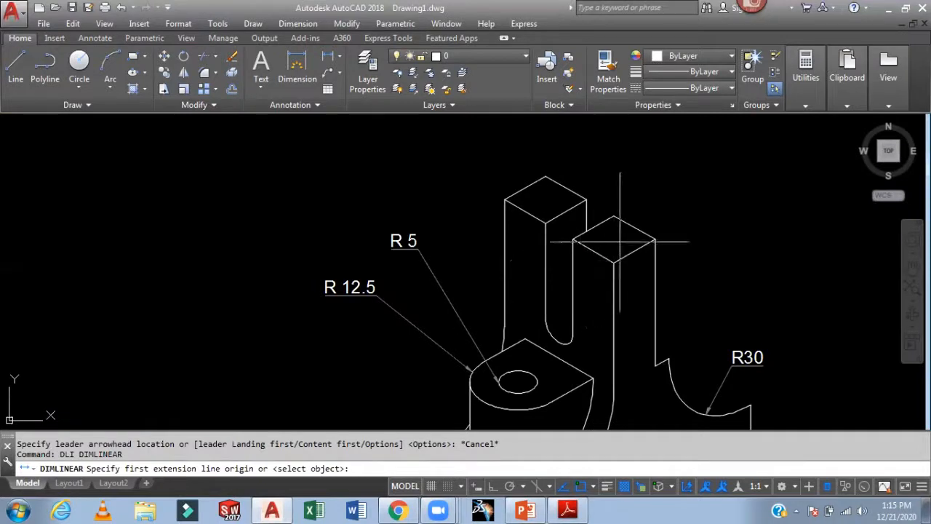
{"action": "scroll", "coordinate": [570, 229], "scroll_direction": "up", "scroll_amount": 2}
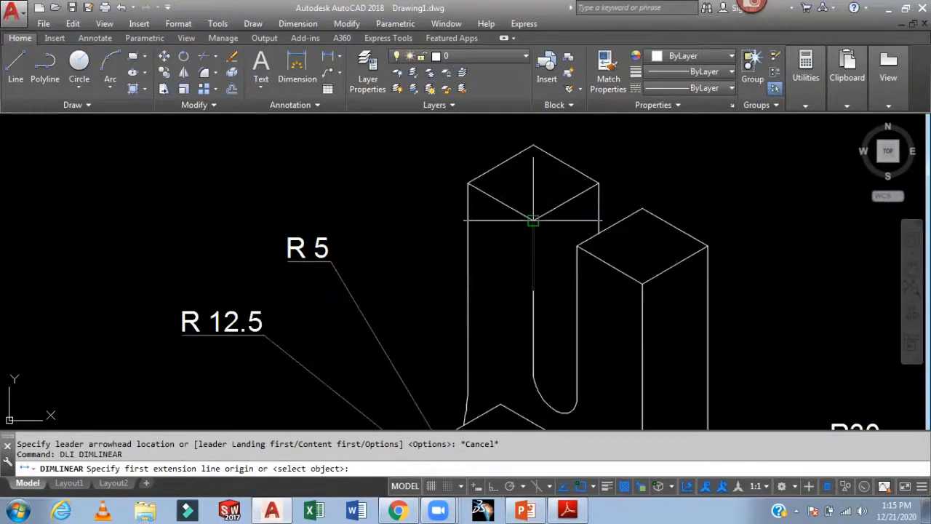
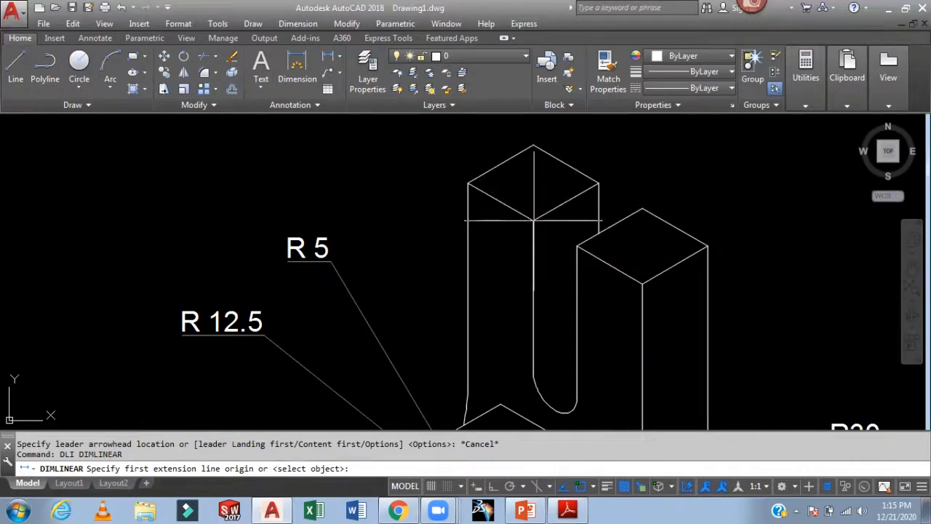
{"action": "left_click", "coordinate": [534, 218]}
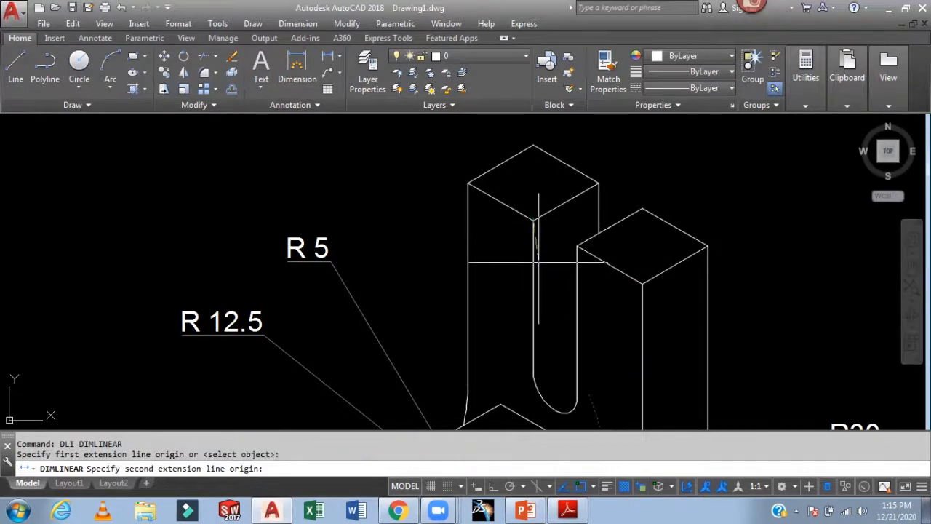
{"action": "left_click", "coordinate": [555, 385]}
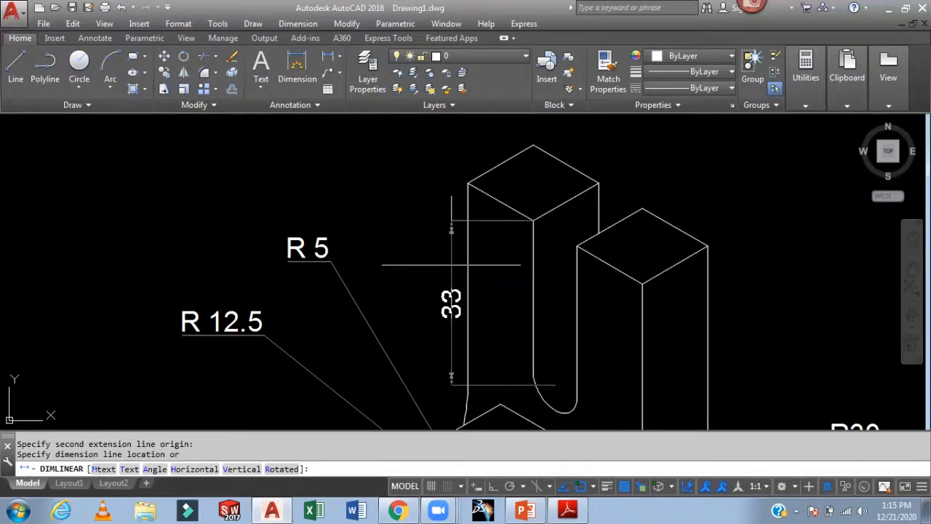
{"action": "key", "text": "Escape"}
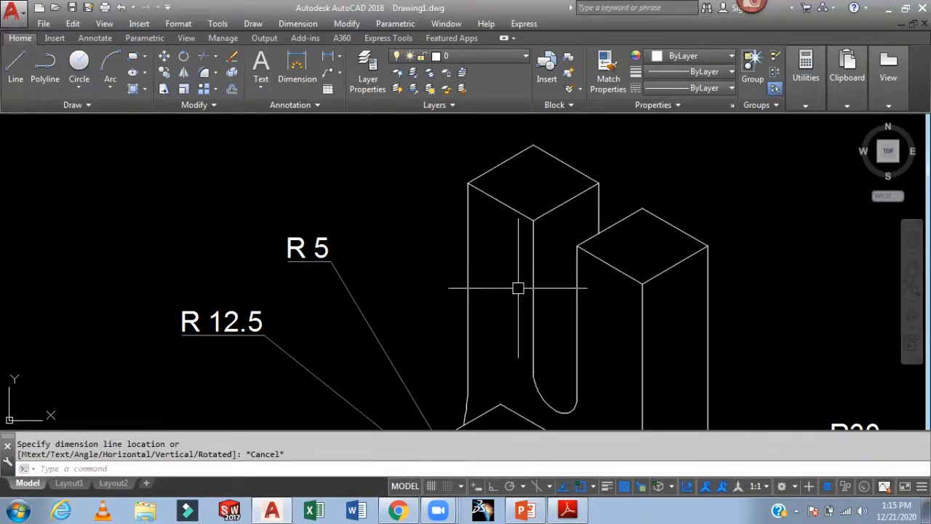
Step: Draw a vertical line 30 units long upward from the centre of the slot's bottom arc, with Ortho on
{"action": "type", "text": "l"}
{"action": "key", "text": "Return"}
{"action": "left_click", "coordinate": [554, 385]}
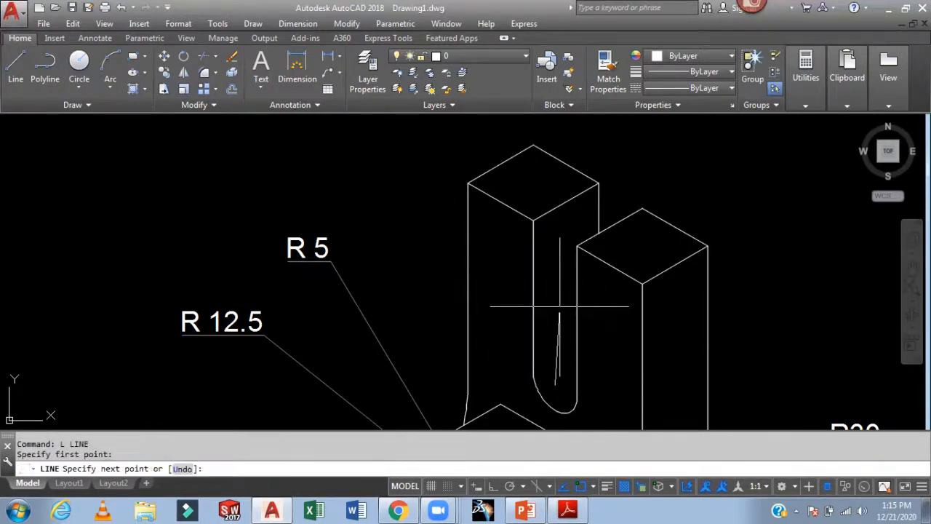
{"action": "left_click", "coordinate": [492, 486]}
{"action": "type", "text": "30"}
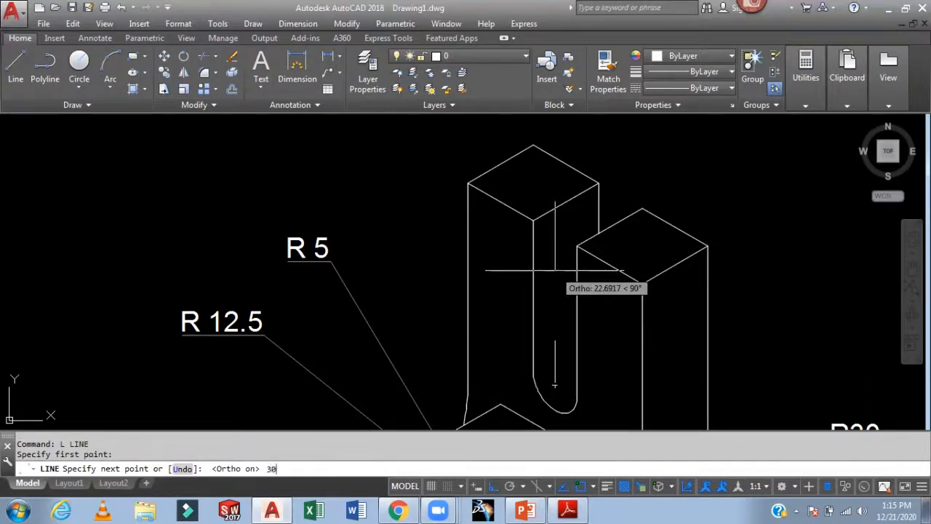
{"action": "key", "text": "Return"}
{"action": "key", "text": "Escape"}
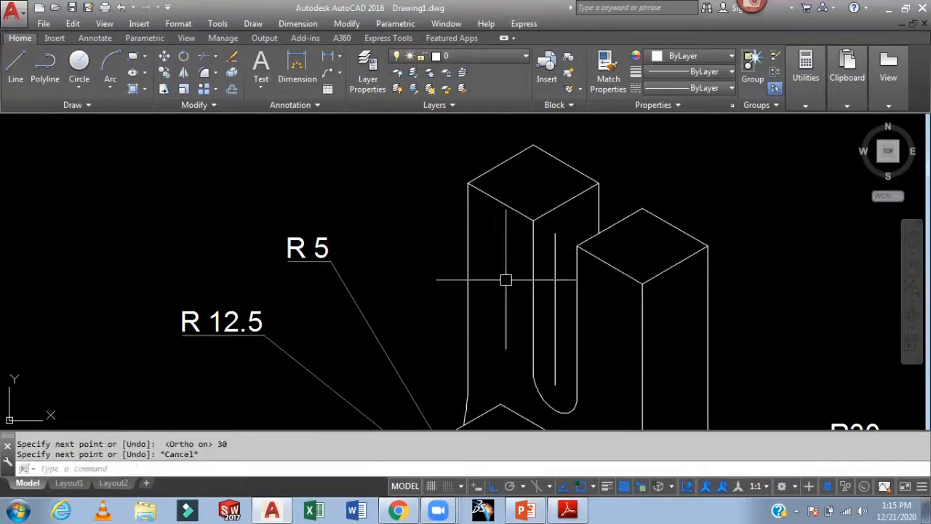
Step: Add an aligned dimension to the vertical line in the slot, placed outside the rear post
{"action": "type", "text": "DAL"}
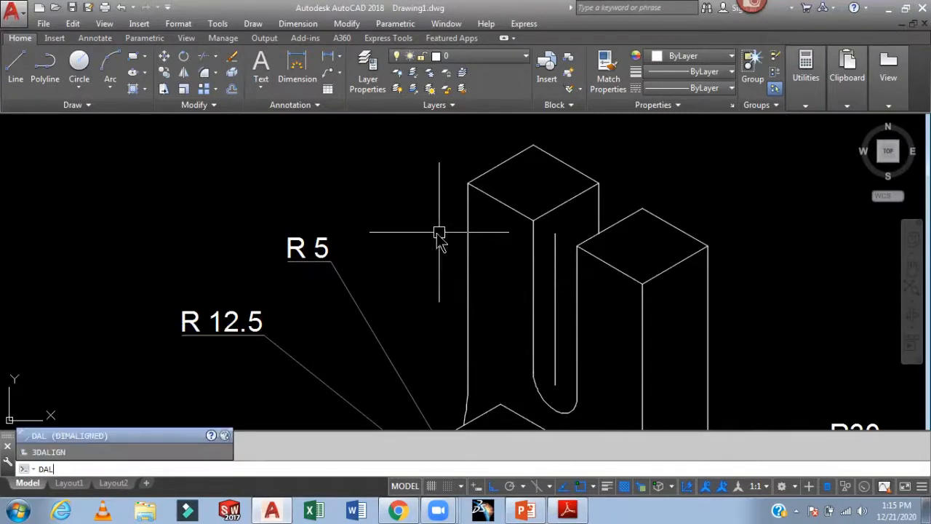
{"action": "key", "text": "Return"}
{"action": "left_click", "coordinate": [555, 385]}
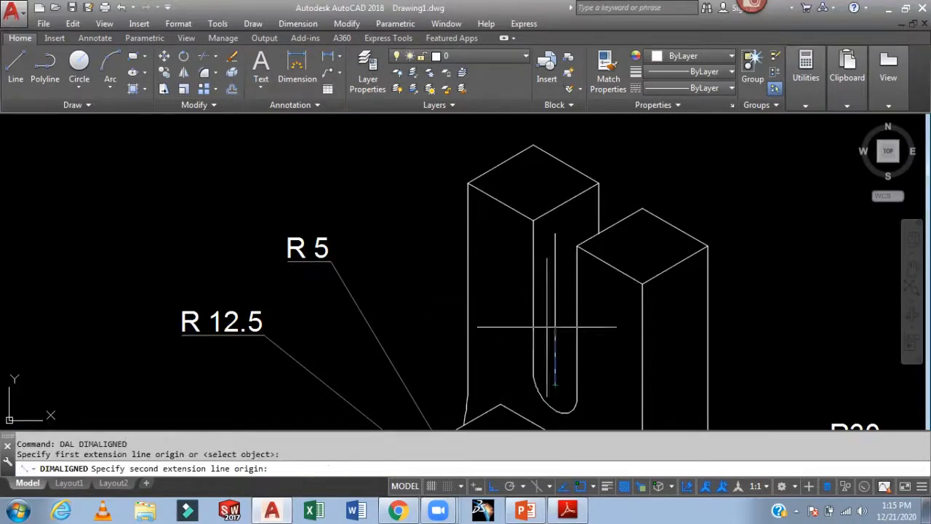
{"action": "left_click", "coordinate": [555, 234]}
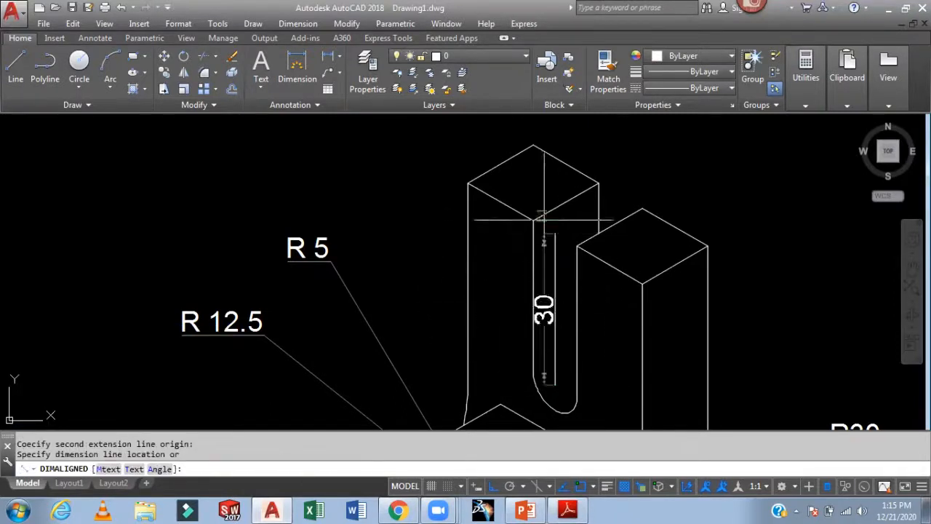
{"action": "left_click", "coordinate": [444, 158]}
{"action": "scroll", "coordinate": [794, 292], "scroll_direction": "down", "scroll_amount": 2}
{"action": "scroll", "coordinate": [743, 253], "scroll_direction": "up", "scroll_amount": 2}
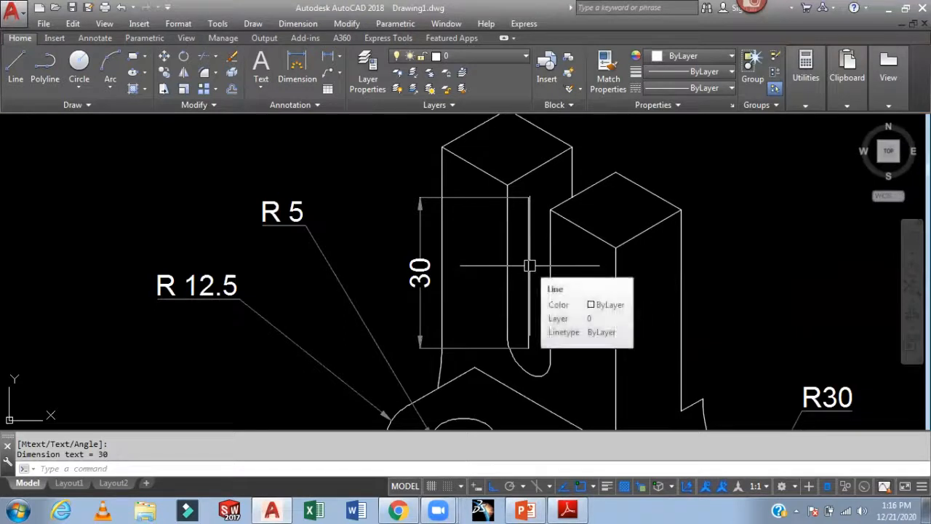
Step: Delete the vertical line in the slot and its aligned dimension
{"action": "left_click", "coordinate": [529, 266]}
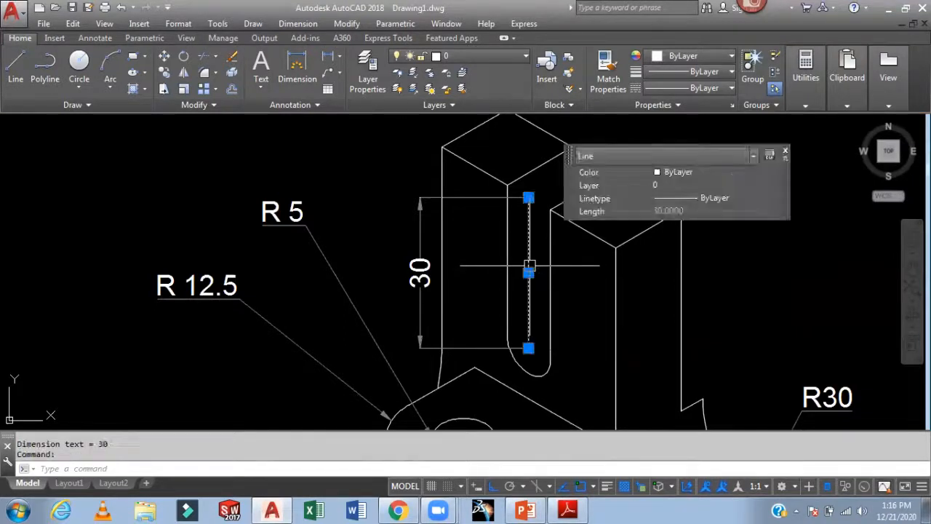
{"action": "key", "text": "Delete"}
{"action": "left_click", "coordinate": [411, 270]}
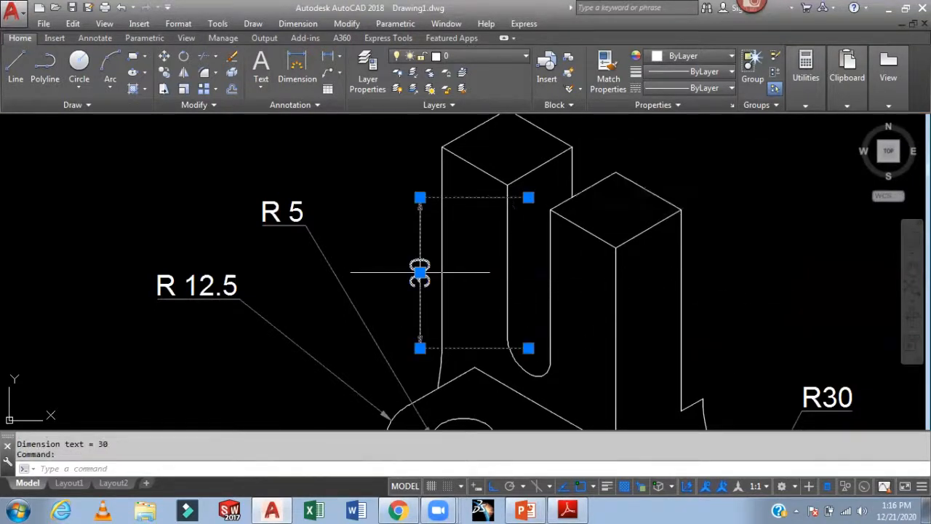
{"action": "key", "text": "Delete"}
{"action": "scroll", "coordinate": [534, 286], "scroll_direction": "down", "scroll_amount": 4}
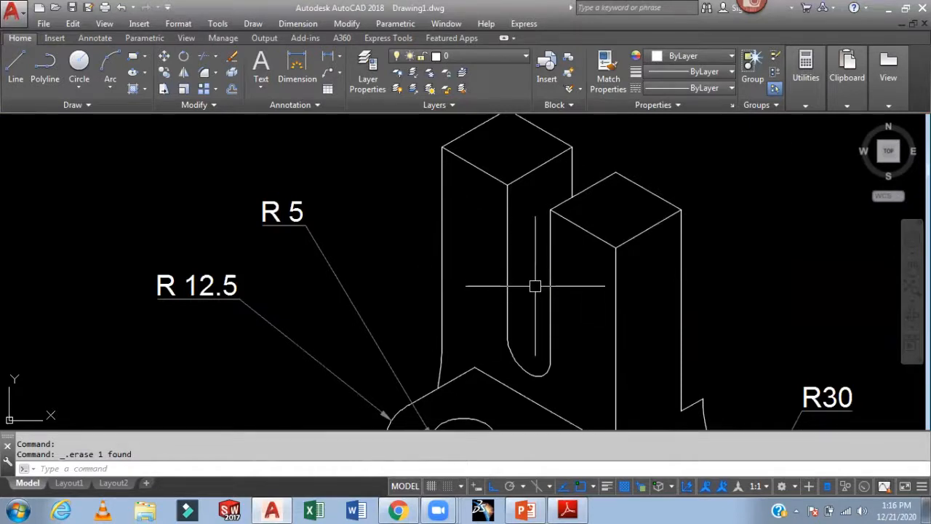
Step: Draw a line across the slot's open top, joining the facing top corners of the two posts
{"action": "scroll", "coordinate": [604, 234], "scroll_direction": "up", "scroll_amount": 3}
{"action": "mouse_move", "coordinate": [637, 235]}
{"action": "middle_mouse_down"}
{"action": "mouse_move", "coordinate": [606, 208]}
{"action": "mouse_move", "coordinate": [614, 250]}
{"action": "mouse_move", "coordinate": [604, 287]}
{"action": "middle_mouse_up"}
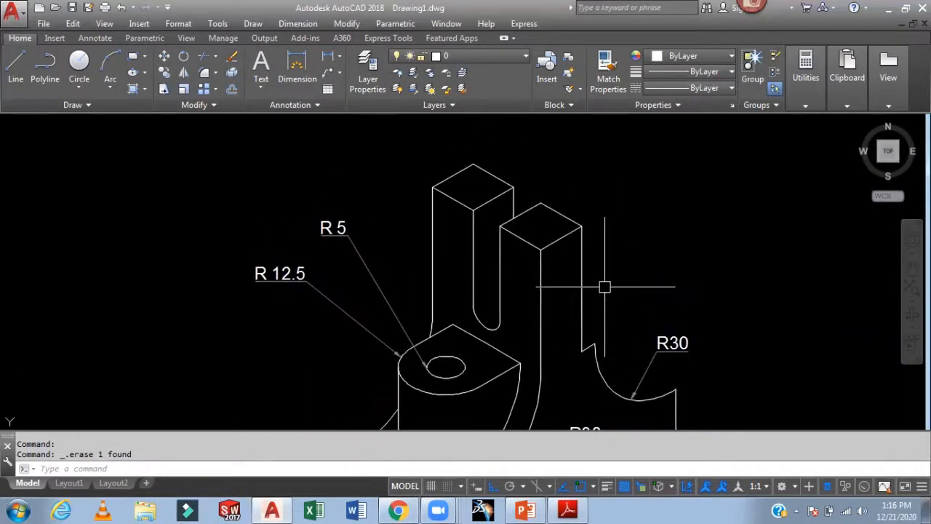
{"action": "type", "text": "l"}
{"action": "key", "text": "Return"}
{"action": "scroll", "coordinate": [497, 229], "scroll_direction": "up", "scroll_amount": 2}
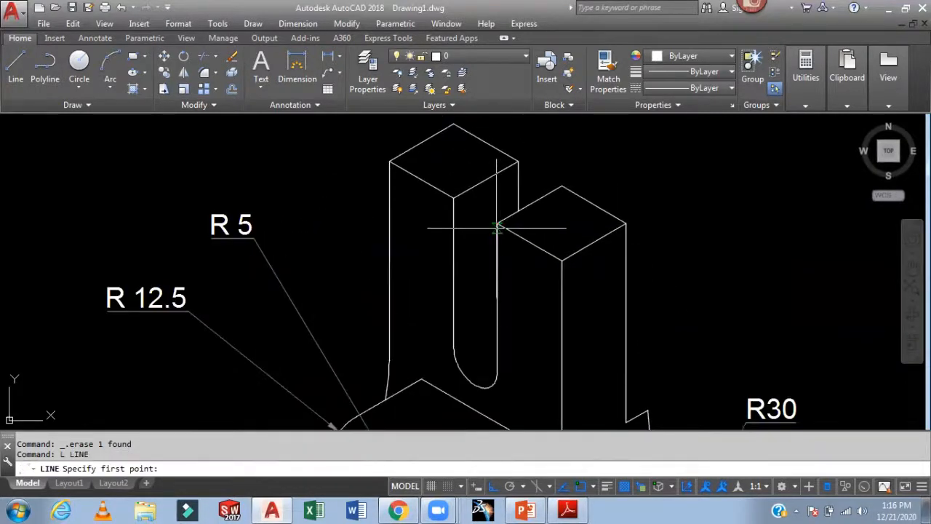
{"action": "left_click", "coordinate": [496, 223]}
{"action": "left_click", "coordinate": [454, 197]}
{"action": "key", "text": "Return"}
Step: Draw a vertical line from the midpoint of the slot's top line down to the slot arc's centre
{"action": "key", "text": "Return"}
{"action": "left_click", "coordinate": [475, 211]}
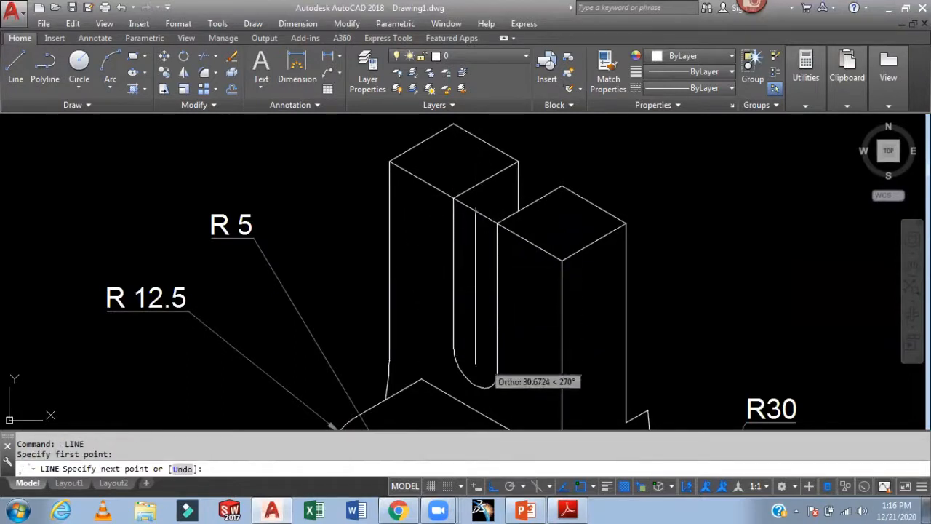
{"action": "left_click", "coordinate": [475, 360]}
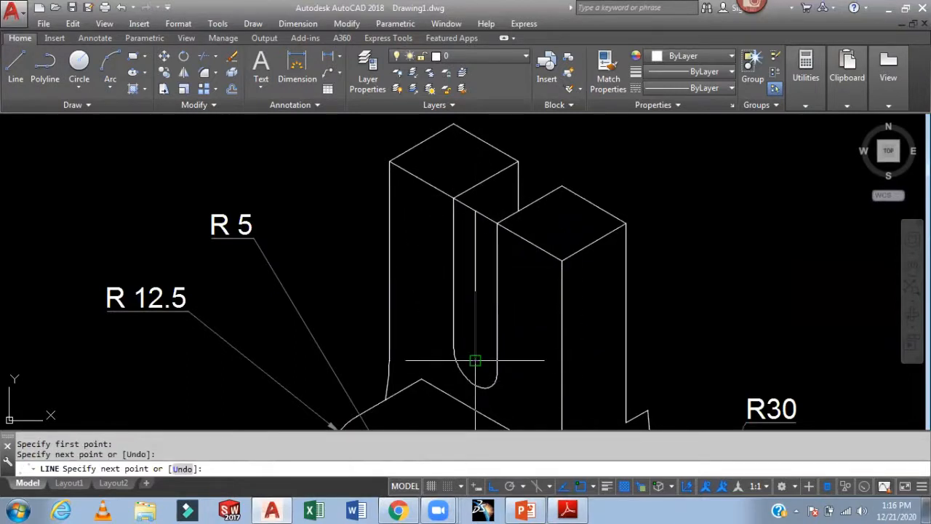
{"action": "key", "text": "Escape"}
Step: Set the colour of the slot's top line and vertical centre line to index colour 8
{"action": "scroll", "coordinate": [482, 211], "scroll_direction": "up", "scroll_amount": 4}
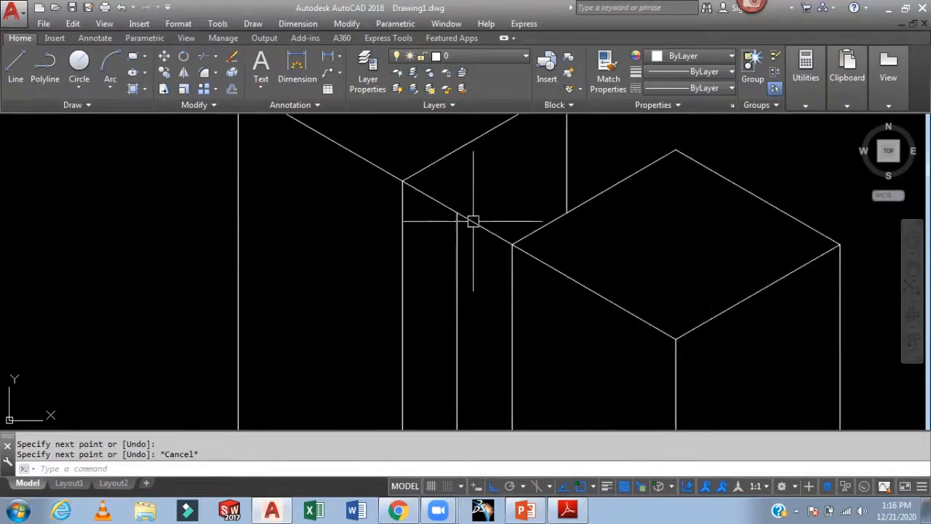
{"action": "left_click", "coordinate": [486, 233]}
{"action": "left_click", "coordinate": [446, 208]}
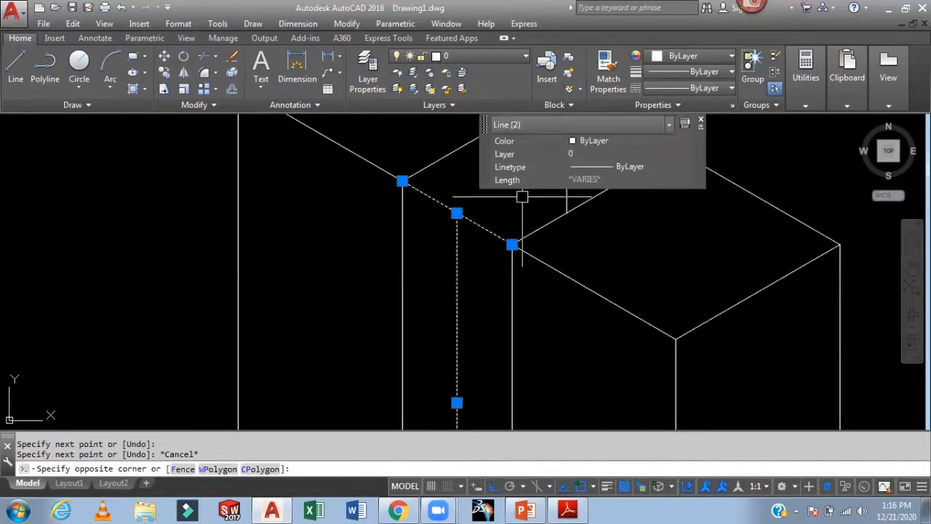
{"action": "left_click", "coordinate": [612, 143]}
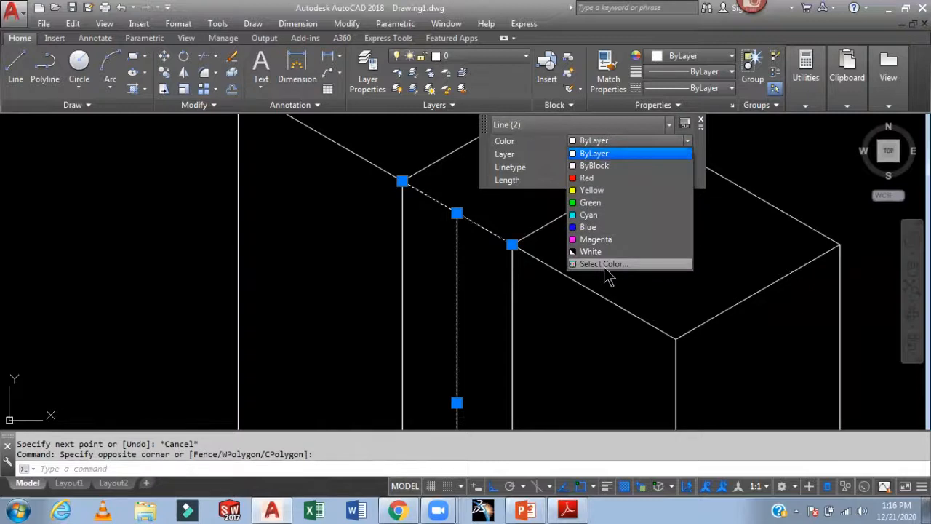
{"action": "left_click", "coordinate": [604, 267]}
{"action": "left_click", "coordinate": [641, 250]}
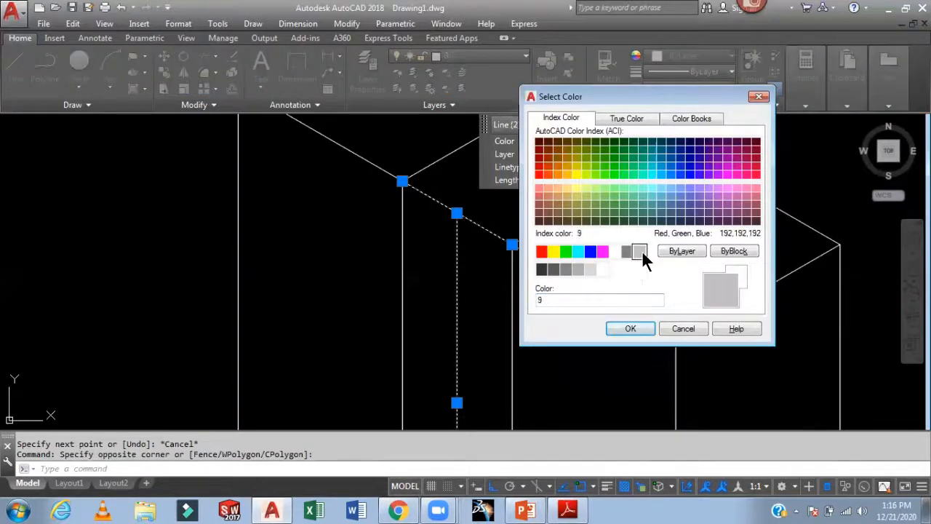
{"action": "left_click", "coordinate": [630, 327]}
{"action": "left_click", "coordinate": [631, 142]}
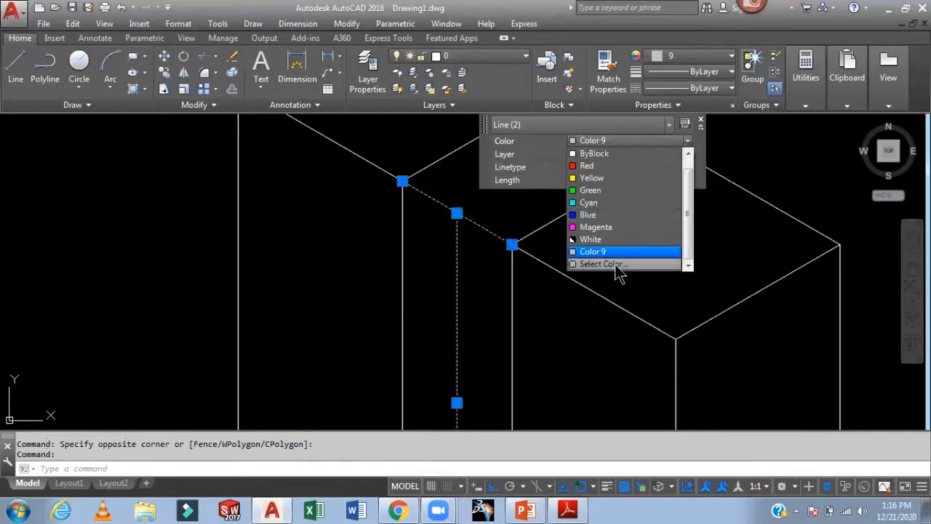
{"action": "left_click", "coordinate": [614, 264]}
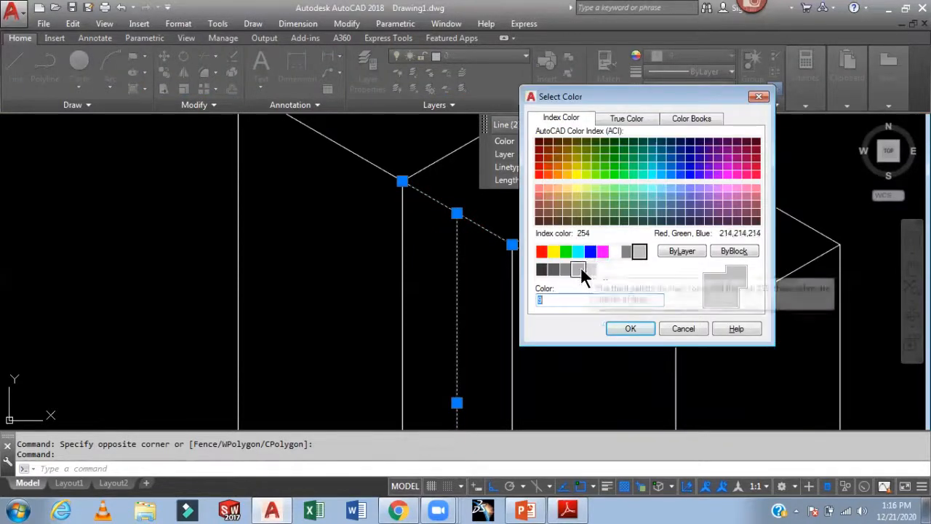
{"action": "left_click", "coordinate": [623, 251]}
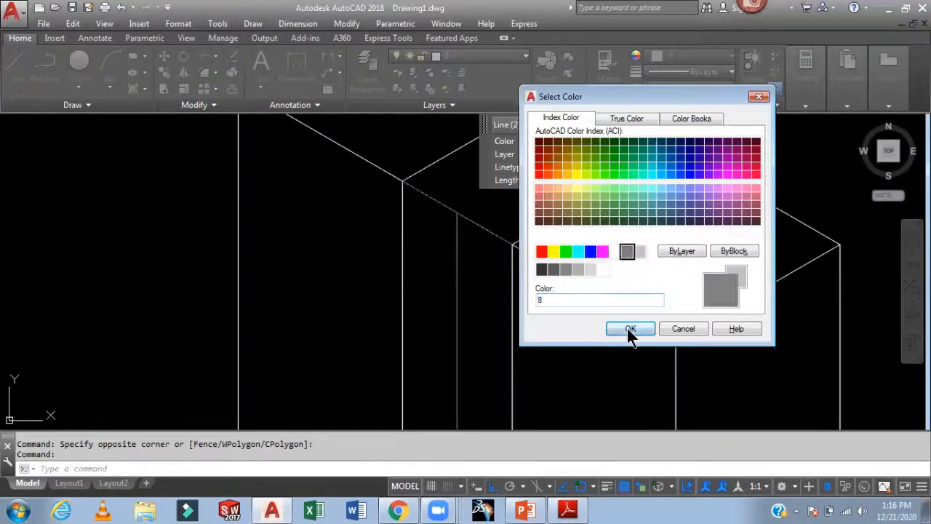
{"action": "left_click", "coordinate": [629, 328]}
{"action": "key", "text": "Escape"}
Step: Add an aligned dimension along the slot's vertical centre line, placed close beside it within the slot
{"action": "scroll", "coordinate": [575, 318], "scroll_direction": "down", "scroll_amount": 3}
{"action": "middle_click_drag", "start_coordinate": [575, 317], "coordinate": [575, 225]}
{"action": "type", "text": "DAL"}
{"action": "key", "text": "Return"}
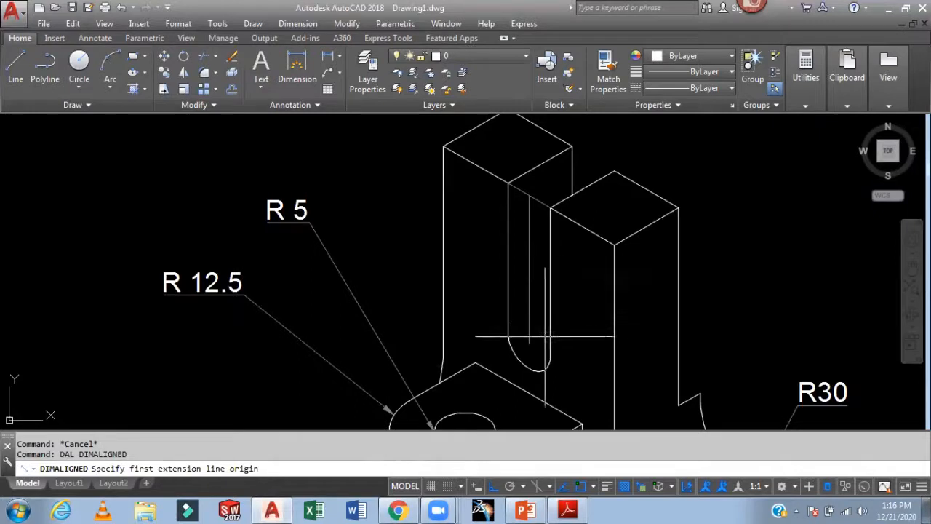
{"action": "left_click", "coordinate": [529, 344]}
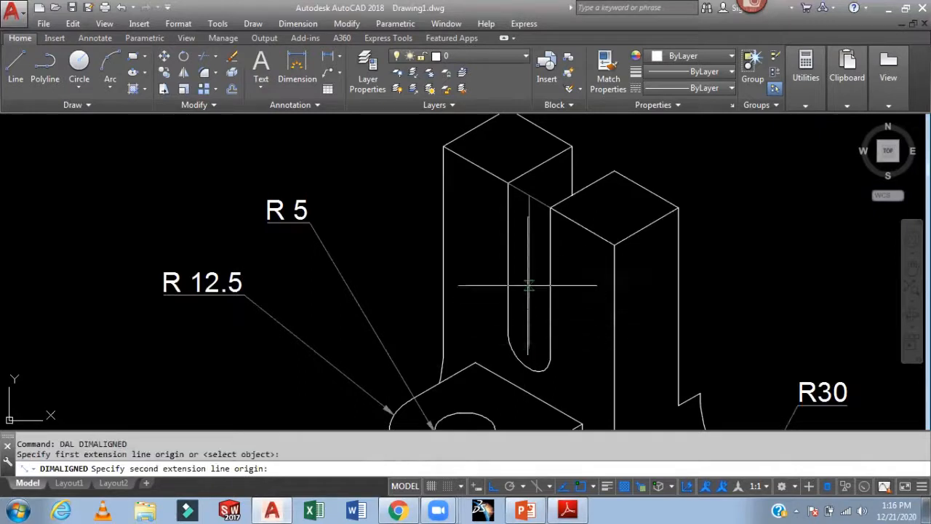
{"action": "left_click", "coordinate": [528, 193]}
{"action": "scroll", "coordinate": [528, 193], "scroll_direction": "up", "scroll_amount": 4}
{"action": "scroll", "coordinate": [509, 210], "scroll_direction": "up", "scroll_amount": 2}
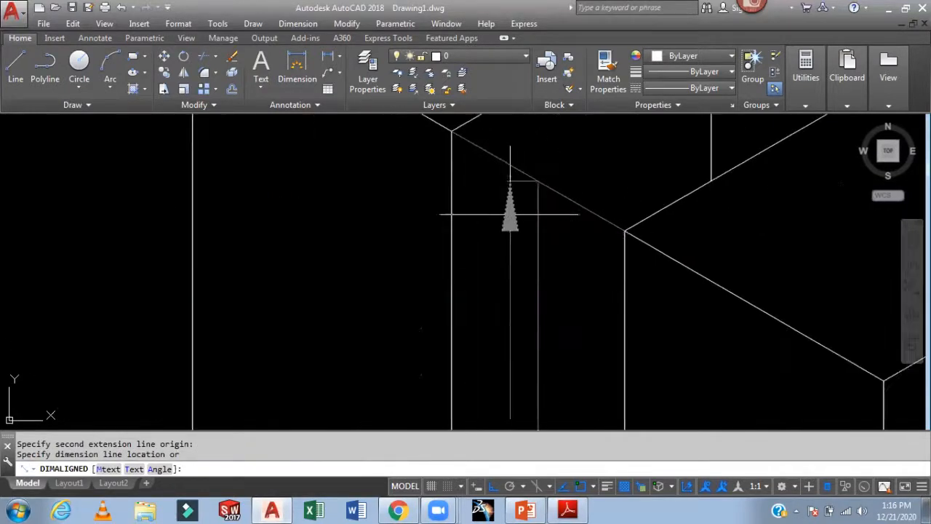
{"action": "left_click", "coordinate": [500, 211]}
{"action": "scroll", "coordinate": [536, 187], "scroll_direction": "down", "scroll_amount": 2}
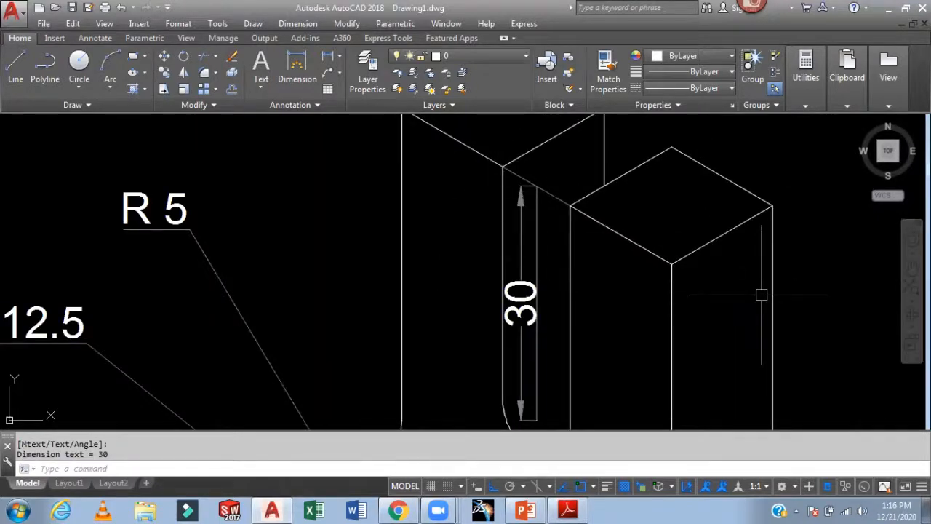
Step: Oblique the slot depth dimension at an angle of 150
{"action": "left_click", "coordinate": [298, 24]}
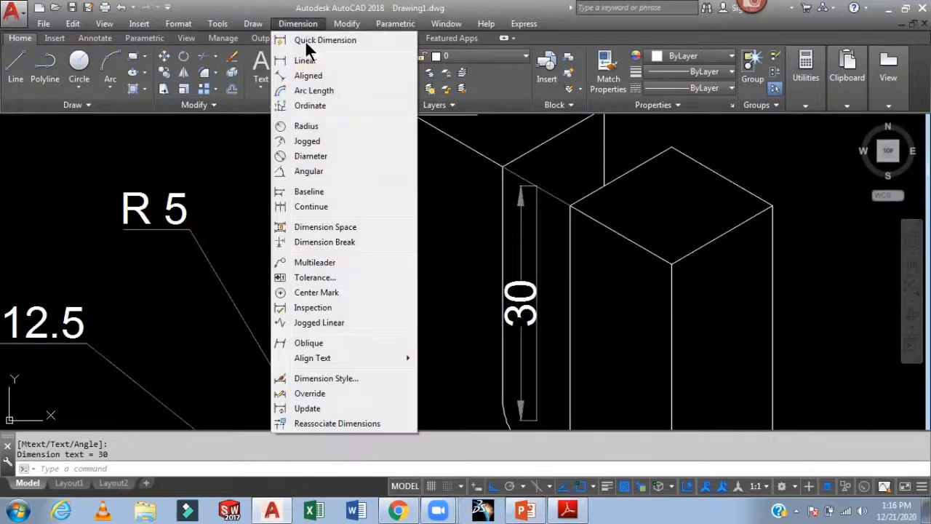
{"action": "left_click", "coordinate": [325, 342]}
{"action": "left_click", "coordinate": [520, 314]}
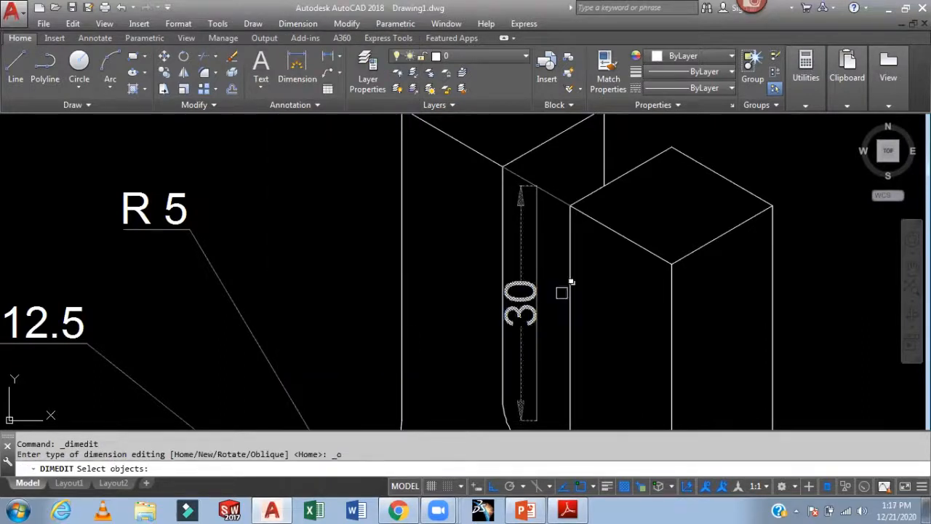
{"action": "key", "text": "Return"}
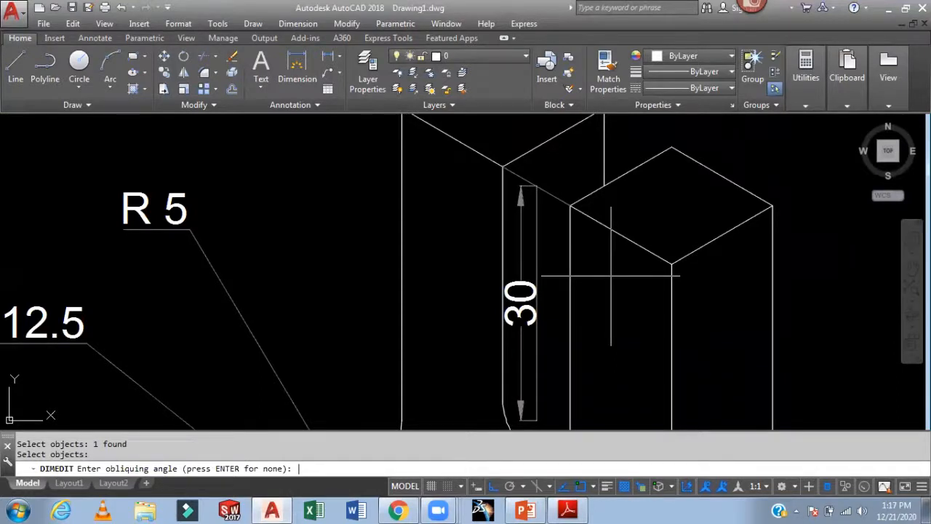
{"action": "type", "text": "150"}
{"action": "key", "text": "Return"}
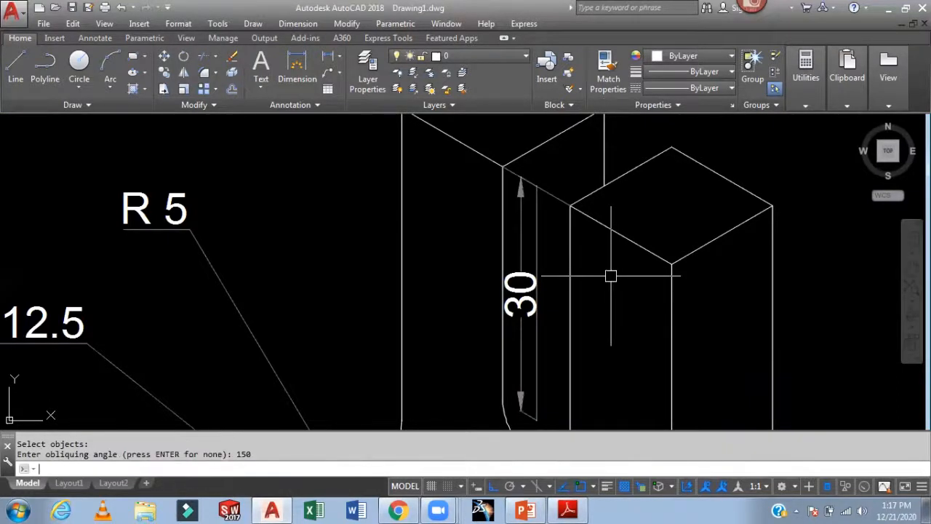
Step: Add an aligned dimension along the base's lower side edge from the front bottom corner to the notch
{"action": "scroll", "coordinate": [610, 275], "scroll_direction": "down", "scroll_amount": 2}
{"action": "mouse_move", "coordinate": [775, 276]}
{"action": "middle_mouse_down"}
{"action": "mouse_move", "coordinate": [654, 210]}
{"action": "mouse_move", "coordinate": [630, 222]}
{"action": "middle_mouse_up"}
{"action": "scroll", "coordinate": [713, 249], "scroll_direction": "down", "scroll_amount": 2}
{"action": "scroll", "coordinate": [626, 211], "scroll_direction": "down", "scroll_amount": 2}
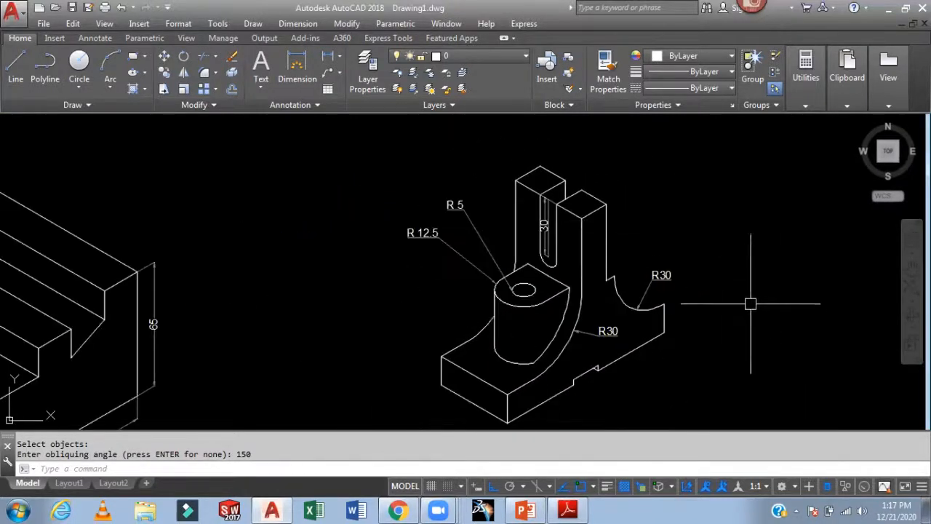
{"action": "middle_click_drag", "start_coordinate": [734, 309], "coordinate": [738, 290]}
{"action": "mouse_move", "coordinate": [719, 328]}
{"action": "middle_mouse_down"}
{"action": "mouse_move", "coordinate": [749, 312]}
{"action": "mouse_move", "coordinate": [770, 316]}
{"action": "middle_mouse_up"}
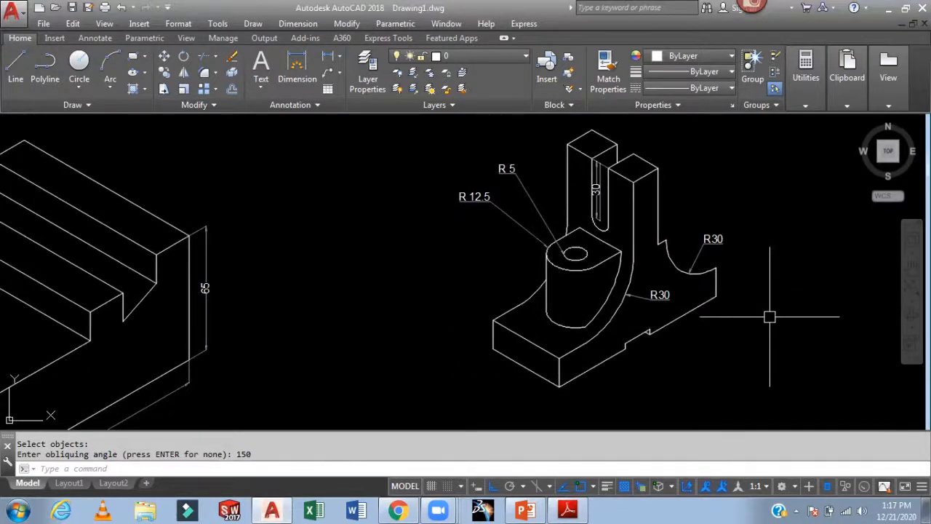
{"action": "scroll", "coordinate": [603, 390], "scroll_direction": "up", "scroll_amount": 2}
{"action": "middle_click_drag", "start_coordinate": [603, 390], "coordinate": [573, 377]}
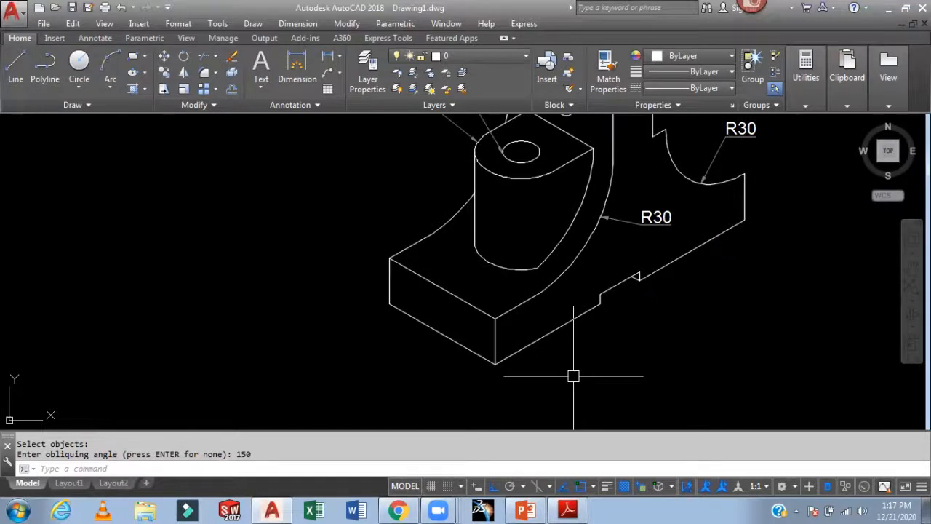
{"action": "type", "text": "DAL"}
{"action": "key", "text": "Return"}
{"action": "left_click", "coordinate": [494, 364]}
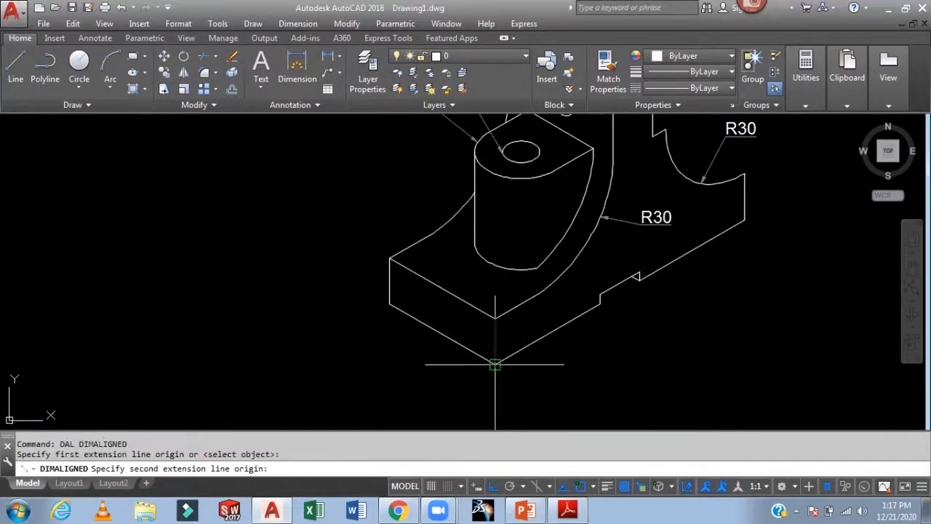
{"action": "left_click", "coordinate": [599, 304]}
{"action": "left_click", "coordinate": [596, 349]}
Step: Add an aligned dimension across the notch in the base's lower side edge, in line with the front section's dimension
{"action": "scroll", "coordinate": [625, 327], "scroll_direction": "up", "scroll_amount": 4}
{"action": "key", "text": "Return"}
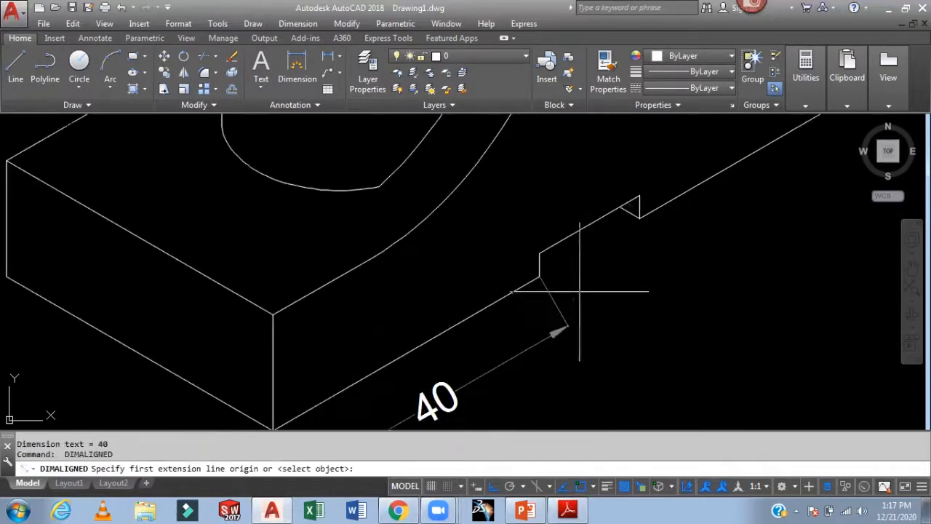
{"action": "left_click", "coordinate": [540, 277]}
{"action": "left_click", "coordinate": [639, 219]}
{"action": "left_click", "coordinate": [667, 268]}
{"action": "scroll", "coordinate": [722, 258], "scroll_direction": "down", "scroll_amount": 2}
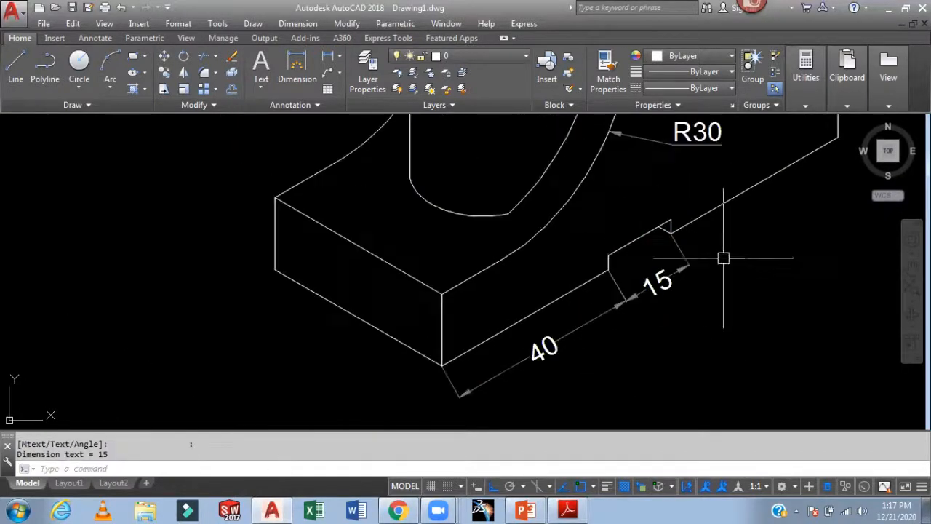
Step: Add an aligned dimension from the notch to the base's rear bottom corner, in line with the notch dimension
{"action": "middle_click_drag", "start_coordinate": [723, 258], "coordinate": [560, 315]}
{"action": "key", "text": "Return"}
{"action": "left_click", "coordinate": [507, 280]}
{"action": "left_click", "coordinate": [675, 195]}
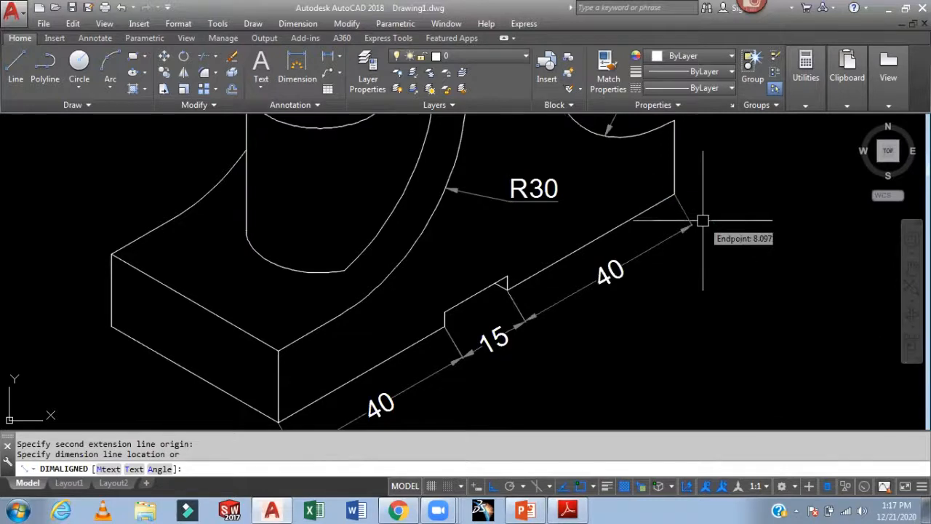
{"action": "left_click", "coordinate": [703, 220]}
Step: Add an aligned dimension along the bottom edge of the base's front end face
{"action": "scroll", "coordinate": [741, 258], "scroll_direction": "down", "scroll_amount": 3}
{"action": "scroll", "coordinate": [538, 314], "scroll_direction": "up", "scroll_amount": 2}
{"action": "scroll", "coordinate": [536, 311], "scroll_direction": "up", "scroll_amount": 2}
{"action": "key", "text": "Return"}
{"action": "left_click", "coordinate": [420, 237]}
{"action": "left_click", "coordinate": [585, 332]}
{"action": "left_click", "coordinate": [533, 329]}
{"action": "scroll", "coordinate": [683, 370], "scroll_direction": "down", "scroll_amount": 3}
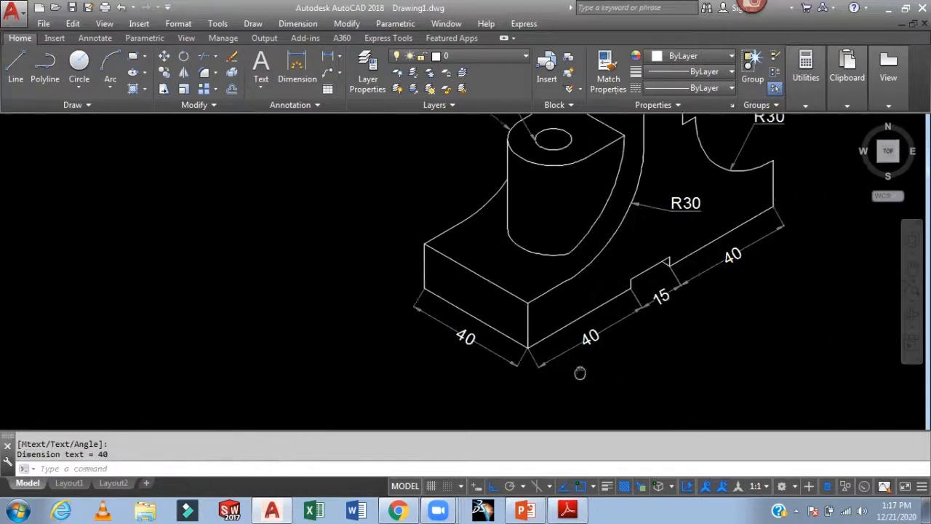
Step: Oblique the three aligned dimensions along the base's lower side edge to 90 degrees
{"action": "left_click", "coordinate": [298, 24]}
{"action": "left_click", "coordinate": [308, 343]}
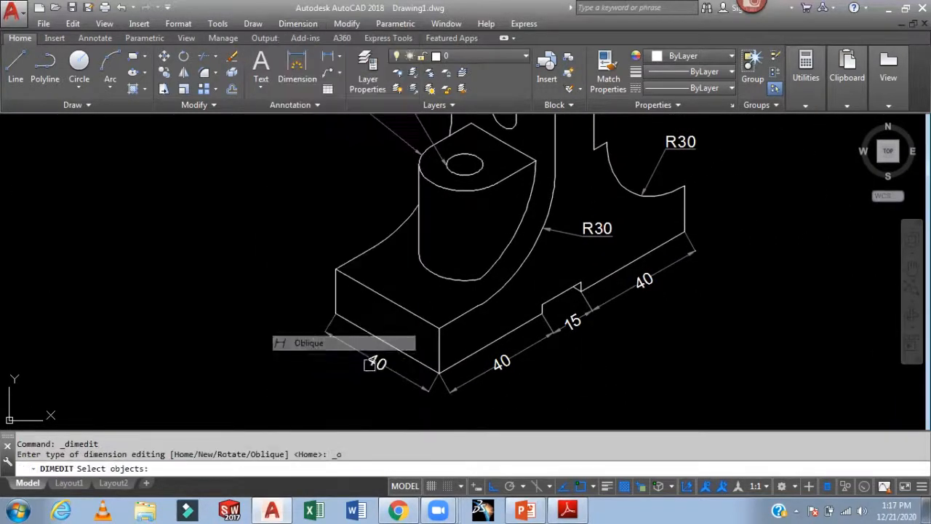
{"action": "left_click", "coordinate": [583, 330]}
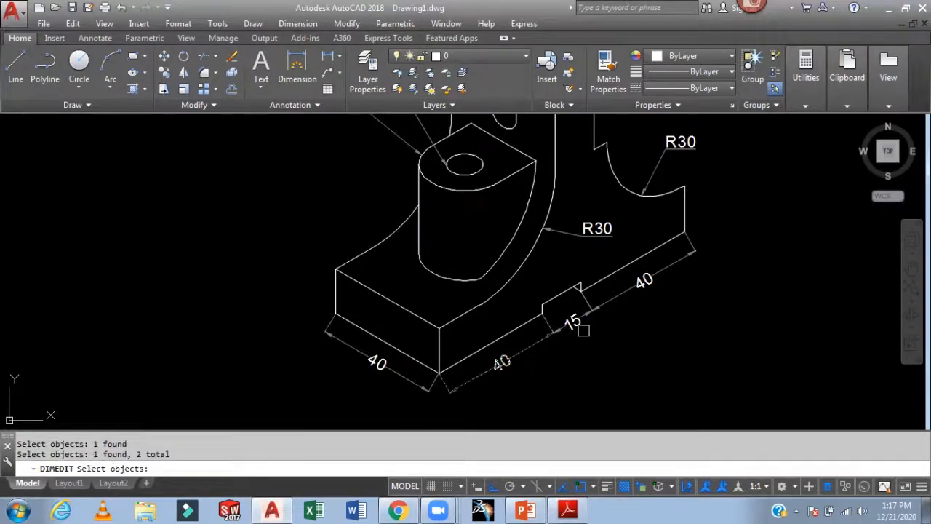
{"action": "key", "text": "Return"}
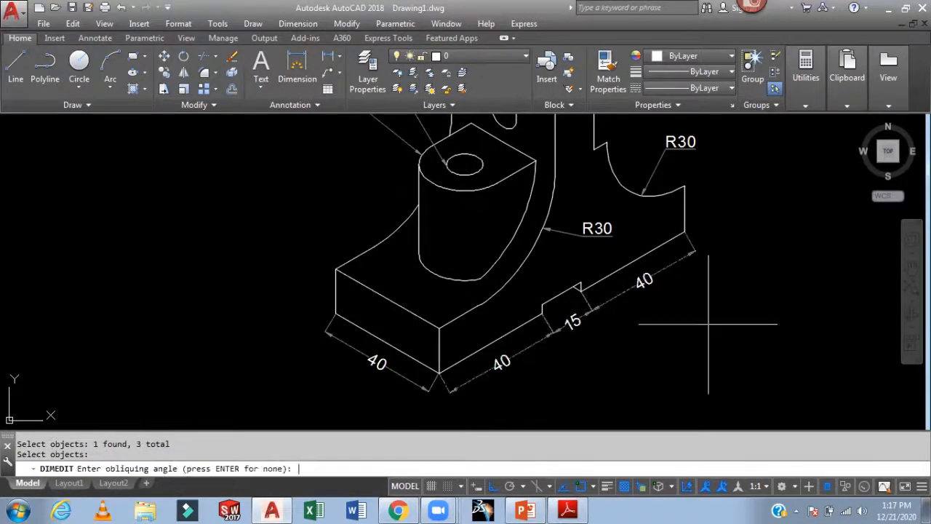
{"action": "key", "text": "Return"}
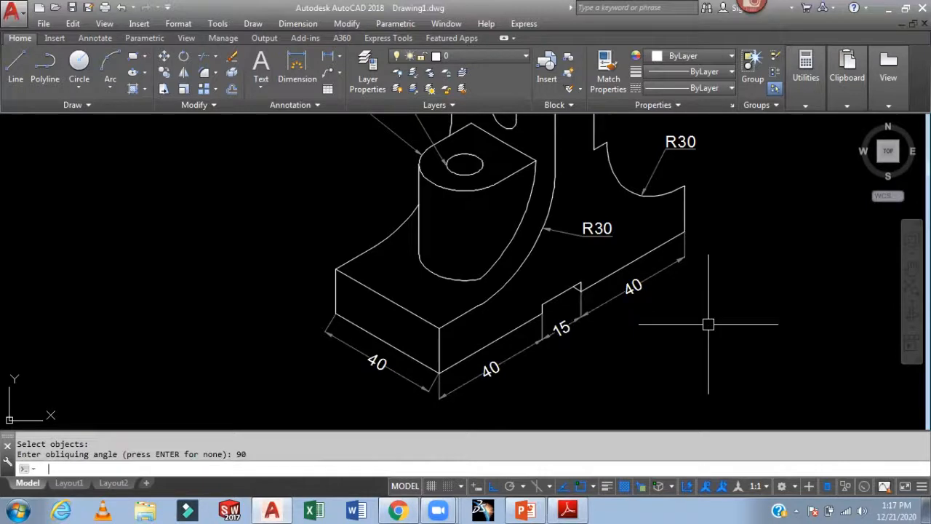
Step: Oblique the aligned dimension on the base's front end face to 90 degrees
{"action": "key", "text": "Return"}
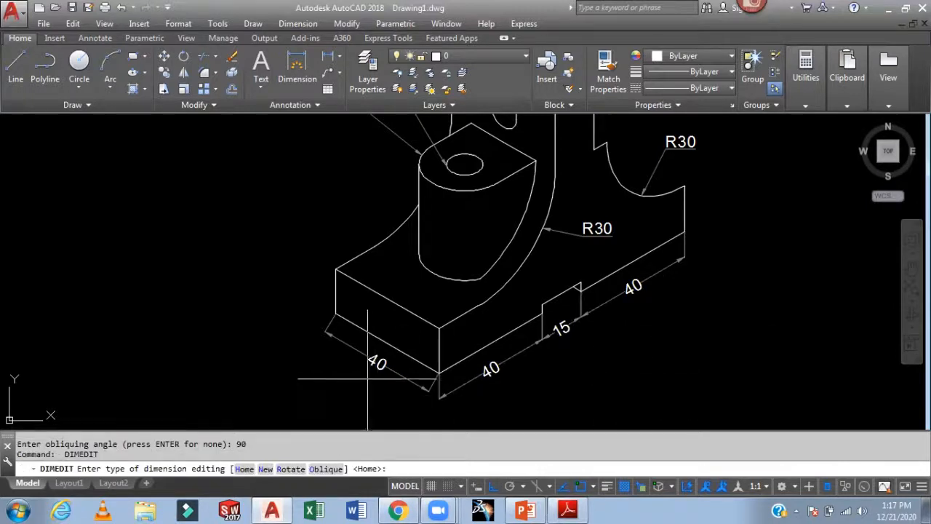
{"action": "type", "text": "O"}
{"action": "key", "text": "Return"}
{"action": "left_click", "coordinate": [377, 362]}
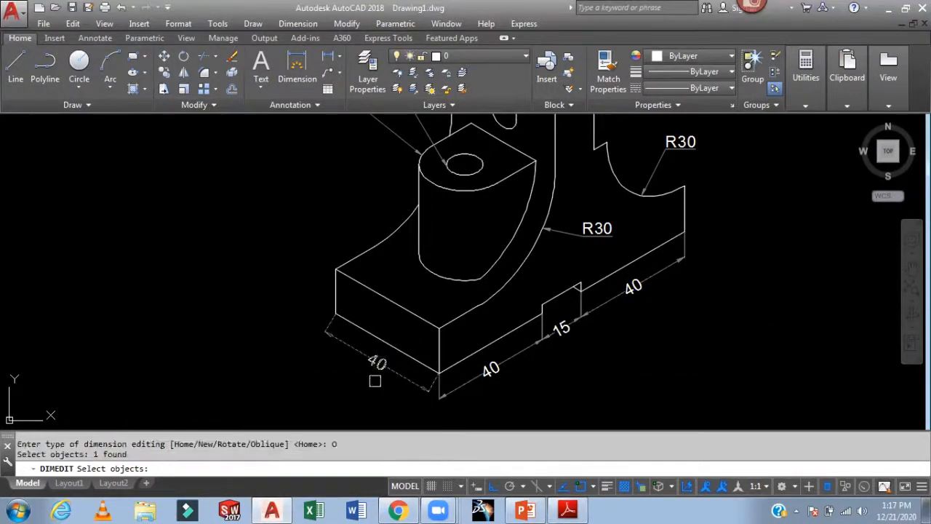
{"action": "key", "text": "Return"}
{"action": "type", "text": "90"}
{"action": "key", "text": "Return"}
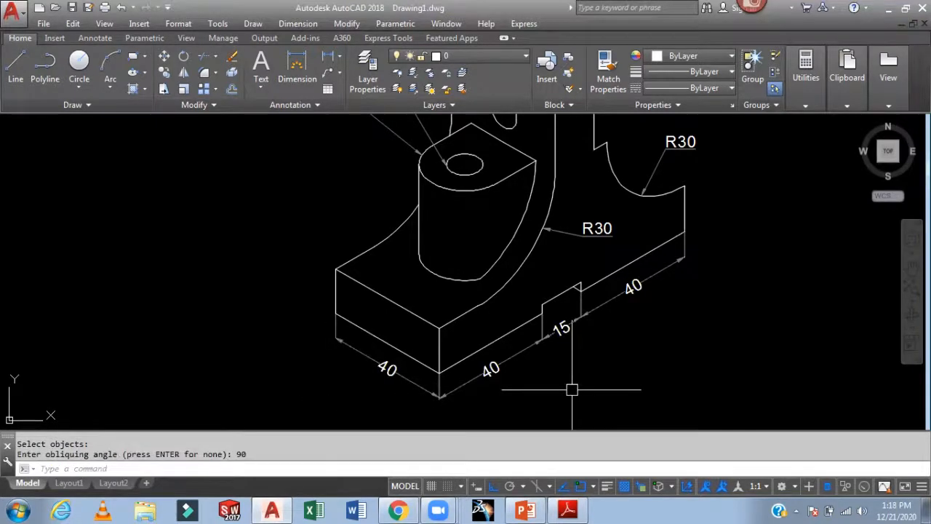
Step: Move the second isometric part with all its dimensions horizontally closer to the first part
{"action": "scroll", "coordinate": [571, 390], "scroll_direction": "down", "scroll_amount": 2}
{"action": "scroll", "coordinate": [741, 339], "scroll_direction": "down", "scroll_amount": 2}
{"action": "mouse_move", "coordinate": [741, 341]}
{"action": "middle_mouse_down"}
{"action": "mouse_move", "coordinate": [790, 284]}
{"action": "mouse_move", "coordinate": [775, 305]}
{"action": "middle_mouse_up"}
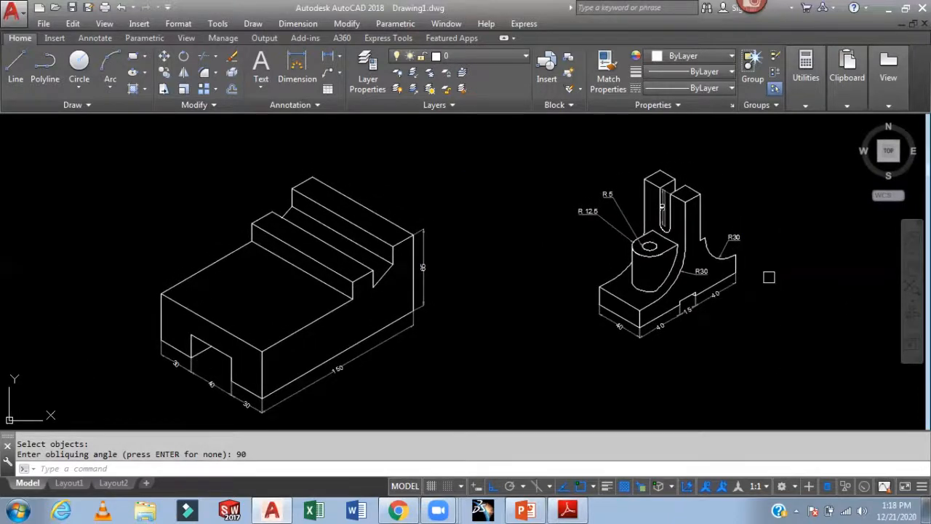
{"action": "type", "text": "m"}
{"action": "key", "text": "Return"}
{"action": "left_click", "coordinate": [779, 147]}
{"action": "left_click", "coordinate": [525, 339]}
{"action": "key", "text": "Return"}
{"action": "left_click", "coordinate": [785, 342]}
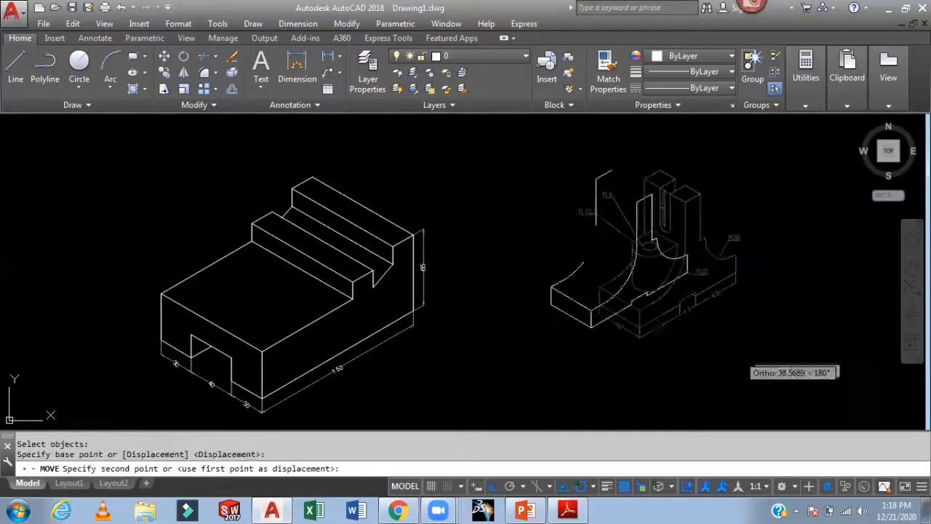
{"action": "left_click", "coordinate": [665, 342]}
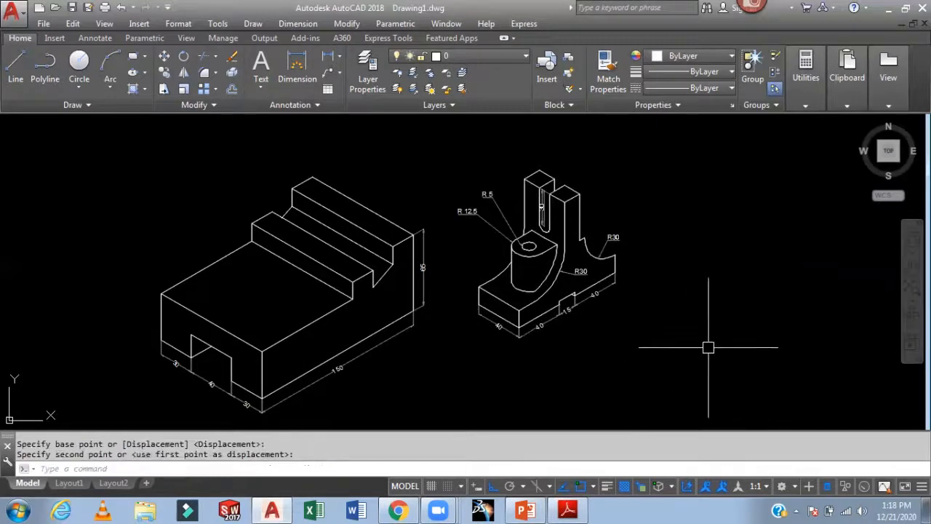
Step: Move the first isometric part with its dimensions straight up, using a base point just below its 150 dimension
{"action": "middle_click_drag", "start_coordinate": [708, 347], "coordinate": [737, 337]}
{"action": "key", "text": "Return"}
{"action": "left_click", "coordinate": [461, 154]}
{"action": "left_click_drag", "start_coordinate": [341, 343], "coordinate": [184, 399]}
{"action": "key", "text": "Return"}
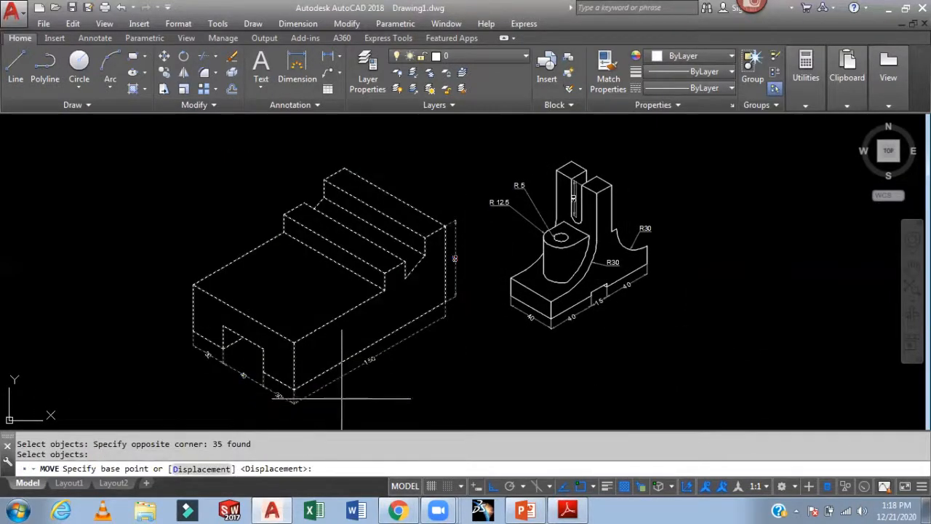
{"action": "left_click", "coordinate": [371, 403]}
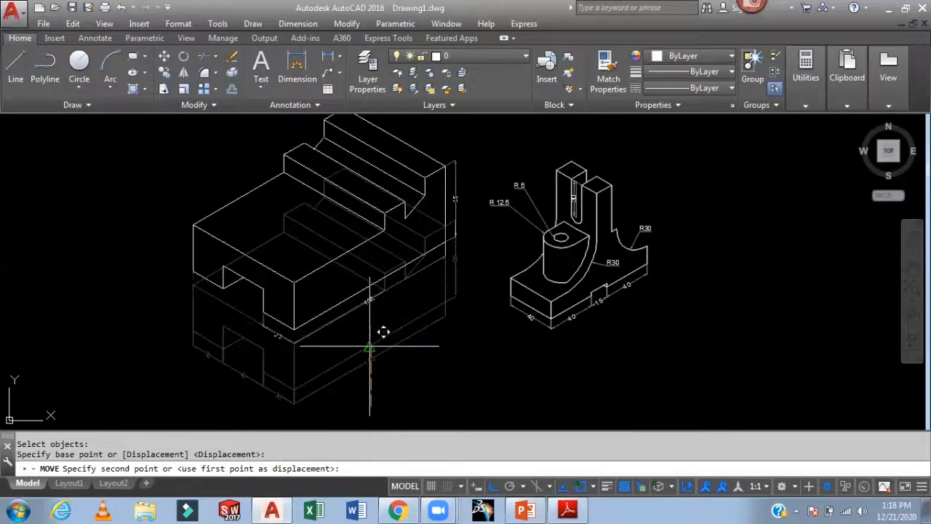
{"action": "left_click", "coordinate": [370, 346]}
{"action": "scroll", "coordinate": [417, 374], "scroll_direction": "down", "scroll_amount": 2}
{"action": "middle_click_drag", "start_coordinate": [418, 380], "coordinate": [430, 400]}
{"action": "scroll", "coordinate": [437, 369], "scroll_direction": "up", "scroll_amount": 2}
{"action": "middle_click_drag", "start_coordinate": [440, 363], "coordinate": [503, 369]}
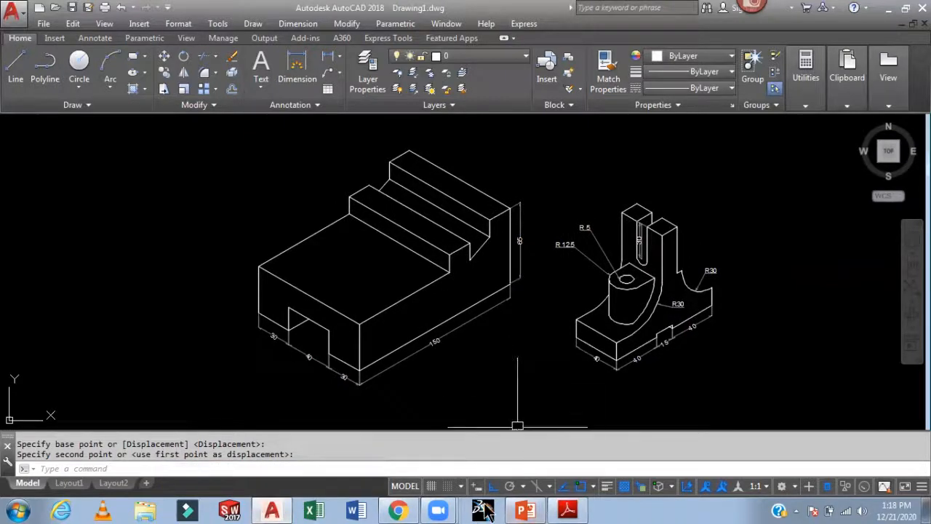
{"action": "mouse_move", "coordinate": [275, 510]}
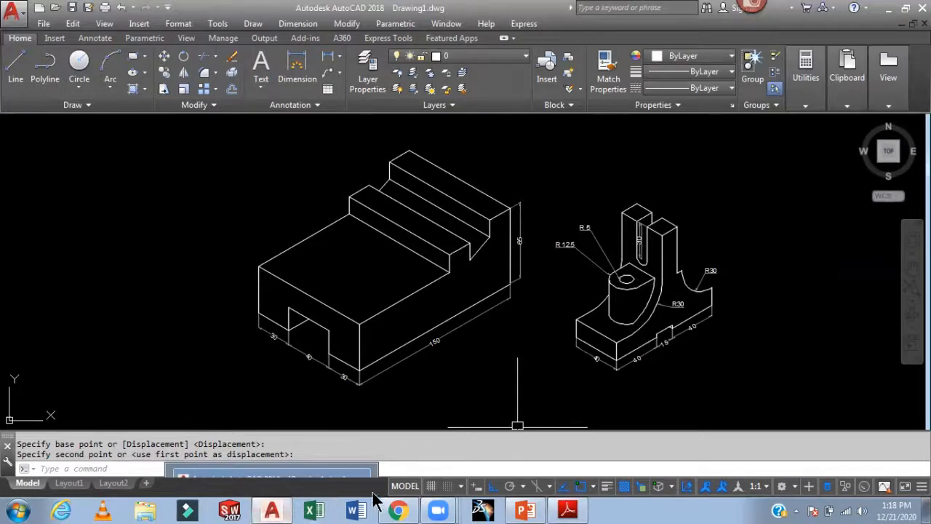